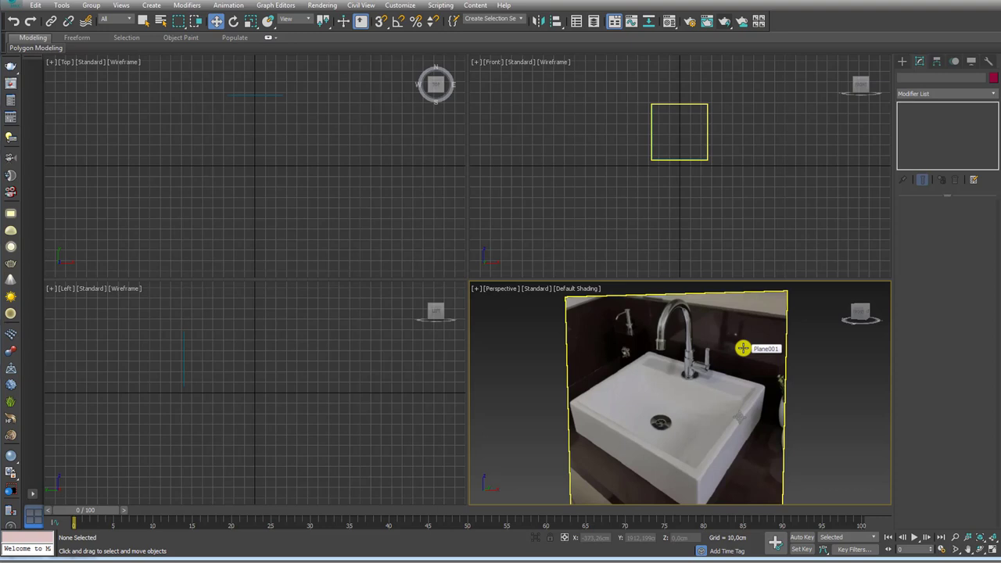
Deselect the sink reference photo plane to reveal the finished vanity scene.
{"action": "left_click", "coordinate": [798, 357]}
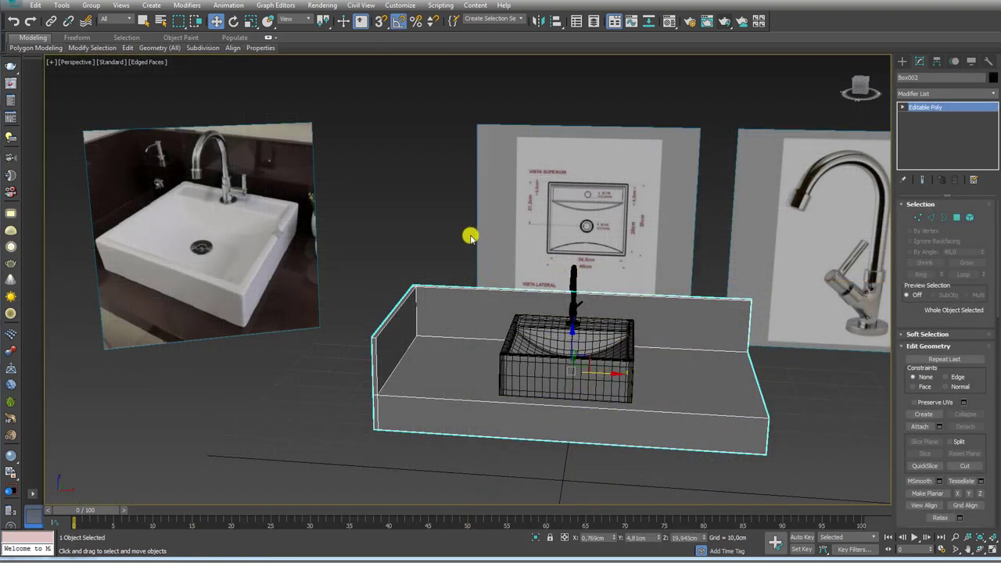
Select the whole vanity model, then orbit and zoom the Perspective view around it.
{"action": "left_click_drag", "start_coordinate": [416, 224], "coordinate": [663, 433]}
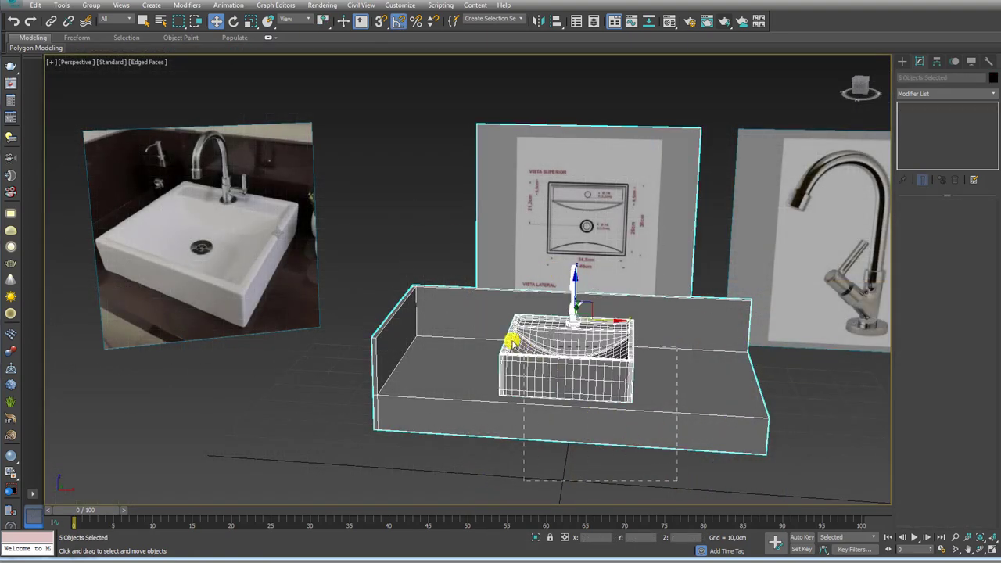
{"action": "mouse_move", "coordinate": [677, 480]}
{"action": "left_mouse_down"}
{"action": "mouse_move", "coordinate": [473, 324]}
{"action": "mouse_move", "coordinate": [454, 218]}
{"action": "mouse_move", "coordinate": [658, 480]}
{"action": "mouse_move", "coordinate": [648, 479]}
{"action": "left_mouse_up"}
{"action": "mouse_move", "coordinate": [665, 472]}
{"action": "middle_mouse_down", "text": "alt"}
{"action": "mouse_move", "coordinate": [623, 471]}
{"action": "mouse_move", "coordinate": [623, 482]}
{"action": "middle_mouse_up", "text": "alt"}
{"action": "scroll", "coordinate": [623, 482], "scroll_direction": "down", "scroll_amount": 3}
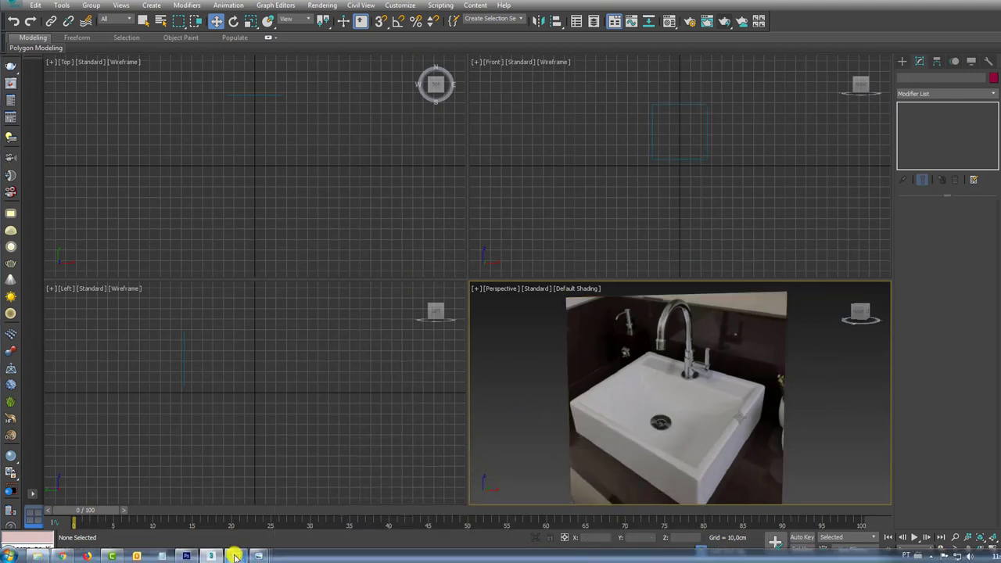
{"action": "left_click", "coordinate": [235, 555]}
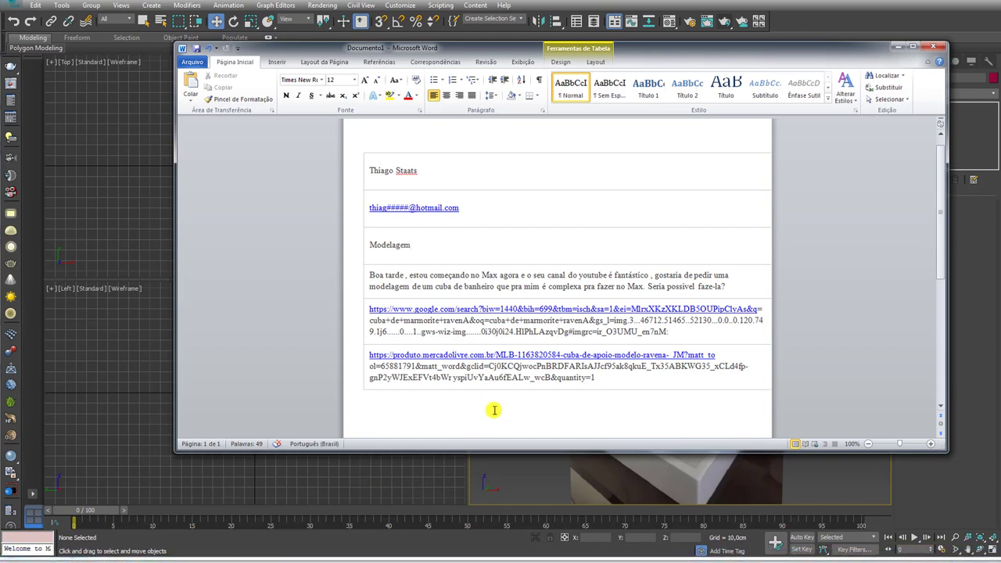
{"action": "left_click", "coordinate": [416, 229]}
{"action": "left_click_drag", "start_coordinate": [372, 170], "coordinate": [417, 170]}
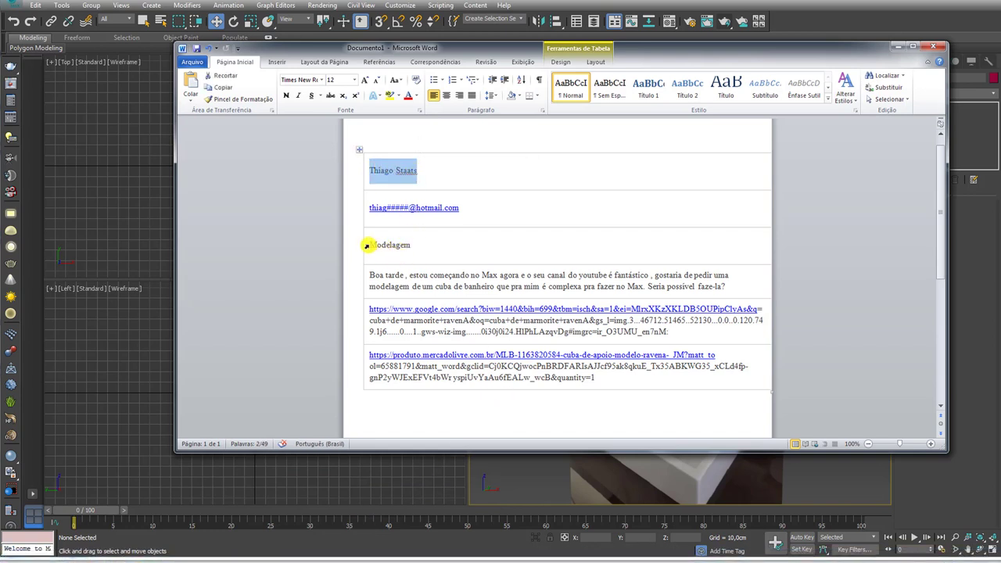
{"action": "left_click_drag", "start_coordinate": [367, 245], "coordinate": [410, 245]}
{"action": "left_click", "coordinate": [388, 277]}
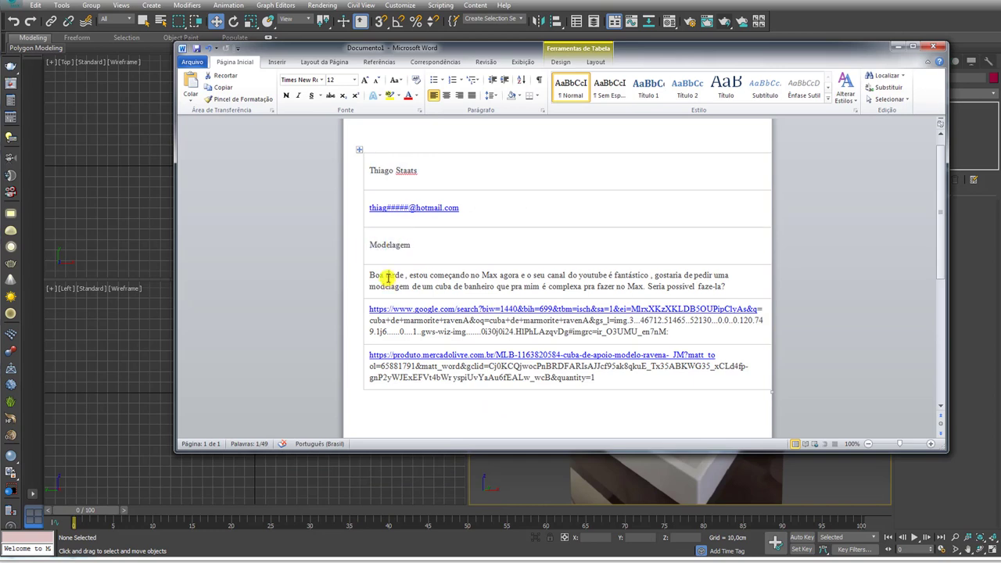
{"action": "left_click_drag", "start_coordinate": [388, 277], "coordinate": [376, 278]}
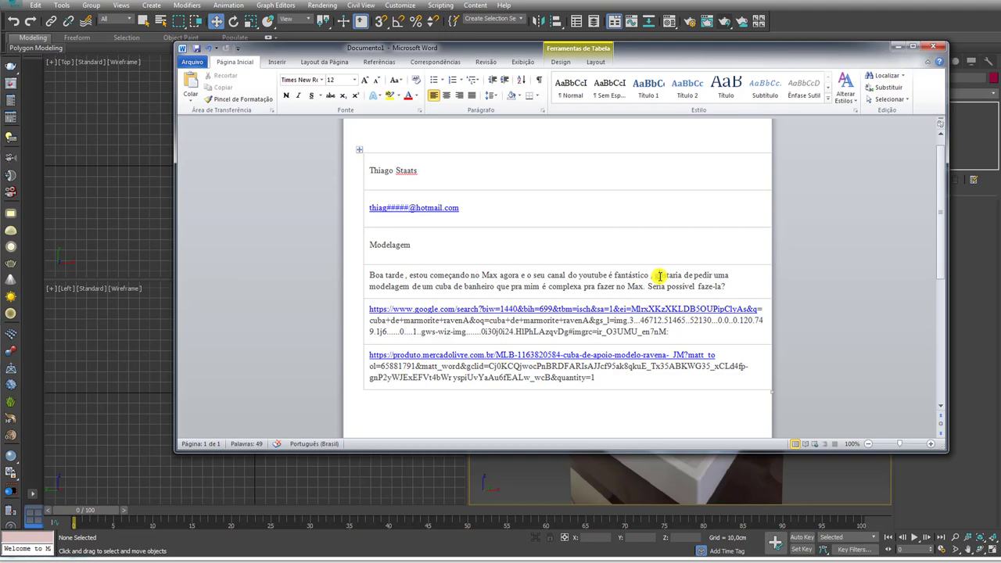
{"action": "left_click", "coordinate": [898, 47]}
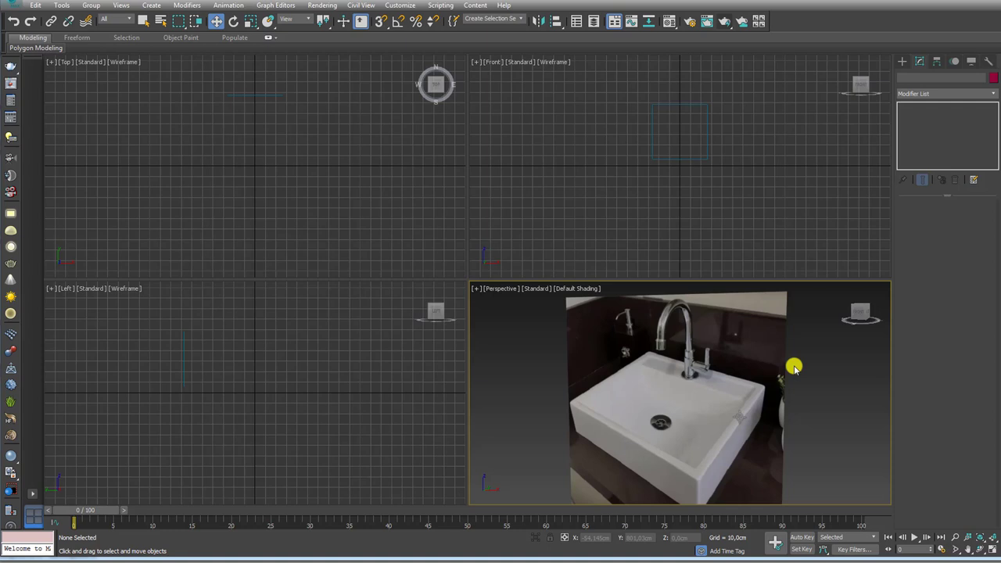
Clone the sink photo plane off to the left as copy Plane002.
{"action": "scroll", "coordinate": [710, 397], "scroll_direction": "down", "scroll_amount": 4}
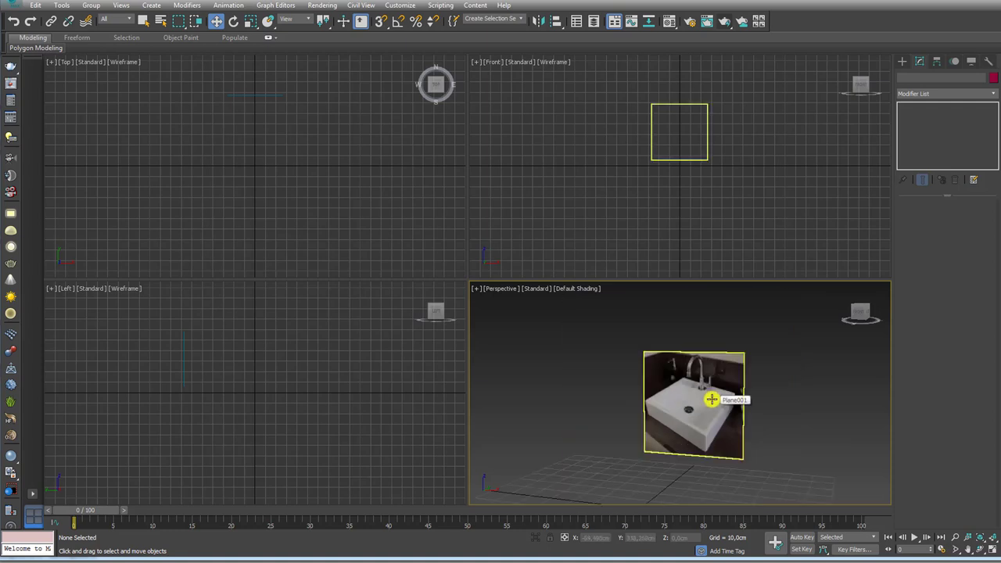
{"action": "scroll", "coordinate": [734, 430], "scroll_direction": "down", "scroll_amount": 1}
{"action": "left_click", "coordinate": [641, 409]}
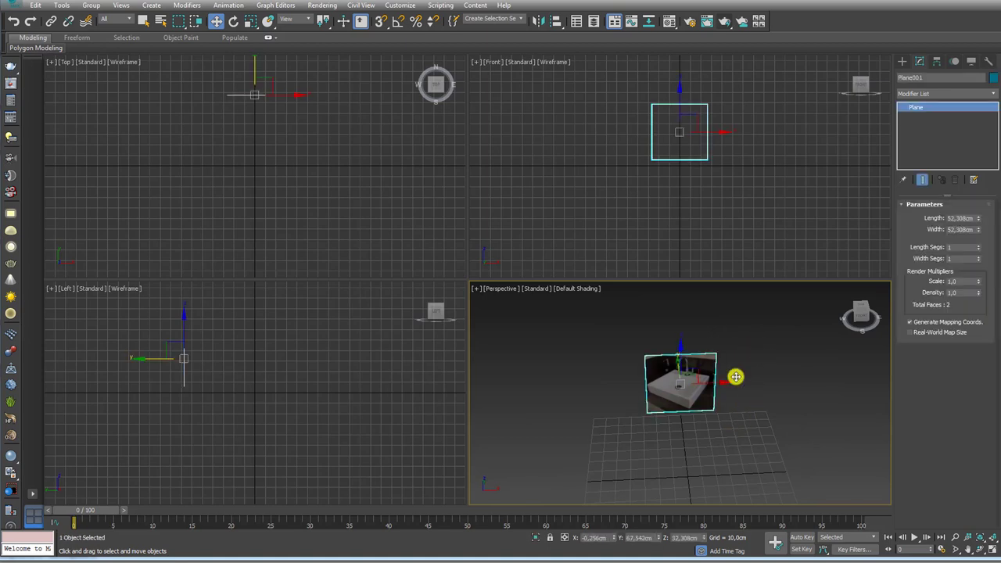
{"action": "middle_click_drag", "start_coordinate": [732, 379], "coordinate": [732, 431], "text": "alt"}
{"action": "left_click_drag", "start_coordinate": [698, 364], "coordinate": [559, 363], "text": "shift"}
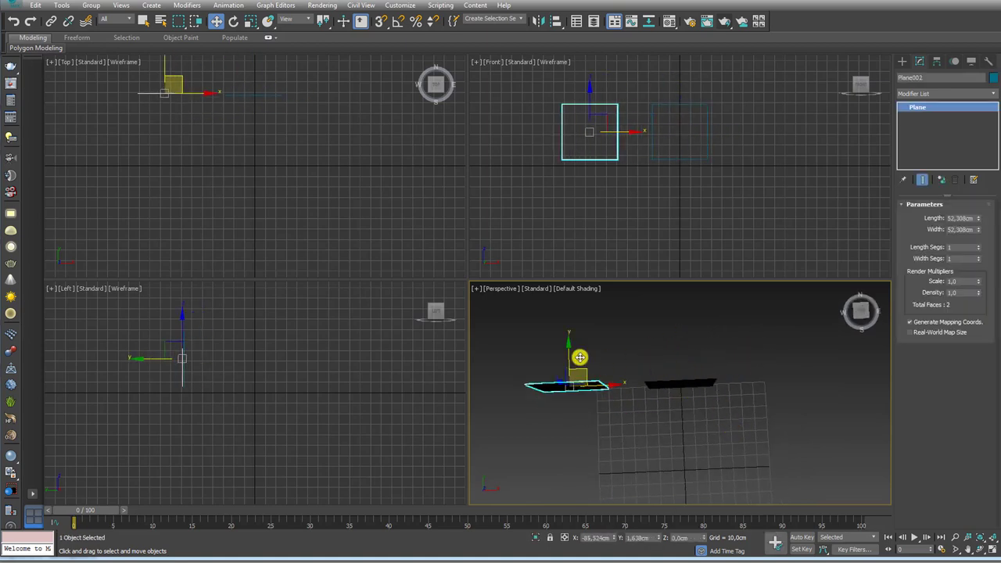
{"action": "left_click", "coordinate": [501, 322]}
Rotate Plane002 90° upright and orbit the view to face both planes.
{"action": "key", "text": "e"}
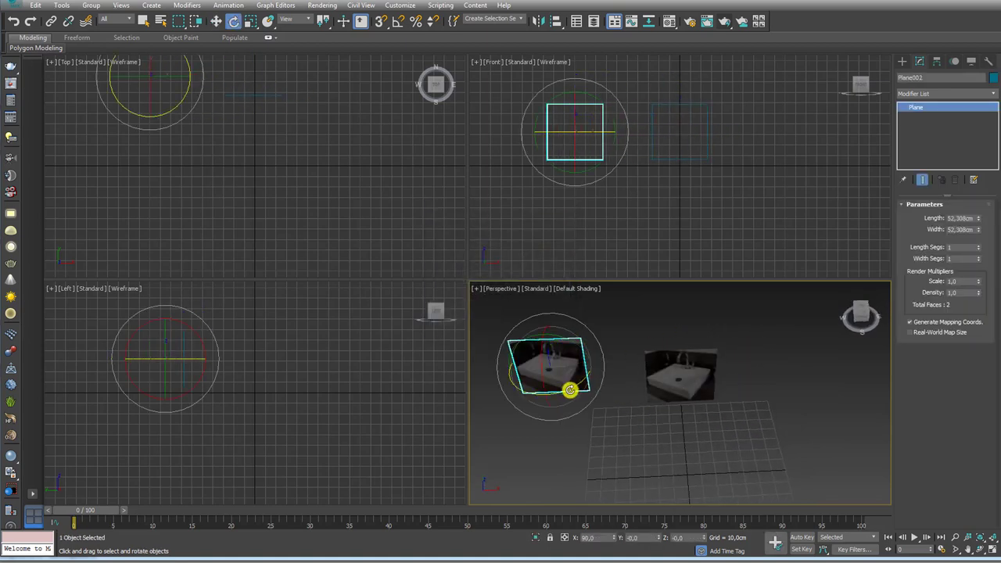
{"action": "mouse_move", "coordinate": [572, 386]}
{"action": "left_mouse_down"}
{"action": "mouse_move", "coordinate": [603, 372]}
{"action": "mouse_move", "coordinate": [619, 398]}
{"action": "left_mouse_up"}
{"action": "key", "text": "w"}
{"action": "middle_click_drag", "start_coordinate": [618, 399], "coordinate": [610, 376], "text": "alt"}
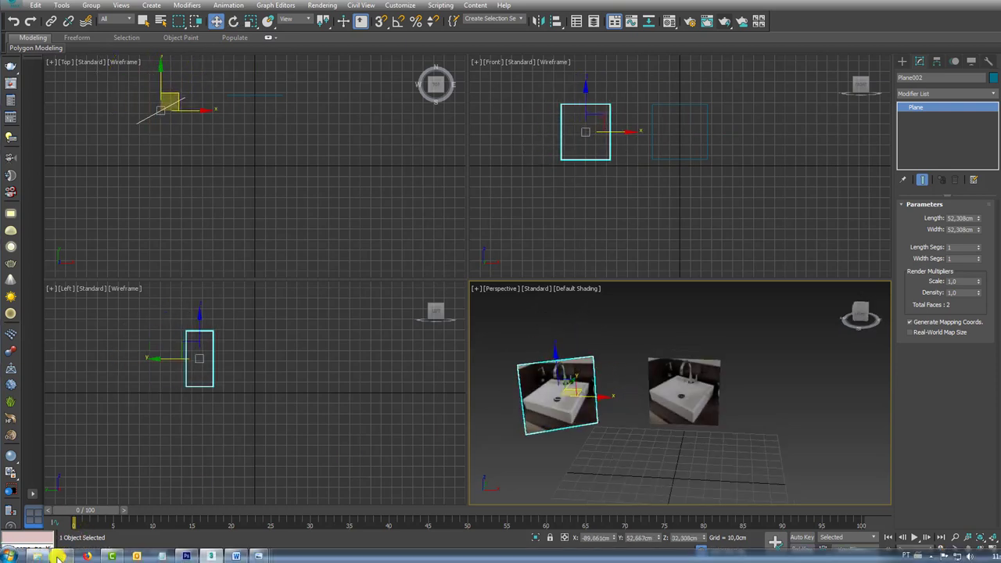
Bring up the references folder with the cuba medidas, lavatório and torneira images.
{"action": "left_click", "coordinate": [39, 555]}
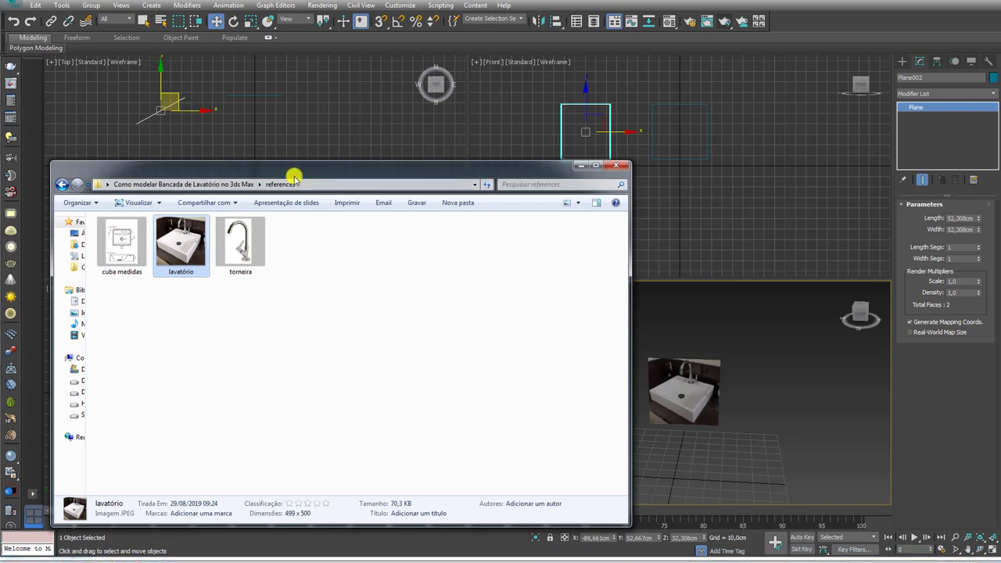
{"action": "left_click_drag", "start_coordinate": [326, 166], "coordinate": [593, 65]}
{"action": "left_click_drag", "start_coordinate": [648, 273], "coordinate": [358, 133]}
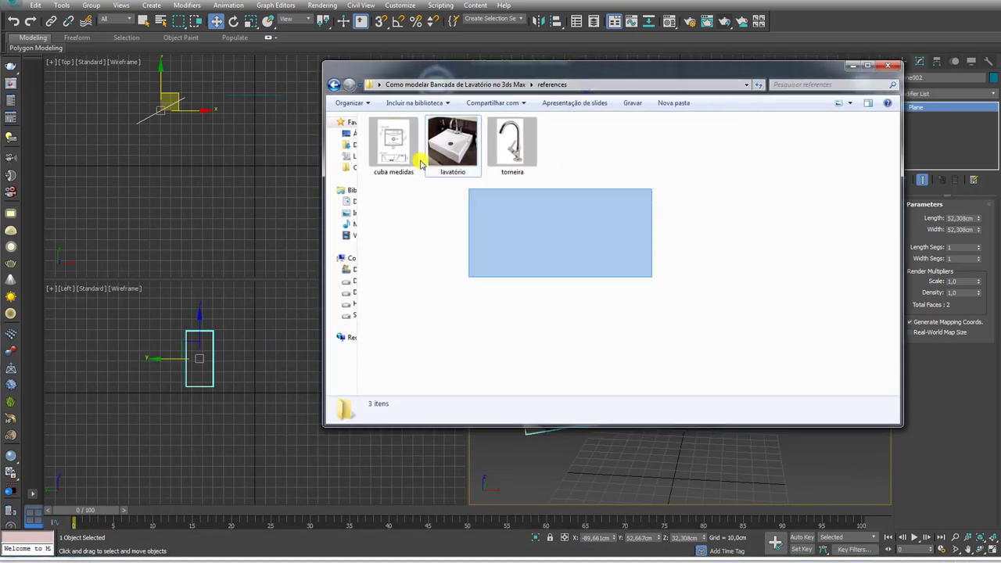
{"action": "left_click", "coordinate": [576, 267]}
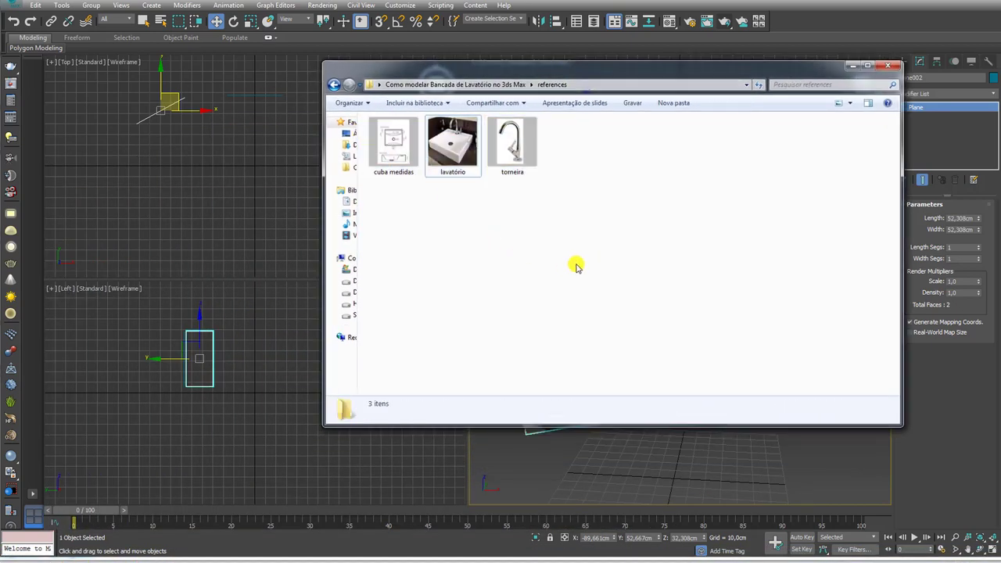
View the cuba medidas drawing and mark its 38cm, 40cm and 10cm measurements.
{"action": "double_click", "coordinate": [393, 148]}
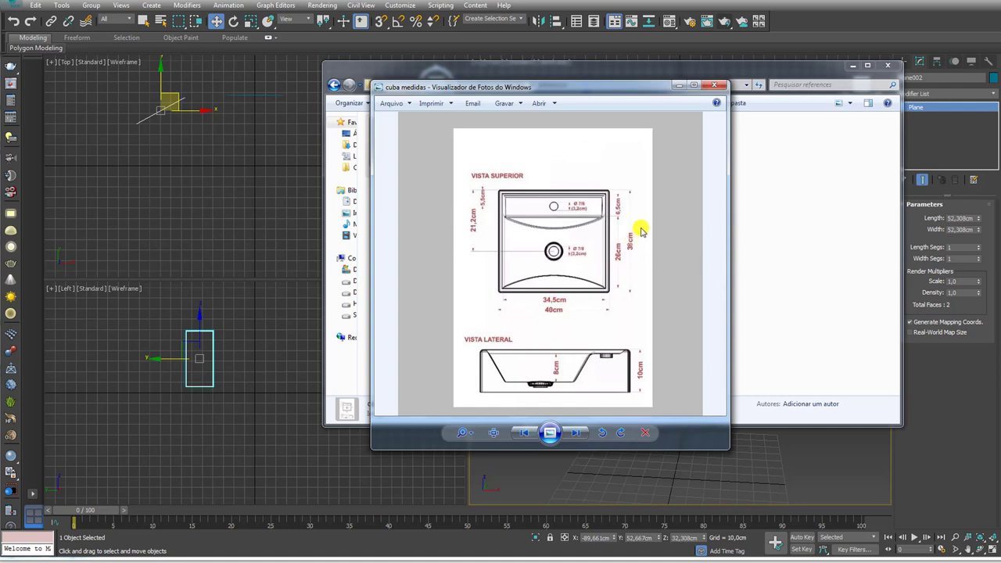
{"action": "left_click_drag", "start_coordinate": [631, 225], "coordinate": [629, 229]}
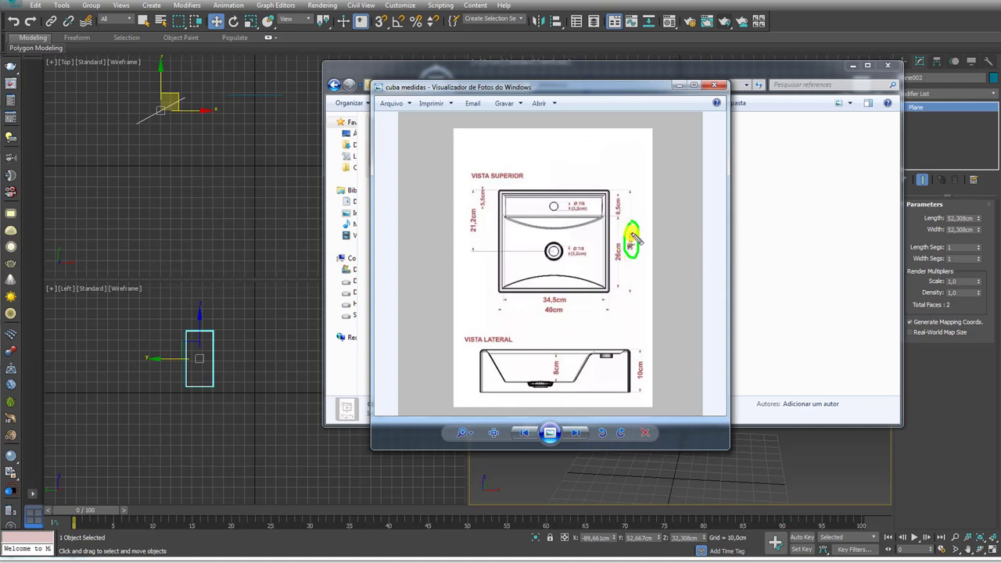
{"action": "mouse_move", "coordinate": [578, 308]}
{"action": "left_mouse_down"}
{"action": "mouse_move", "coordinate": [533, 313]}
{"action": "mouse_move", "coordinate": [582, 313]}
{"action": "left_mouse_up"}
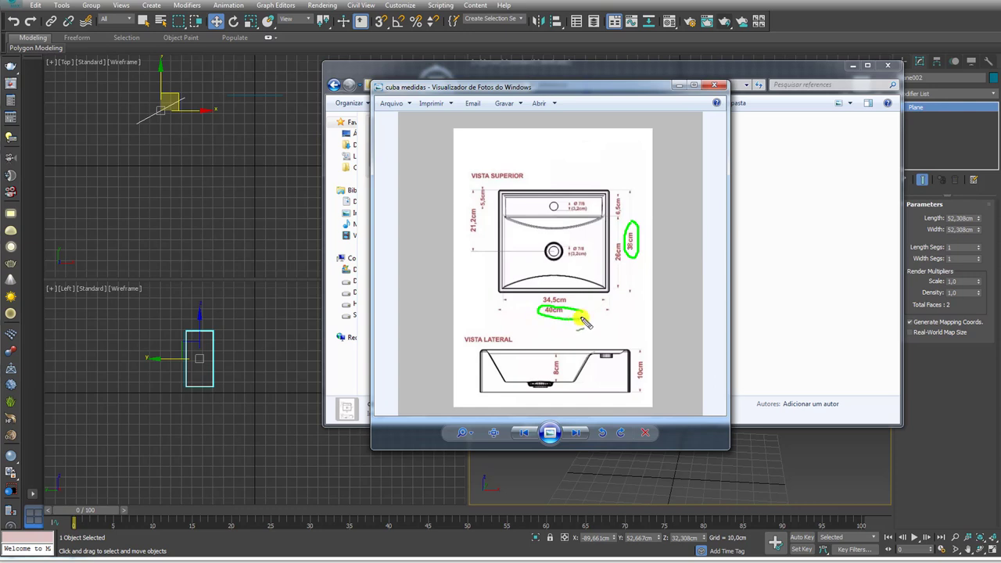
{"action": "left_click_drag", "start_coordinate": [641, 354], "coordinate": [639, 346]}
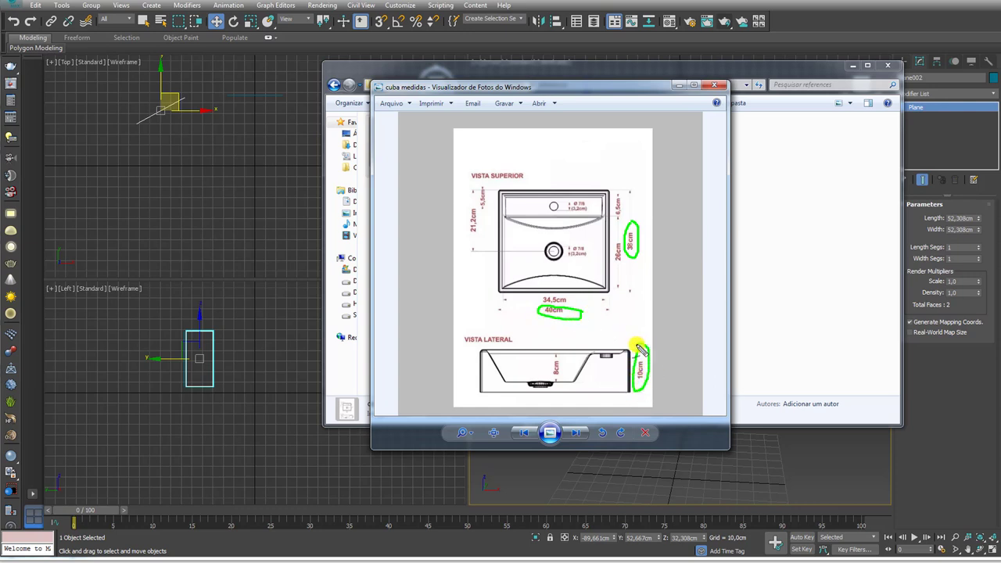
{"action": "key", "text": "Escape"}
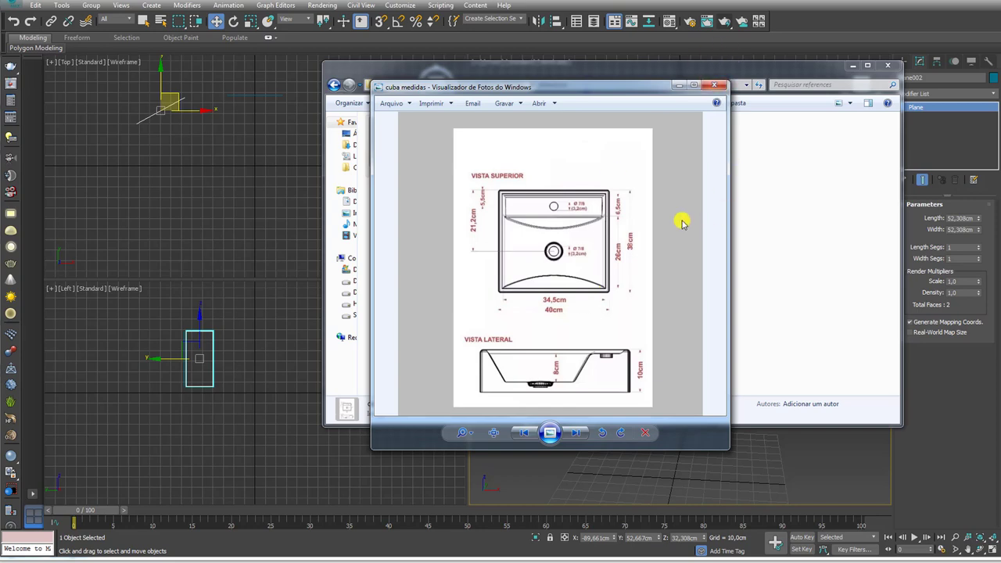
Apply the cuba medidas image as the texture of Plane002.
{"action": "left_click", "coordinate": [713, 85]}
{"action": "mouse_move", "coordinate": [665, 87]}
{"action": "left_mouse_down"}
{"action": "mouse_move", "coordinate": [576, 119]}
{"action": "mouse_move", "coordinate": [297, 163]}
{"action": "left_mouse_up"}
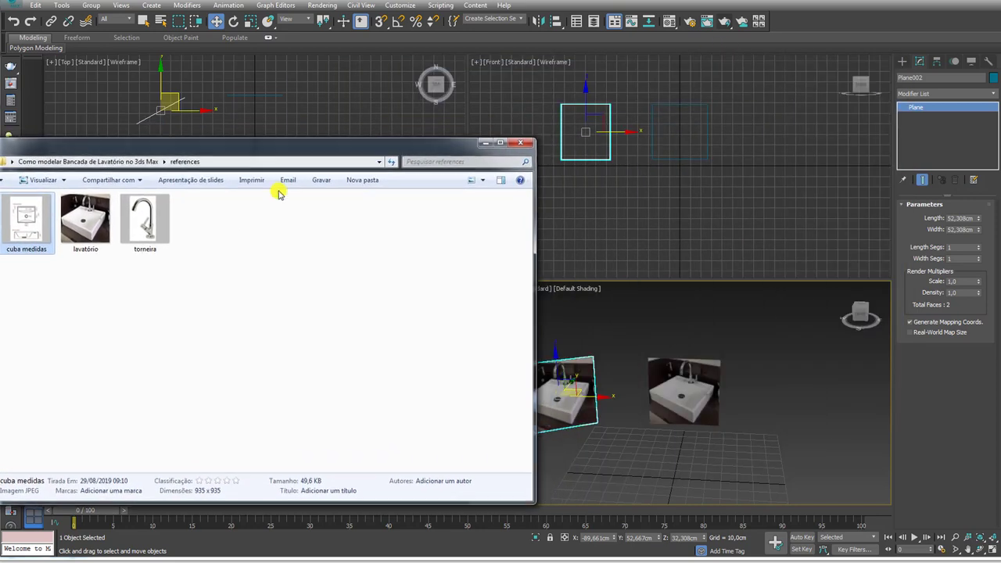
{"action": "mouse_move", "coordinate": [26, 217]}
{"action": "left_mouse_down"}
{"action": "mouse_move", "coordinate": [674, 385]}
{"action": "mouse_move", "coordinate": [666, 391]}
{"action": "left_mouse_up"}
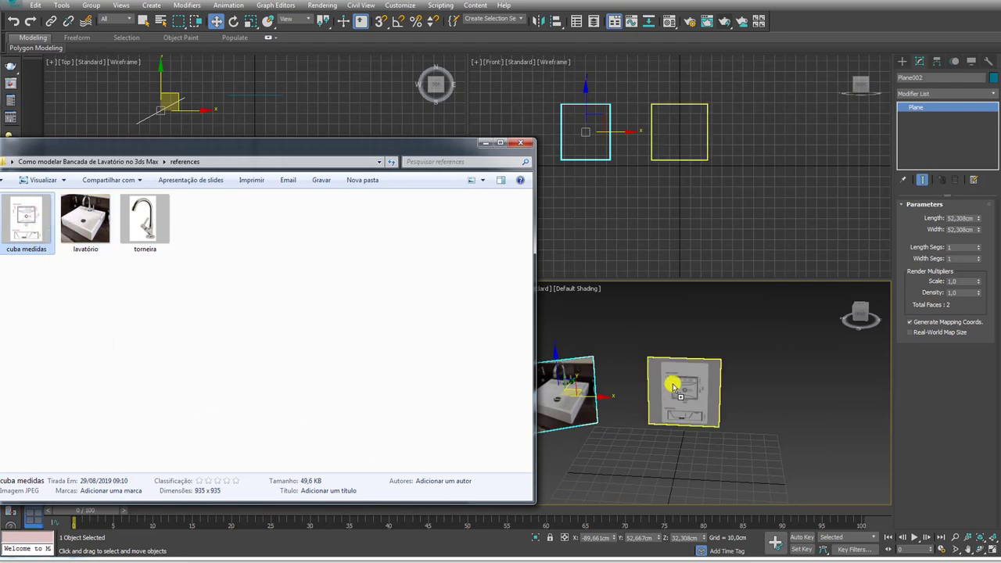
{"action": "left_click", "coordinate": [484, 142]}
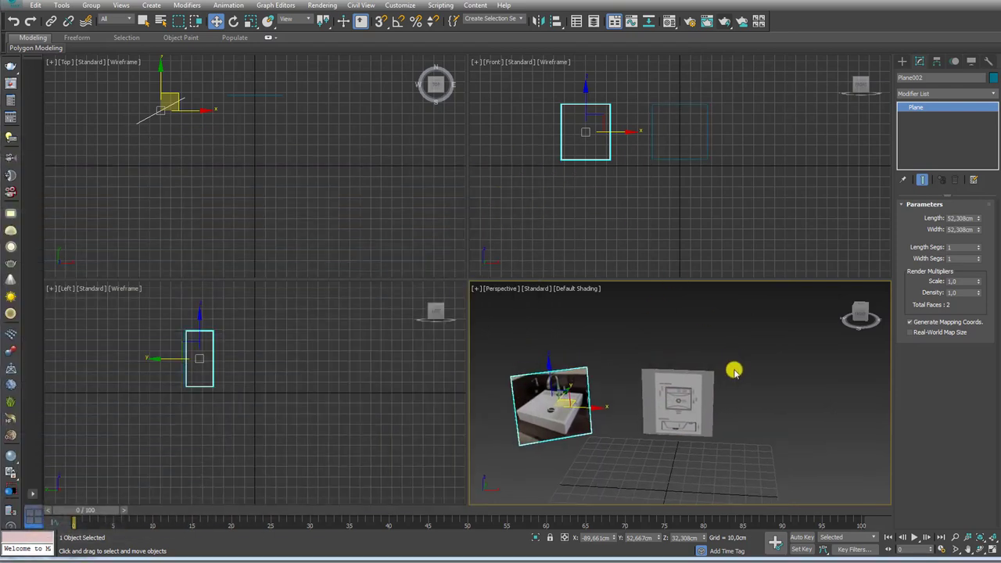
Select the drawing plane and zoom in on it from the Front view.
{"action": "key", "text": "f"}
{"action": "left_click", "coordinate": [692, 376]}
{"action": "scroll", "coordinate": [662, 369], "scroll_direction": "up", "scroll_amount": 5}
{"action": "scroll", "coordinate": [662, 369], "scroll_direction": "up", "scroll_amount": 3}
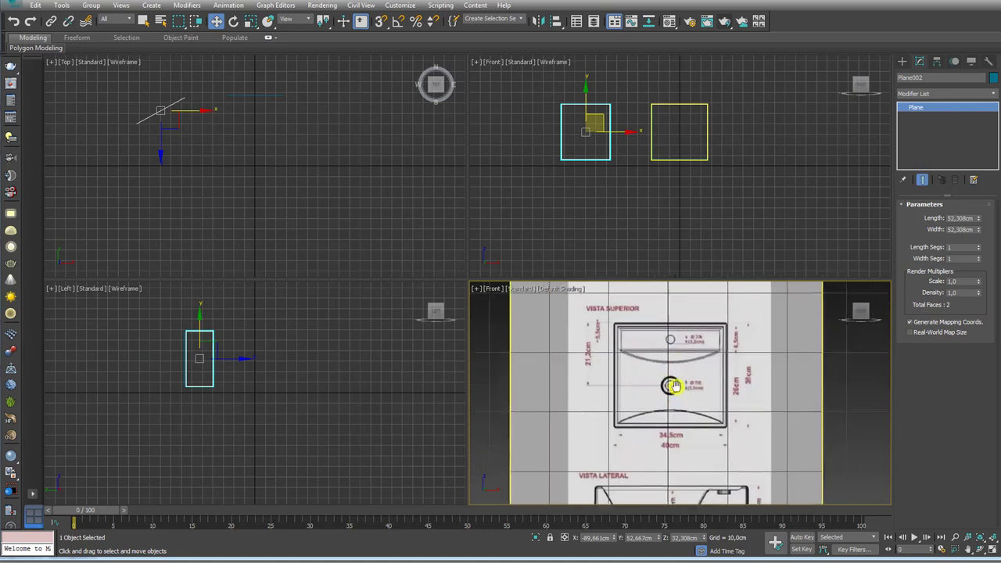
{"action": "scroll", "coordinate": [670, 391], "scroll_direction": "up", "scroll_amount": 2}
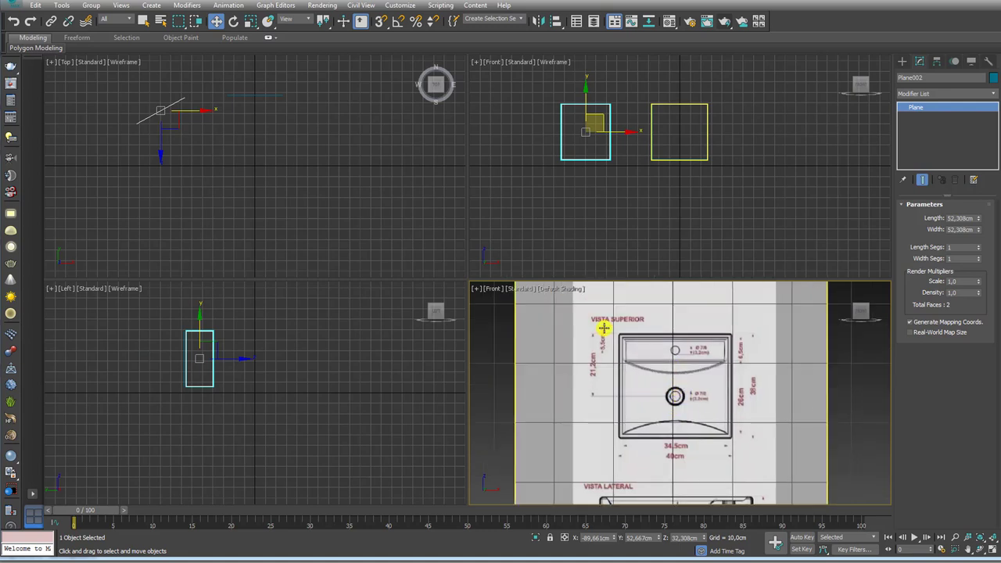
{"action": "left_click", "coordinate": [902, 61]}
Create a box primitive over the basin outline on the drawing.
{"action": "left_click", "coordinate": [923, 127]}
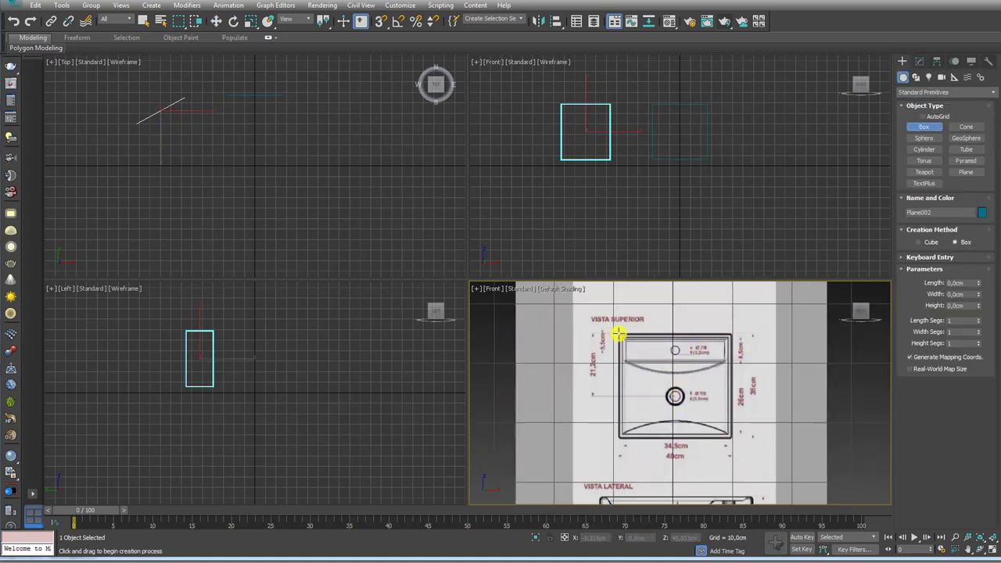
{"action": "mouse_move", "coordinate": [617, 335]}
{"action": "left_mouse_down"}
{"action": "mouse_move", "coordinate": [735, 440]}
{"action": "mouse_move", "coordinate": [727, 430]}
{"action": "left_mouse_up"}
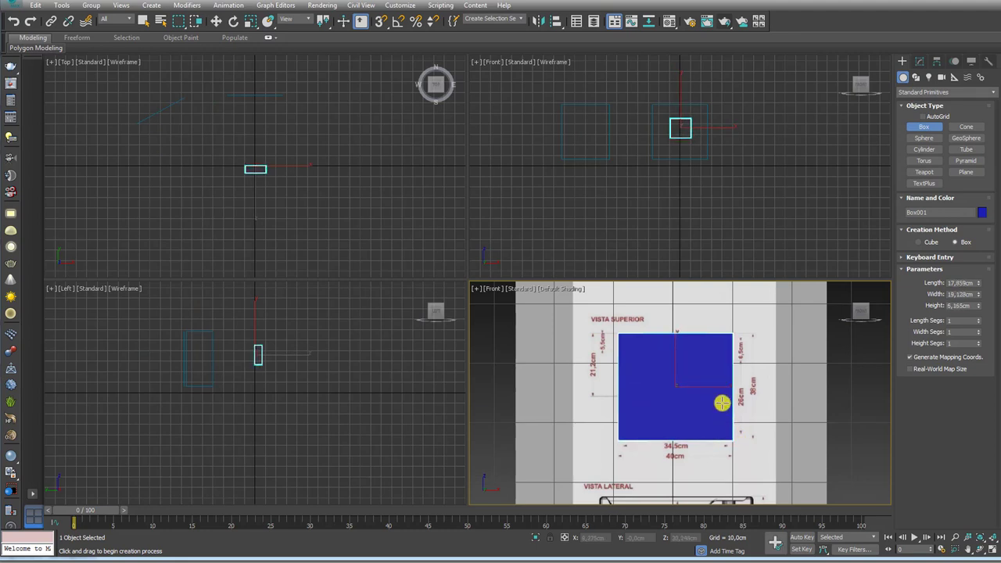
{"action": "right_click", "coordinate": [721, 402]}
{"action": "scroll", "coordinate": [717, 391], "scroll_direction": "down", "scroll_amount": 2}
{"action": "scroll", "coordinate": [661, 351], "scroll_direction": "down", "scroll_amount": 3}
Rotate the box in snapped angle steps and enlarge it slightly.
{"action": "key", "text": "e"}
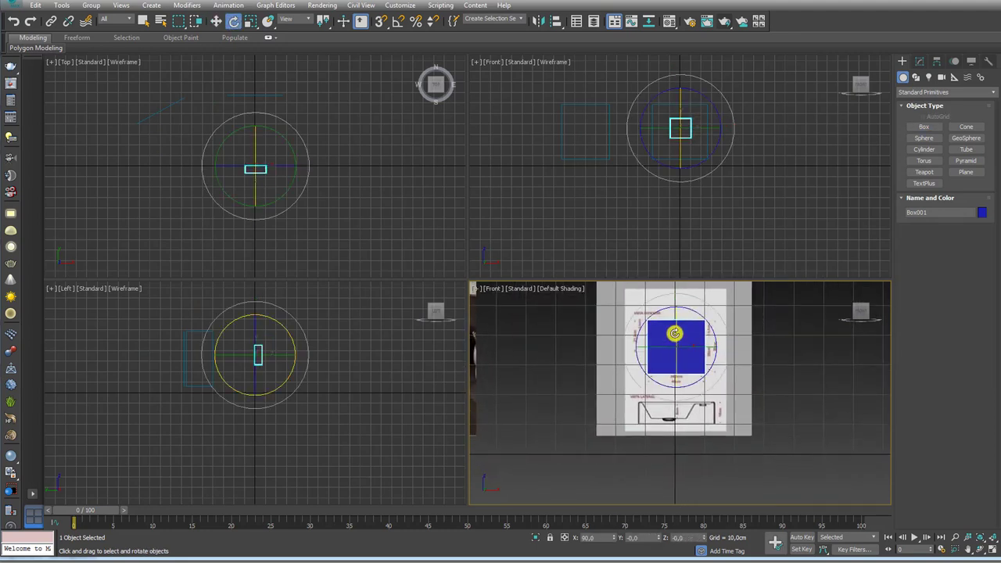
{"action": "left_click", "coordinate": [397, 20]}
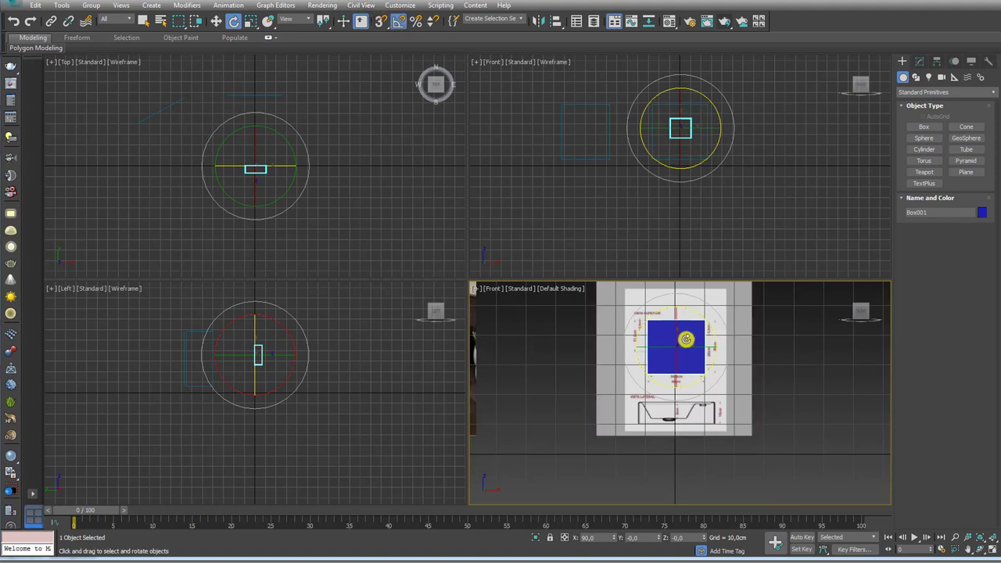
{"action": "mouse_move", "coordinate": [677, 312]}
{"action": "left_mouse_down"}
{"action": "mouse_move", "coordinate": [674, 305]}
{"action": "mouse_move", "coordinate": [685, 386]}
{"action": "left_mouse_up"}
{"action": "key", "text": "w"}
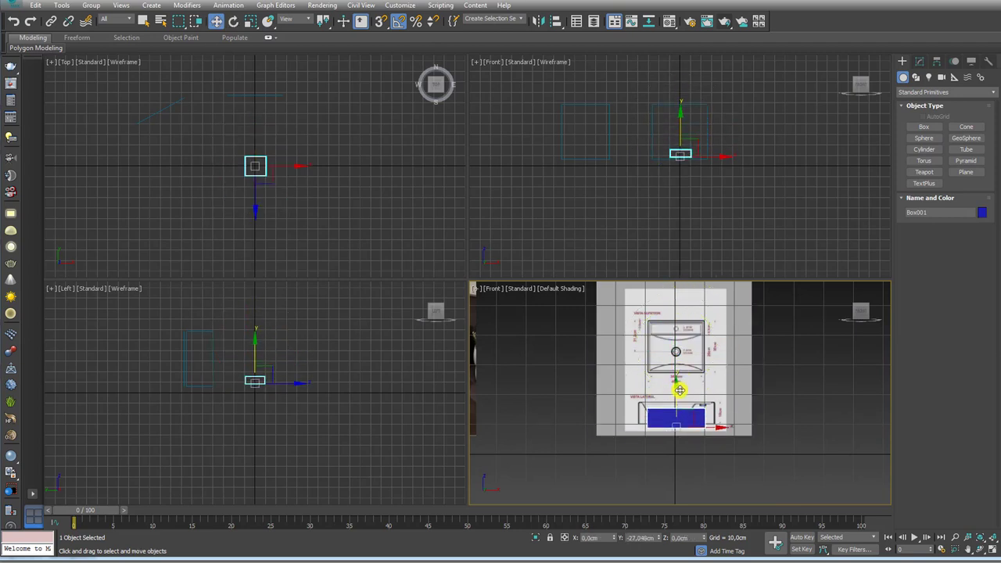
{"action": "key", "text": "r"}
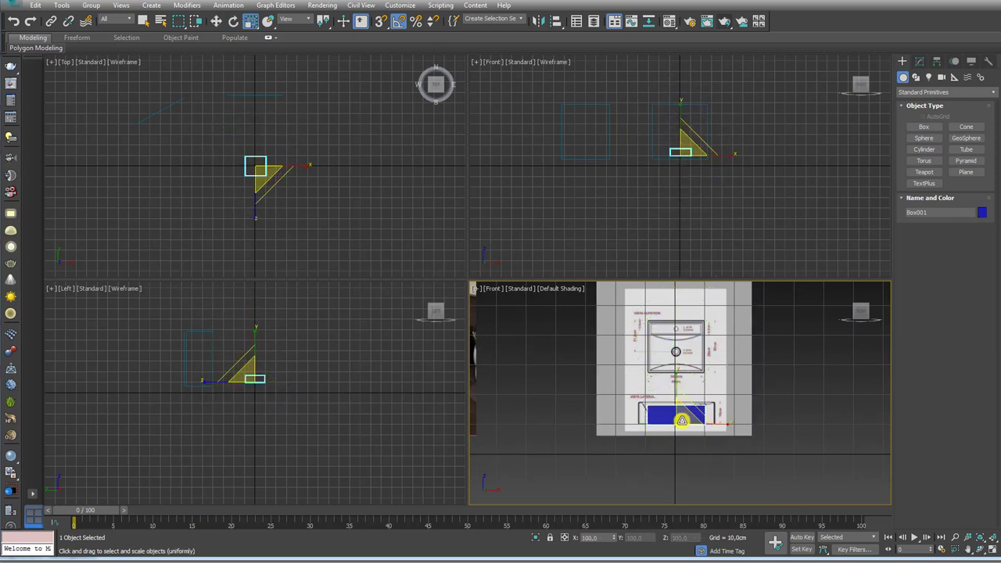
{"action": "left_click_drag", "start_coordinate": [686, 419], "coordinate": [686, 417]}
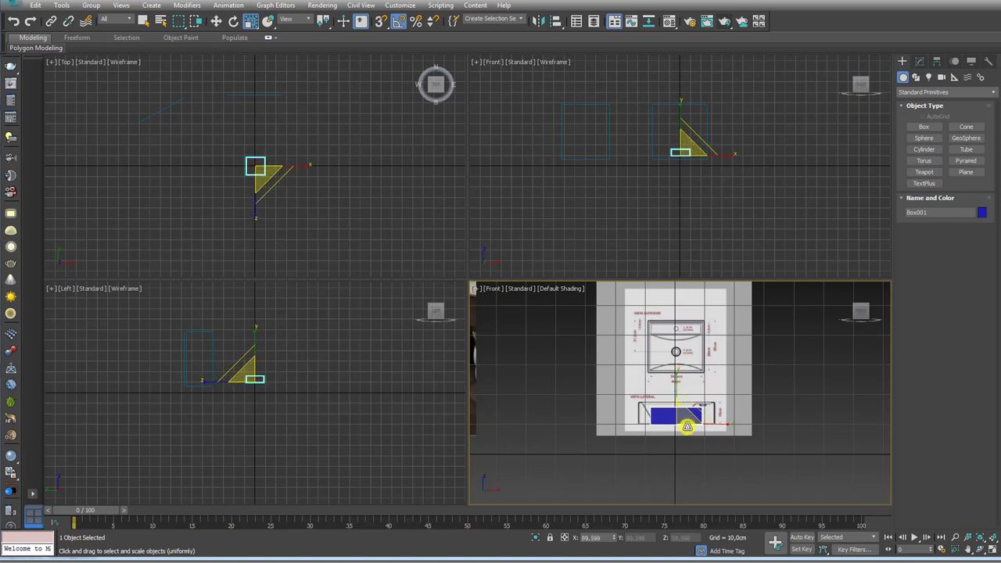
Move the box onto the side-view sink drawing.
{"action": "key", "text": "r"}
{"action": "scroll", "coordinate": [686, 412], "scroll_direction": "up", "scroll_amount": 1}
{"action": "scroll", "coordinate": [685, 412], "scroll_direction": "up", "scroll_amount": 2}
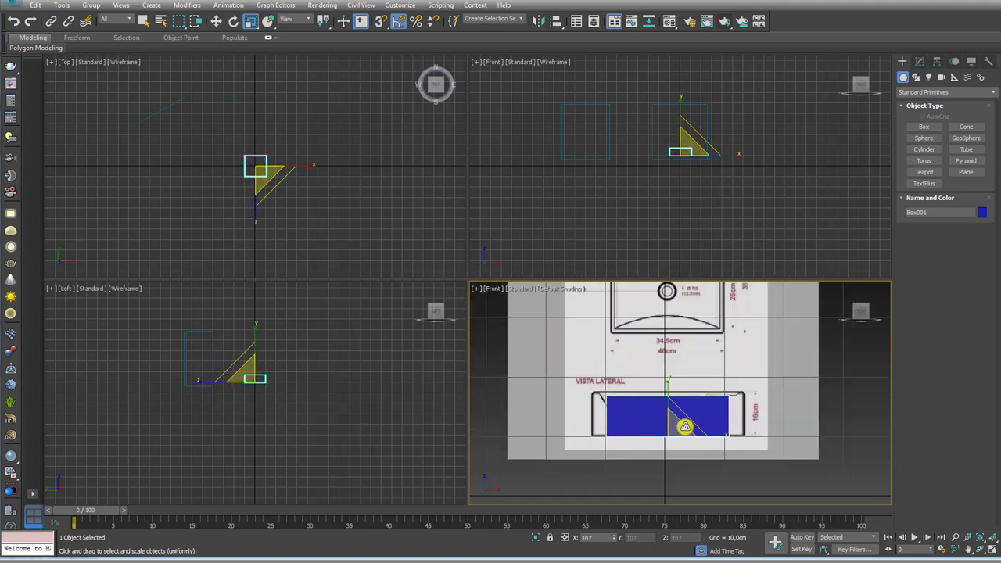
{"action": "scroll", "coordinate": [716, 400], "scroll_direction": "down", "scroll_amount": 2}
{"action": "key", "text": "w"}
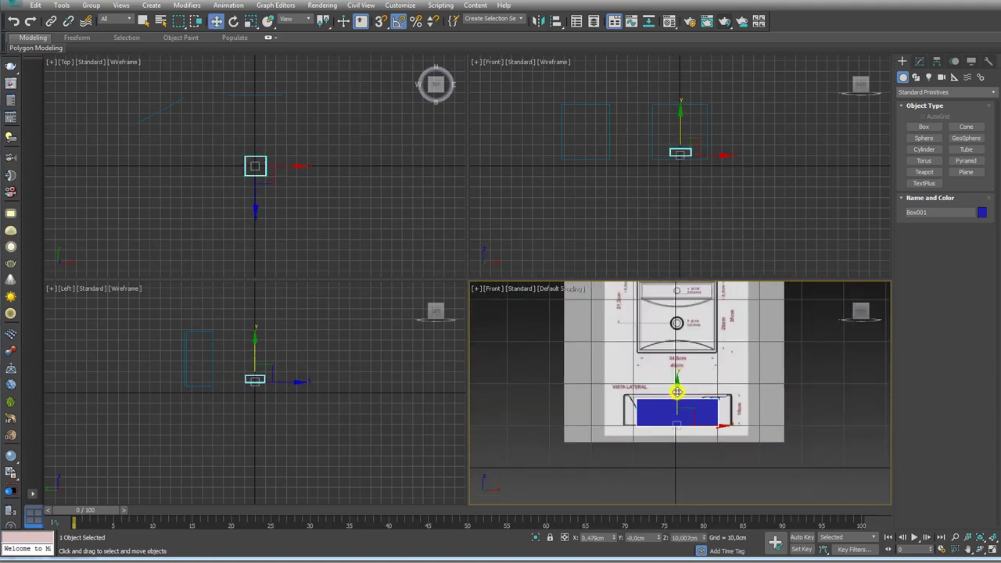
{"action": "left_click_drag", "start_coordinate": [677, 390], "coordinate": [672, 426]}
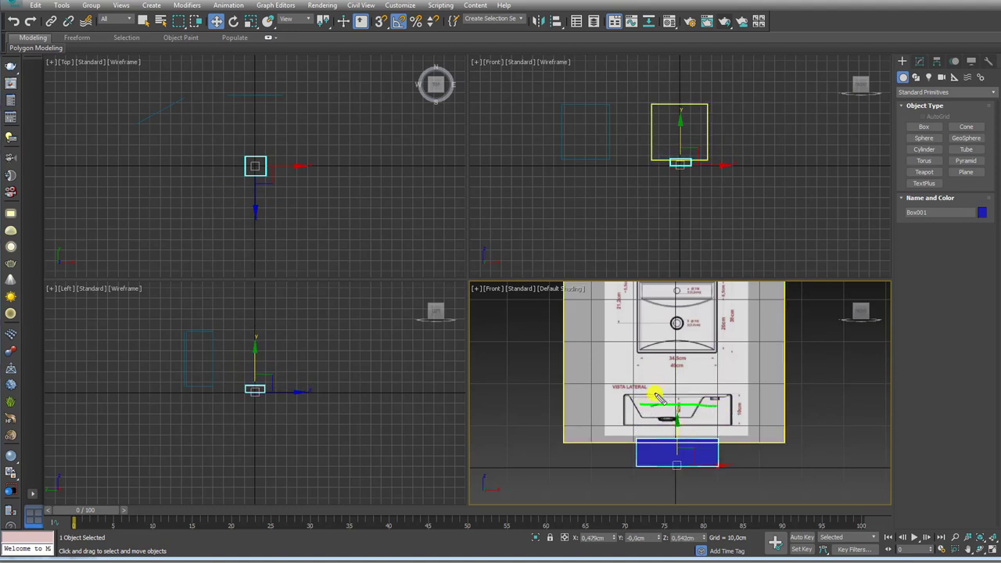
{"action": "left_click_drag", "start_coordinate": [676, 436], "coordinate": [674, 397]}
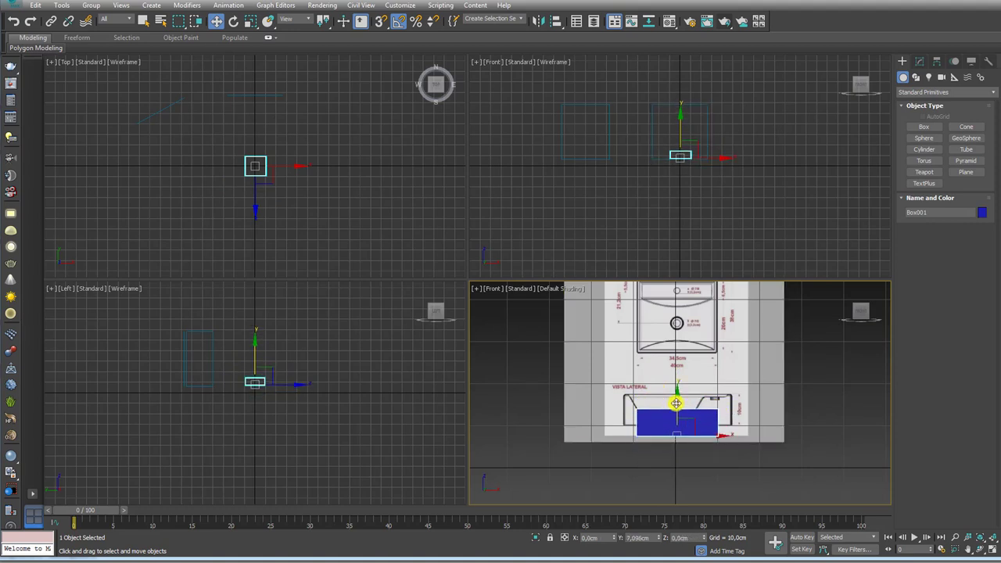
Scale the box to match the width of the side-view drawing.
{"action": "key", "text": "e"}
{"action": "key", "text": "r"}
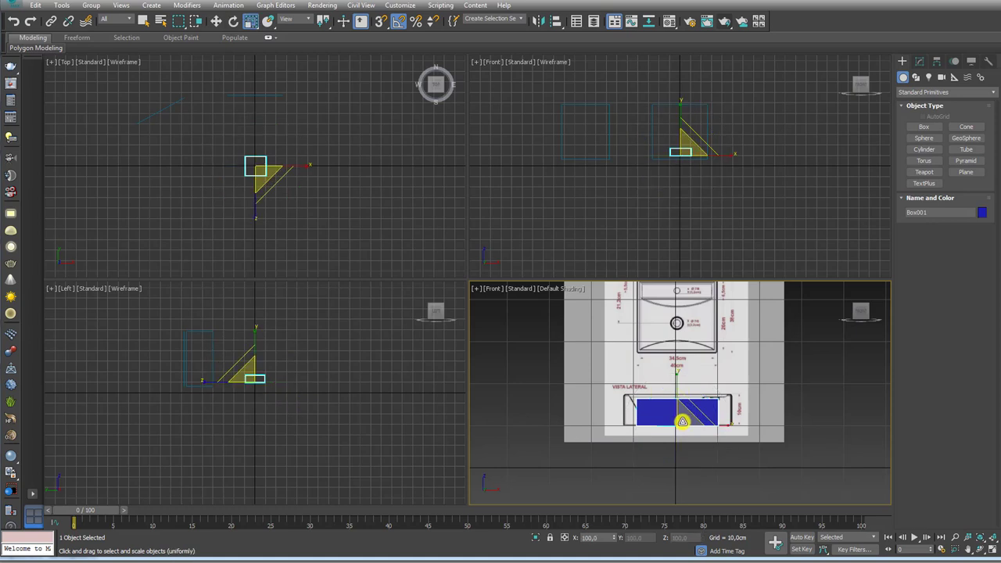
{"action": "left_click_drag", "start_coordinate": [691, 410], "coordinate": [693, 414]}
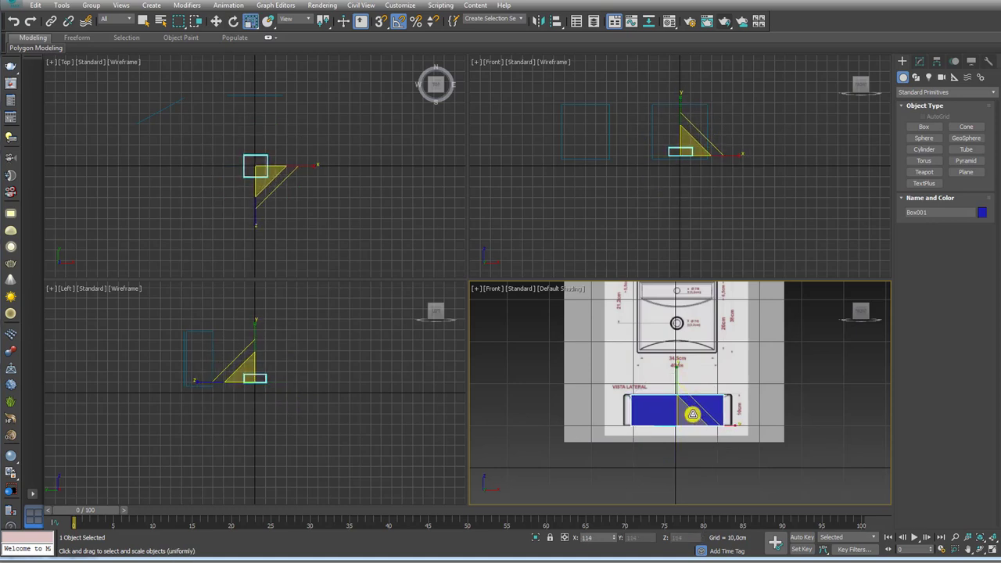
{"action": "scroll", "coordinate": [692, 414], "scroll_direction": "up", "scroll_amount": 2}
{"action": "scroll", "coordinate": [681, 409], "scroll_direction": "up", "scroll_amount": 2}
{"action": "left_click_drag", "start_coordinate": [681, 438], "coordinate": [685, 438]}
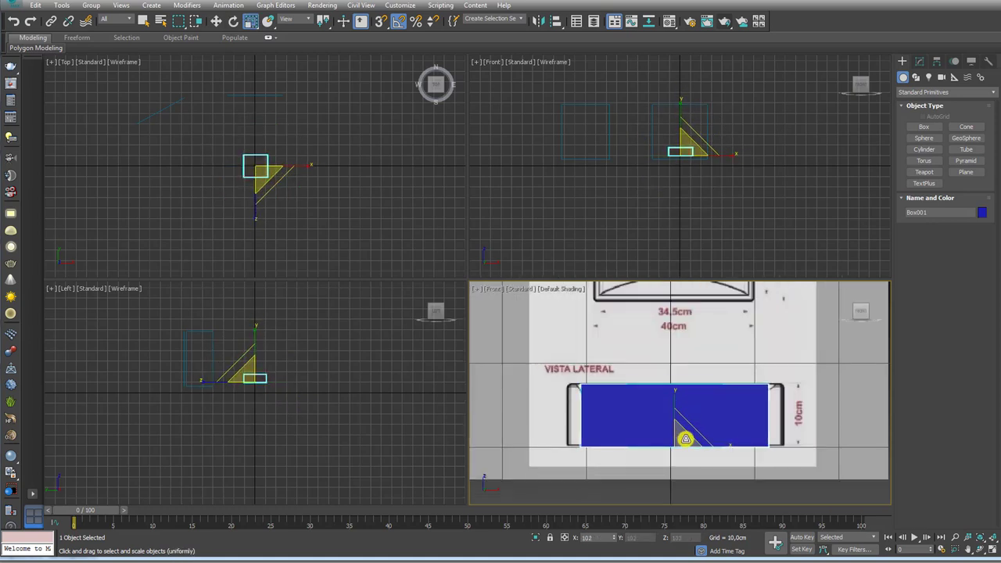
{"action": "scroll", "coordinate": [748, 428], "scroll_direction": "down", "scroll_amount": 2}
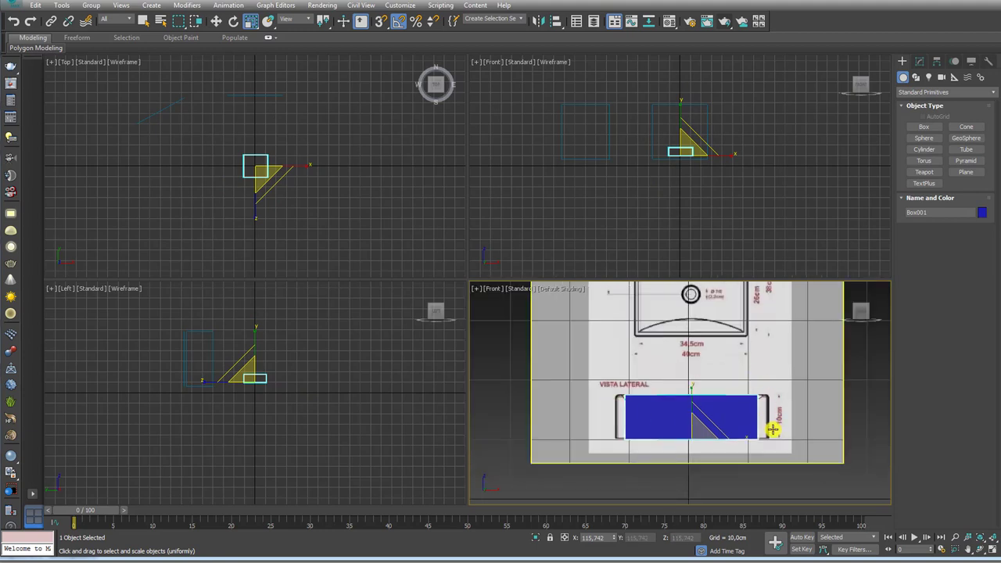
Square the box's orientation and enlarge it slightly in every direction.
{"action": "key", "text": "e"}
{"action": "mouse_move", "coordinate": [717, 438]}
{"action": "left_mouse_down"}
{"action": "mouse_move", "coordinate": [671, 443]}
{"action": "mouse_move", "coordinate": [699, 420]}
{"action": "left_mouse_up"}
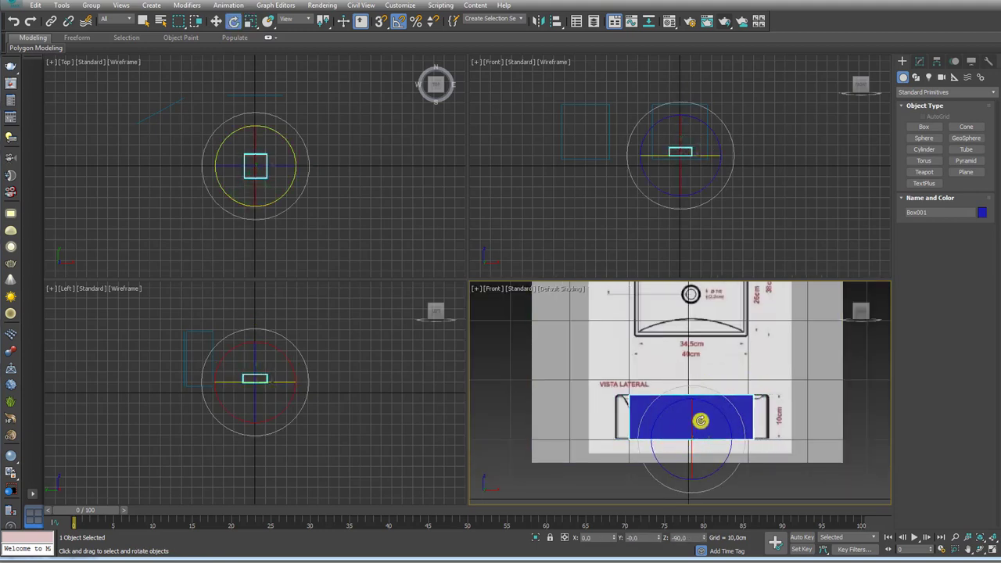
{"action": "middle_click_drag", "start_coordinate": [699, 420], "coordinate": [676, 420]}
{"action": "scroll", "coordinate": [655, 391], "scroll_direction": "down", "scroll_amount": 1}
{"action": "scroll", "coordinate": [669, 436], "scroll_direction": "down", "scroll_amount": 1}
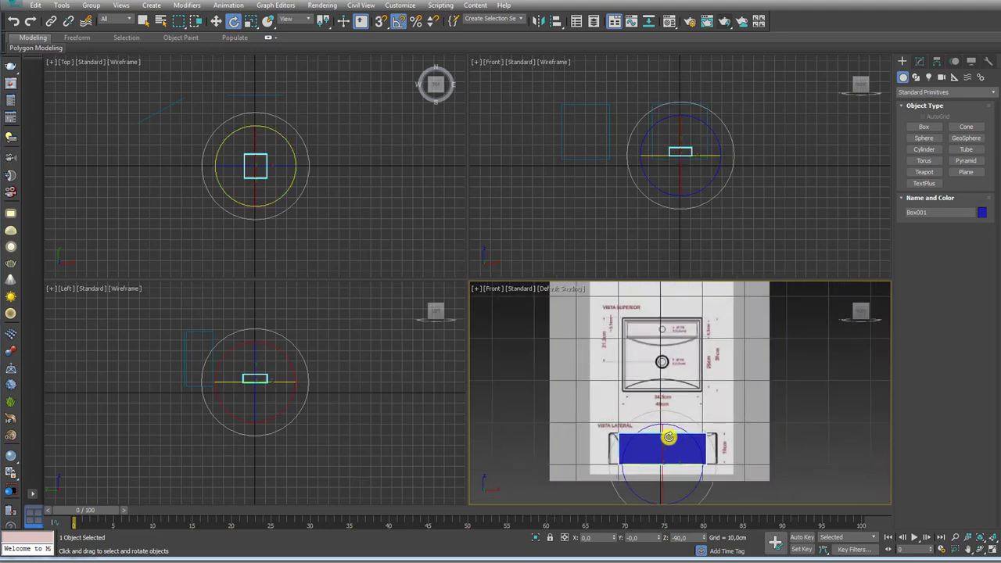
{"action": "key", "text": "r"}
{"action": "left_click_drag", "start_coordinate": [671, 456], "coordinate": [683, 447]}
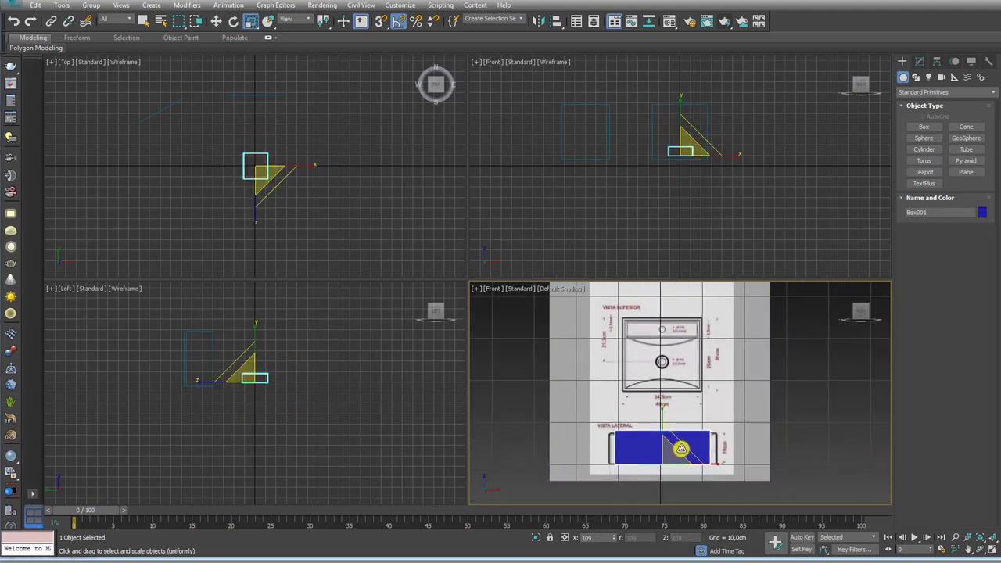
Reselect the box, switch to a Perspective view and orbit around it.
{"action": "left_click", "coordinate": [699, 381]}
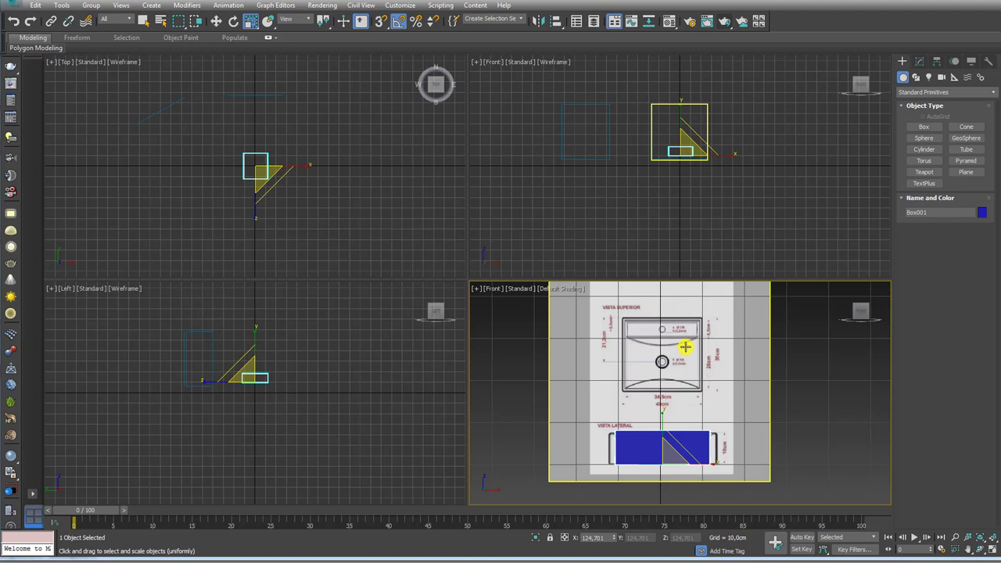
{"action": "left_click", "coordinate": [669, 455]}
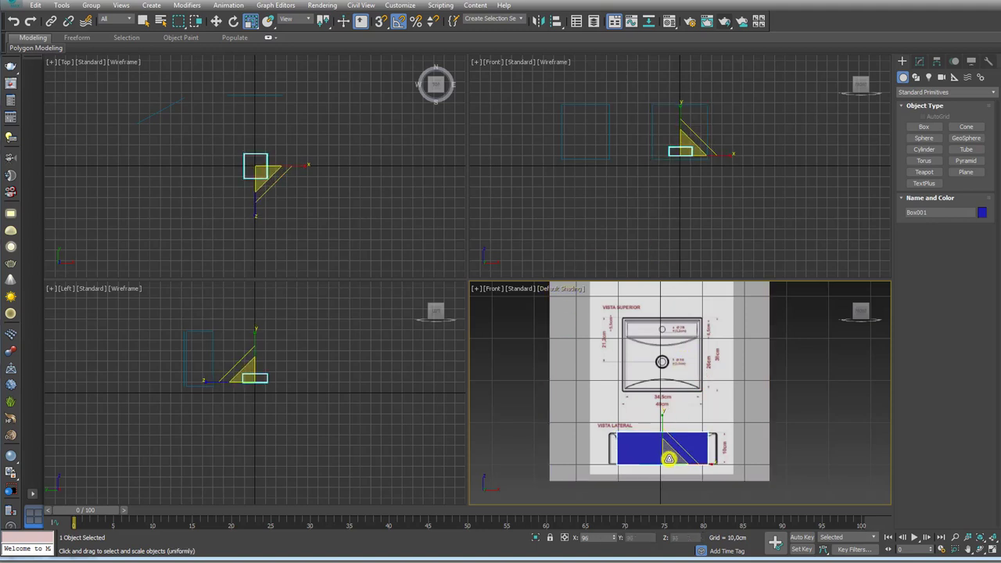
{"action": "scroll", "coordinate": [669, 458], "scroll_direction": "up", "scroll_amount": 3}
{"action": "scroll", "coordinate": [663, 426], "scroll_direction": "down", "scroll_amount": 2}
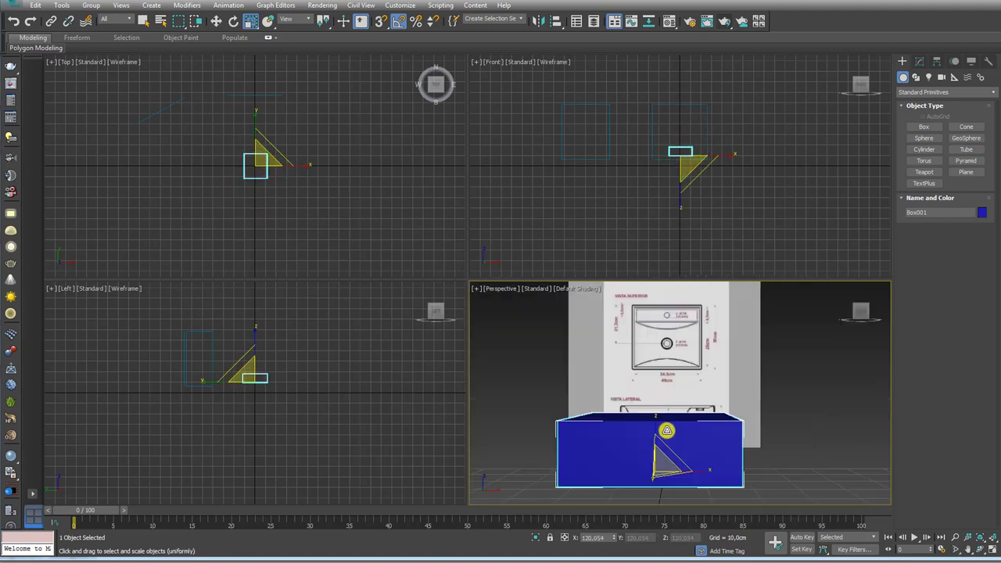
{"action": "key", "text": "p"}
{"action": "scroll", "coordinate": [732, 437], "scroll_direction": "down", "scroll_amount": 2}
{"action": "middle_click_drag", "start_coordinate": [734, 408], "coordinate": [849, 274], "text": "alt"}
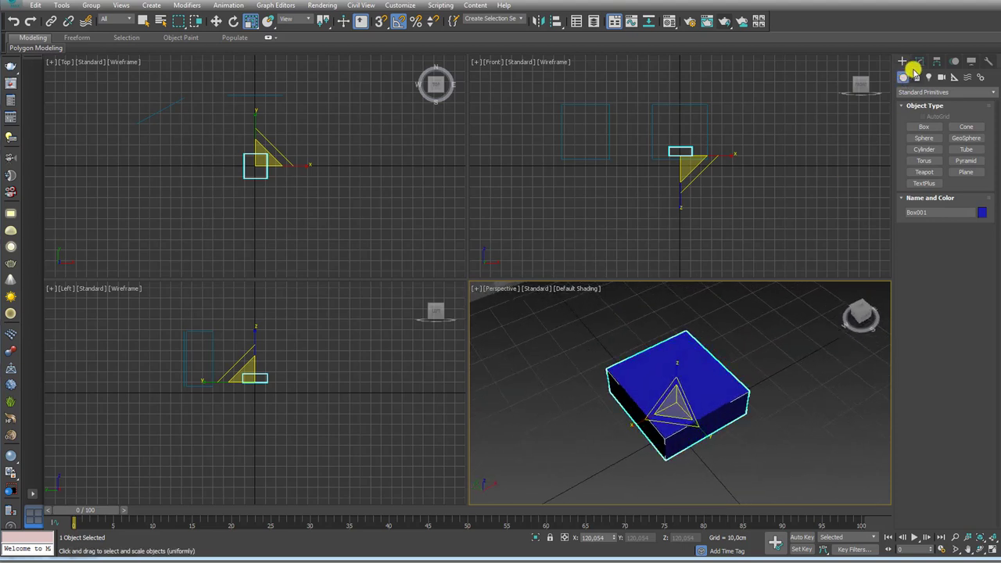
Rotate the box about Z and raise its Length to 20.181 cm.
{"action": "left_click", "coordinate": [919, 62]}
{"action": "key", "text": "e"}
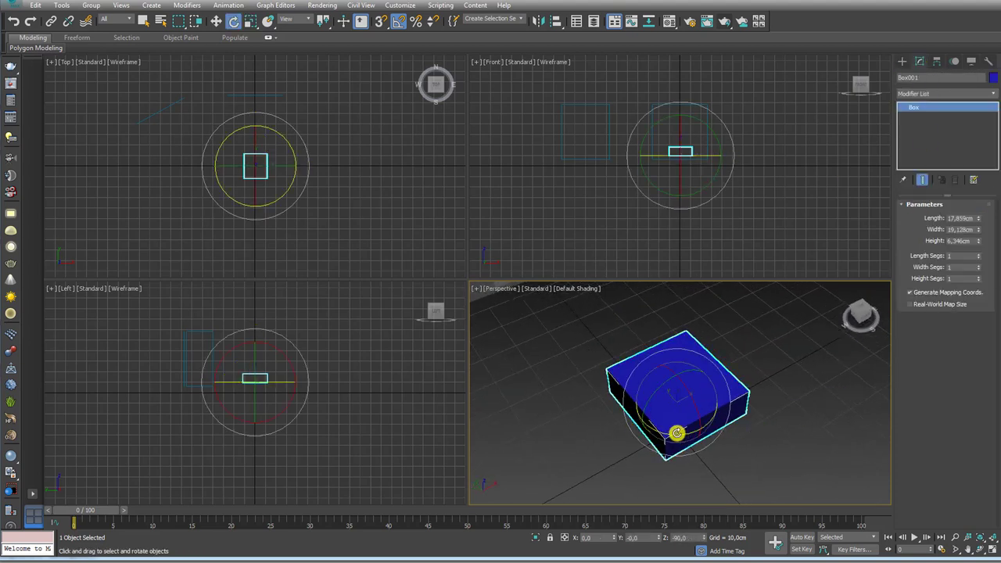
{"action": "left_click_drag", "start_coordinate": [675, 431], "coordinate": [721, 427]}
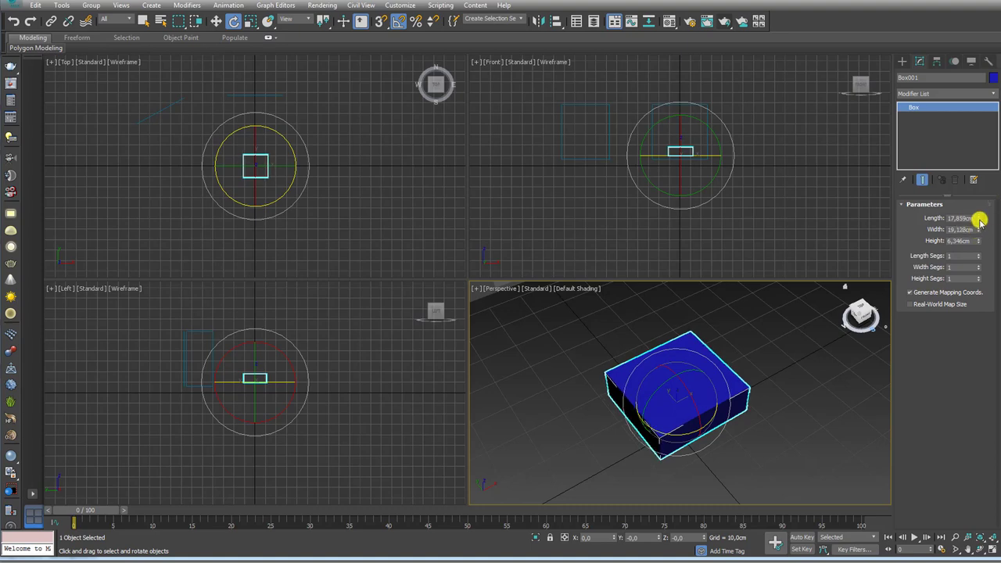
{"action": "left_click_drag", "start_coordinate": [977, 217], "coordinate": [977, 218]}
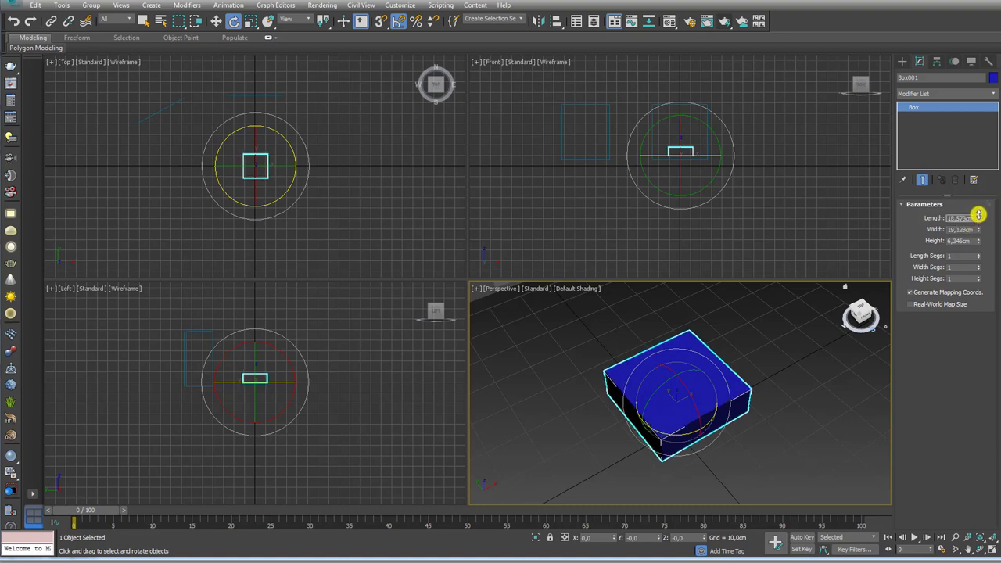
Maximize the Perspective viewport and convert the box to an Editable Poly.
{"action": "left_click", "coordinate": [991, 547]}
{"action": "mouse_move", "coordinate": [756, 339]}
{"action": "middle_mouse_down", "text": "alt"}
{"action": "mouse_move", "coordinate": [748, 261]}
{"action": "mouse_move", "coordinate": [654, 283]}
{"action": "mouse_move", "coordinate": [608, 268]}
{"action": "middle_mouse_up", "text": "alt"}
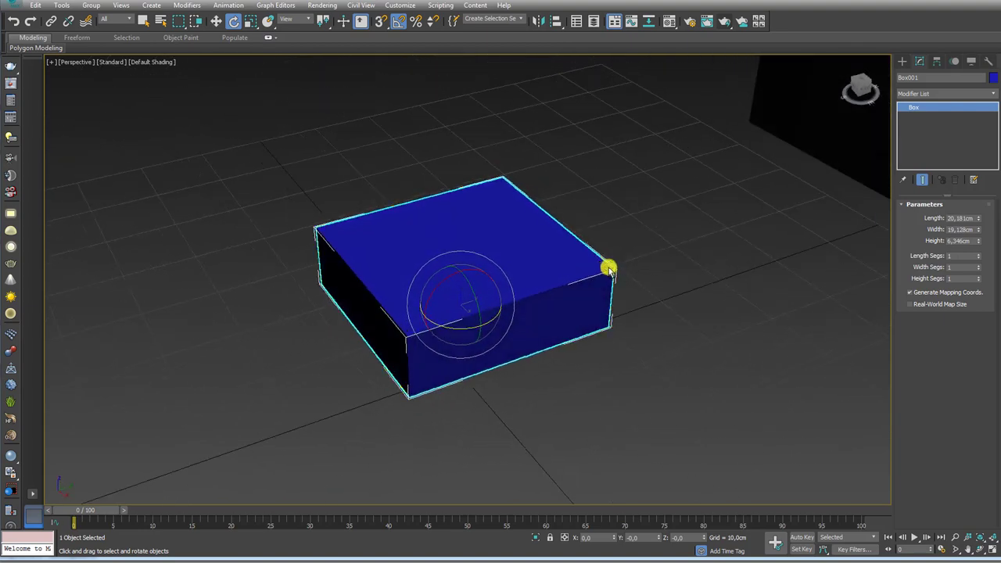
{"action": "middle_click_drag", "start_coordinate": [541, 275], "coordinate": [665, 280]}
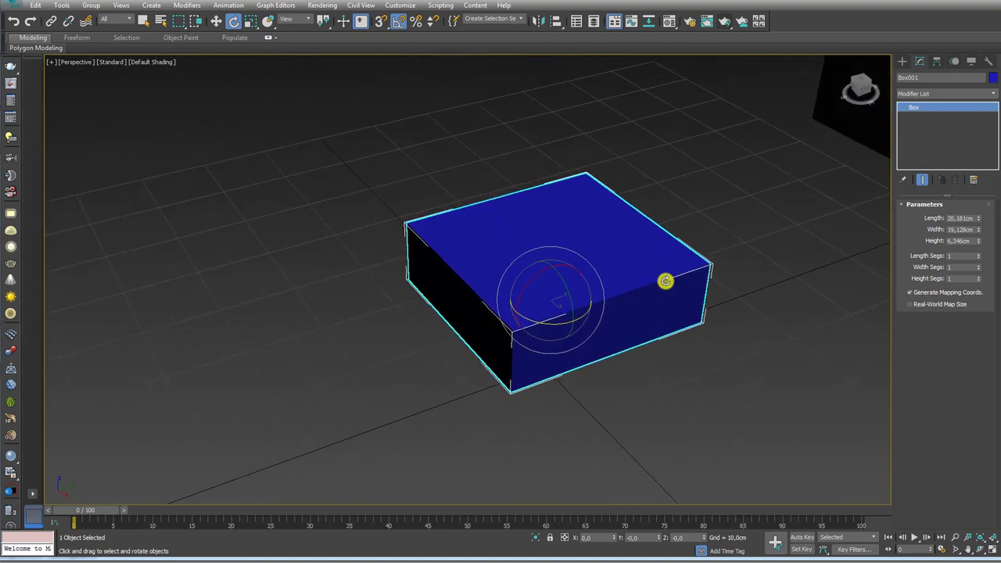
{"action": "right_click", "coordinate": [592, 211]}
{"action": "mouse_move", "coordinate": [613, 320]}
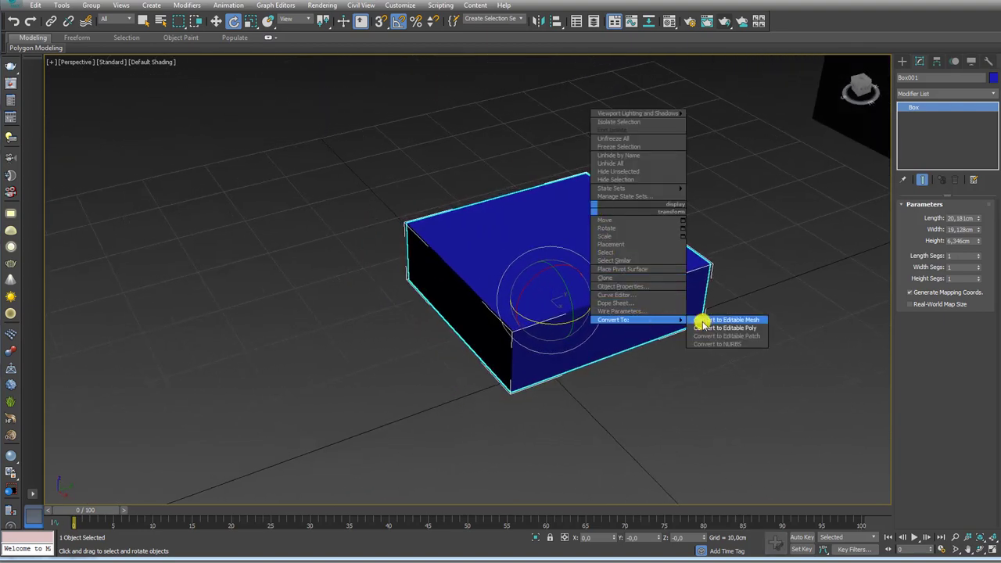
{"action": "left_click", "coordinate": [713, 328]}
{"action": "middle_click_drag", "start_coordinate": [821, 299], "coordinate": [753, 261], "text": "alt"}
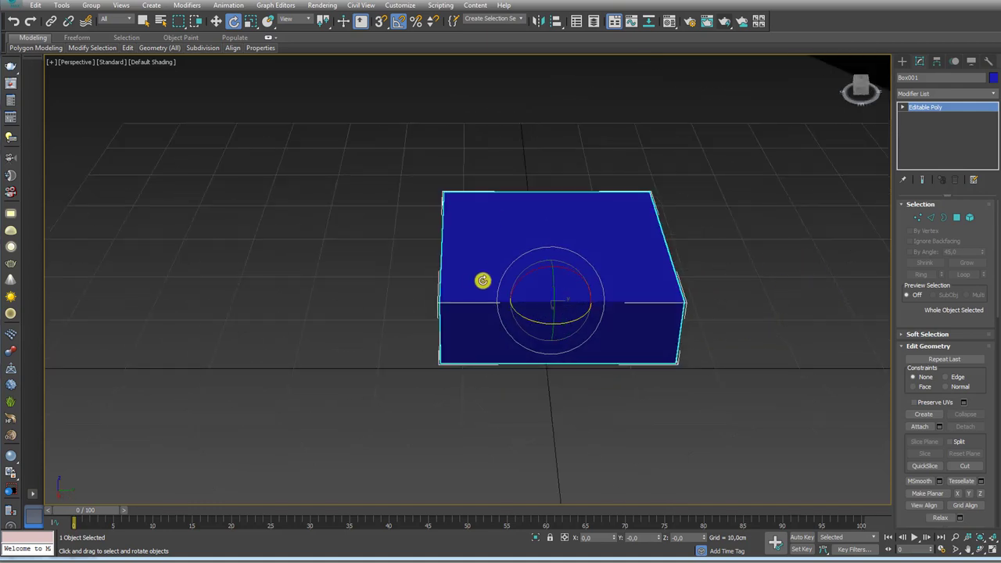
Connect four parallel edges to add two edge loops near the box's sides.
{"action": "key", "text": "F4"}
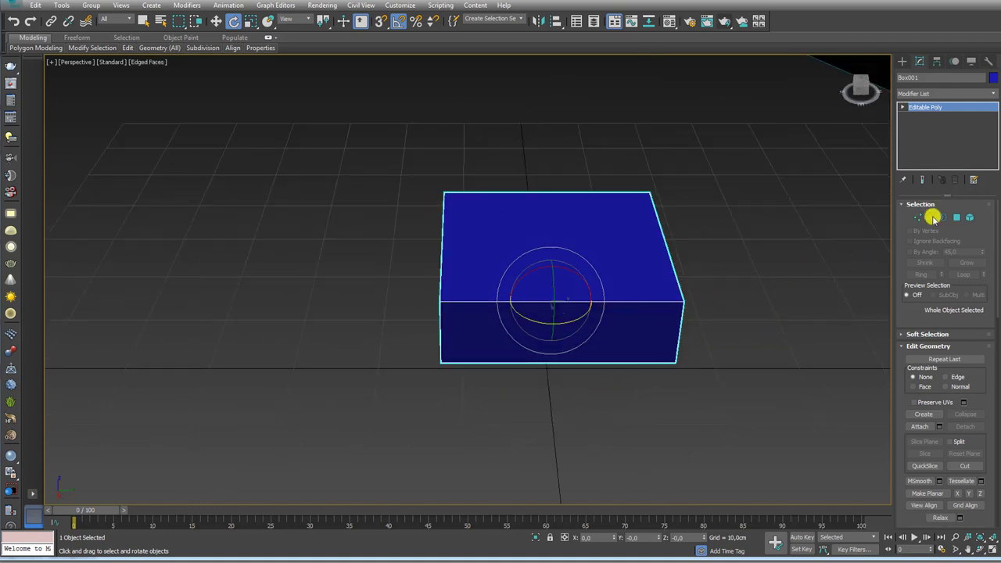
{"action": "left_click", "coordinate": [931, 217]}
{"action": "left_click_drag", "start_coordinate": [548, 121], "coordinate": [548, 498]}
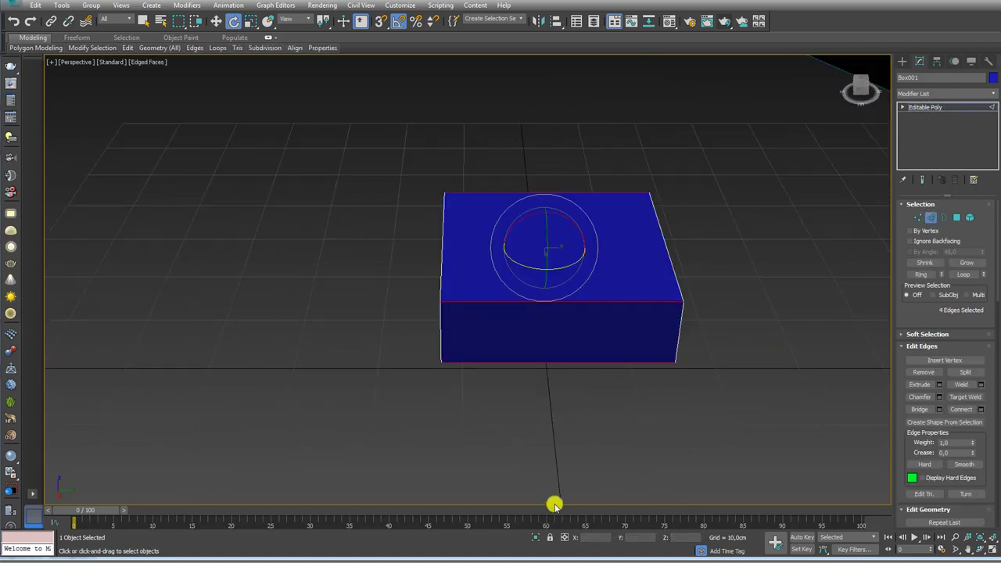
{"action": "left_click", "coordinate": [980, 409]}
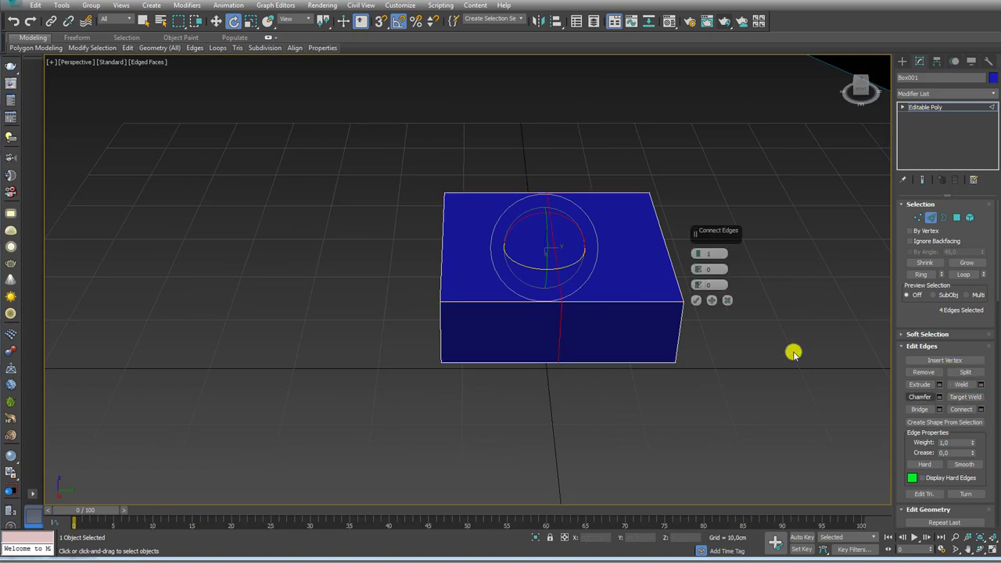
{"action": "mouse_move", "coordinate": [696, 251]}
{"action": "left_mouse_down"}
{"action": "mouse_move", "coordinate": [700, 262]}
{"action": "mouse_move", "coordinate": [693, 77]}
{"action": "left_mouse_up"}
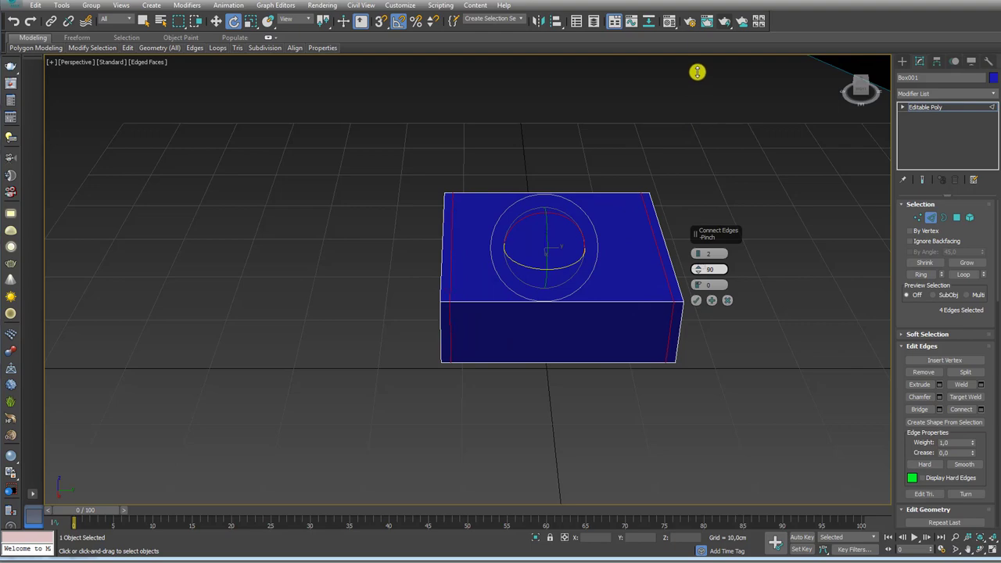
{"action": "left_click", "coordinate": [695, 300]}
Connect the new edges with another set of edges across the box.
{"action": "middle_click_drag", "start_coordinate": [576, 281], "coordinate": [590, 220], "text": "alt"}
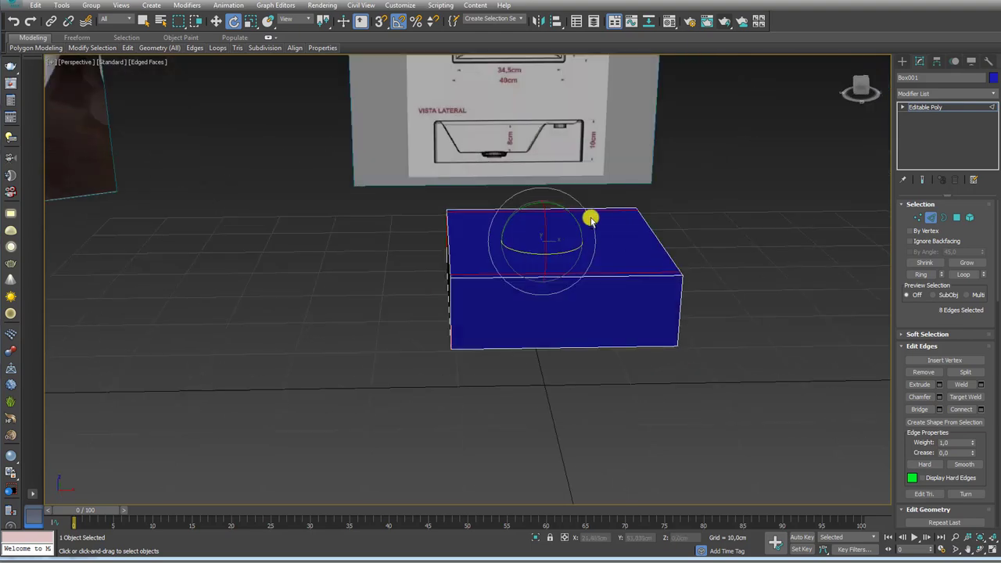
{"action": "middle_click_drag", "start_coordinate": [561, 396], "coordinate": [617, 384], "text": "alt"}
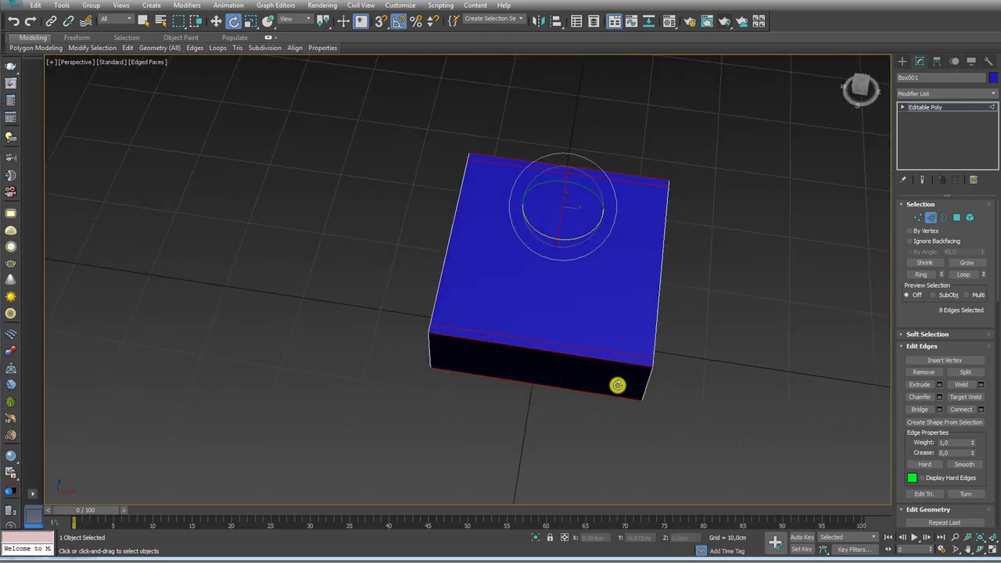
{"action": "left_click", "coordinate": [961, 410]}
{"action": "mouse_move", "coordinate": [740, 319]}
{"action": "middle_mouse_down", "text": "alt"}
{"action": "mouse_move", "coordinate": [666, 255]}
{"action": "mouse_move", "coordinate": [683, 221]}
{"action": "mouse_move", "coordinate": [685, 290]}
{"action": "mouse_move", "coordinate": [727, 275]}
{"action": "mouse_move", "coordinate": [777, 219]}
{"action": "mouse_move", "coordinate": [739, 247]}
{"action": "middle_mouse_up", "text": "alt"}
{"action": "scroll", "coordinate": [739, 242], "scroll_direction": "up", "scroll_amount": 5}
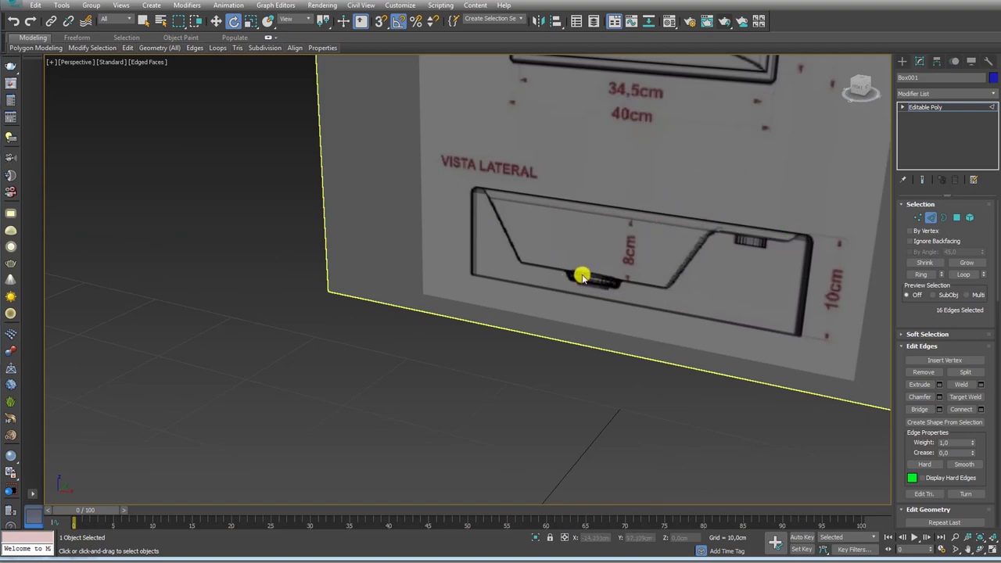
{"action": "scroll", "coordinate": [588, 275], "scroll_direction": "down", "scroll_amount": 8}
{"action": "scroll", "coordinate": [524, 283], "scroll_direction": "up", "scroll_amount": 3}
{"action": "scroll", "coordinate": [538, 297], "scroll_direction": "up", "scroll_amount": 2}
Connect the horizontal edges with a single front-to-back edge across the top.
{"action": "middle_click_drag", "start_coordinate": [538, 296], "coordinate": [641, 304], "text": "alt"}
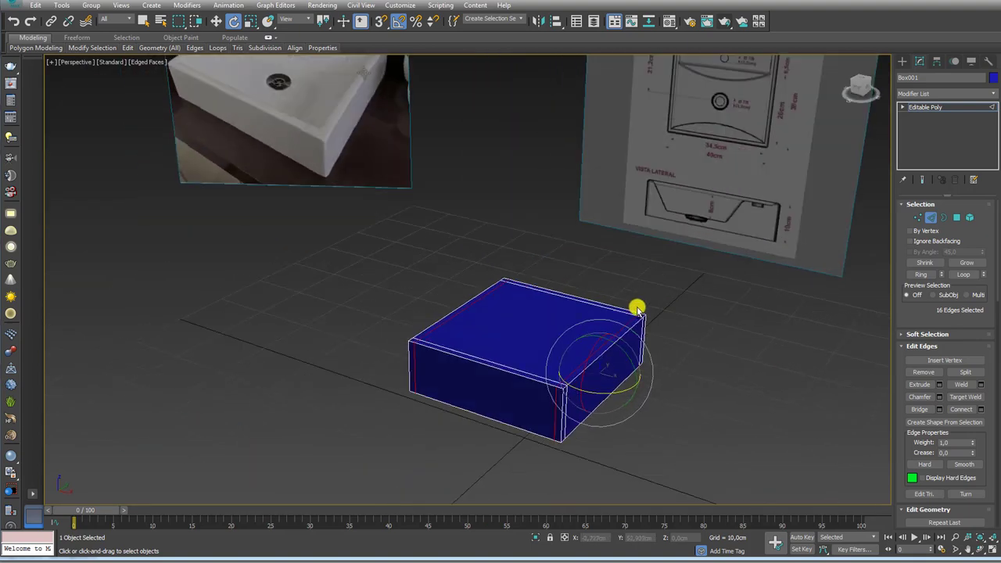
{"action": "middle_click_drag", "start_coordinate": [762, 279], "coordinate": [543, 229], "text": "alt"}
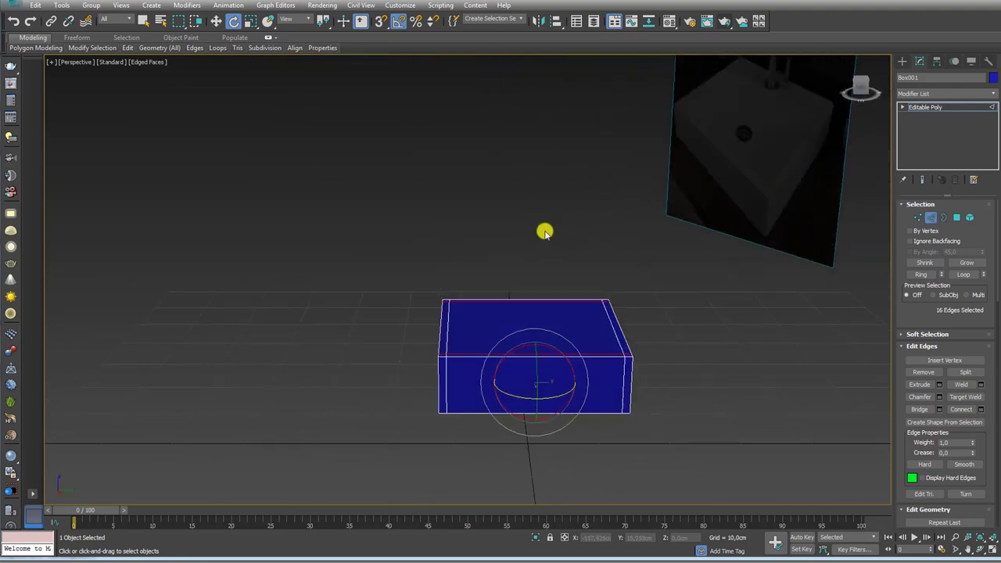
{"action": "left_click_drag", "start_coordinate": [542, 230], "coordinate": [540, 449]}
{"action": "left_click", "coordinate": [979, 409]}
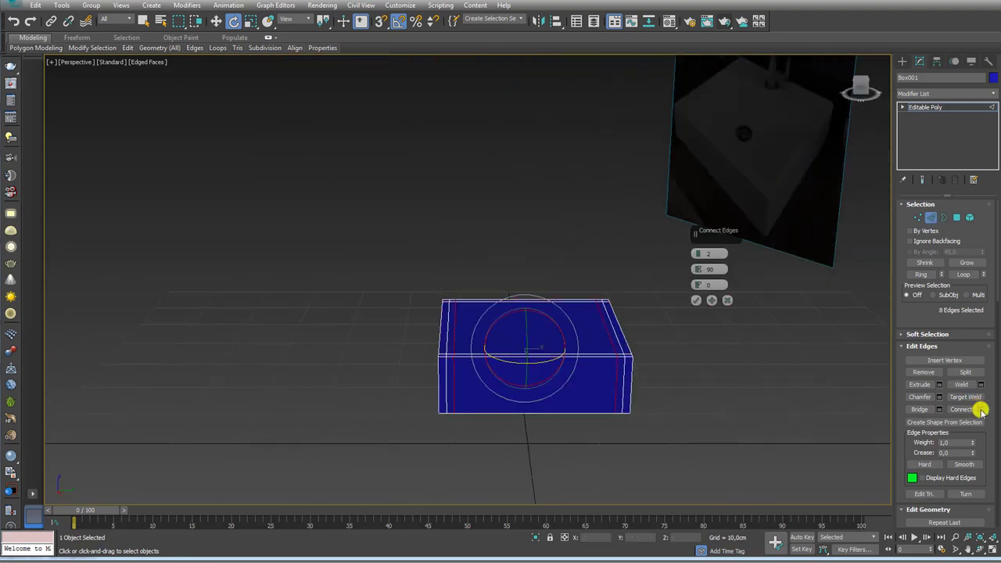
{"action": "left_click", "coordinate": [696, 300]}
Slide the new edge toward the box's right side.
{"action": "scroll", "coordinate": [572, 349], "scroll_direction": "up", "scroll_amount": 5}
{"action": "key", "text": "w"}
{"action": "left_click_drag", "start_coordinate": [503, 361], "coordinate": [605, 359]}
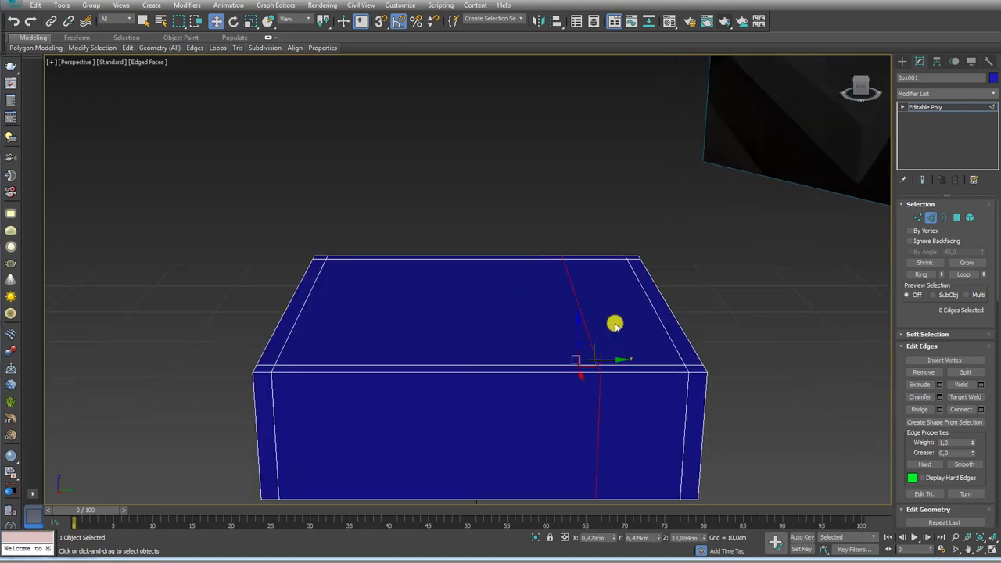
{"action": "left_click_drag", "start_coordinate": [615, 359], "coordinate": [611, 359]}
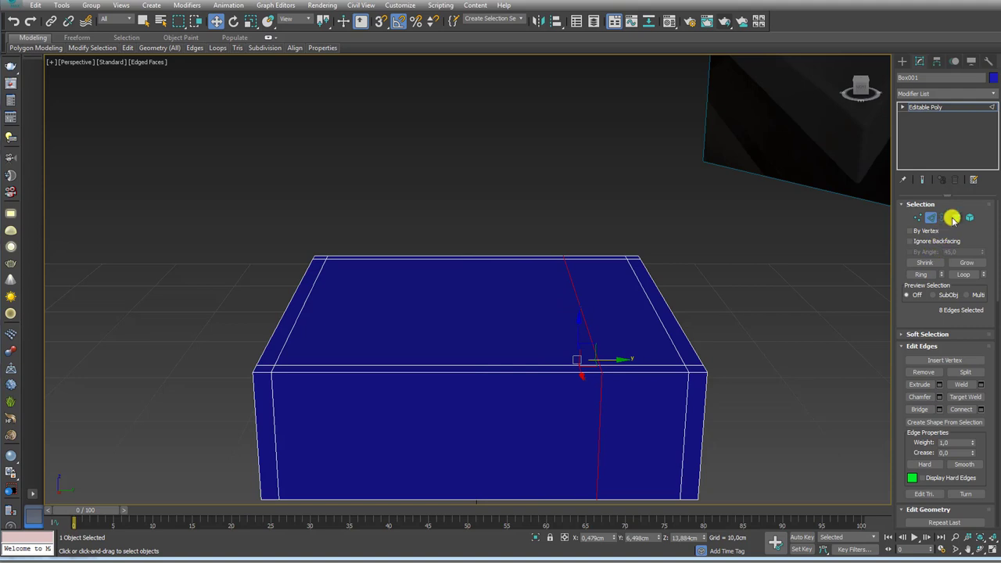
{"action": "left_click", "coordinate": [954, 218]}
Extrude both top faces to -0.567 cm to recess the top.
{"action": "left_click", "coordinate": [631, 308]}
{"action": "left_click", "coordinate": [520, 316], "text": "ctrl"}
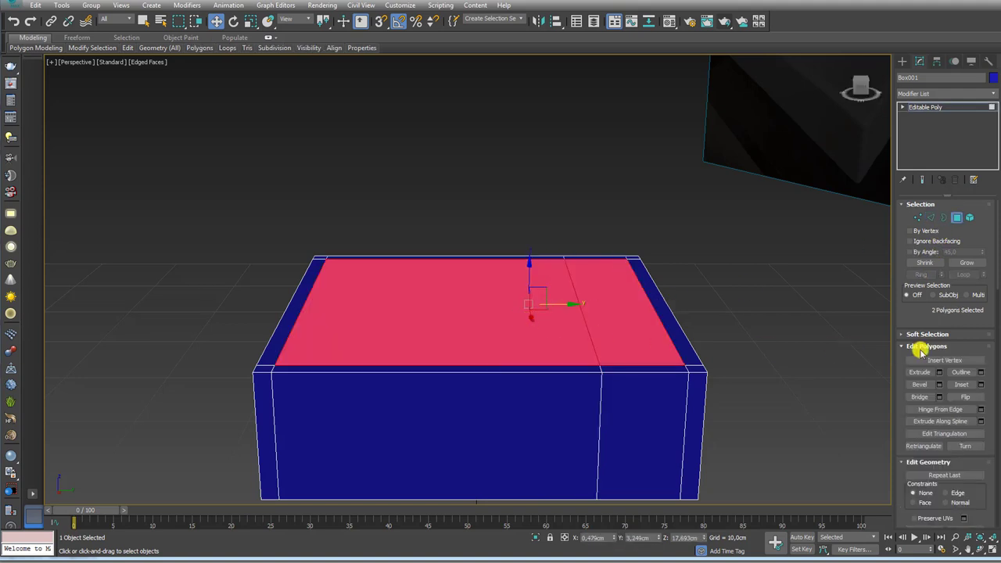
{"action": "left_click", "coordinate": [938, 373]}
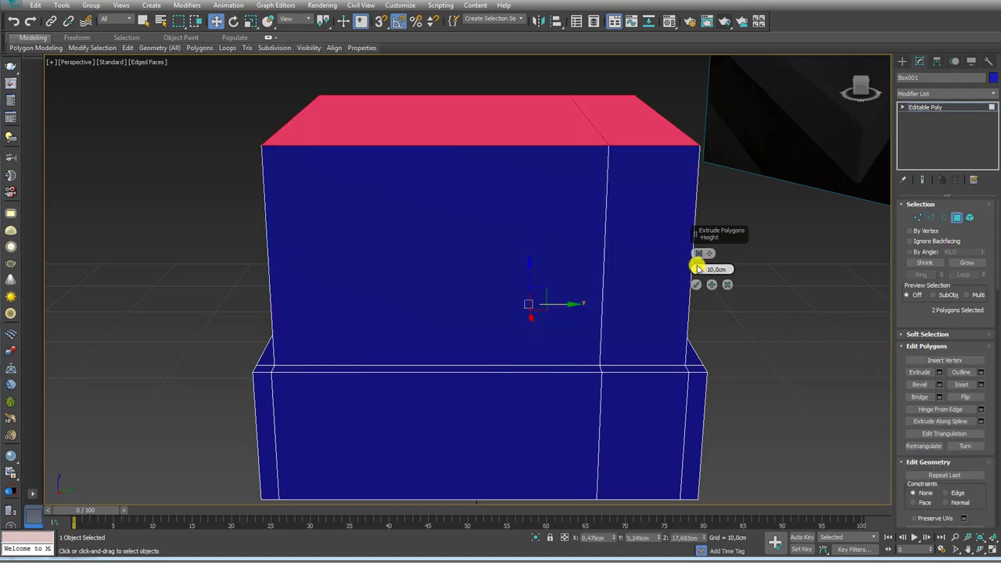
{"action": "left_click_drag", "start_coordinate": [698, 268], "coordinate": [693, 320]}
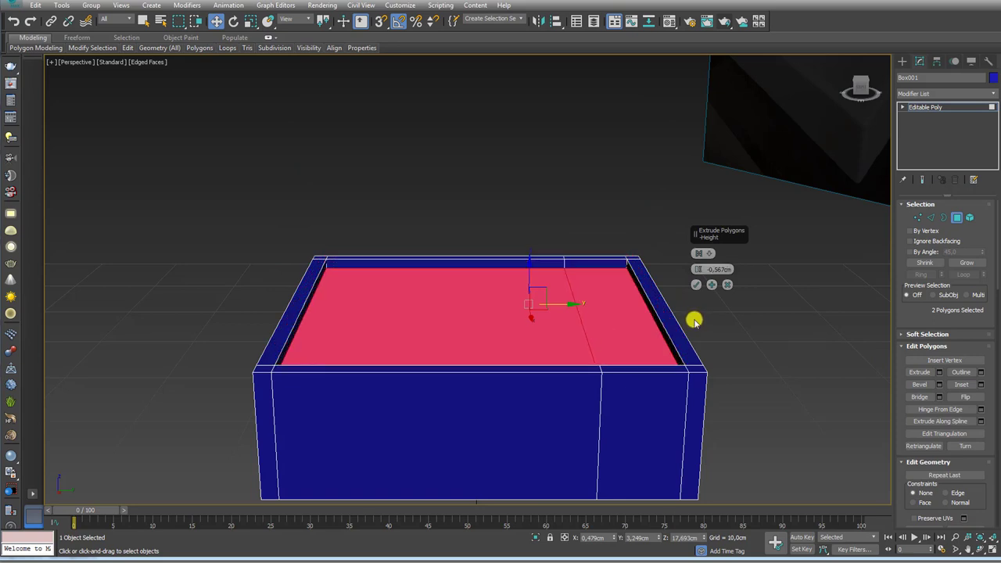
{"action": "left_click", "coordinate": [694, 287]}
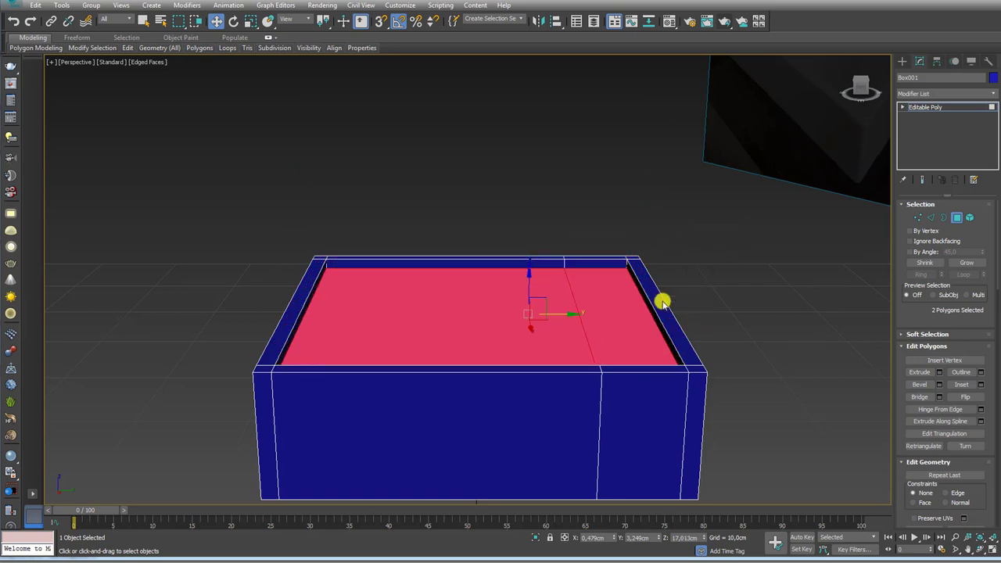
Extrude only the left top face about 3.948 cm deeper to form the basin.
{"action": "left_click", "coordinate": [621, 308], "text": "alt"}
{"action": "left_click", "coordinate": [940, 372]}
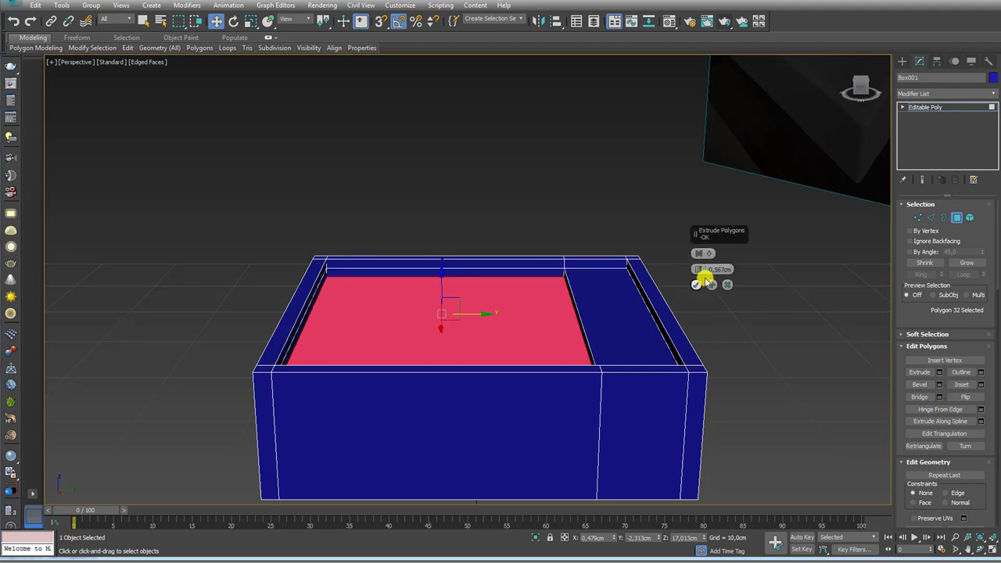
{"action": "left_click_drag", "start_coordinate": [699, 269], "coordinate": [705, 286]}
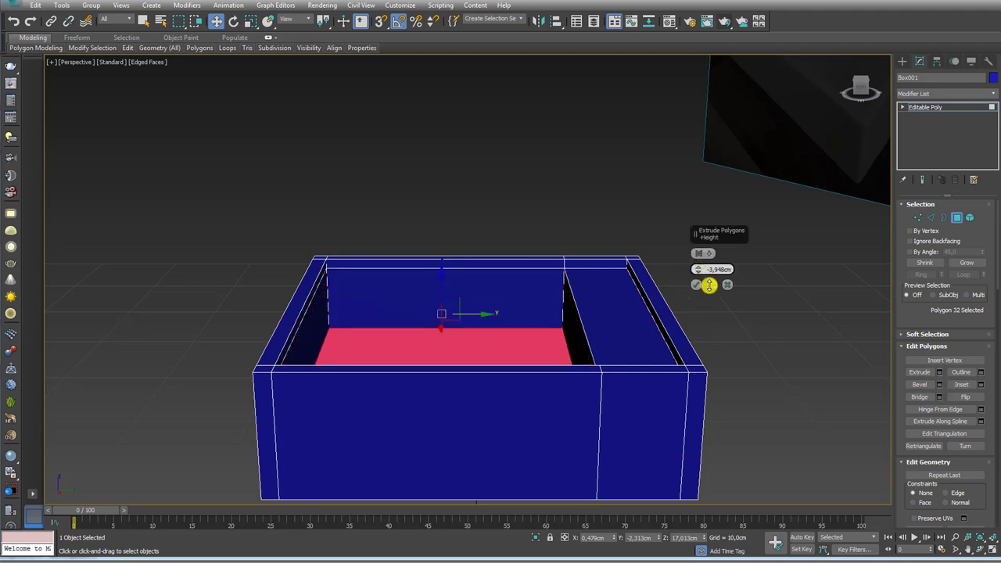
{"action": "left_click", "coordinate": [698, 285]}
{"action": "mouse_move", "coordinate": [693, 282]}
{"action": "middle_mouse_down", "text": "alt"}
{"action": "mouse_move", "coordinate": [691, 371]}
{"action": "mouse_move", "coordinate": [670, 284]}
{"action": "mouse_move", "coordinate": [639, 370]}
{"action": "mouse_move", "coordinate": [636, 346]}
{"action": "mouse_move", "coordinate": [664, 318]}
{"action": "mouse_move", "coordinate": [655, 331]}
{"action": "mouse_move", "coordinate": [670, 334]}
{"action": "middle_mouse_up", "text": "alt"}
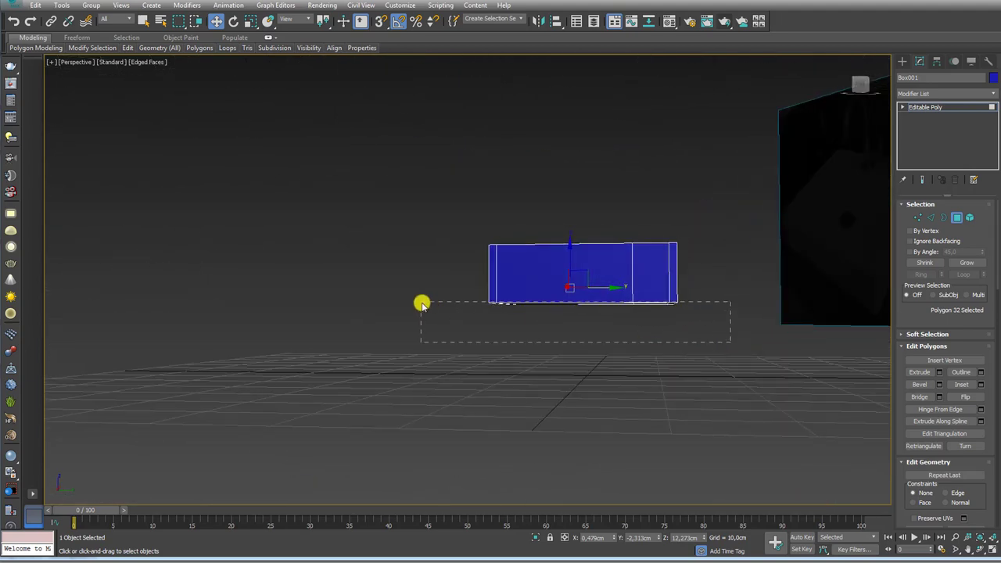
Marquee-select twelve unwanted box faces and delete them, leaving an open shell.
{"action": "mouse_move", "coordinate": [387, 238]}
{"action": "left_mouse_down"}
{"action": "mouse_move", "coordinate": [713, 269]}
{"action": "mouse_move", "coordinate": [697, 319]}
{"action": "left_mouse_up"}
{"action": "mouse_move", "coordinate": [697, 320]}
{"action": "middle_mouse_down", "text": "alt"}
{"action": "mouse_move", "coordinate": [710, 362]}
{"action": "mouse_move", "coordinate": [701, 292]}
{"action": "mouse_move", "coordinate": [619, 285]}
{"action": "mouse_move", "coordinate": [650, 312]}
{"action": "mouse_move", "coordinate": [578, 275]}
{"action": "mouse_move", "coordinate": [652, 362]}
{"action": "mouse_move", "coordinate": [680, 302]}
{"action": "mouse_move", "coordinate": [650, 327]}
{"action": "mouse_move", "coordinate": [659, 346]}
{"action": "mouse_move", "coordinate": [595, 243]}
{"action": "middle_mouse_up", "text": "alt"}
{"action": "key", "text": "Delete"}
Orbit and zoom to compare the open box with the reference drawing.
{"action": "scroll", "coordinate": [595, 243], "scroll_direction": "down", "scroll_amount": 5}
{"action": "middle_click_drag", "start_coordinate": [592, 319], "coordinate": [621, 241], "text": "alt"}
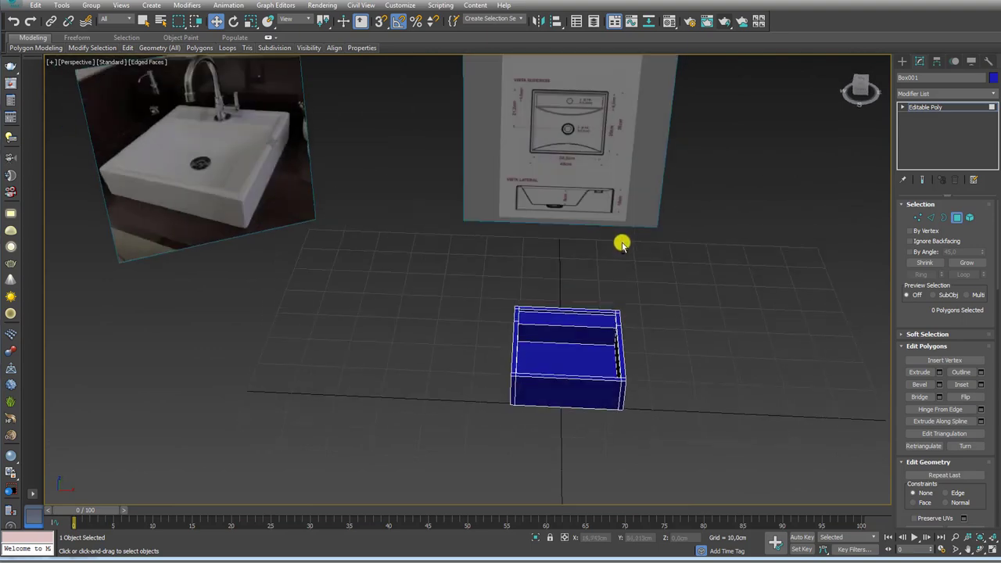
{"action": "scroll", "coordinate": [599, 292], "scroll_direction": "up", "scroll_amount": 3}
{"action": "scroll", "coordinate": [593, 306], "scroll_direction": "up", "scroll_amount": 3}
{"action": "scroll", "coordinate": [554, 263], "scroll_direction": "down", "scroll_amount": 5}
{"action": "scroll", "coordinate": [561, 268], "scroll_direction": "up", "scroll_amount": 8}
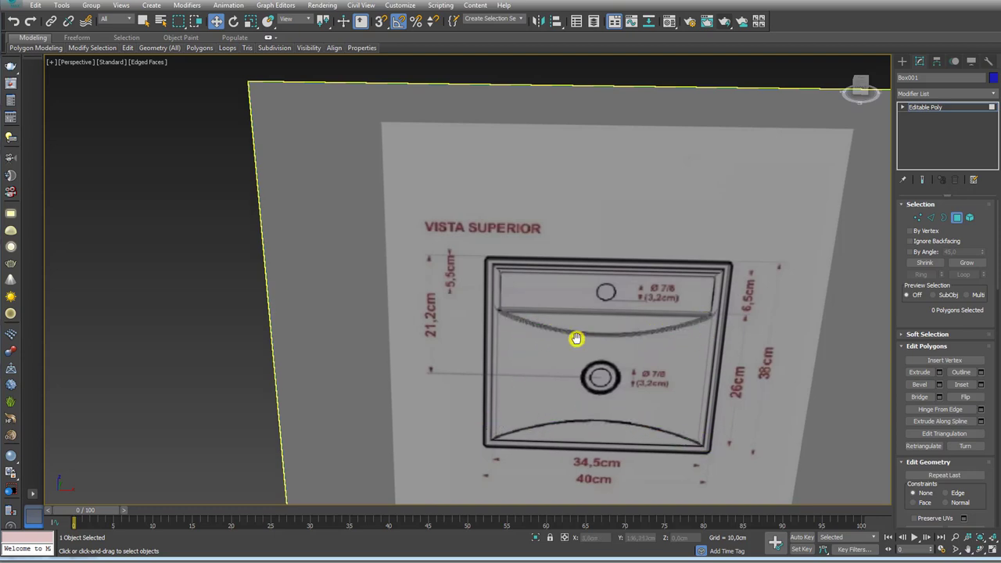
{"action": "scroll", "coordinate": [576, 339], "scroll_direction": "down", "scroll_amount": 5}
{"action": "middle_click_drag", "start_coordinate": [605, 380], "coordinate": [589, 261], "text": "alt"}
{"action": "scroll", "coordinate": [739, 302], "scroll_direction": "up", "scroll_amount": 3}
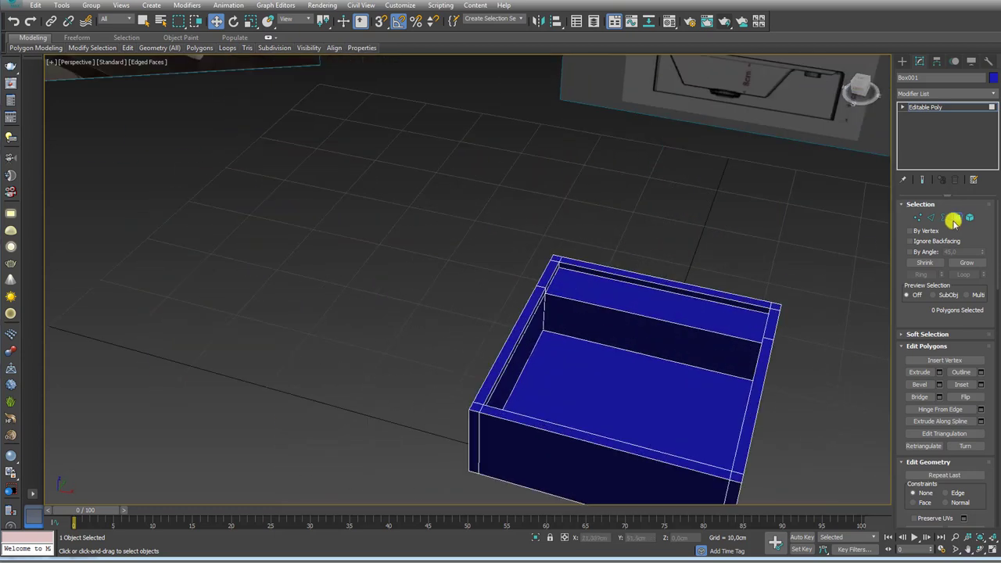
Ring a basin-floor edge and connect it with 7 segments, adding seven parallel edge loops.
{"action": "left_click", "coordinate": [931, 217]}
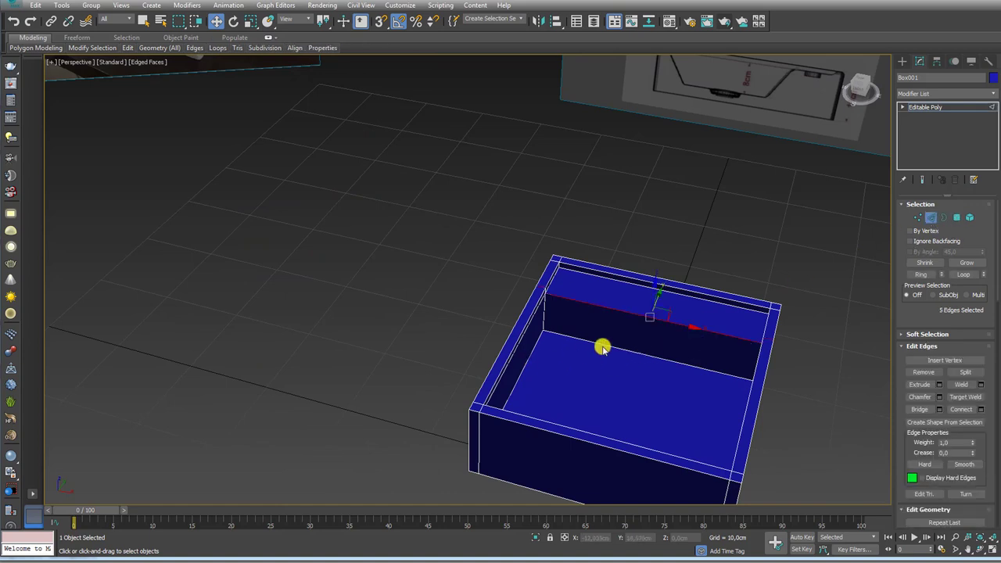
{"action": "left_click", "coordinate": [609, 344]}
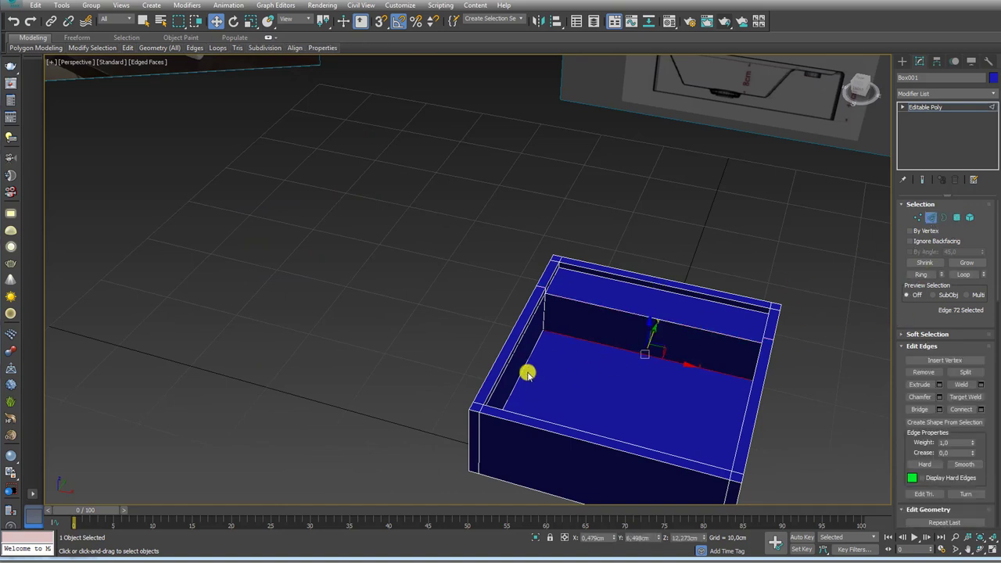
{"action": "left_click", "coordinate": [923, 275]}
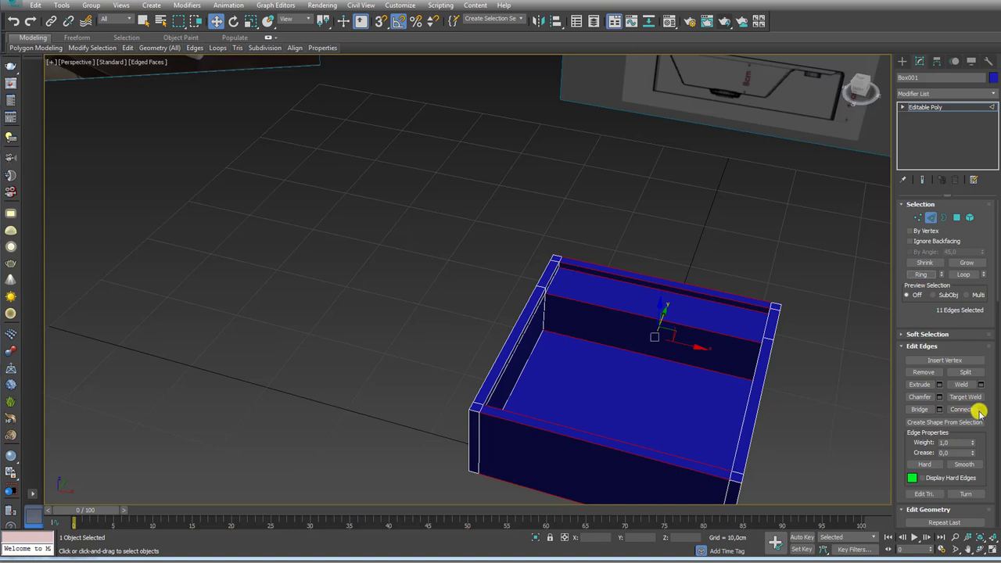
{"action": "left_click", "coordinate": [979, 409]}
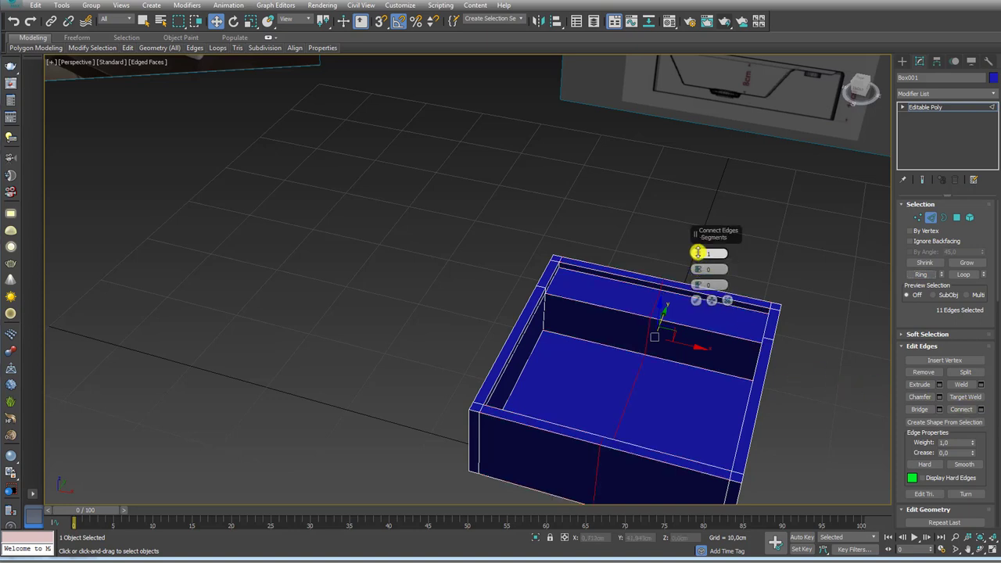
{"action": "left_click_drag", "start_coordinate": [696, 252], "coordinate": [697, 227]}
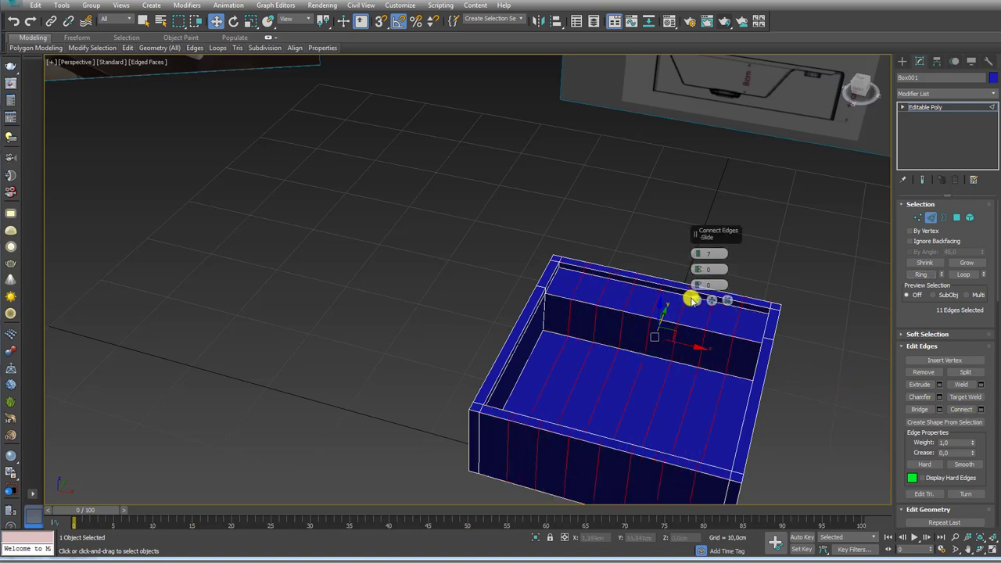
{"action": "left_click", "coordinate": [694, 301]}
Select the eight basin-floor polygon strips in Polygon mode.
{"action": "left_click", "coordinate": [956, 218]}
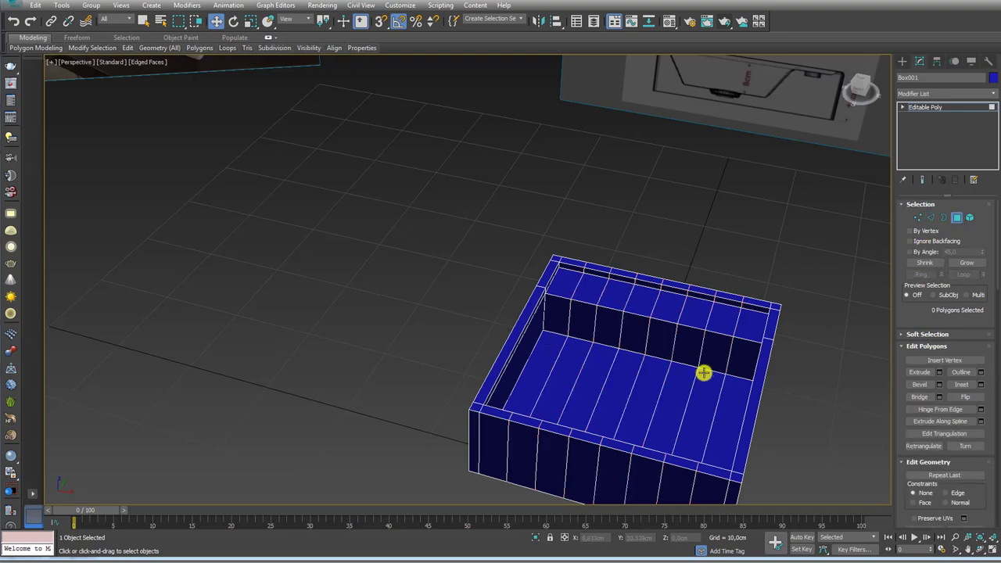
{"action": "middle_click_drag", "start_coordinate": [704, 373], "coordinate": [719, 406], "text": "alt"}
{"action": "left_click", "coordinate": [719, 409]}
{"action": "left_click", "coordinate": [681, 411], "text": "ctrl"}
{"action": "left_click", "coordinate": [670, 410], "text": "ctrl"}
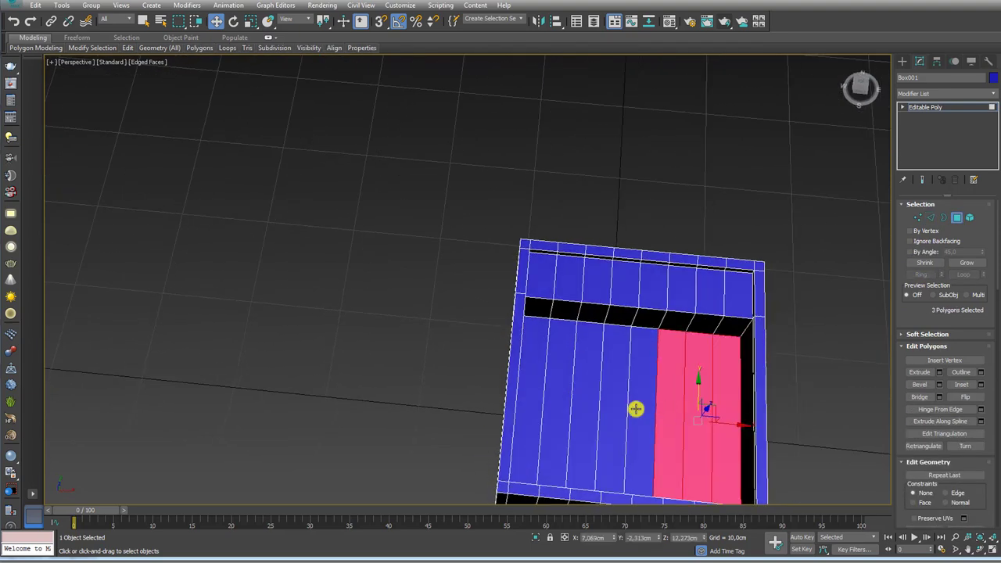
{"action": "left_click", "coordinate": [643, 409], "text": "ctrl"}
{"action": "left_click", "coordinate": [616, 408], "text": "ctrl"}
{"action": "left_click", "coordinate": [589, 408], "text": "ctrl"}
{"action": "left_click", "coordinate": [563, 406], "text": "ctrl"}
{"action": "left_click", "coordinate": [539, 405], "text": "ctrl"}
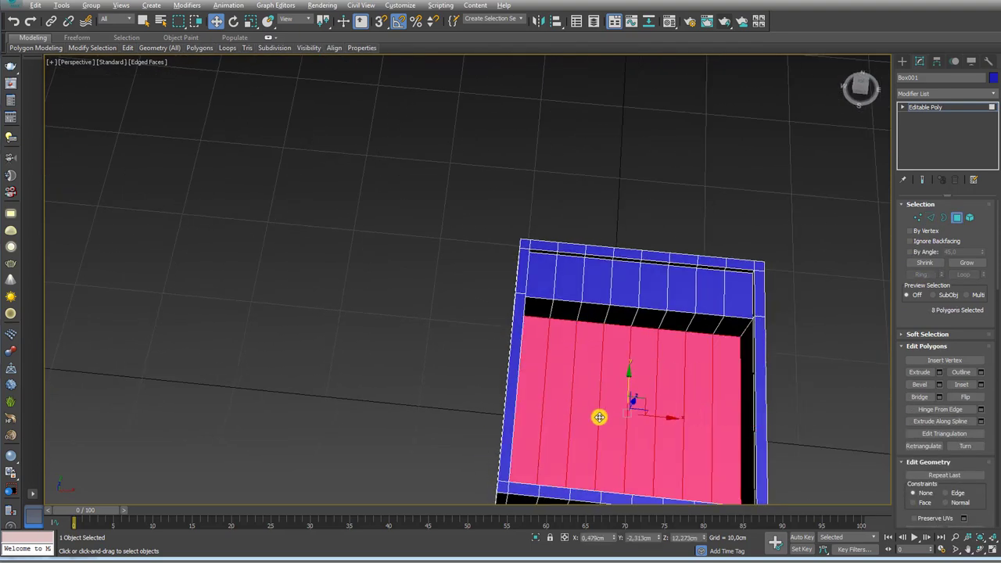
{"action": "mouse_move", "coordinate": [598, 415]}
{"action": "middle_mouse_down", "text": "alt"}
{"action": "mouse_move", "coordinate": [599, 393]}
{"action": "mouse_move", "coordinate": [538, 318]}
{"action": "mouse_move", "coordinate": [613, 301]}
{"action": "middle_mouse_up", "text": "alt"}
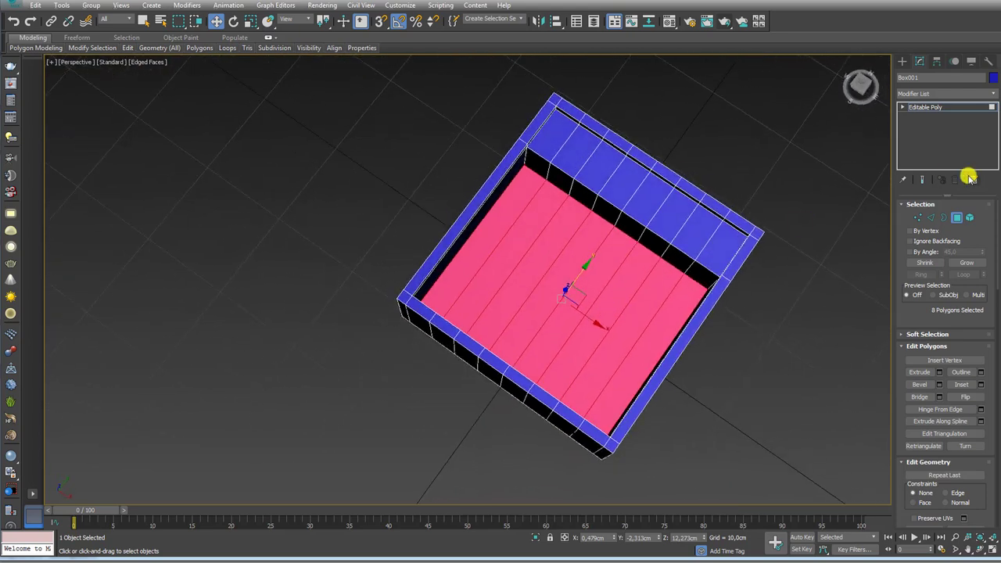
Apply an FFD 3x3x3 modifier to the floor selection and expand its sub-levels.
{"action": "left_click", "coordinate": [989, 107]}
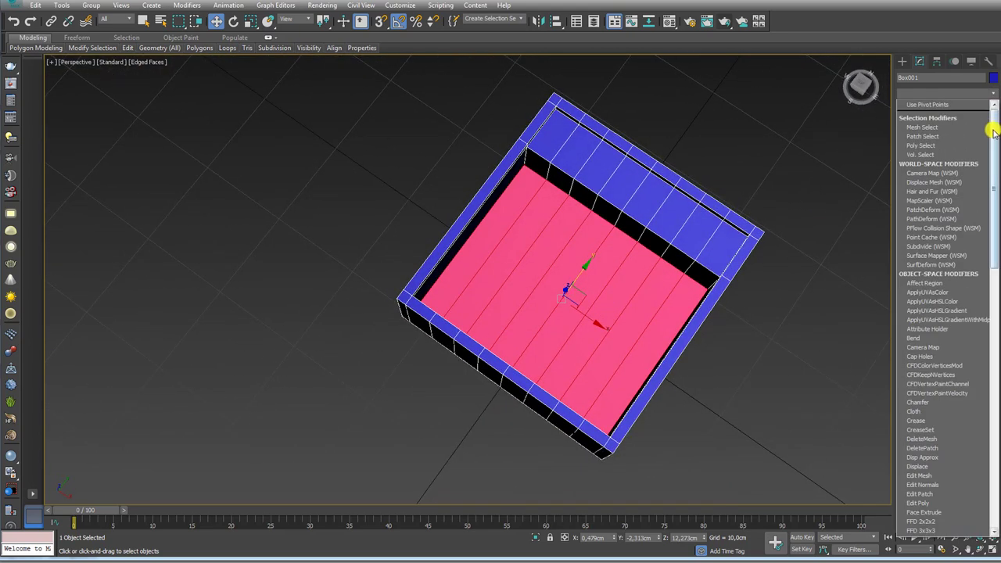
{"action": "left_click_drag", "start_coordinate": [995, 118], "coordinate": [995, 212]}
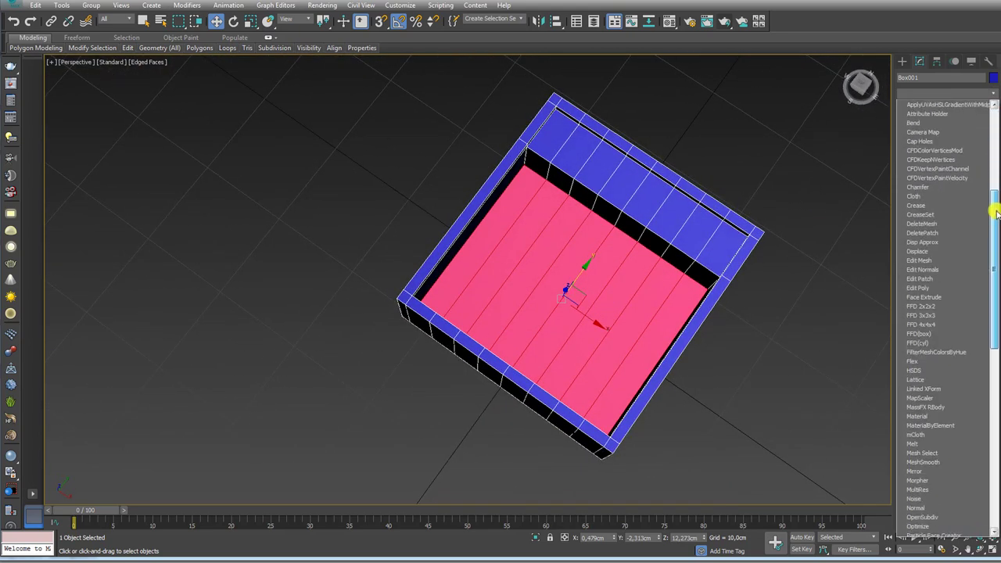
{"action": "left_click", "coordinate": [943, 314]}
{"action": "left_click", "coordinate": [910, 107]}
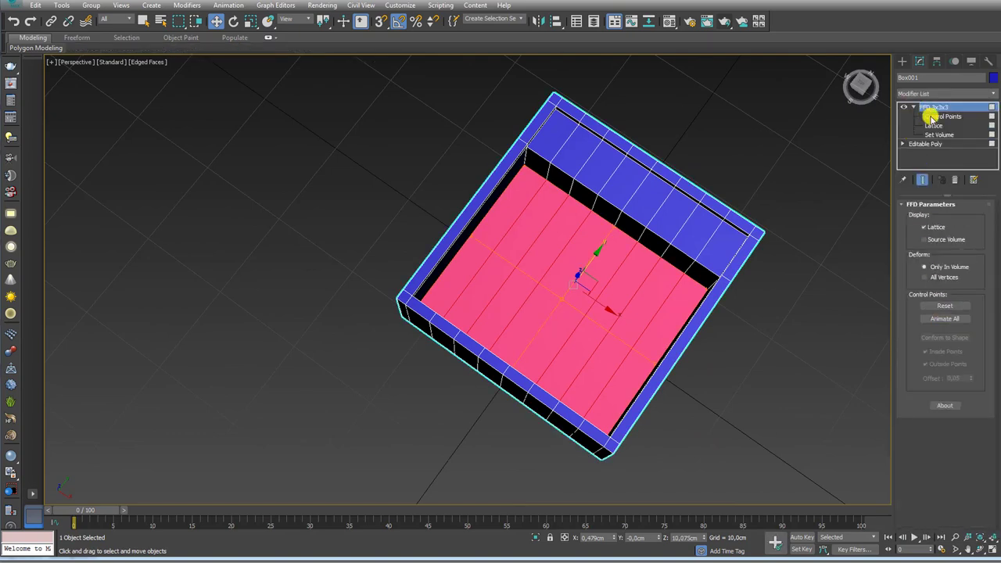
Select all FFD control points and scale them to pinch the basin floor inward.
{"action": "left_click", "coordinate": [930, 116]}
{"action": "middle_click_drag", "start_coordinate": [848, 172], "coordinate": [769, 190], "text": "alt"}
{"action": "key", "text": "ctrl+a"}
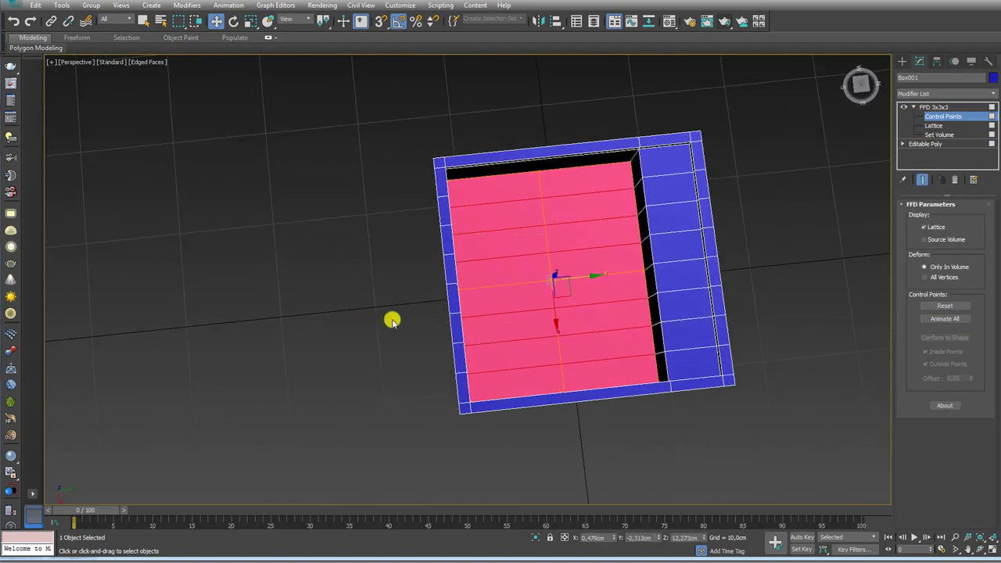
{"action": "key", "text": "e"}
{"action": "key", "text": "r"}
{"action": "left_click_drag", "start_coordinate": [504, 285], "coordinate": [531, 280]}
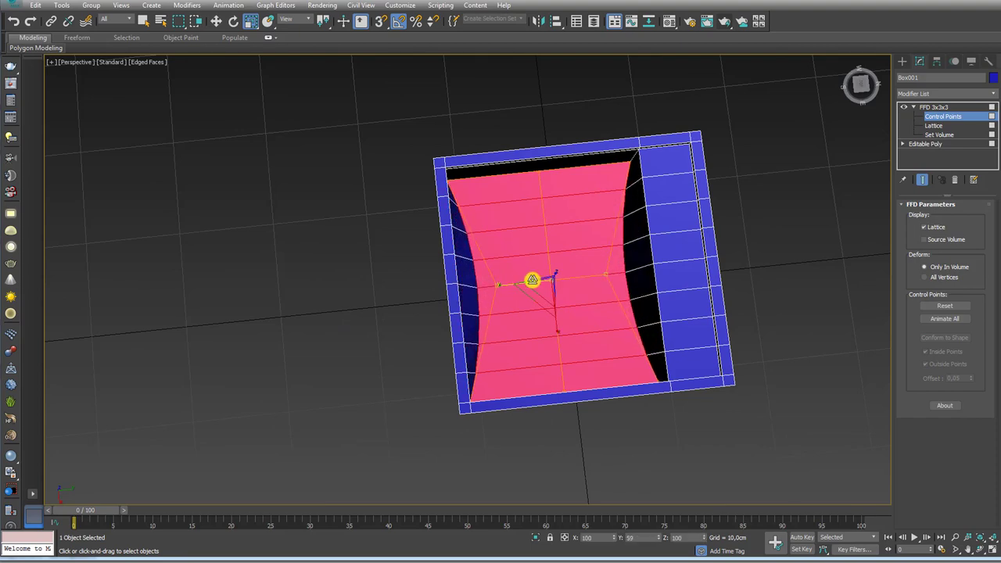
Move the floor's lattice points up to curve it, then convert to Editable Poly.
{"action": "mouse_move", "coordinate": [563, 313]}
{"action": "middle_mouse_down", "text": "alt"}
{"action": "mouse_move", "coordinate": [656, 273]}
{"action": "mouse_move", "coordinate": [697, 298]}
{"action": "mouse_move", "coordinate": [677, 259]}
{"action": "middle_mouse_up", "text": "alt"}
{"action": "left_click", "coordinate": [677, 260]}
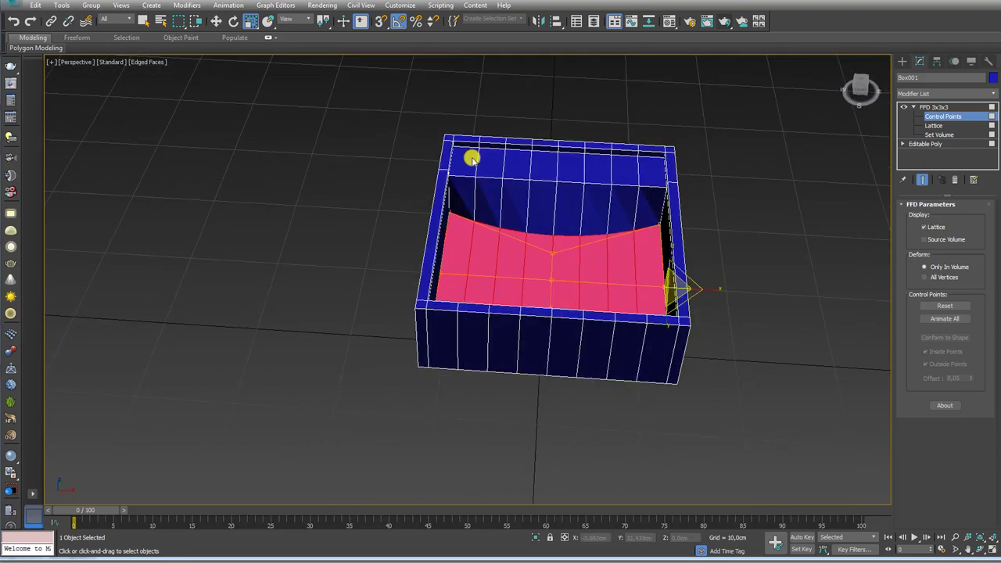
{"action": "left_click_drag", "start_coordinate": [402, 357], "coordinate": [403, 359]}
{"action": "mouse_move", "coordinate": [568, 308]}
{"action": "middle_mouse_down", "text": "alt"}
{"action": "mouse_move", "coordinate": [554, 227]}
{"action": "mouse_move", "coordinate": [634, 273]}
{"action": "mouse_move", "coordinate": [609, 318]}
{"action": "mouse_move", "coordinate": [561, 244]}
{"action": "middle_mouse_up", "text": "alt"}
{"action": "key", "text": "w"}
{"action": "left_click_drag", "start_coordinate": [546, 277], "coordinate": [558, 226]}
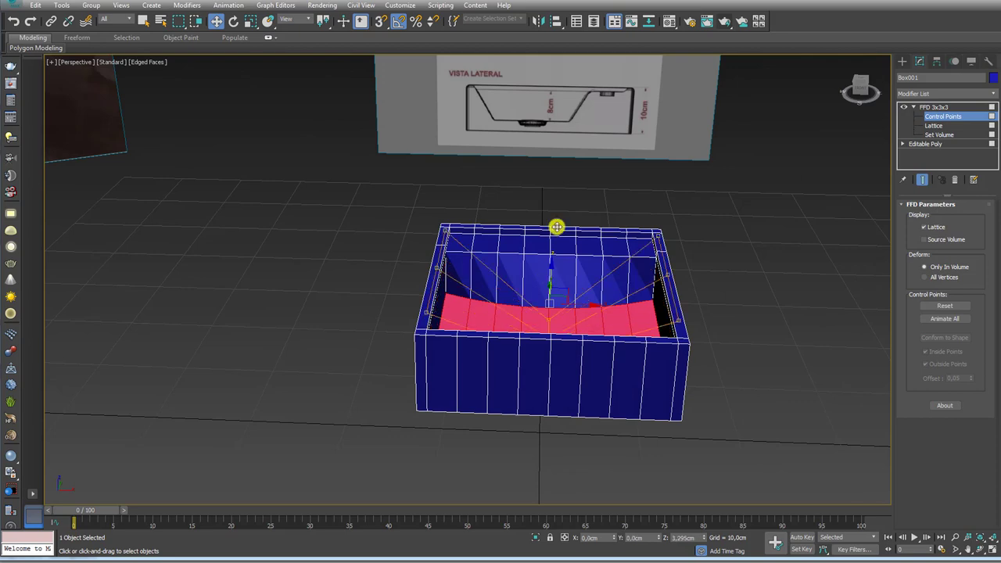
{"action": "middle_click_drag", "start_coordinate": [558, 226], "coordinate": [560, 242], "text": "alt"}
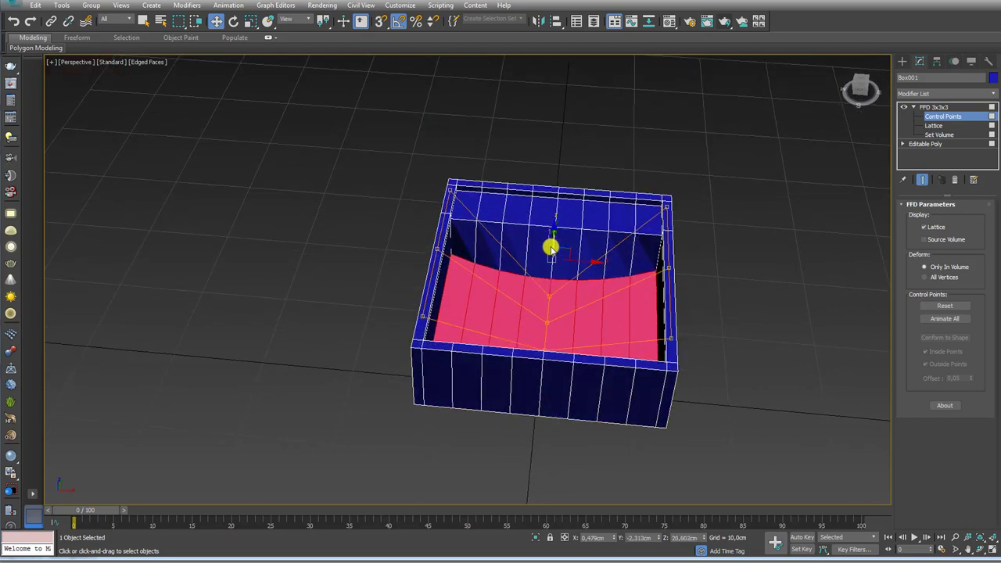
{"action": "left_click_drag", "start_coordinate": [554, 233], "coordinate": [567, 288]}
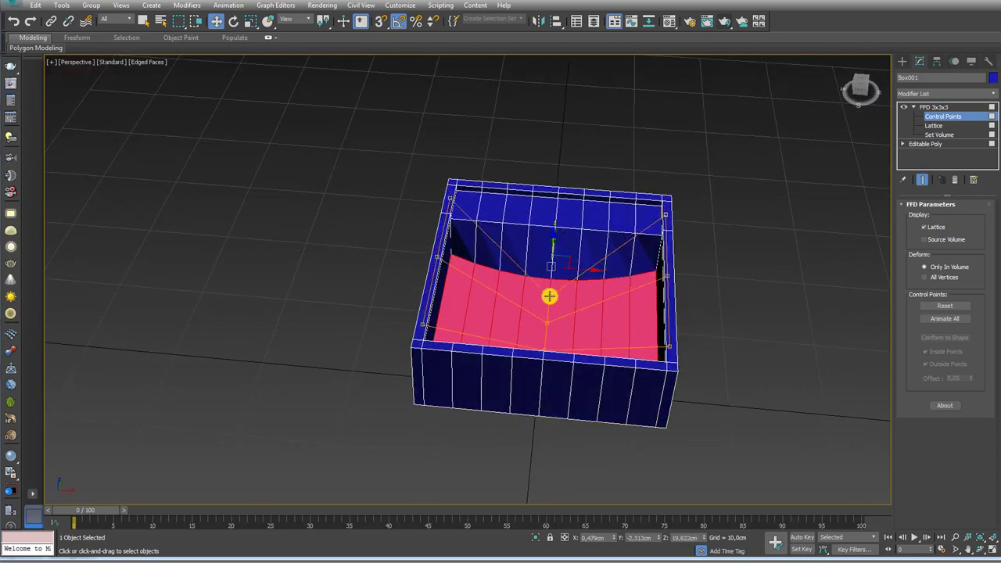
{"action": "right_click", "coordinate": [550, 296]}
{"action": "mouse_move", "coordinate": [571, 404]}
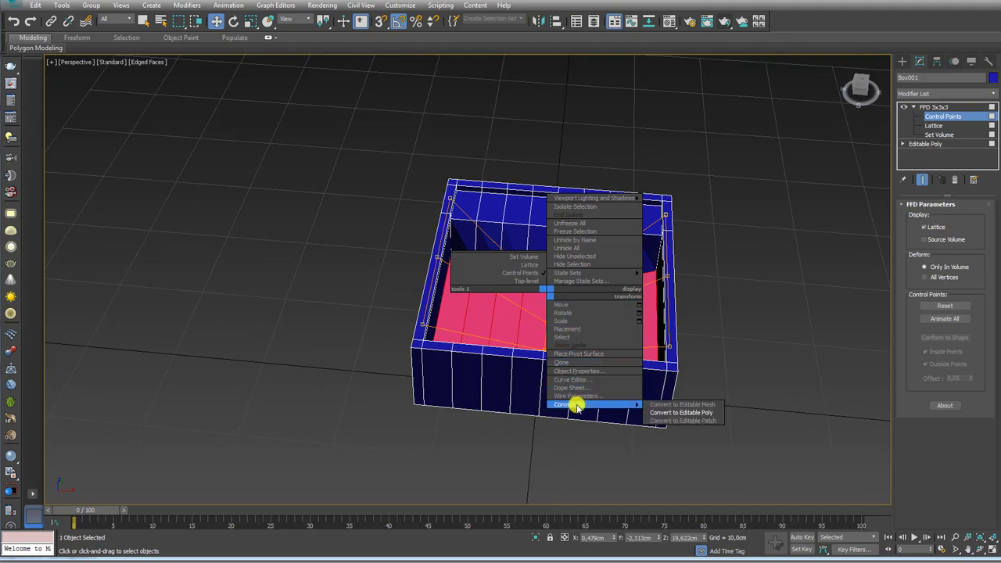
{"action": "left_click", "coordinate": [688, 416]}
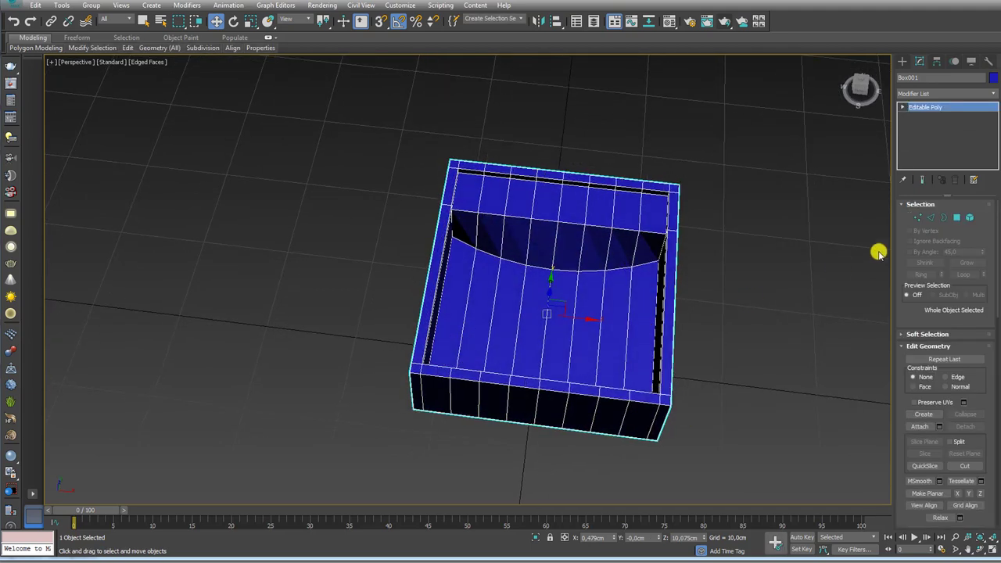
Select the middle basin-floor edges and lower them to deepen the curve.
{"action": "left_click", "coordinate": [934, 217]}
{"action": "scroll", "coordinate": [536, 314], "scroll_direction": "up", "scroll_amount": 3}
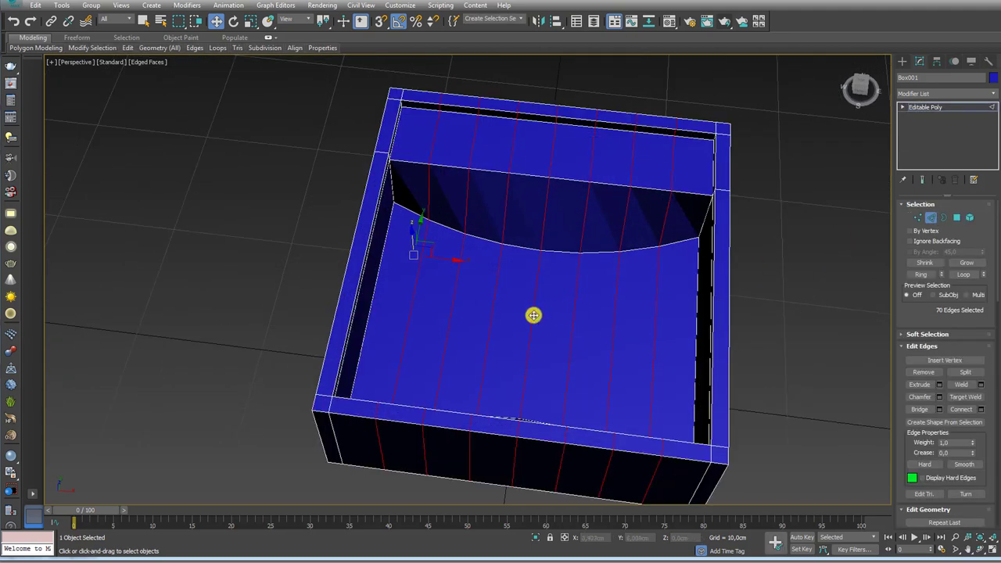
{"action": "left_click", "coordinate": [533, 315]}
{"action": "left_click", "coordinate": [491, 315], "text": "ctrl"}
{"action": "left_click", "coordinate": [573, 318], "text": "ctrl"}
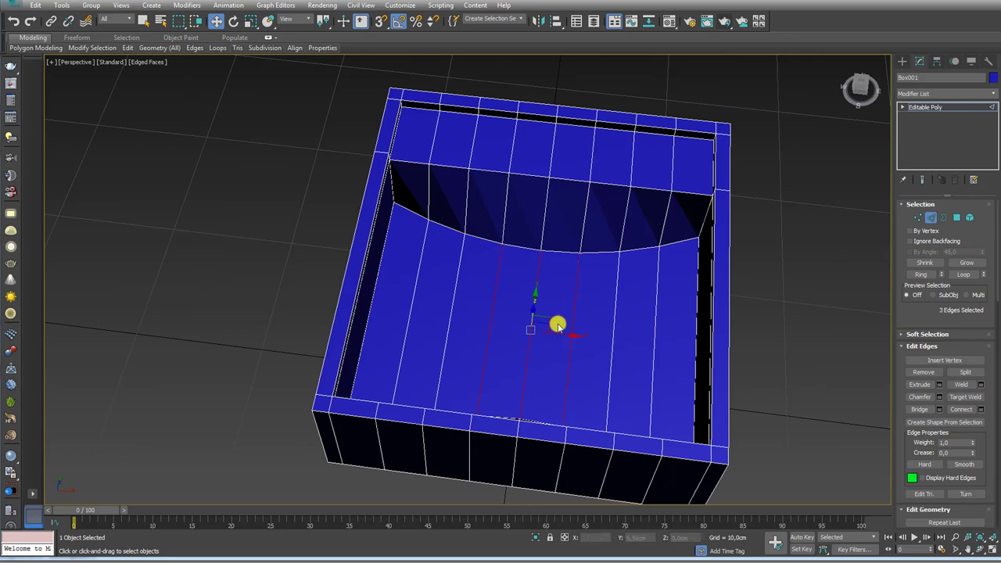
{"action": "middle_click_drag", "start_coordinate": [556, 326], "coordinate": [547, 305], "text": "alt"}
{"action": "left_click_drag", "start_coordinate": [532, 295], "coordinate": [527, 296]}
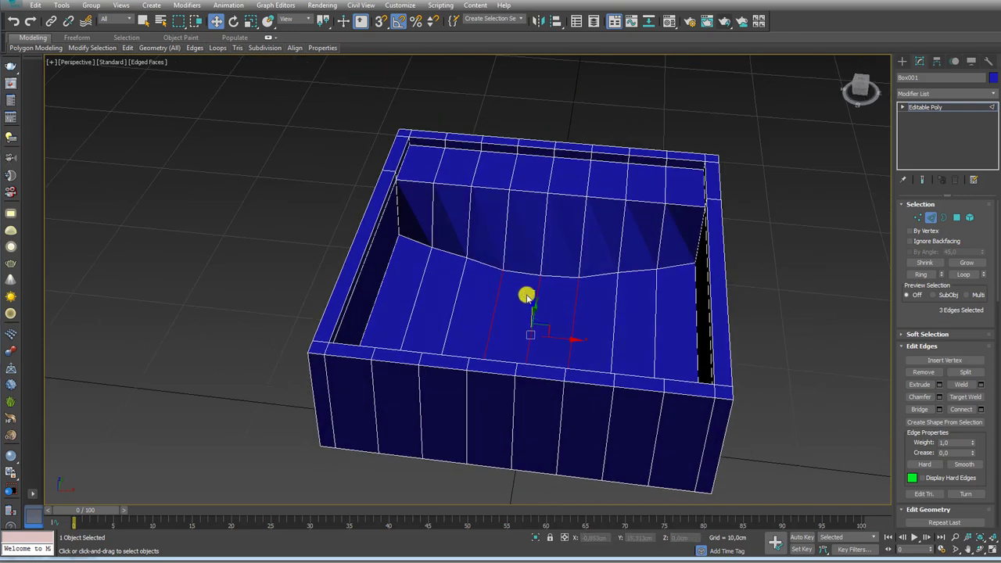
Add further floor edges to the selection and push them down more.
{"action": "left_click", "coordinate": [604, 300], "text": "ctrl"}
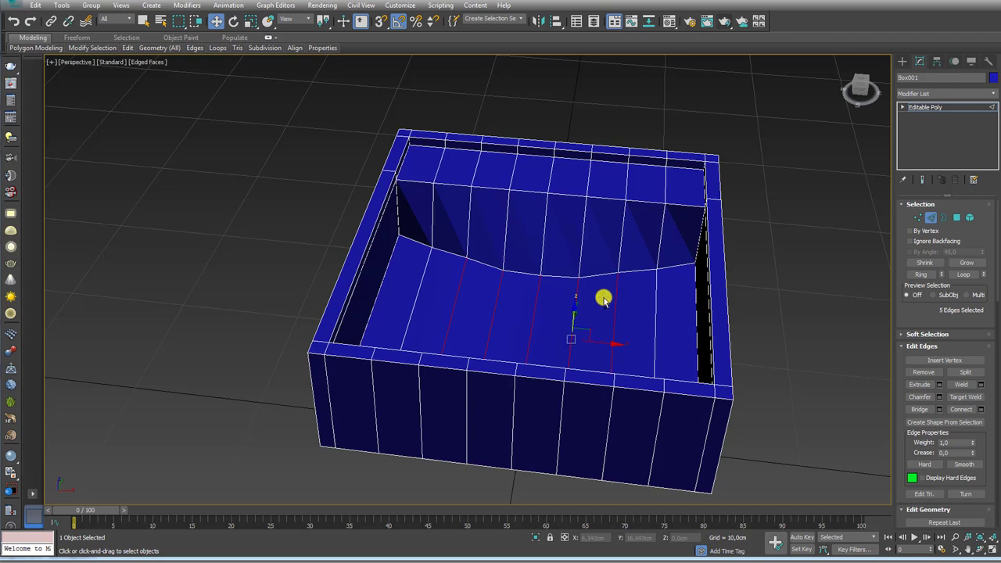
{"action": "left_click_drag", "start_coordinate": [573, 307], "coordinate": [571, 315]}
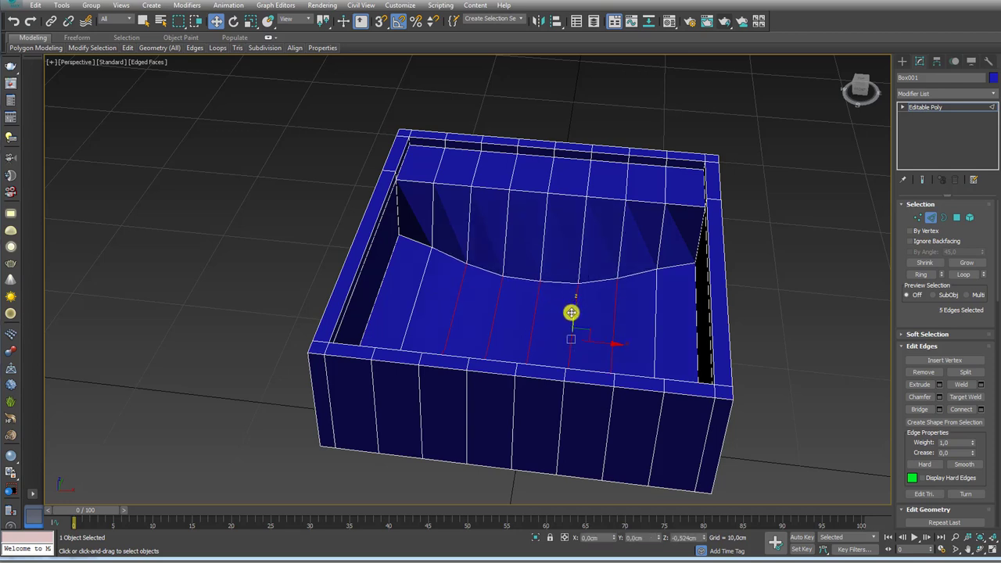
{"action": "left_click", "coordinate": [657, 290], "text": "ctrl"}
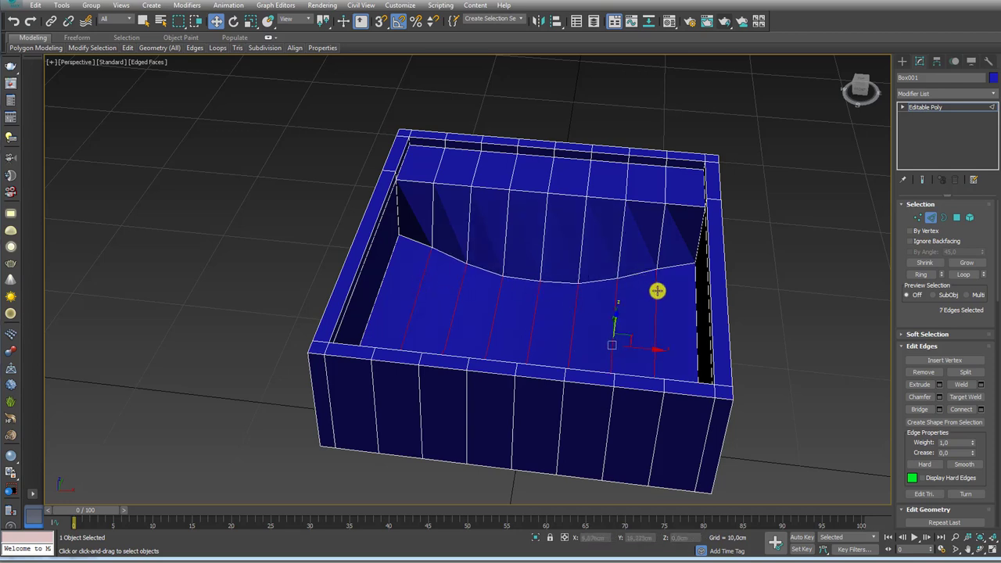
{"action": "left_click_drag", "start_coordinate": [618, 319], "coordinate": [608, 327]}
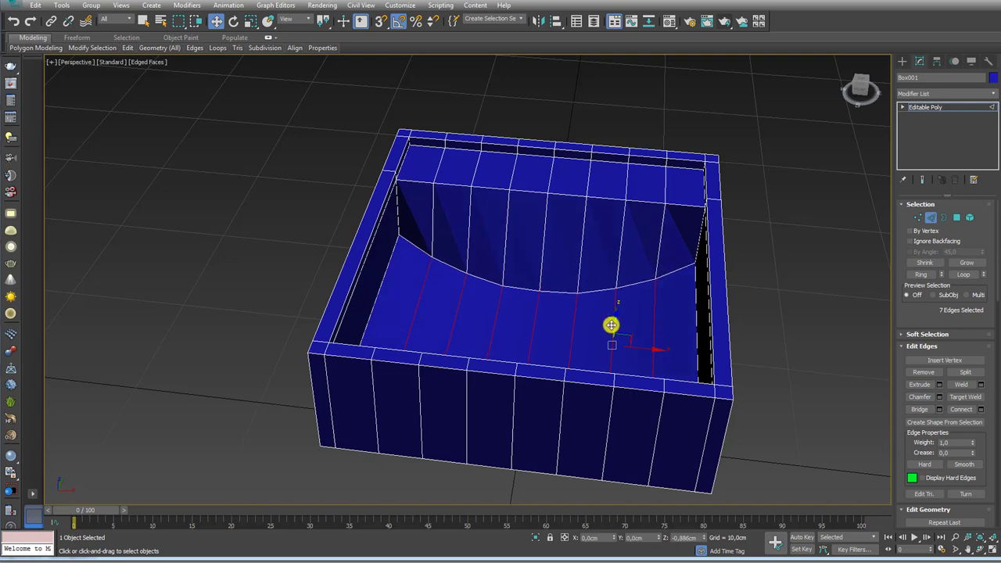
{"action": "left_click", "coordinate": [383, 279], "text": "ctrl"}
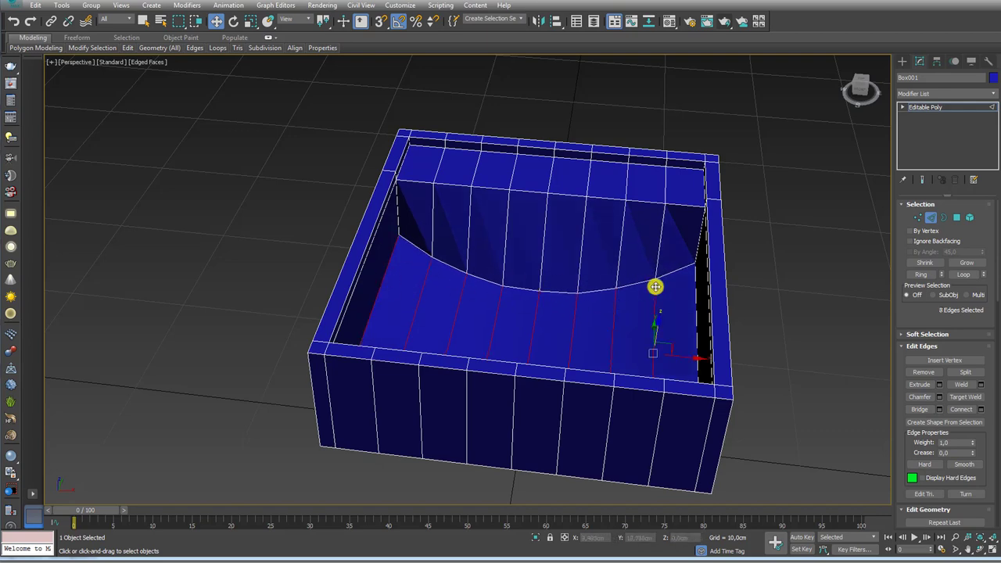
{"action": "left_click", "coordinate": [693, 308], "text": "ctrl"}
{"action": "mouse_move", "coordinate": [693, 306]}
{"action": "middle_mouse_down", "text": "alt"}
{"action": "mouse_move", "coordinate": [699, 268]}
{"action": "mouse_move", "coordinate": [665, 383]}
{"action": "mouse_move", "coordinate": [726, 286]}
{"action": "mouse_move", "coordinate": [786, 279]}
{"action": "mouse_move", "coordinate": [748, 270]}
{"action": "mouse_move", "coordinate": [719, 286]}
{"action": "mouse_move", "coordinate": [728, 249]}
{"action": "middle_mouse_up", "text": "alt"}
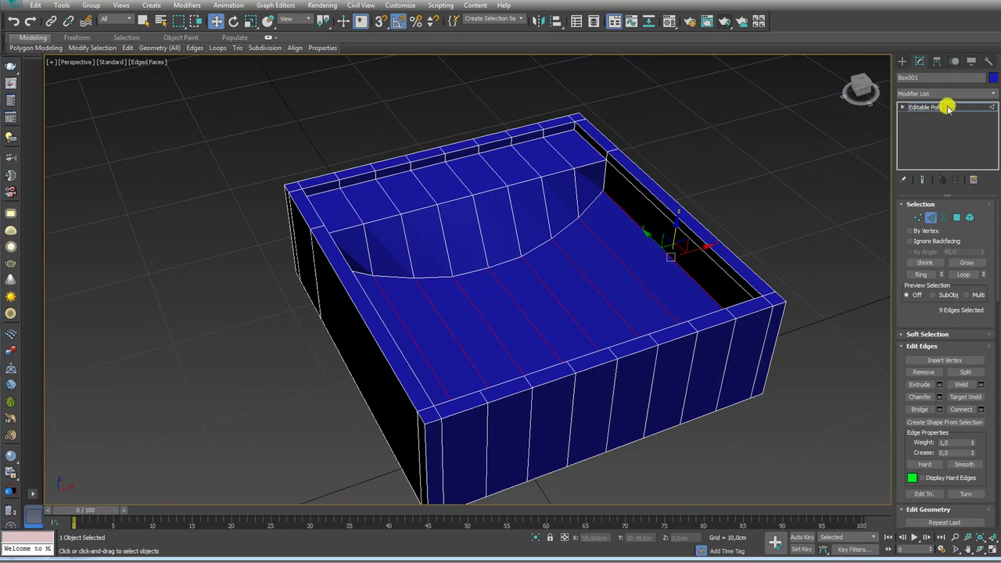
Compare the curved floor with the reference photo and switch to Polygon mode.
{"action": "left_click", "coordinate": [922, 107]}
{"action": "middle_click_drag", "start_coordinate": [640, 234], "coordinate": [628, 217], "text": "alt"}
{"action": "scroll", "coordinate": [627, 216], "scroll_direction": "down", "scroll_amount": 3}
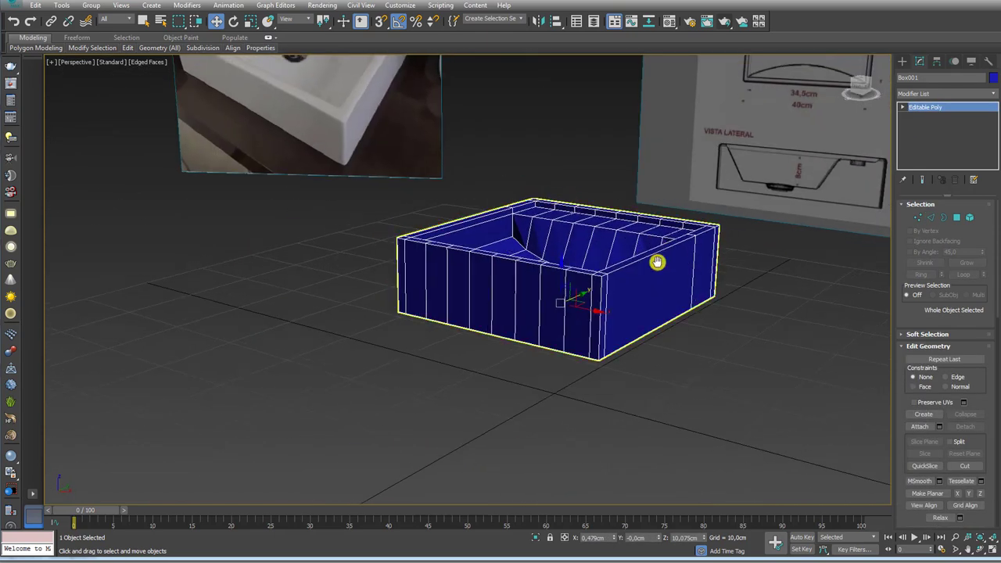
{"action": "middle_click_drag", "start_coordinate": [659, 258], "coordinate": [658, 347], "text": "alt"}
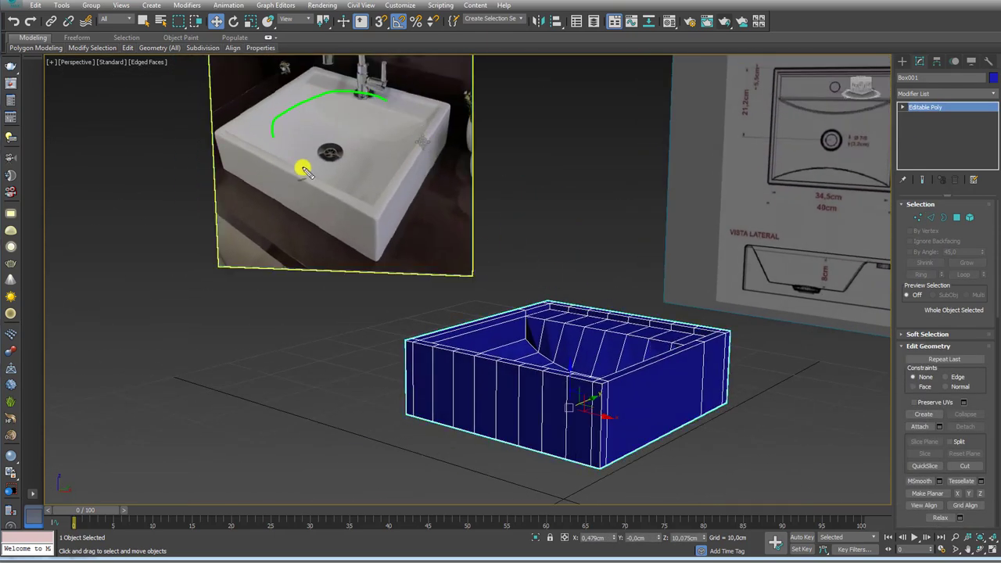
{"action": "mouse_move", "coordinate": [544, 256]}
{"action": "middle_mouse_down", "text": "alt"}
{"action": "mouse_move", "coordinate": [603, 301]}
{"action": "mouse_move", "coordinate": [605, 259]}
{"action": "middle_mouse_up", "text": "alt"}
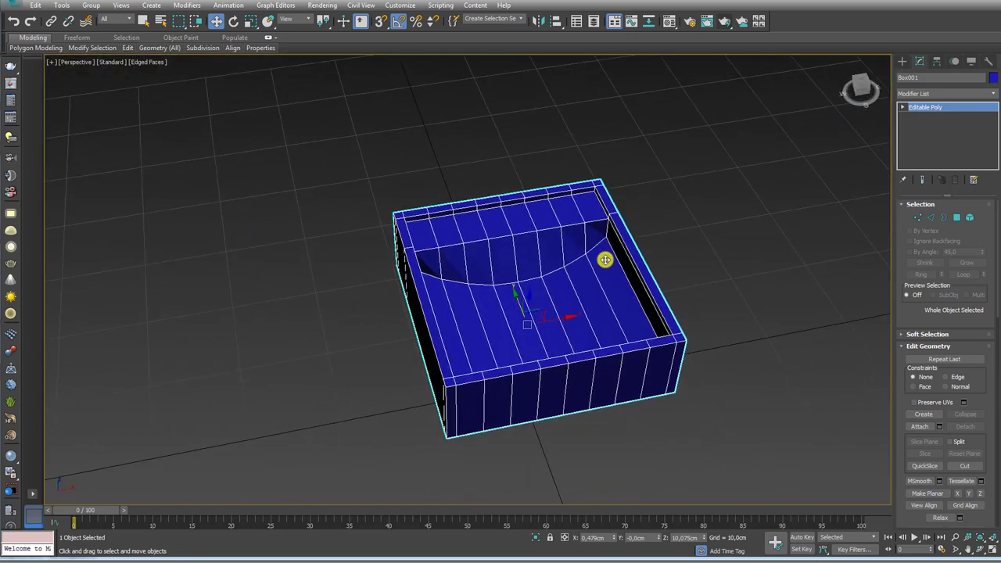
{"action": "left_click", "coordinate": [956, 216]}
Add a second FFD 3x3x3 modifier to the floor and edit its control points.
{"action": "middle_click_drag", "start_coordinate": [656, 286], "coordinate": [799, 217], "text": "alt"}
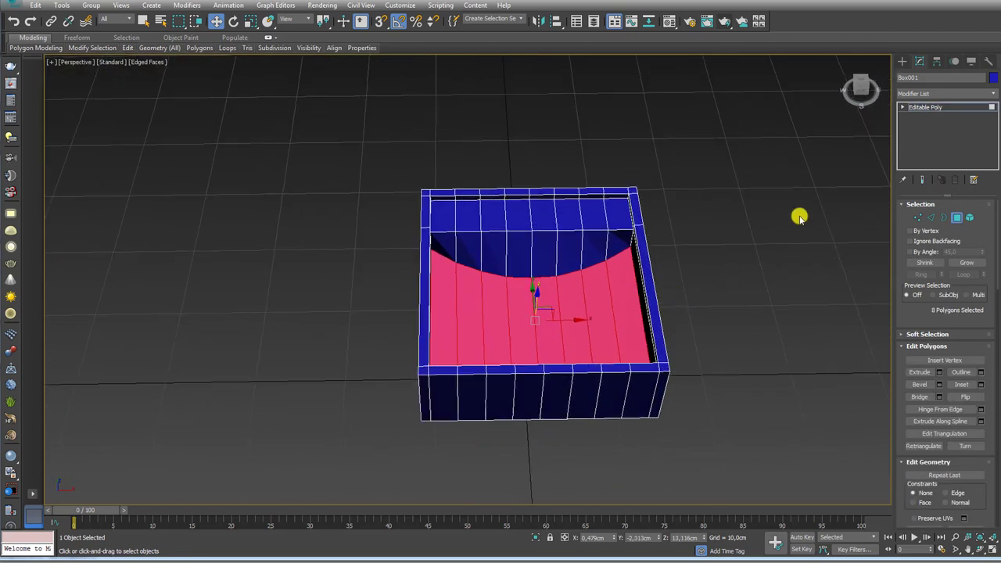
{"action": "left_click", "coordinate": [991, 94]}
{"action": "scroll", "coordinate": [989, 195], "scroll_direction": "down", "scroll_amount": 5}
{"action": "scroll", "coordinate": [989, 195], "scroll_direction": "down", "scroll_amount": 3}
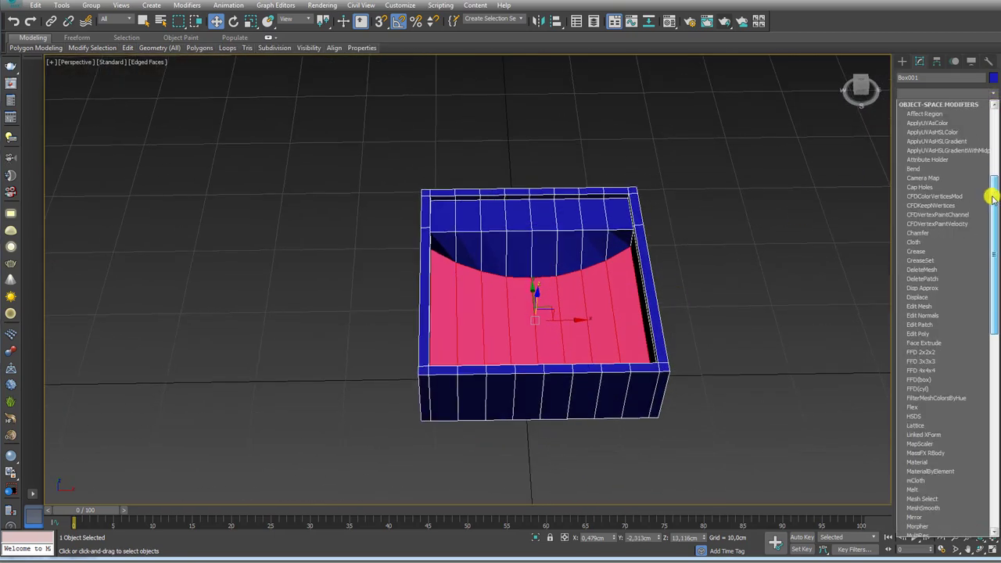
{"action": "left_click", "coordinate": [941, 361]}
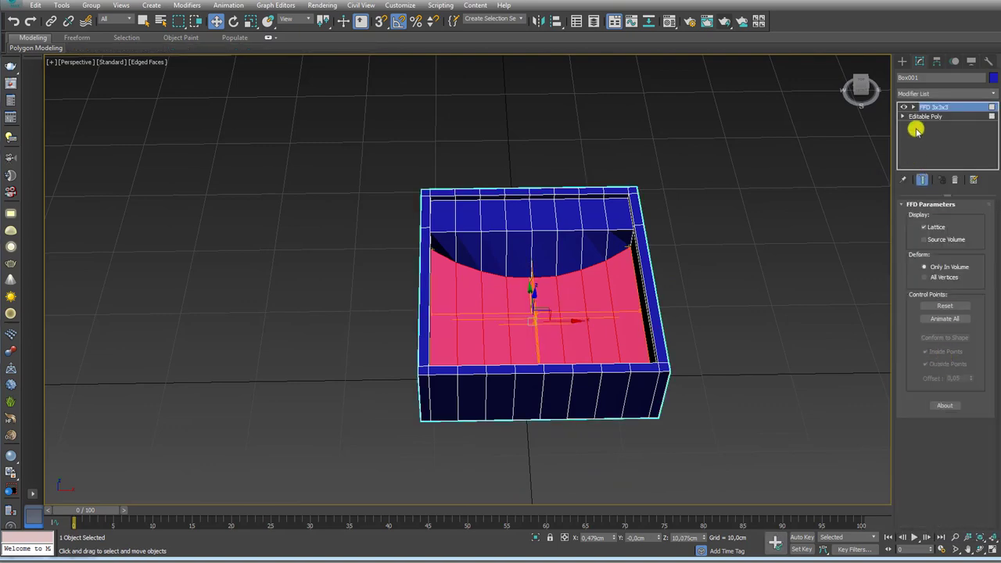
{"action": "left_click", "coordinate": [904, 107]}
{"action": "key", "text": "1"}
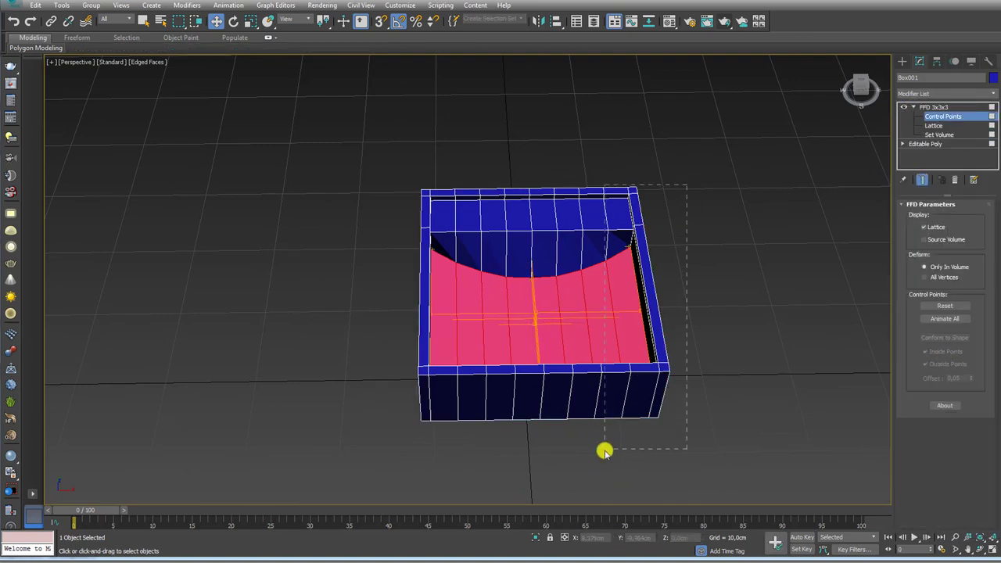
Select the middle row of lattice points and lower them into a deeper bowl.
{"action": "left_click_drag", "start_coordinate": [604, 451], "coordinate": [606, 451]}
{"action": "left_click_drag", "start_coordinate": [465, 196], "coordinate": [386, 427], "text": "ctrl"}
{"action": "middle_click_drag", "start_coordinate": [386, 427], "coordinate": [532, 313], "text": "alt"}
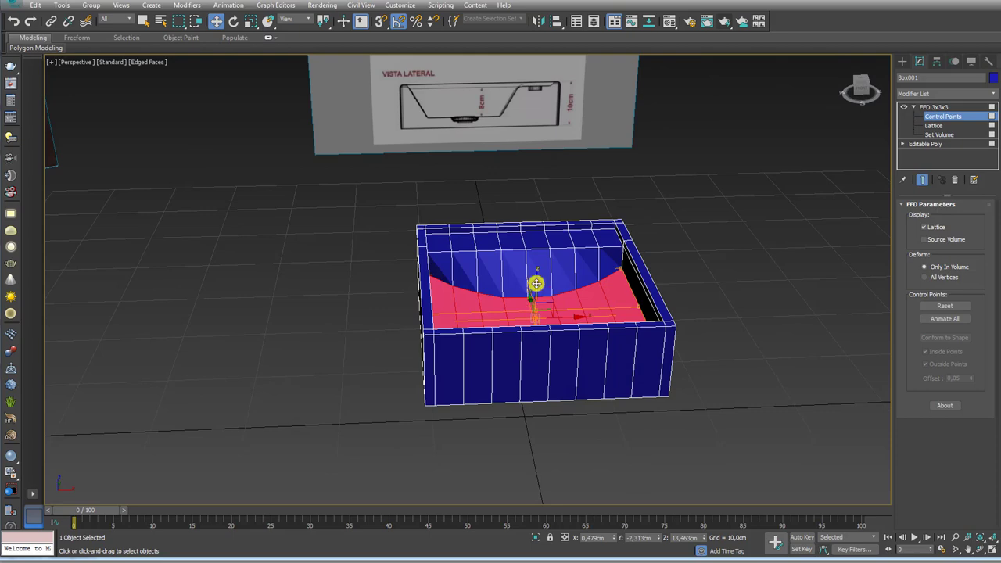
{"action": "middle_click_drag", "start_coordinate": [587, 277], "coordinate": [548, 289], "text": "alt"}
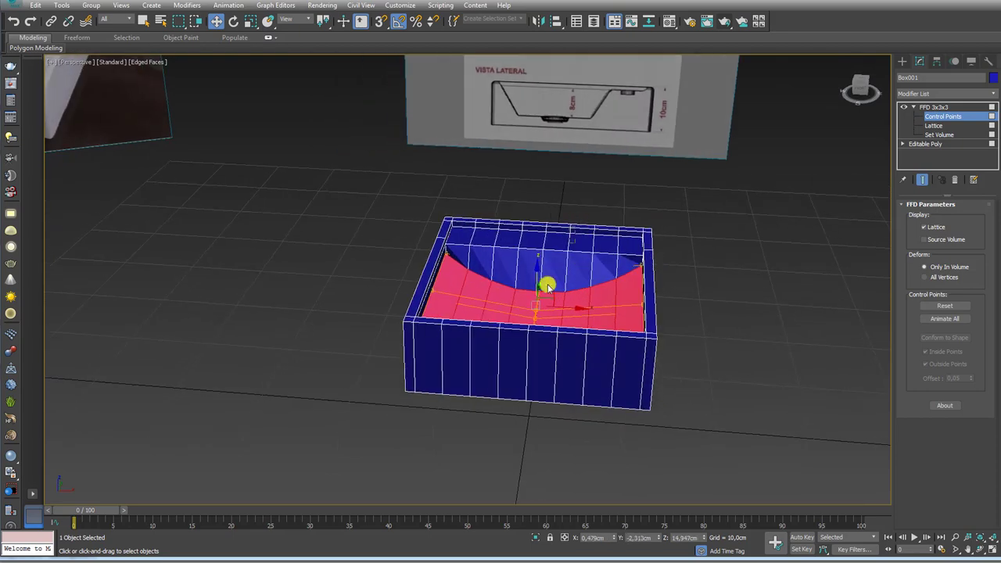
{"action": "left_click_drag", "start_coordinate": [547, 287], "coordinate": [515, 354]}
{"action": "left_click_drag", "start_coordinate": [537, 279], "coordinate": [537, 297]}
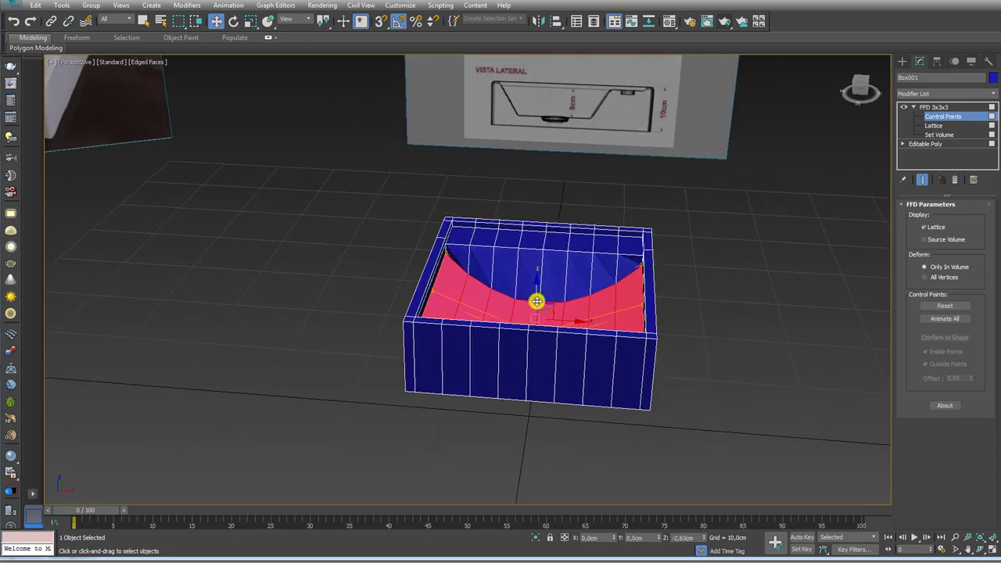
{"action": "mouse_move", "coordinate": [536, 297]}
{"action": "middle_mouse_down", "text": "alt"}
{"action": "mouse_move", "coordinate": [556, 336]}
{"action": "mouse_move", "coordinate": [576, 290]}
{"action": "mouse_move", "coordinate": [663, 266]}
{"action": "mouse_move", "coordinate": [574, 261]}
{"action": "mouse_move", "coordinate": [563, 294]}
{"action": "mouse_move", "coordinate": [533, 286]}
{"action": "middle_mouse_up", "text": "alt"}
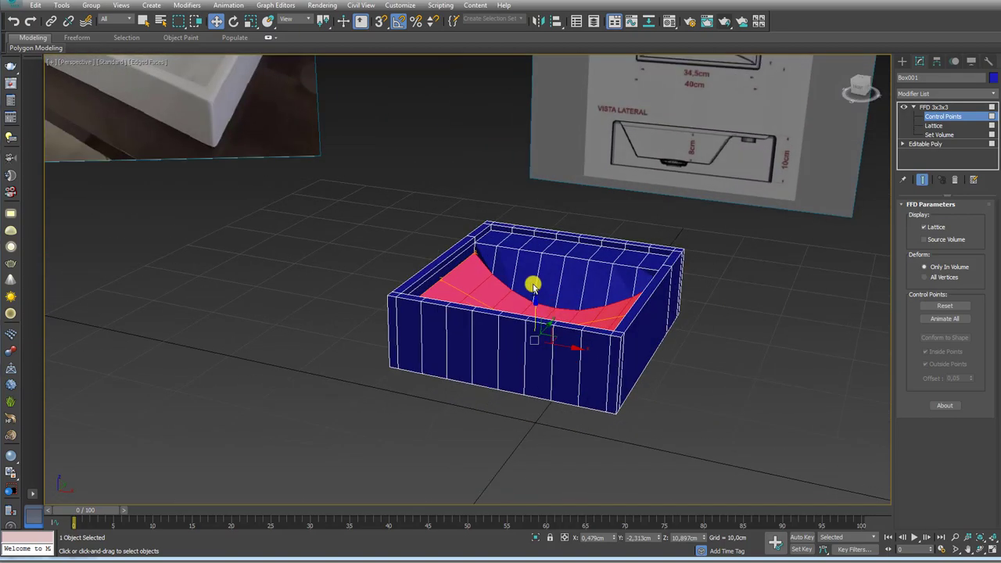
{"action": "left_click", "coordinate": [539, 303]}
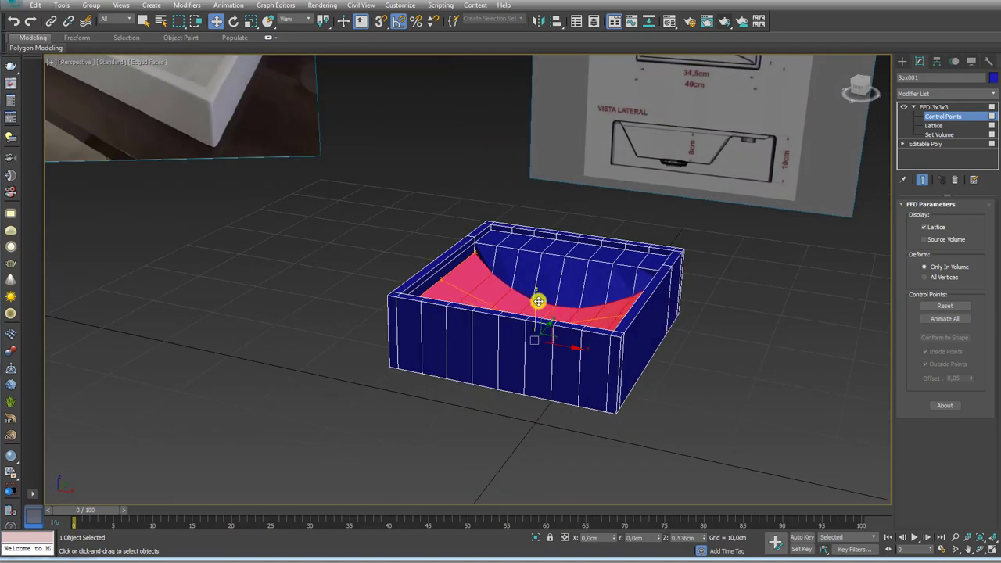
{"action": "right_click", "coordinate": [538, 301]}
Collapse the second FFD into the Editable Poly and inspect the sink.
{"action": "left_click", "coordinate": [648, 410]}
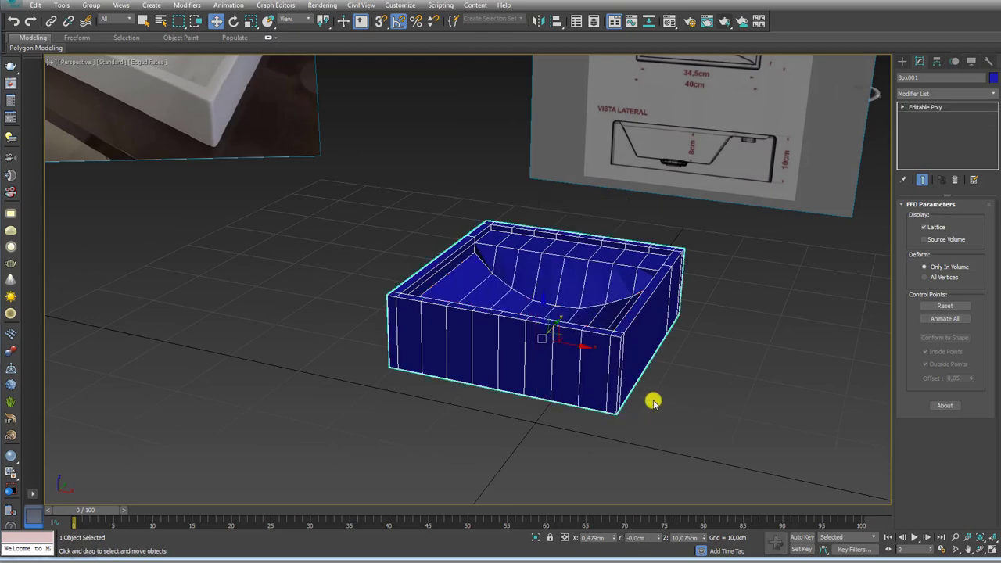
{"action": "mouse_move", "coordinate": [630, 271]}
{"action": "middle_mouse_down", "text": "alt"}
{"action": "mouse_move", "coordinate": [539, 292]}
{"action": "mouse_move", "coordinate": [597, 318]}
{"action": "middle_mouse_up", "text": "alt"}
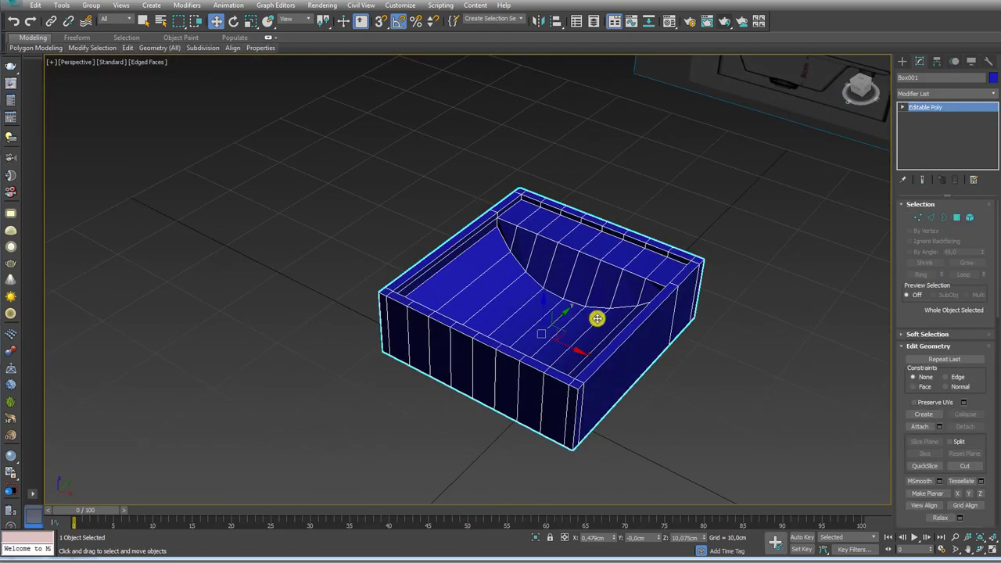
{"action": "middle_click_drag", "start_coordinate": [698, 303], "coordinate": [759, 286], "text": "alt"}
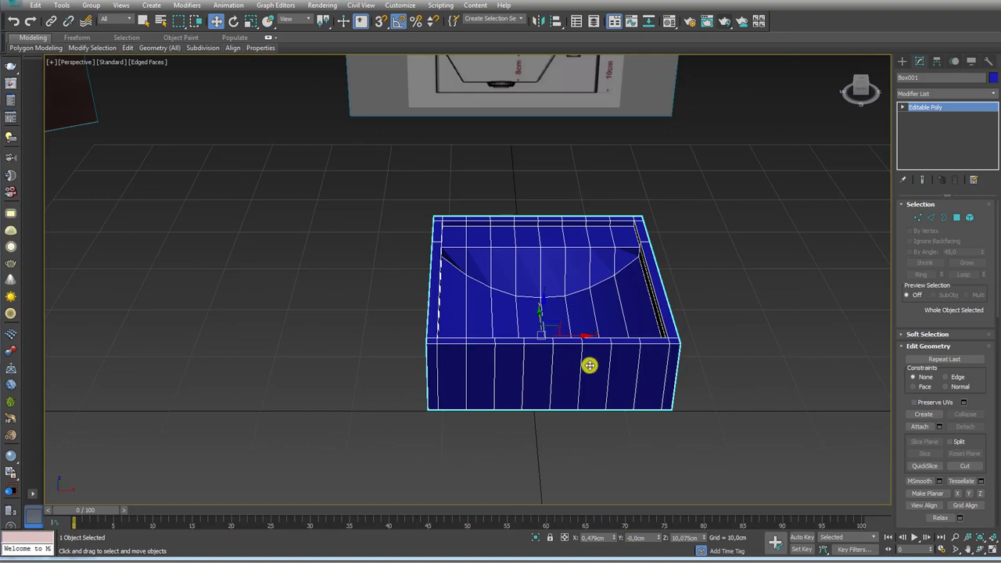
Add a TurboSmooth modifier with 1 iteration to Box001.
{"action": "left_click", "coordinate": [991, 88]}
{"action": "scroll", "coordinate": [948, 368], "scroll_direction": "down", "scroll_amount": 10}
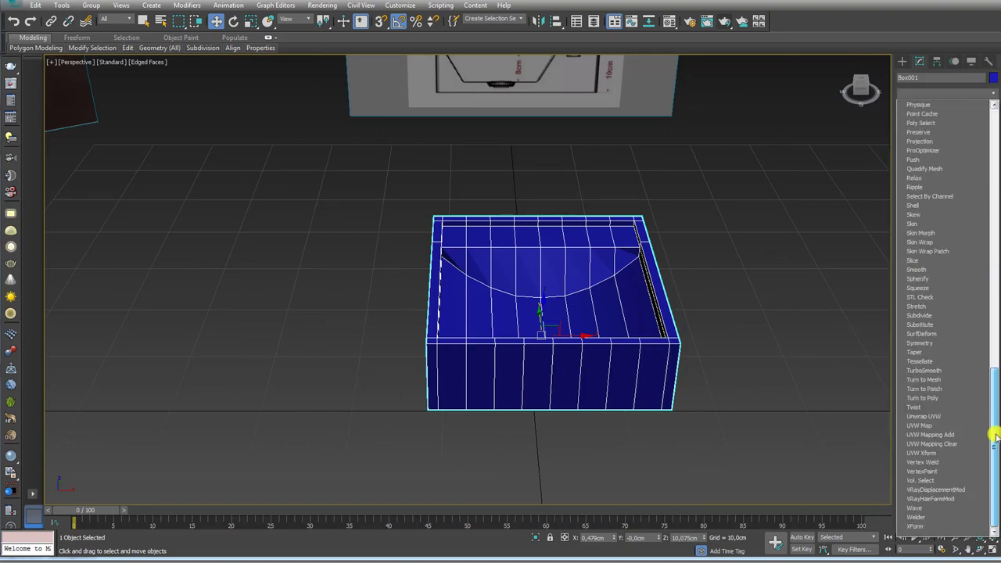
{"action": "left_click", "coordinate": [949, 367]}
{"action": "mouse_move", "coordinate": [614, 319]}
{"action": "middle_mouse_down", "text": "alt"}
{"action": "mouse_move", "coordinate": [607, 399]}
{"action": "mouse_move", "coordinate": [665, 408]}
{"action": "mouse_move", "coordinate": [671, 339]}
{"action": "middle_mouse_up", "text": "alt"}
Add two deck support loops via Ring and Connect, pinched toward the ends.
{"action": "left_click", "coordinate": [924, 116]}
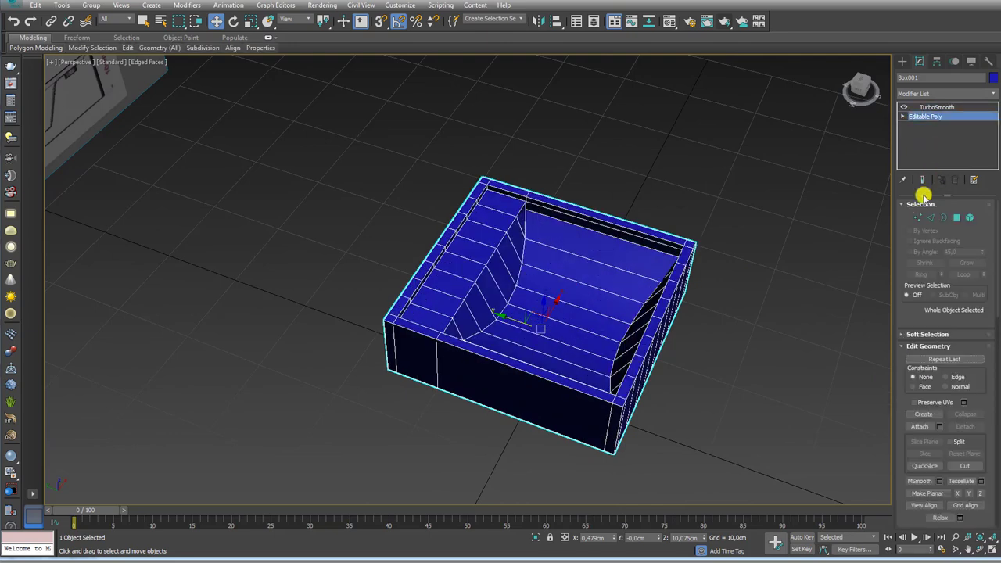
{"action": "left_click", "coordinate": [929, 217]}
{"action": "mouse_move", "coordinate": [430, 325]}
{"action": "middle_mouse_down"}
{"action": "mouse_move", "coordinate": [496, 315]}
{"action": "mouse_move", "coordinate": [485, 234]}
{"action": "middle_mouse_up"}
{"action": "scroll", "coordinate": [442, 324], "scroll_direction": "up", "scroll_amount": 3}
{"action": "left_click", "coordinate": [440, 324]}
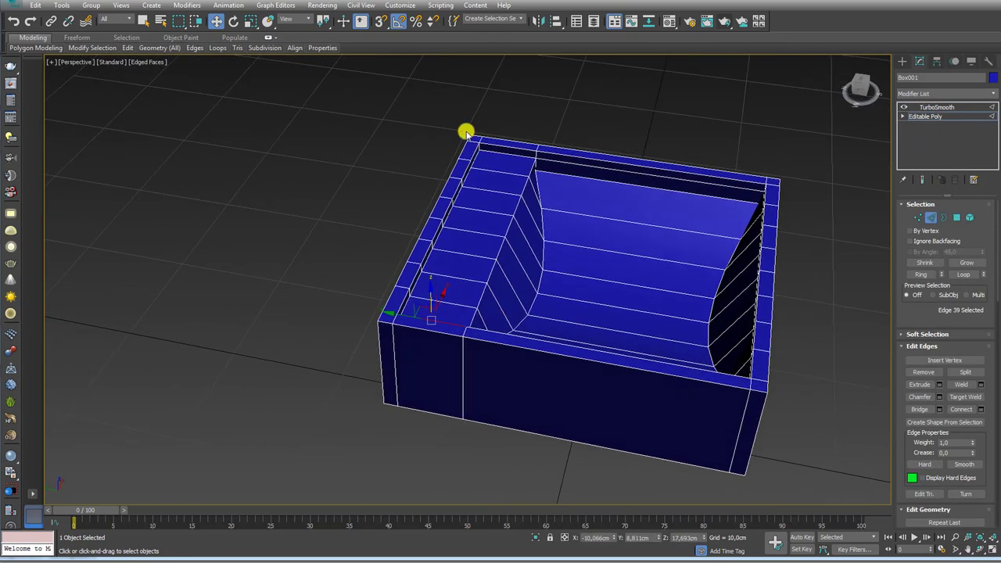
{"action": "left_click", "coordinate": [920, 274]}
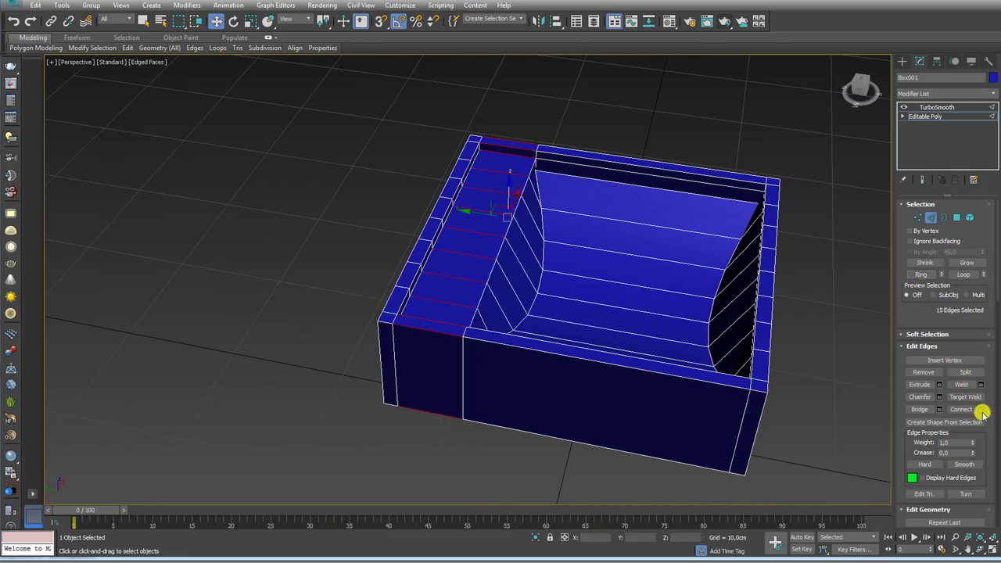
{"action": "left_click", "coordinate": [980, 409]}
{"action": "left_click", "coordinate": [698, 251]}
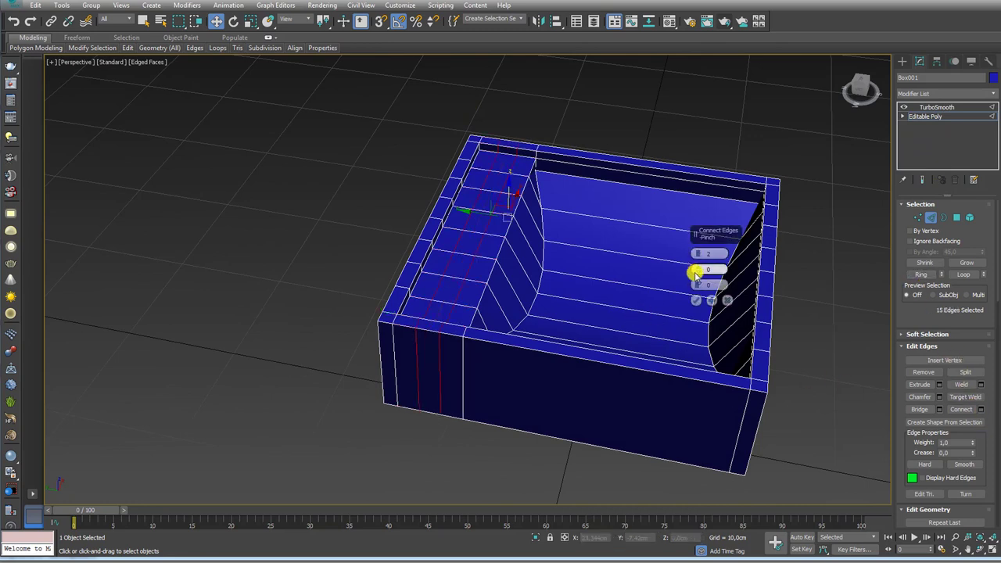
{"action": "left_click_drag", "start_coordinate": [698, 269], "coordinate": [701, 78]}
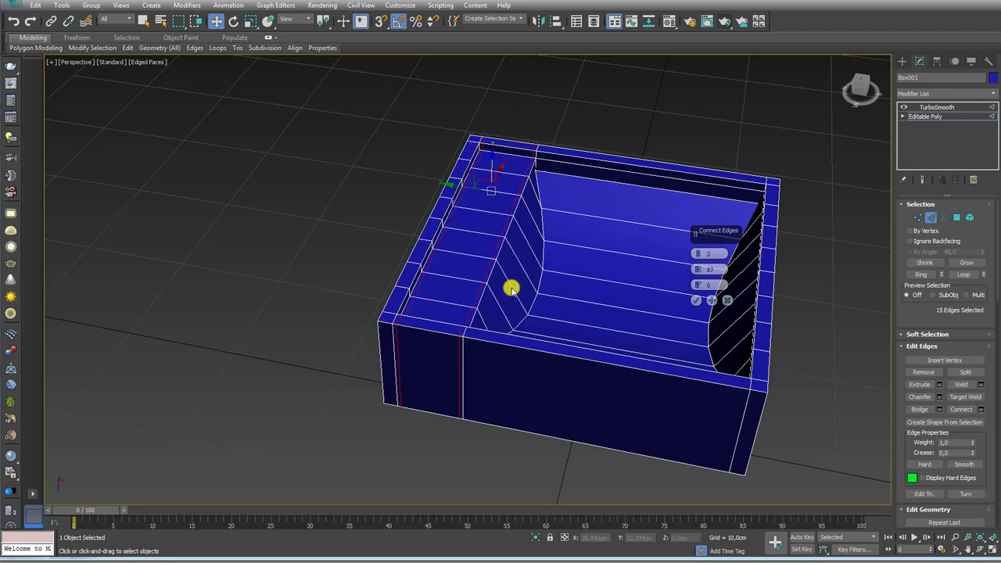
{"action": "left_click", "coordinate": [696, 304]}
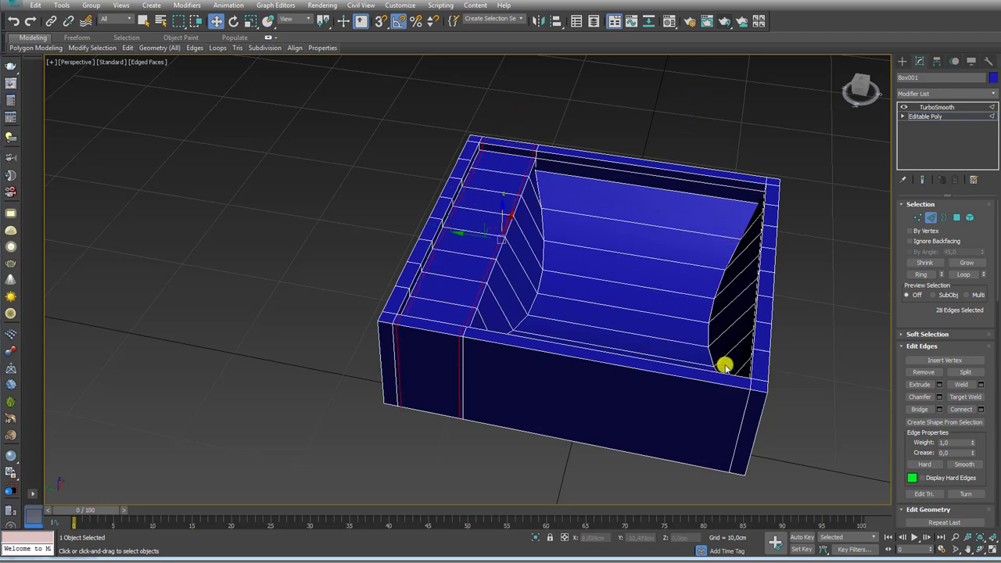
Connect a corner-wall edge ring with tightly pinched support loops.
{"action": "left_click", "coordinate": [760, 381]}
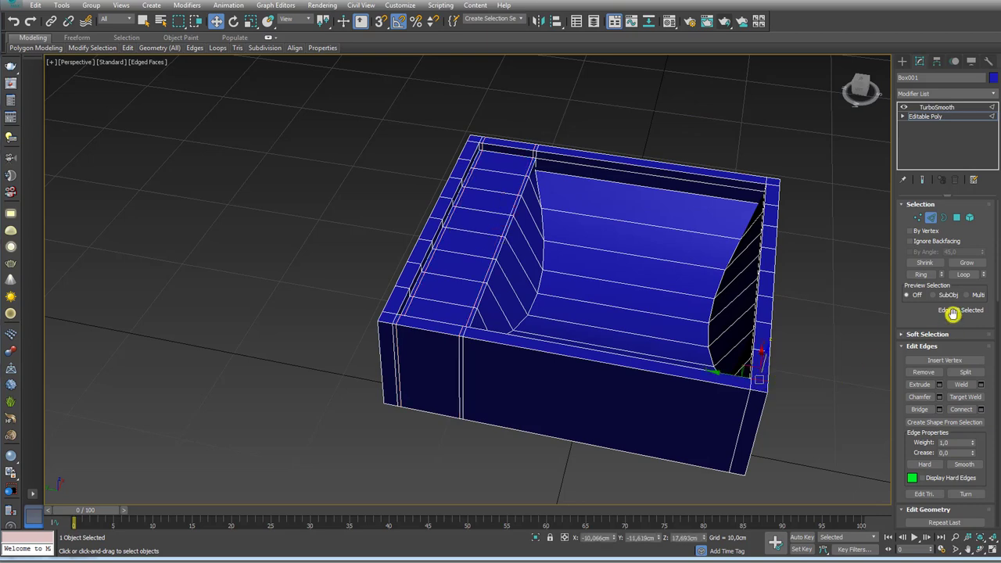
{"action": "left_click", "coordinate": [921, 274]}
{"action": "left_click", "coordinate": [980, 409]}
{"action": "middle_click_drag", "start_coordinate": [862, 404], "coordinate": [725, 335], "text": "alt"}
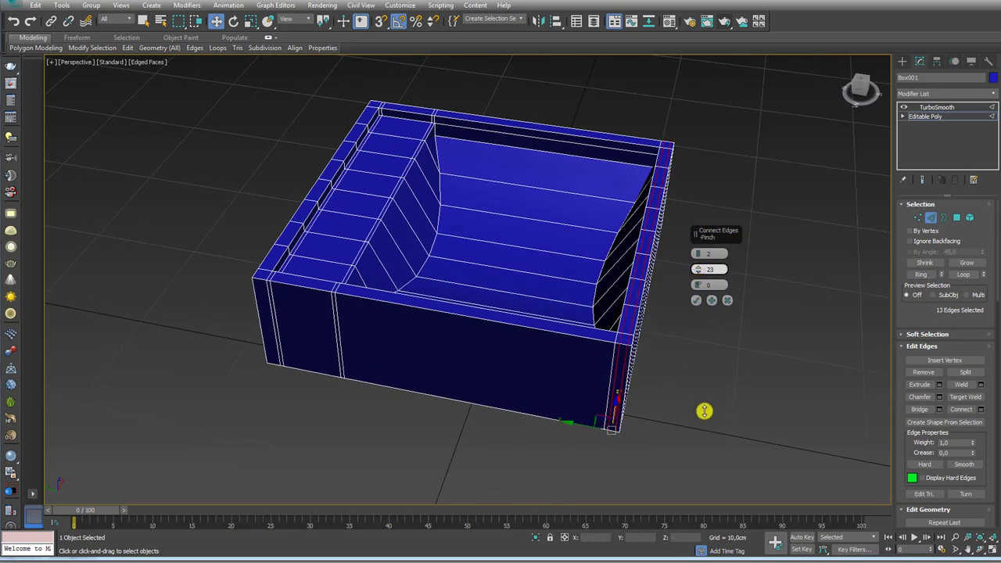
{"action": "left_click_drag", "start_coordinate": [702, 421], "coordinate": [699, 270]}
{"action": "left_click", "coordinate": [696, 300]}
Add pinched support edges along the top rim from a ringed corner edge.
{"action": "left_click", "coordinate": [617, 338]}
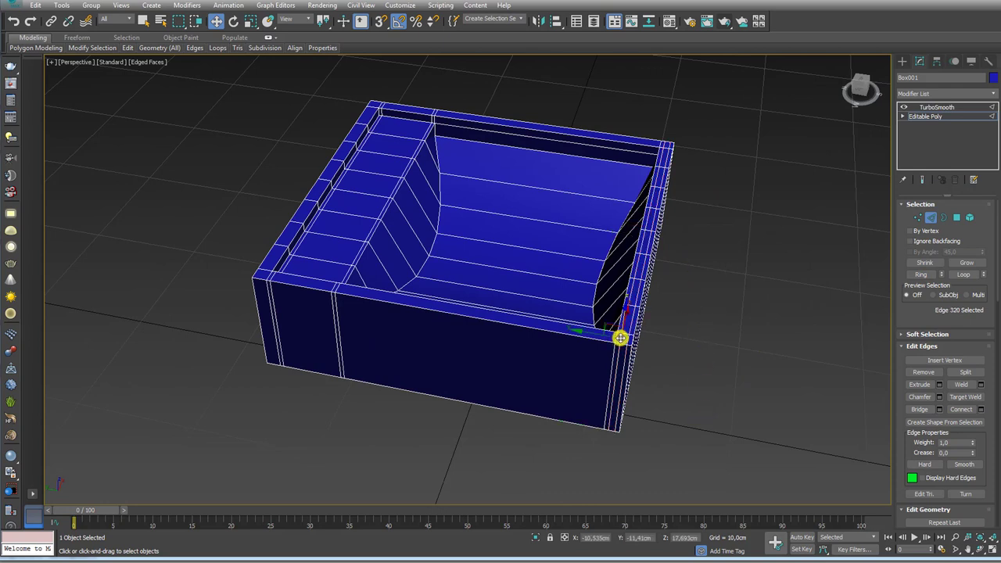
{"action": "left_click", "coordinate": [668, 144]}
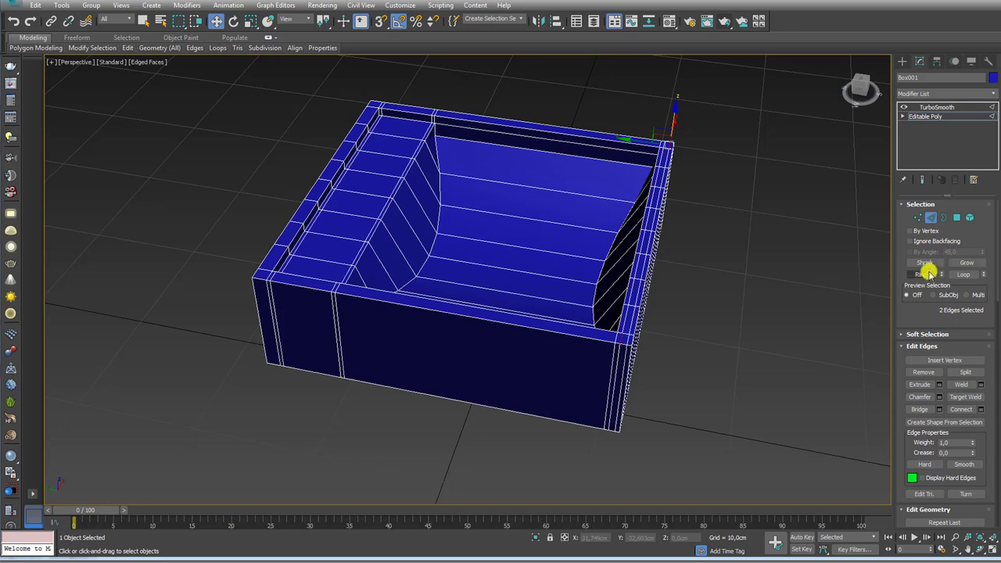
{"action": "left_click", "coordinate": [921, 275]}
{"action": "left_click", "coordinate": [979, 410]}
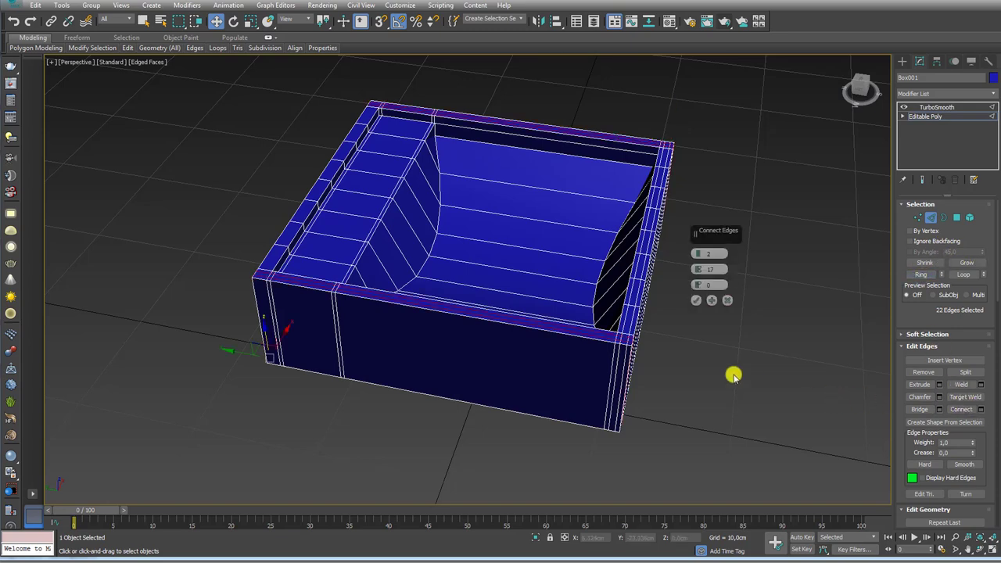
{"action": "left_click", "coordinate": [696, 300]}
Ring the outer walls and connect loops pinched toward the top and bottom rims.
{"action": "left_click", "coordinate": [625, 368]}
{"action": "middle_click_drag", "start_coordinate": [626, 368], "coordinate": [727, 335], "text": "alt"}
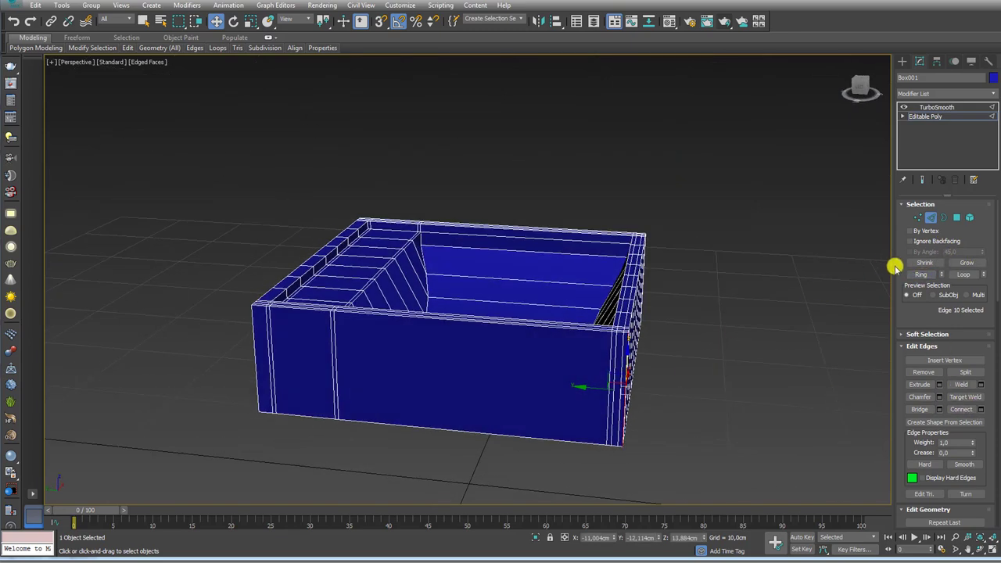
{"action": "left_click", "coordinate": [922, 279]}
{"action": "middle_click_drag", "start_coordinate": [710, 384], "coordinate": [674, 388], "text": "alt"}
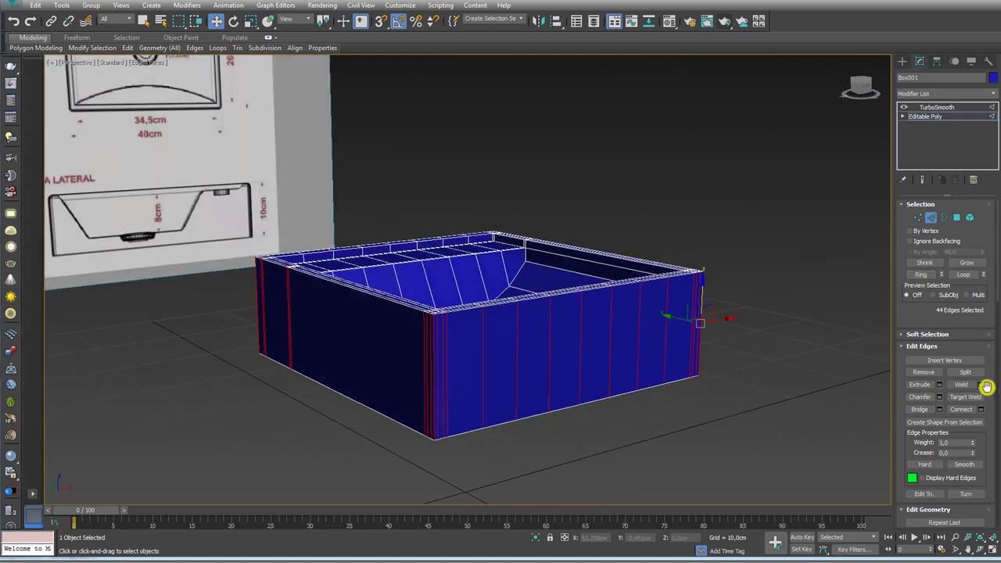
{"action": "left_click", "coordinate": [980, 409]}
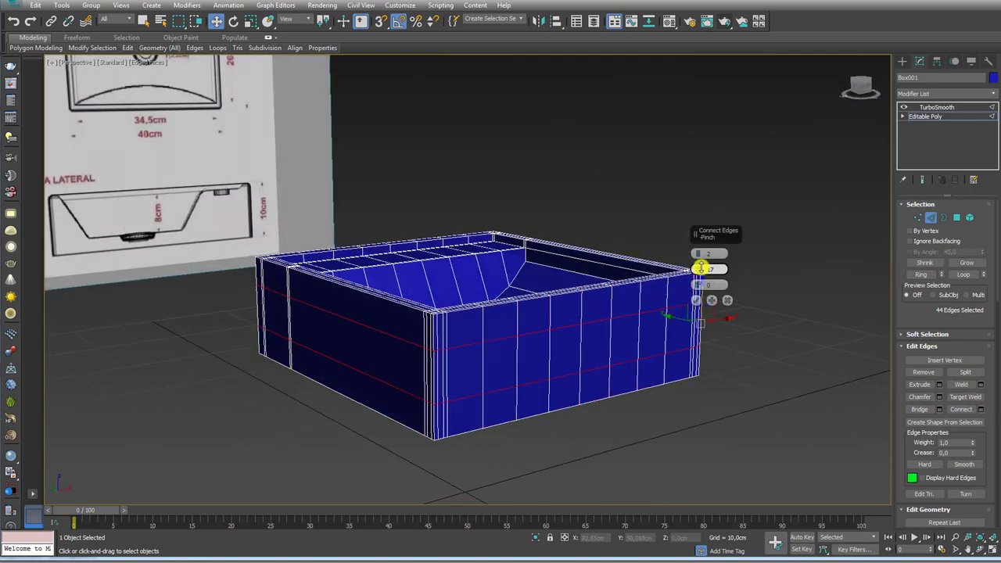
{"action": "left_click_drag", "start_coordinate": [700, 268], "coordinate": [708, 111]}
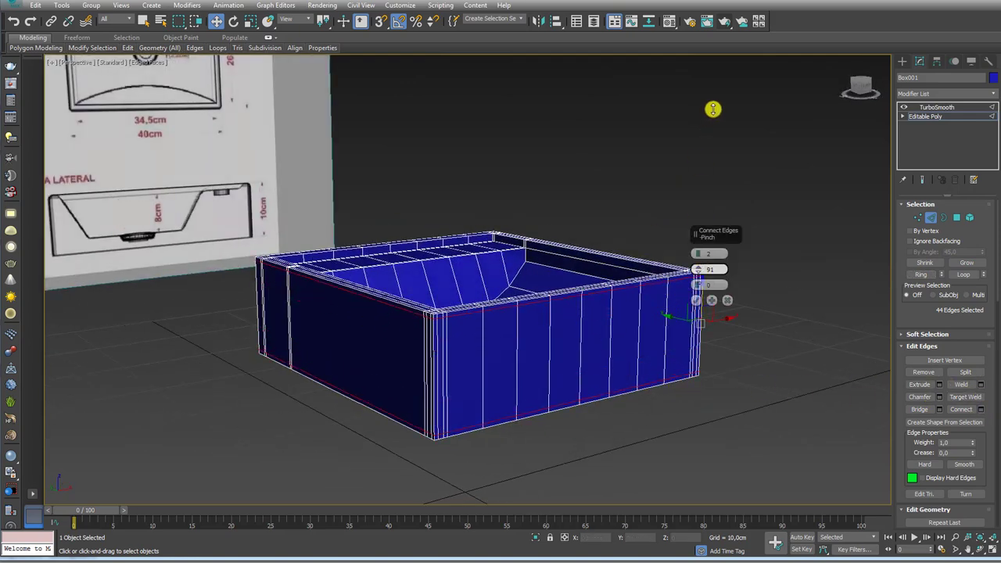
{"action": "left_click", "coordinate": [696, 299]}
{"action": "mouse_move", "coordinate": [706, 239]}
{"action": "middle_mouse_down", "text": "alt"}
{"action": "mouse_move", "coordinate": [727, 283]}
{"action": "mouse_move", "coordinate": [770, 258]}
{"action": "middle_mouse_up", "text": "alt"}
Inspect the TurboSmooth result with F4 Default Shading, then return to Editable Poly.
{"action": "left_click", "coordinate": [934, 106]}
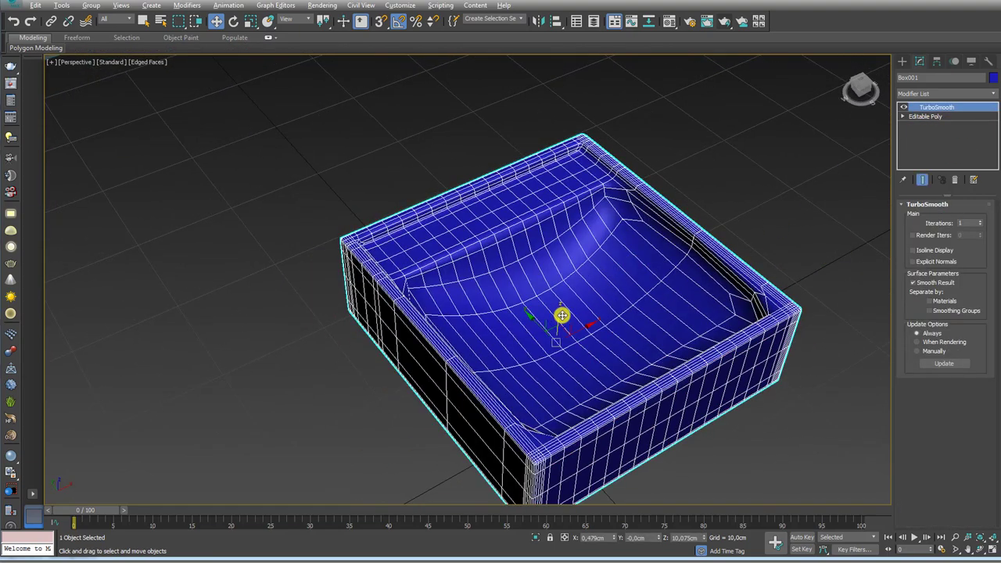
{"action": "mouse_move", "coordinate": [561, 315]}
{"action": "middle_mouse_down", "text": "alt"}
{"action": "mouse_move", "coordinate": [640, 297]}
{"action": "mouse_move", "coordinate": [628, 299]}
{"action": "middle_mouse_up", "text": "alt"}
{"action": "key", "text": "F4"}
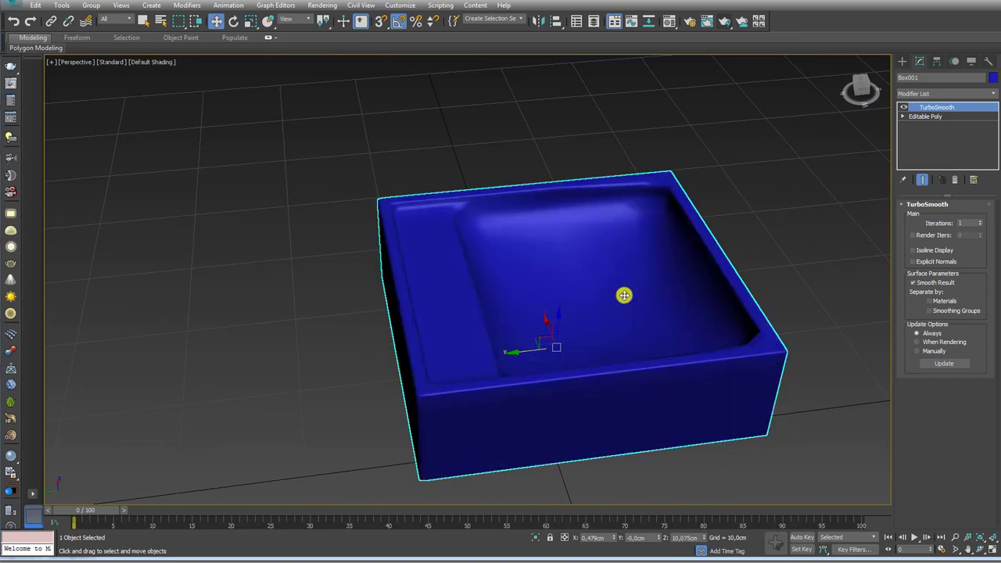
{"action": "mouse_move", "coordinate": [711, 359]}
{"action": "middle_mouse_down", "text": "alt"}
{"action": "mouse_move", "coordinate": [645, 437]}
{"action": "mouse_move", "coordinate": [617, 384]}
{"action": "middle_mouse_up", "text": "alt"}
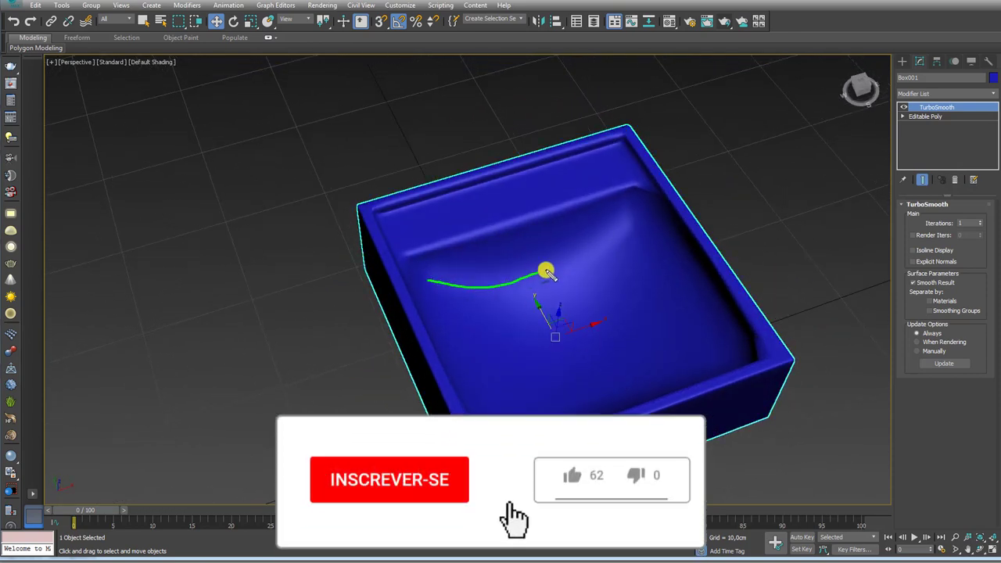
{"action": "left_click", "coordinate": [923, 116]}
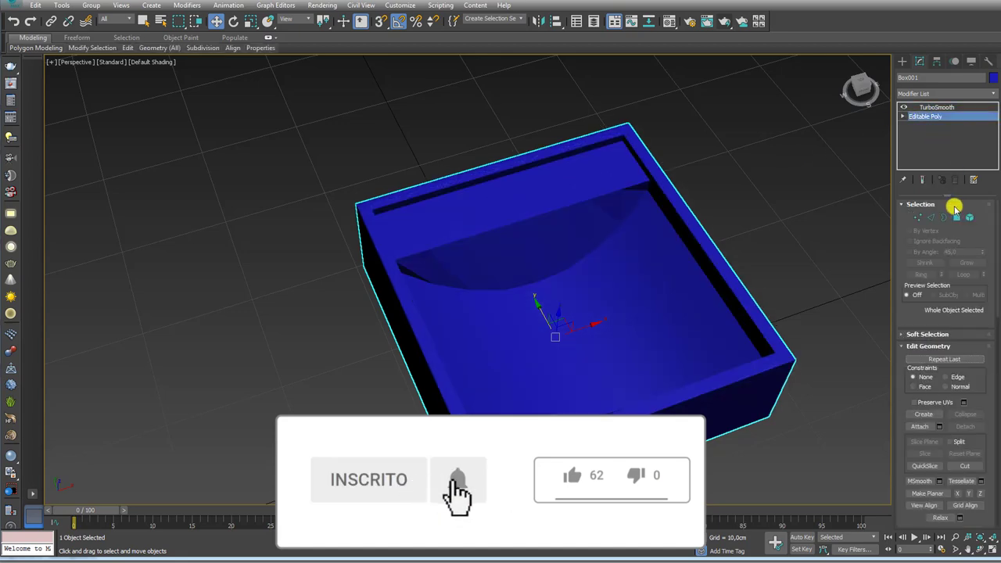
Ring an edge on the basin's back slope and connect it with two pinched edge loops.
{"action": "left_click", "coordinate": [929, 216]}
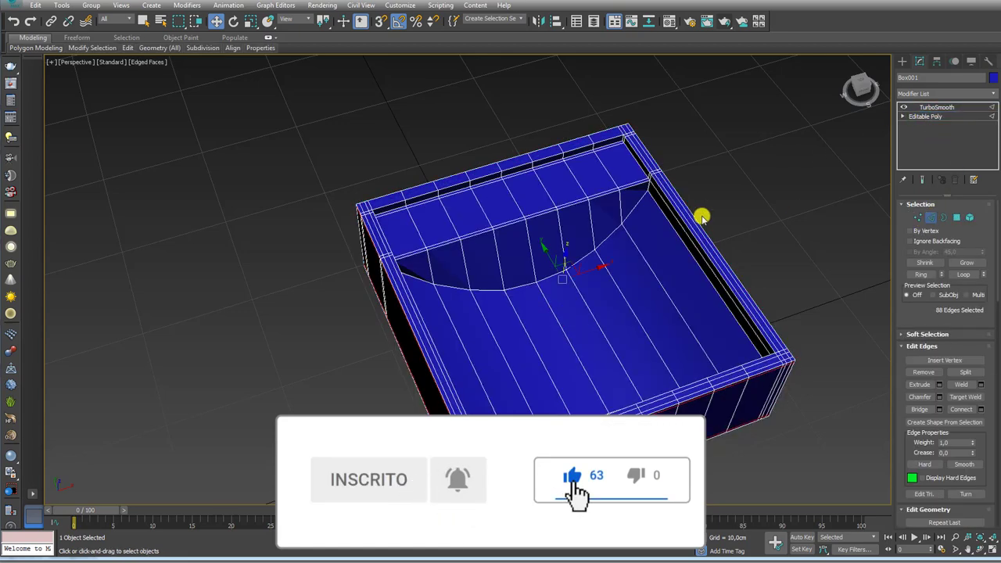
{"action": "scroll", "coordinate": [657, 224], "scroll_direction": "up", "scroll_amount": 1}
{"action": "scroll", "coordinate": [607, 230], "scroll_direction": "up", "scroll_amount": 2}
{"action": "left_click", "coordinate": [648, 249]}
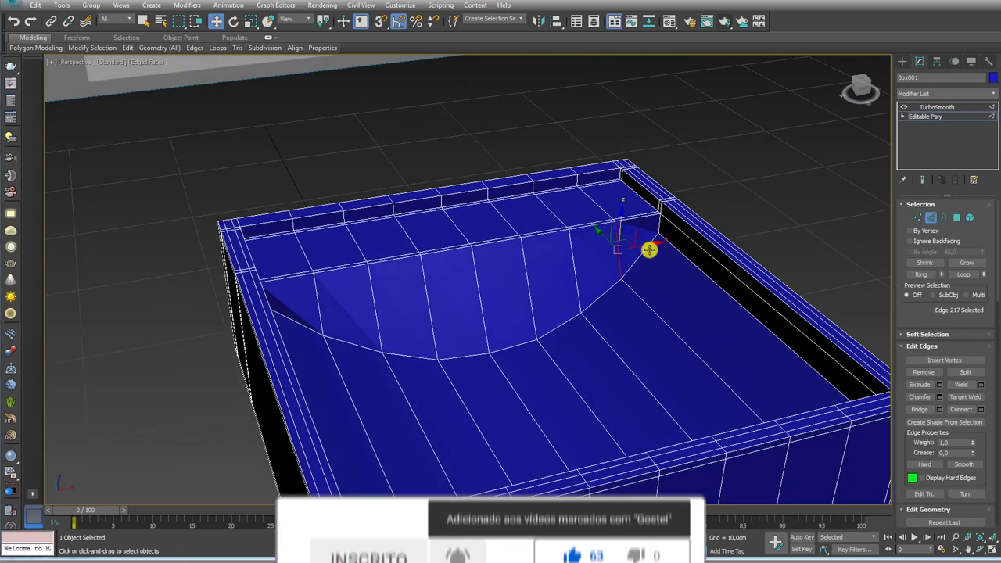
{"action": "left_click", "coordinate": [919, 275]}
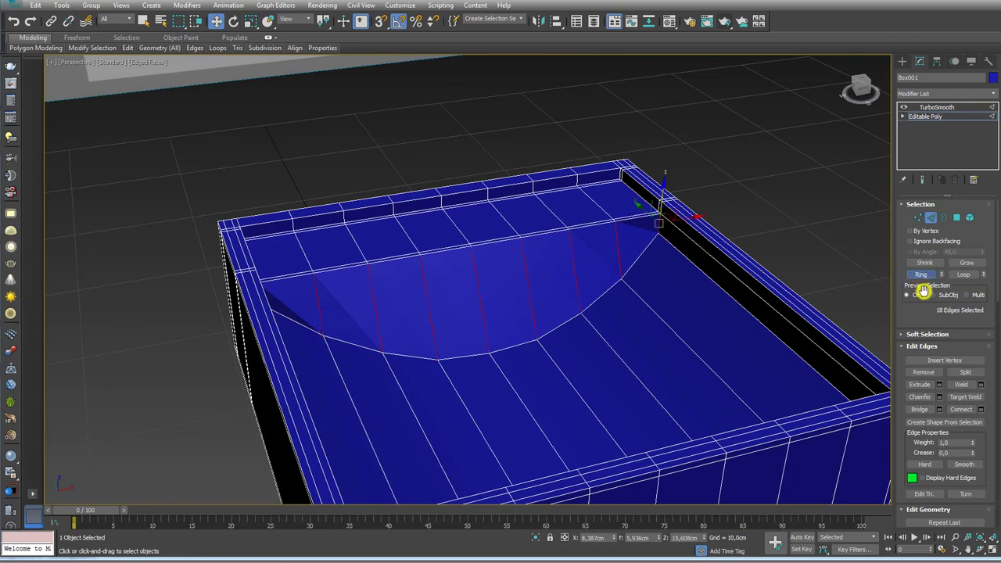
{"action": "left_click", "coordinate": [977, 408]}
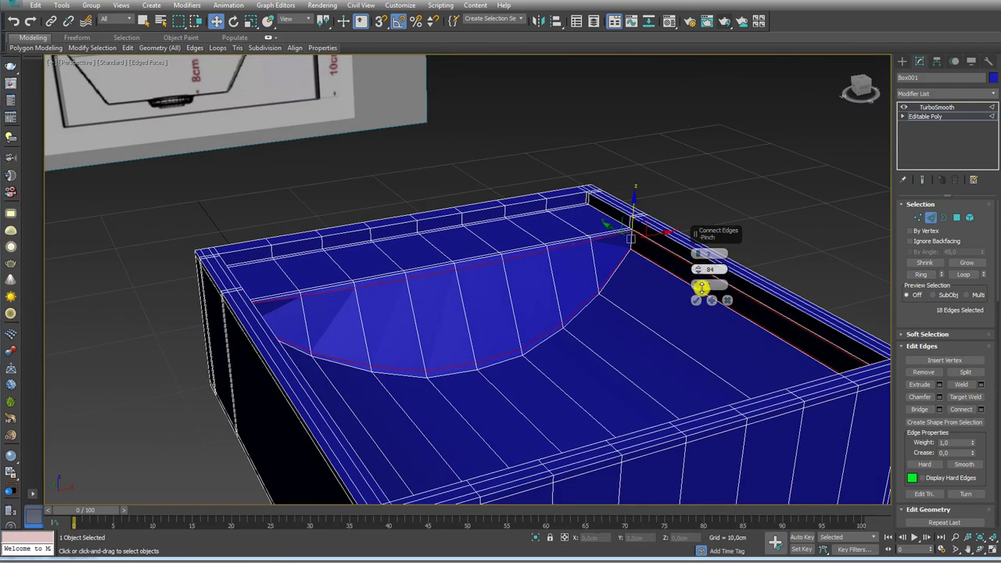
{"action": "mouse_move", "coordinate": [701, 288]}
{"action": "left_mouse_down"}
{"action": "mouse_move", "coordinate": [706, 371]}
{"action": "mouse_move", "coordinate": [697, 269]}
{"action": "left_mouse_up"}
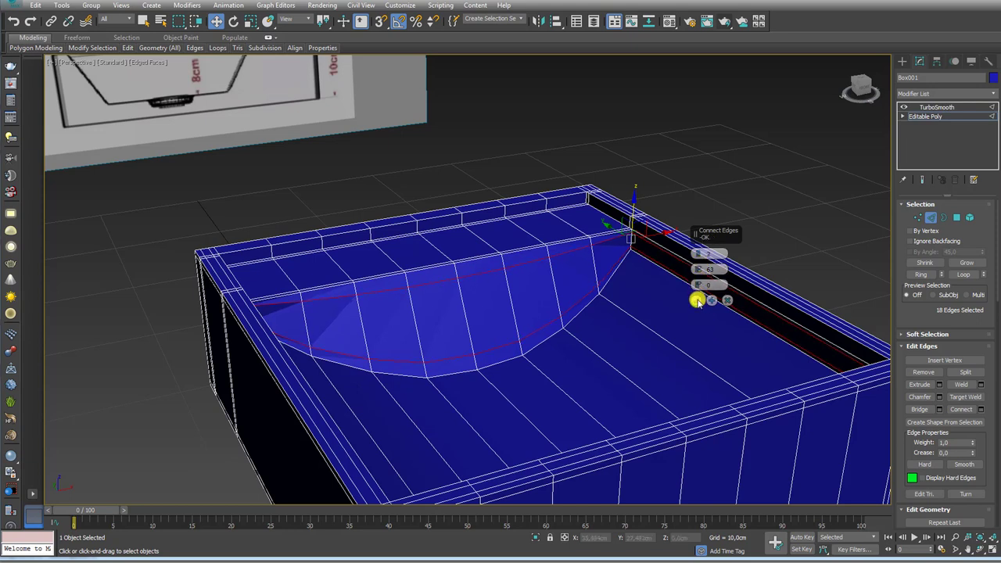
{"action": "left_click", "coordinate": [696, 301]}
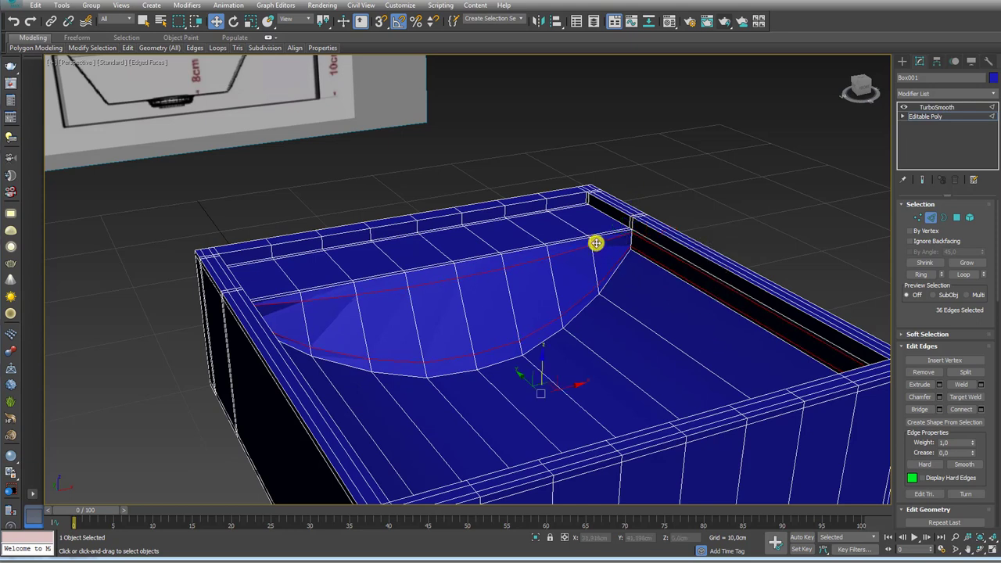
Select the run of edges along the basin's back rim.
{"action": "left_click", "coordinate": [602, 241]}
{"action": "left_click", "coordinate": [558, 250], "text": "ctrl"}
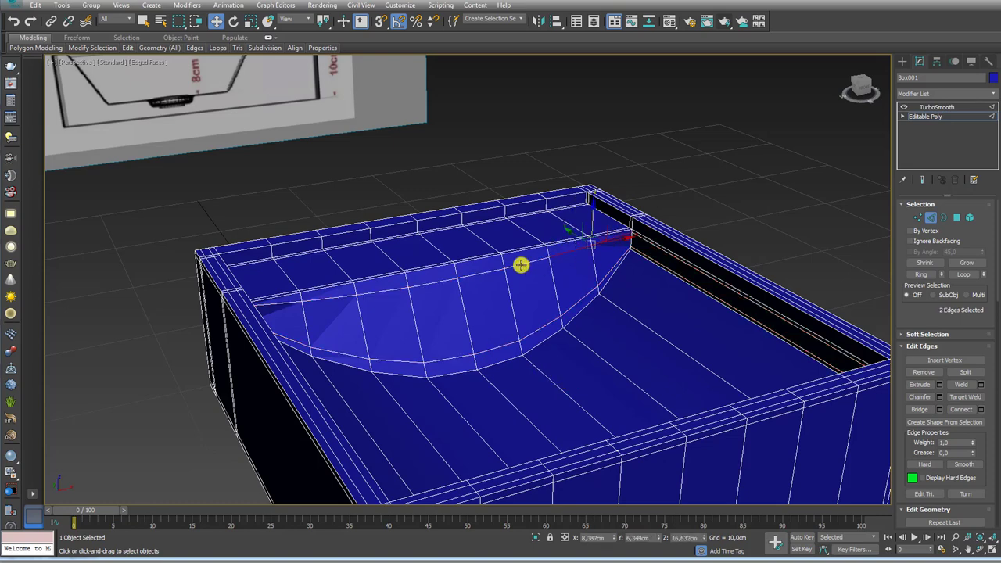
{"action": "left_click", "coordinate": [508, 265], "text": "ctrl"}
{"action": "left_click", "coordinate": [466, 275], "text": "ctrl"}
{"action": "left_click", "coordinate": [403, 287], "text": "ctrl"}
{"action": "left_click", "coordinate": [352, 294], "text": "ctrl"}
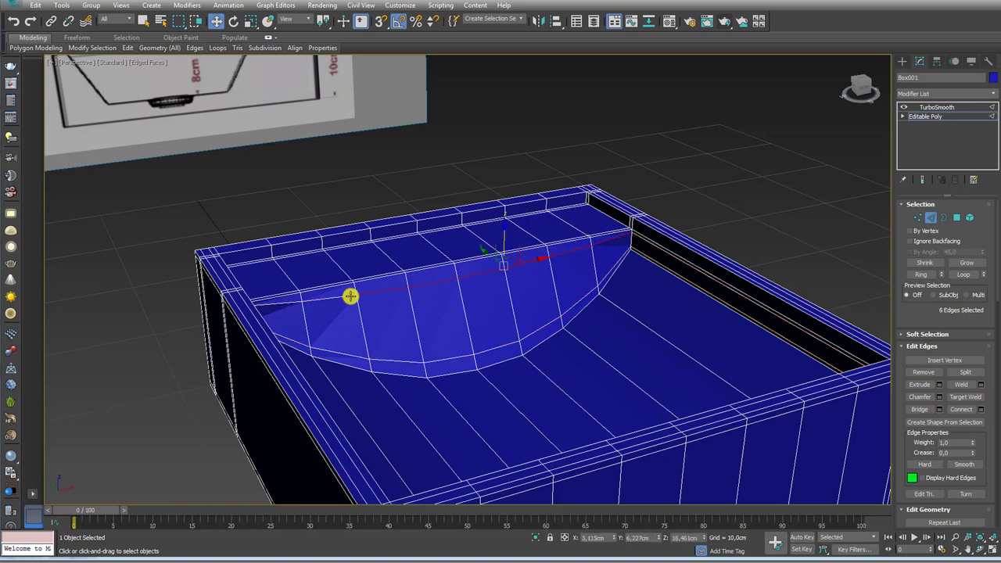
{"action": "left_click", "coordinate": [297, 304], "text": "ctrl"}
{"action": "left_click", "coordinate": [278, 304], "text": "ctrl"}
{"action": "middle_click_drag", "start_coordinate": [380, 308], "coordinate": [352, 310], "text": "alt"}
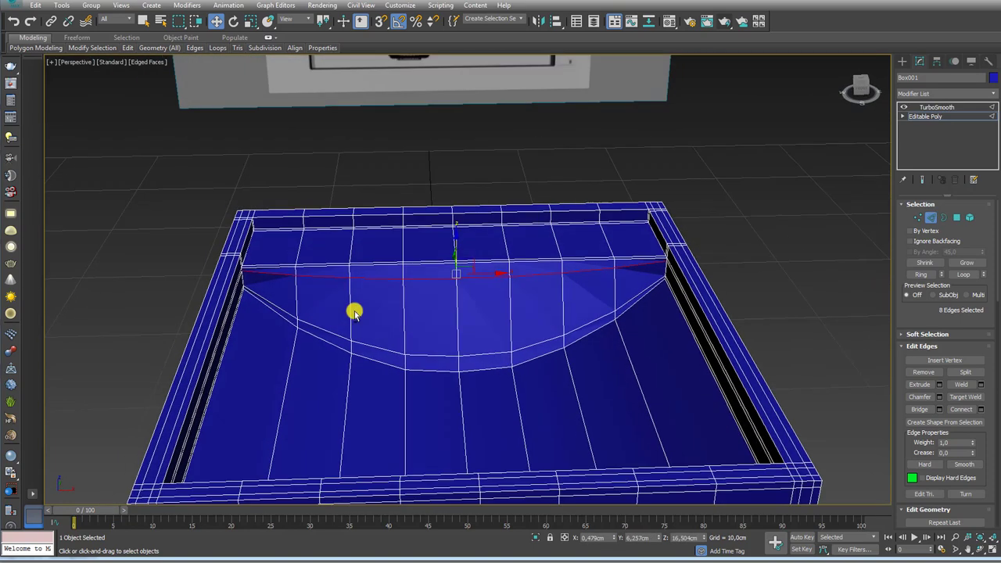
{"action": "left_click_drag", "start_coordinate": [985, 414], "coordinate": [984, 205]}
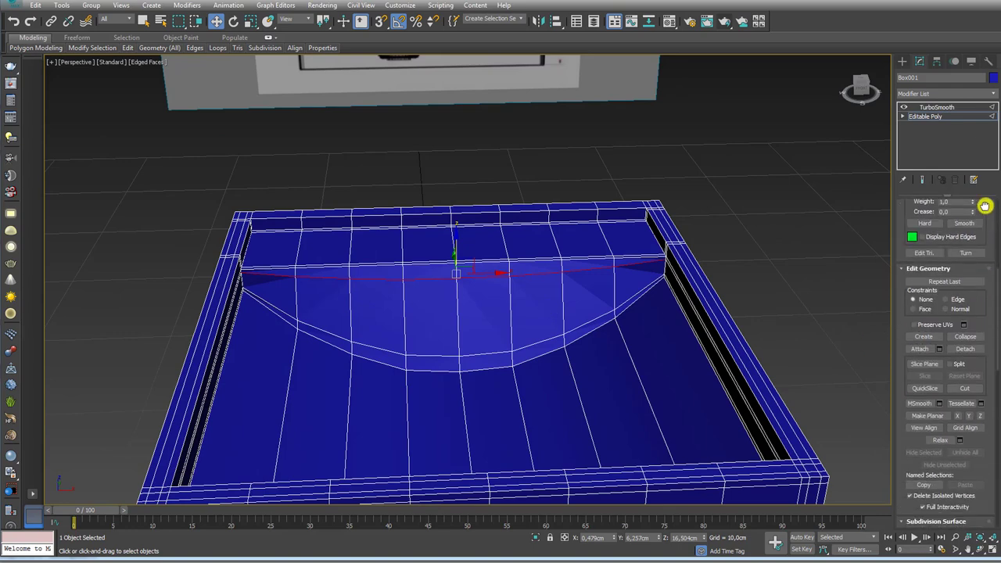
Constrain movement to edges and raise the selected rim edges slightly.
{"action": "left_click", "coordinate": [946, 299]}
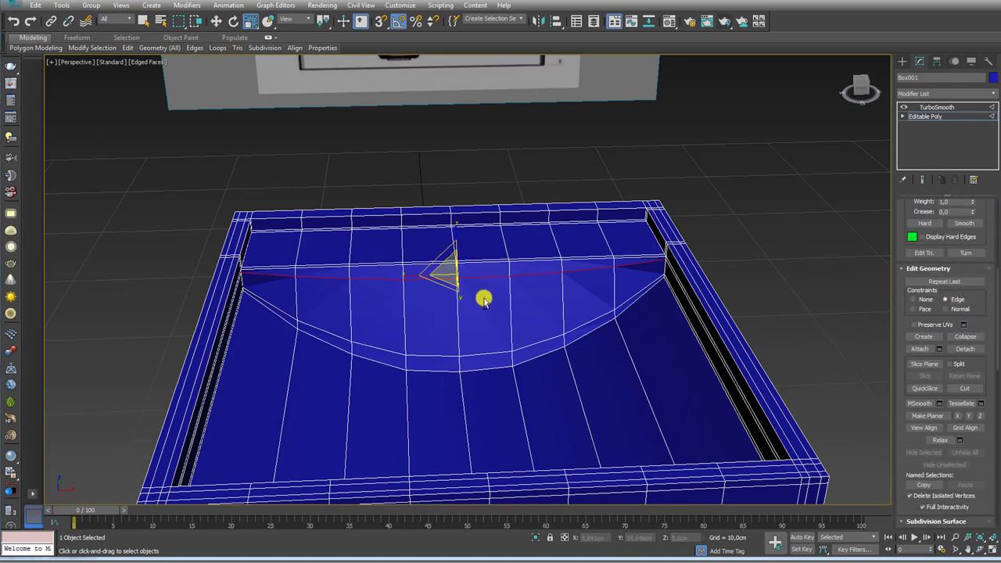
{"action": "middle_click_drag", "start_coordinate": [483, 295], "coordinate": [456, 225], "text": "alt"}
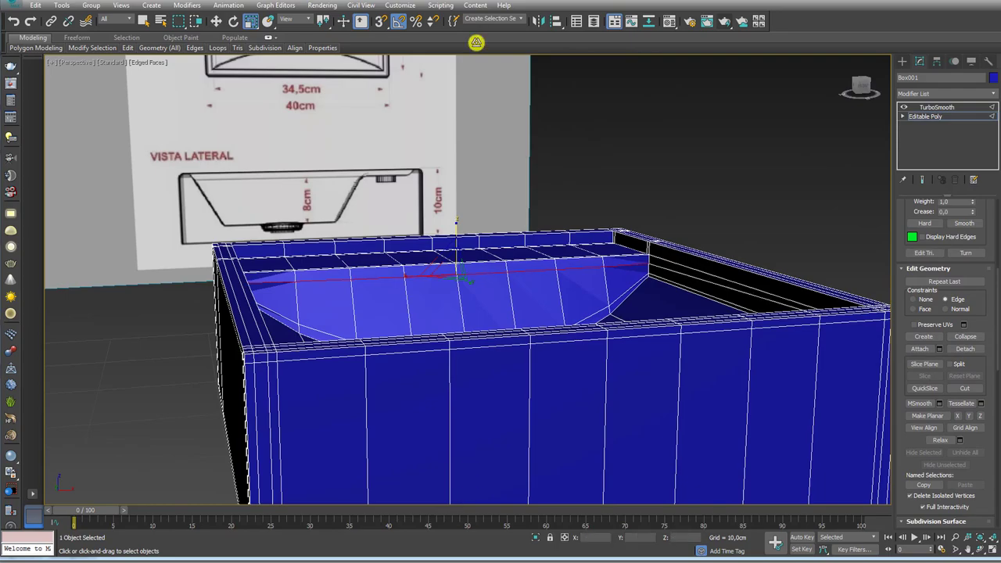
{"action": "key", "text": "w"}
{"action": "left_click_drag", "start_coordinate": [455, 248], "coordinate": [459, 238]}
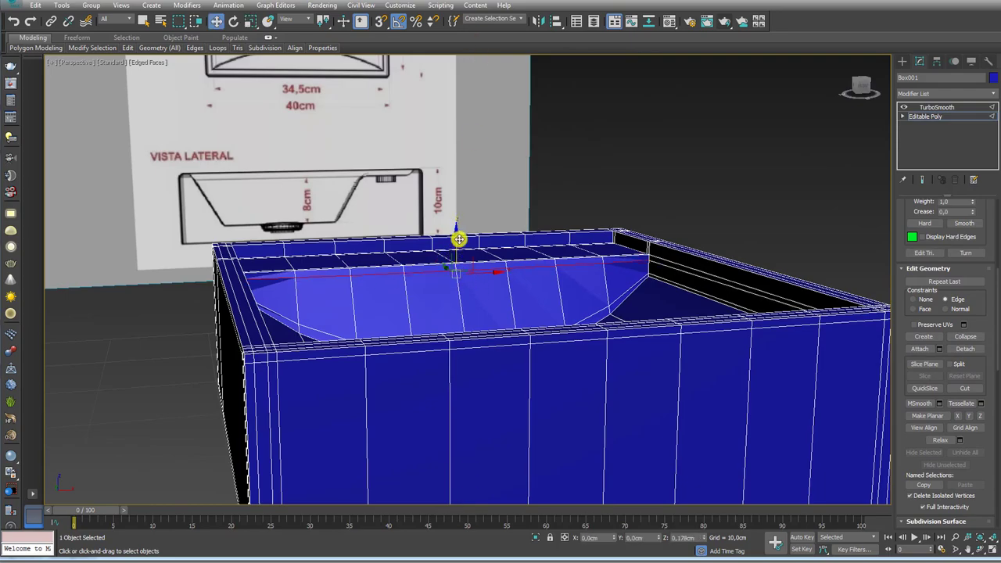
{"action": "mouse_move", "coordinate": [514, 269]}
{"action": "middle_mouse_down", "text": "alt"}
{"action": "mouse_move", "coordinate": [409, 281]}
{"action": "mouse_move", "coordinate": [402, 297]}
{"action": "mouse_move", "coordinate": [382, 299]}
{"action": "mouse_move", "coordinate": [290, 245]}
{"action": "mouse_move", "coordinate": [355, 230]}
{"action": "middle_mouse_up", "text": "alt"}
Raise an edge on the basin's left wall slightly on Z.
{"action": "left_click", "coordinate": [354, 229]}
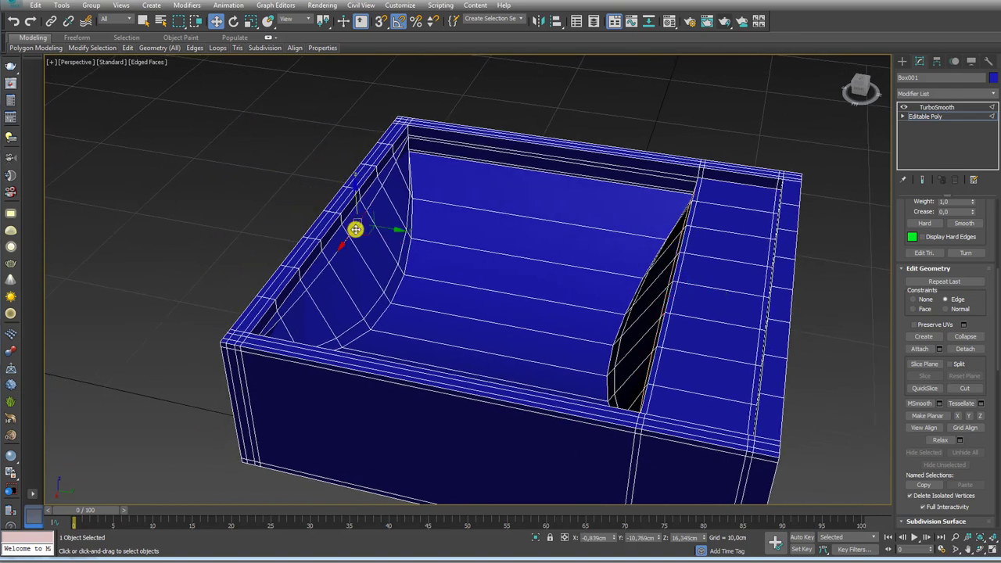
{"action": "left_click", "coordinate": [321, 274], "text": "ctrl"}
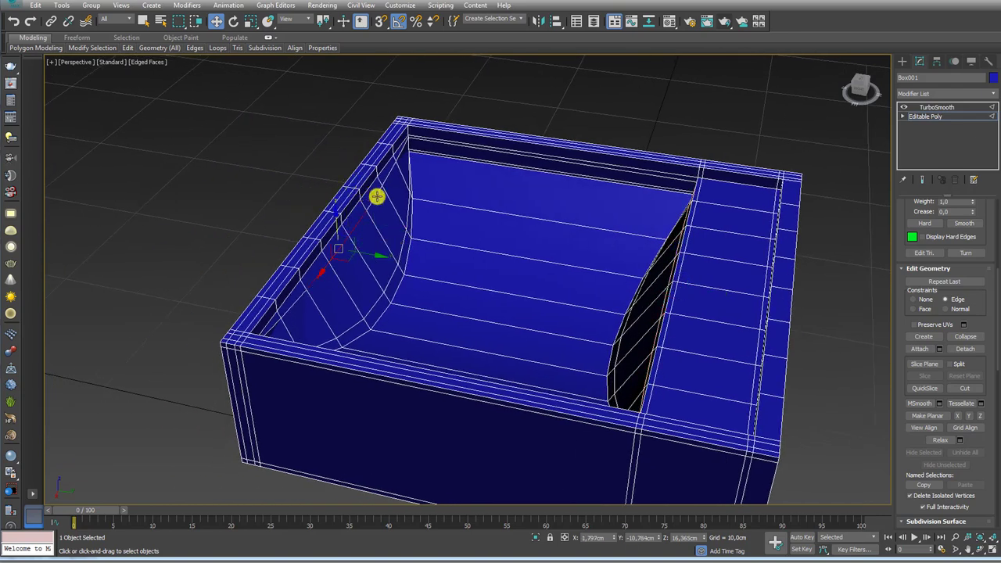
{"action": "middle_click_drag", "start_coordinate": [393, 167], "coordinate": [254, 285], "text": "alt"}
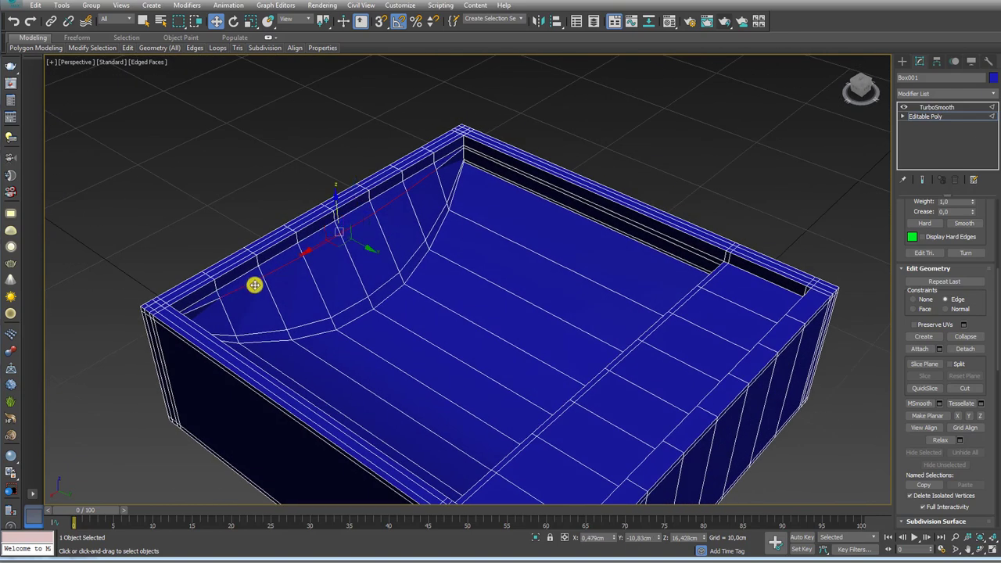
{"action": "key", "text": "e"}
{"action": "key", "text": "r"}
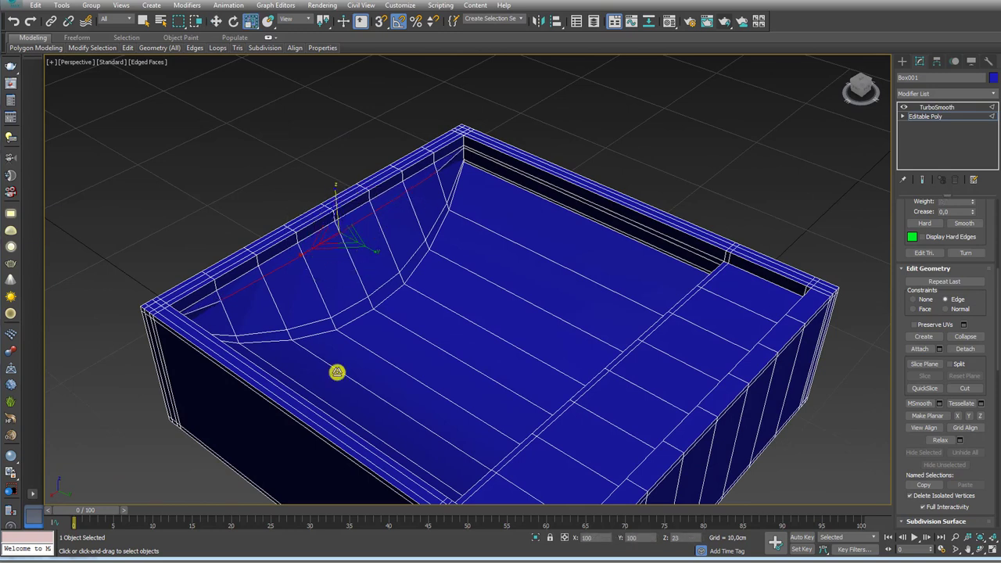
{"action": "key", "text": "w"}
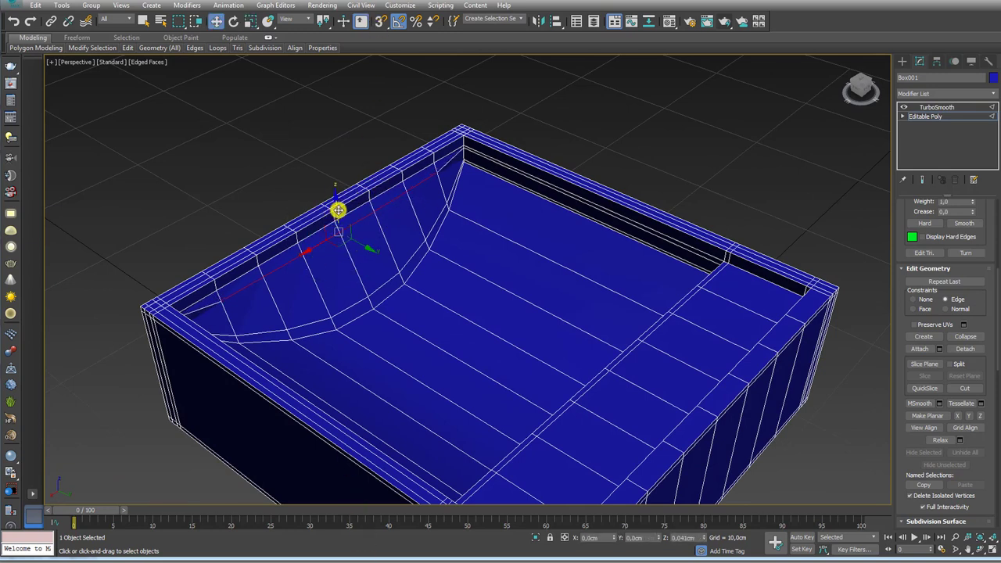
{"action": "left_click_drag", "start_coordinate": [341, 202], "coordinate": [340, 197]}
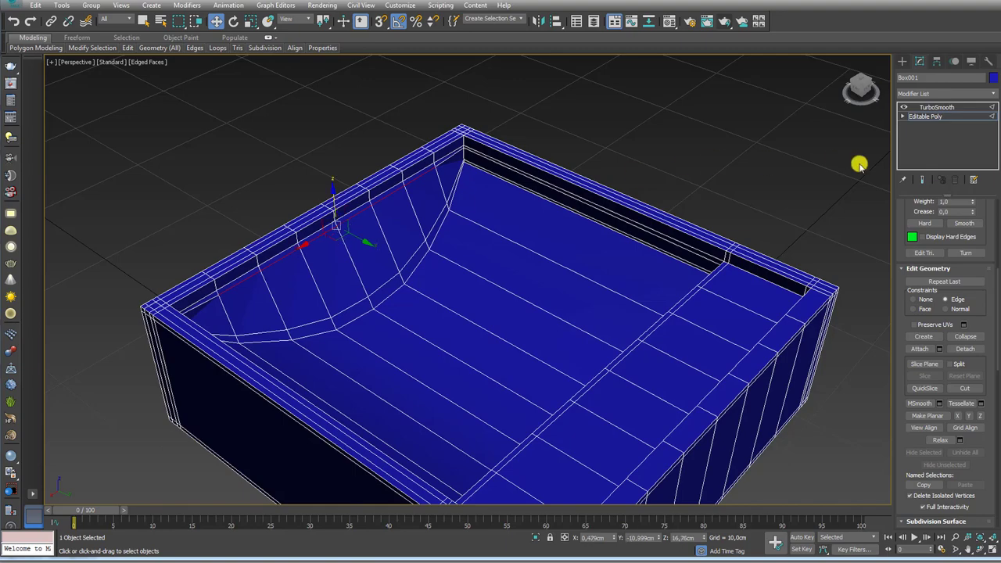
Preview the sink with TurboSmooth, then return to the Editable Poly level.
{"action": "left_click", "coordinate": [930, 110]}
{"action": "mouse_move", "coordinate": [433, 254]}
{"action": "middle_mouse_down", "text": "alt"}
{"action": "mouse_move", "coordinate": [461, 268]}
{"action": "mouse_move", "coordinate": [455, 221]}
{"action": "mouse_move", "coordinate": [521, 207]}
{"action": "middle_mouse_up", "text": "alt"}
{"action": "left_click_drag", "start_coordinate": [521, 175], "coordinate": [373, 180]}
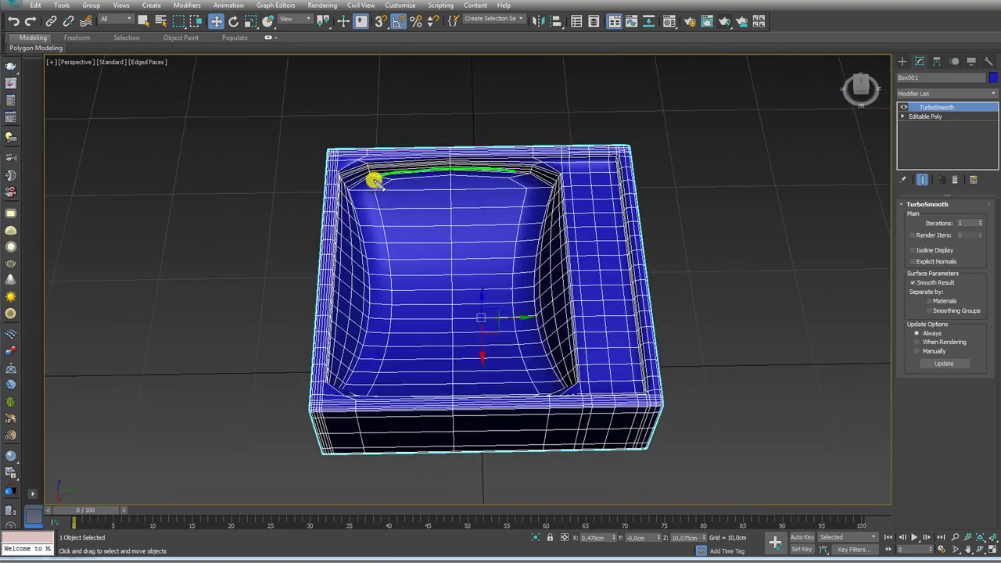
{"action": "left_click", "coordinate": [926, 115]}
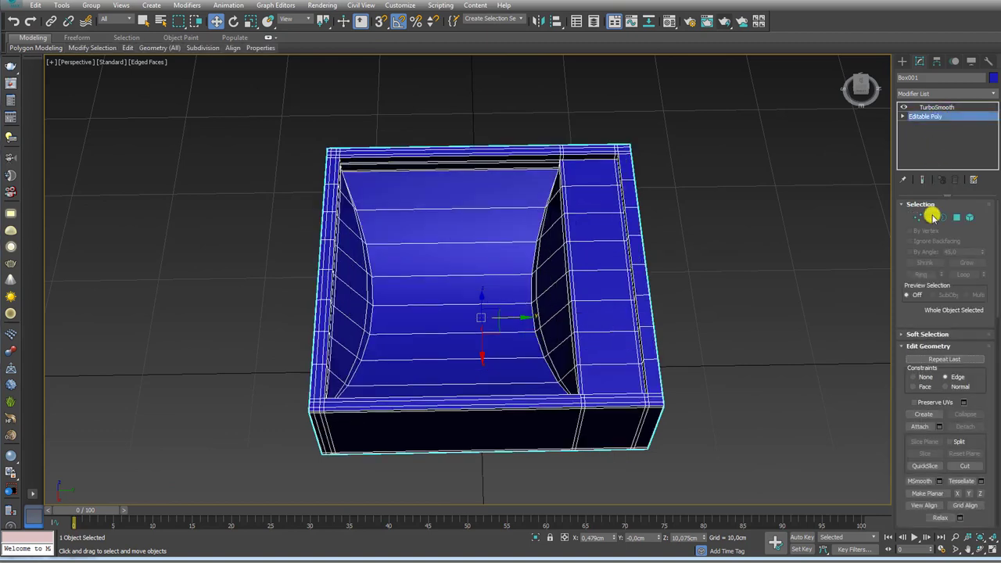
Ring-select a basin floor edge and start connecting two new edges across it.
{"action": "left_click", "coordinate": [931, 217]}
{"action": "left_click", "coordinate": [500, 210]}
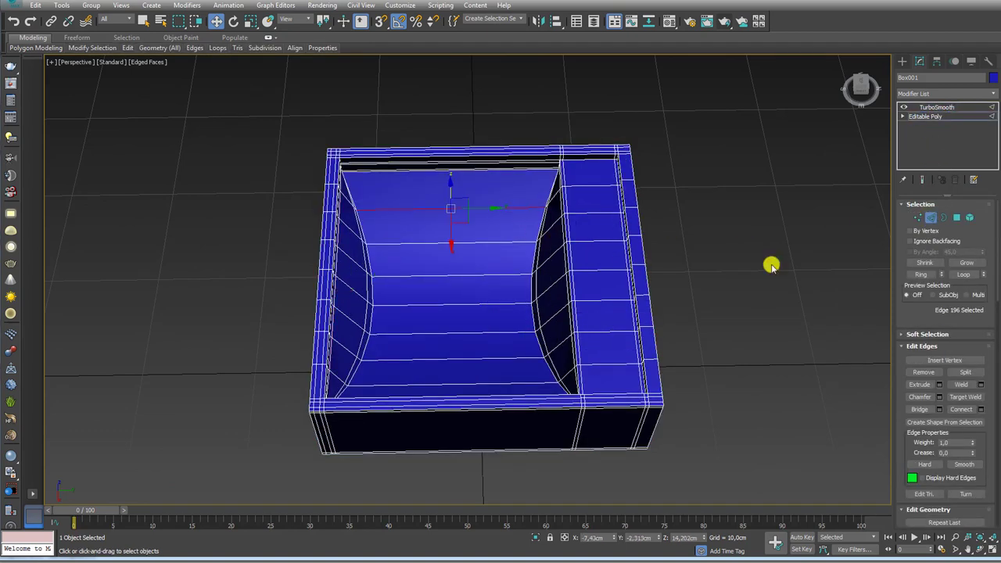
{"action": "left_click", "coordinate": [925, 276]}
{"action": "left_click", "coordinate": [980, 409]}
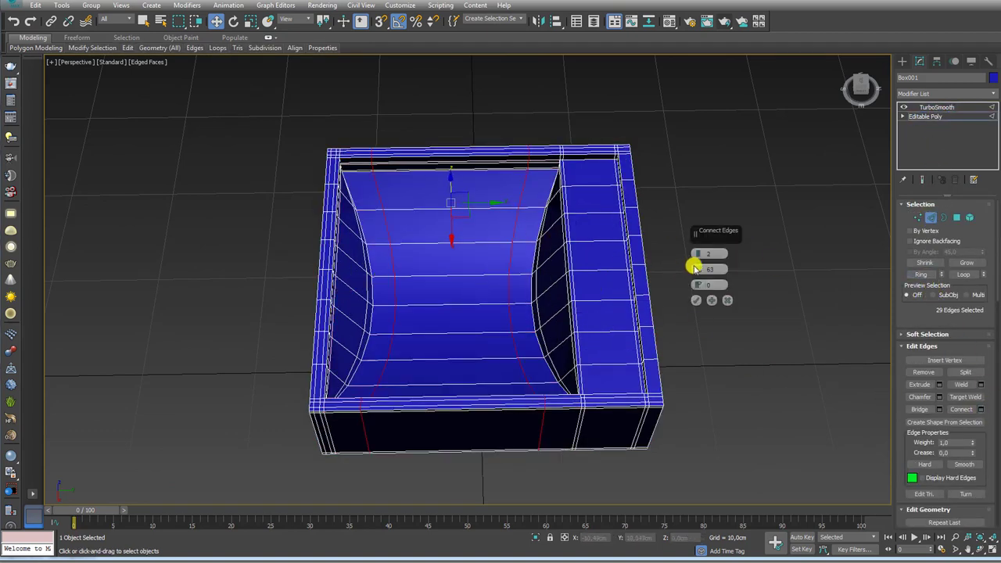
Pinch the two new loops to 97 toward the basin ends, confirm, and enable TurboSmooth.
{"action": "left_click_drag", "start_coordinate": [698, 271], "coordinate": [693, 197]}
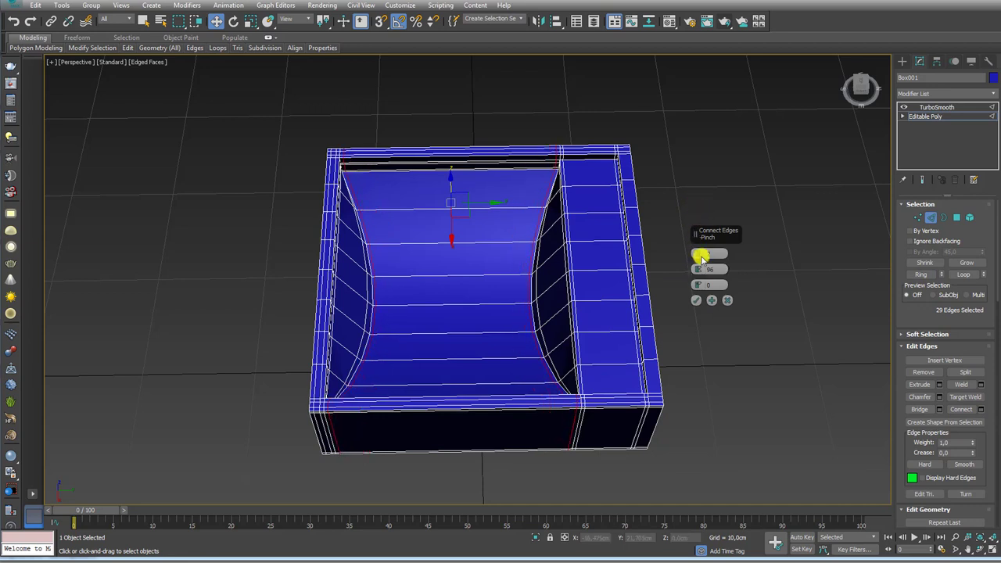
{"action": "left_click", "coordinate": [696, 299]}
{"action": "left_click", "coordinate": [936, 107]}
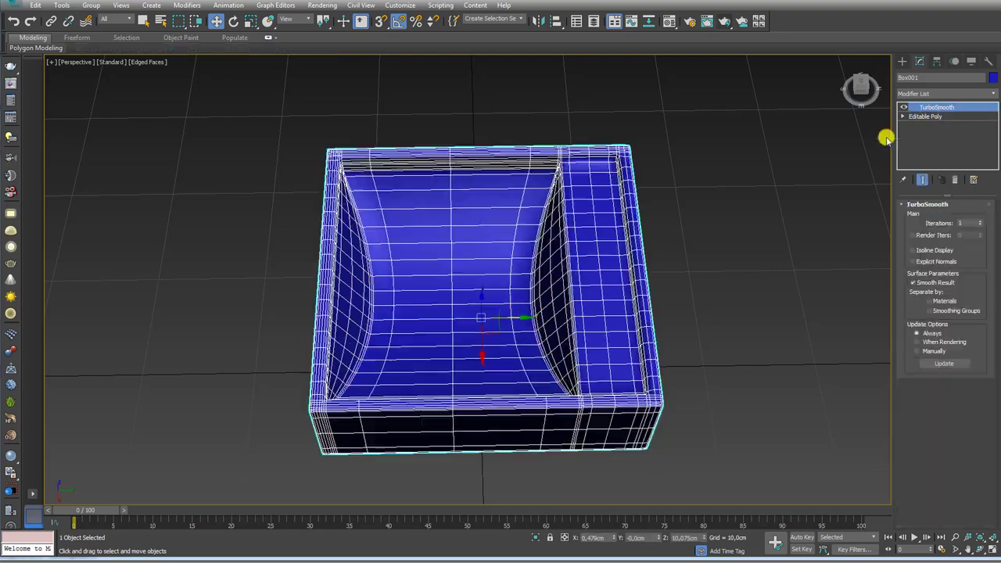
Inspect the smoothed sink, then return to Editable Poly with edged faces shown.
{"action": "middle_click_drag", "start_coordinate": [636, 250], "coordinate": [650, 268], "text": "alt"}
{"action": "key", "text": "F4"}
{"action": "mouse_move", "coordinate": [575, 293]}
{"action": "middle_mouse_down", "text": "alt"}
{"action": "mouse_move", "coordinate": [589, 321]}
{"action": "mouse_move", "coordinate": [699, 230]}
{"action": "mouse_move", "coordinate": [723, 271]}
{"action": "mouse_move", "coordinate": [670, 297]}
{"action": "mouse_move", "coordinate": [520, 312]}
{"action": "middle_mouse_up", "text": "alt"}
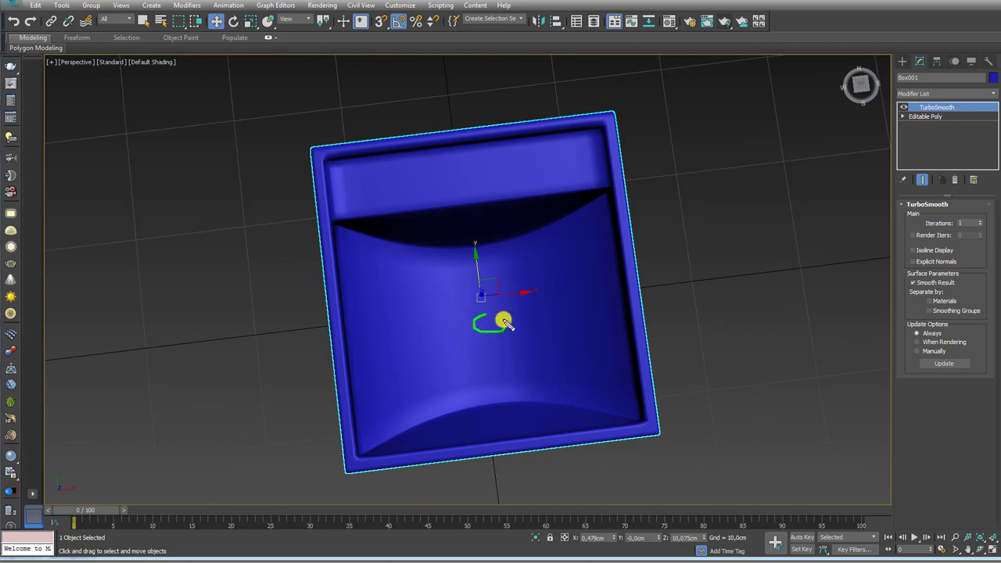
{"action": "left_click", "coordinate": [936, 117]}
{"action": "mouse_move", "coordinate": [509, 355]}
{"action": "middle_mouse_down", "text": "alt"}
{"action": "mouse_move", "coordinate": [648, 230]}
{"action": "mouse_move", "coordinate": [870, 92]}
{"action": "middle_mouse_up", "text": "alt"}
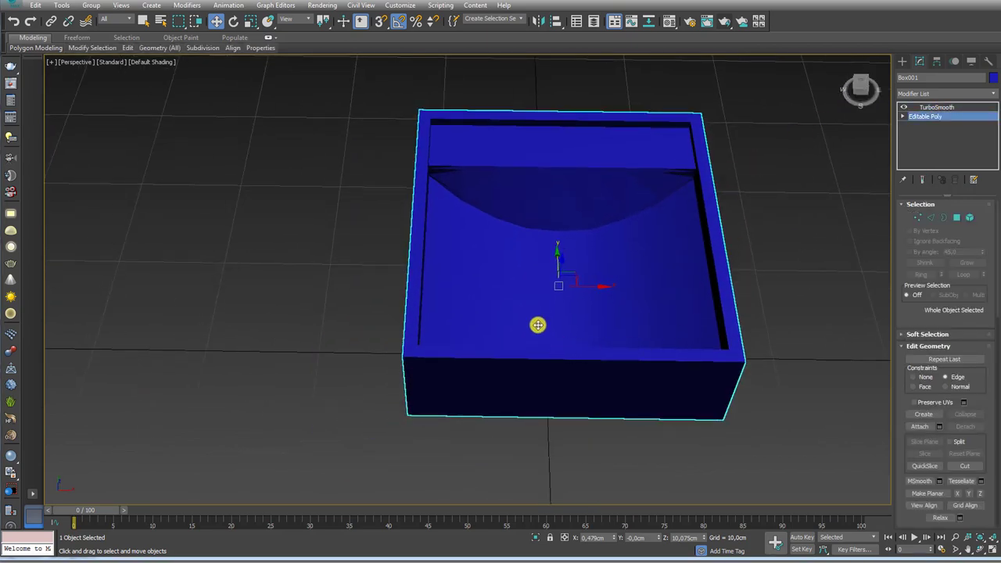
{"action": "mouse_move", "coordinate": [593, 313]}
{"action": "middle_mouse_down", "text": "alt"}
{"action": "mouse_move", "coordinate": [605, 333]}
{"action": "mouse_move", "coordinate": [571, 254]}
{"action": "middle_mouse_up", "text": "alt"}
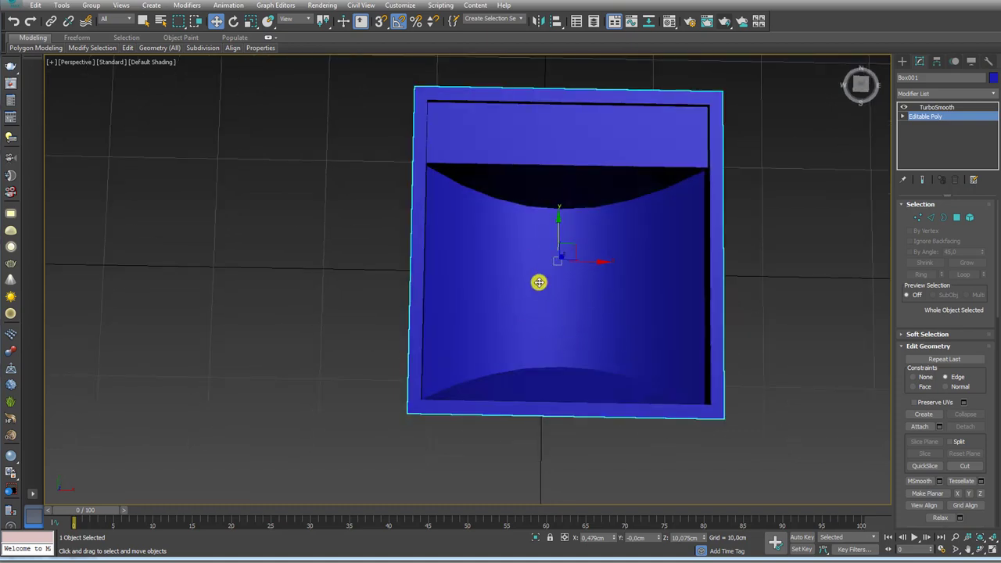
{"action": "key", "text": "F4"}
Connect the vertical edge ring across the basin with 3 evenly spaced loops, pinch 0.
{"action": "left_click", "coordinate": [930, 218]}
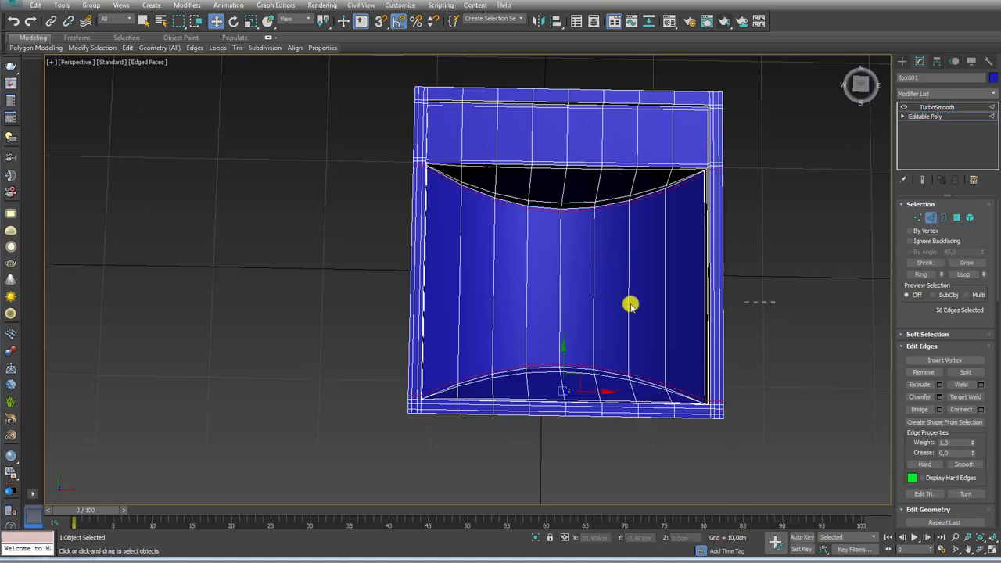
{"action": "double_click", "coordinate": [630, 302]}
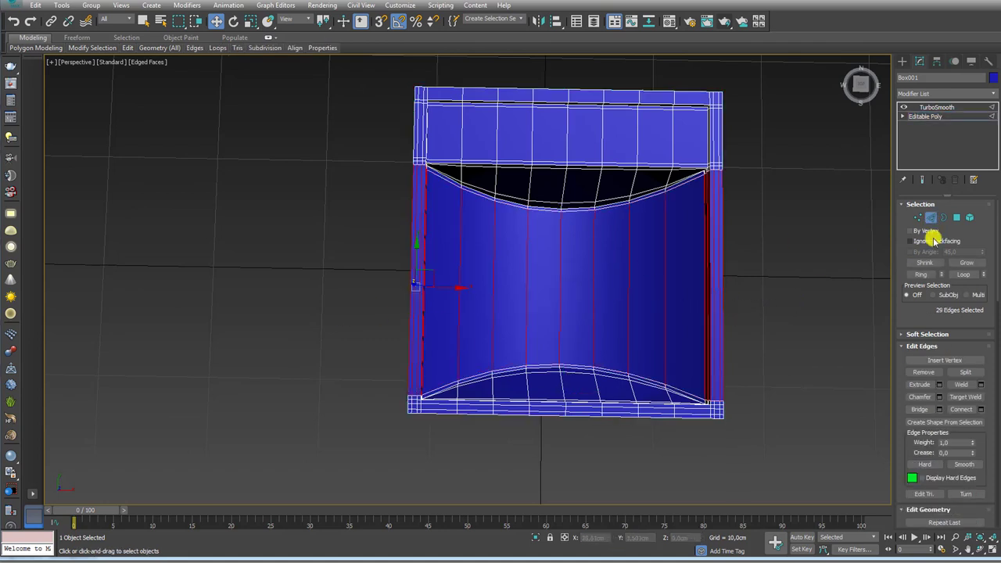
{"action": "left_click", "coordinate": [979, 409]}
{"action": "right_click", "coordinate": [698, 268]}
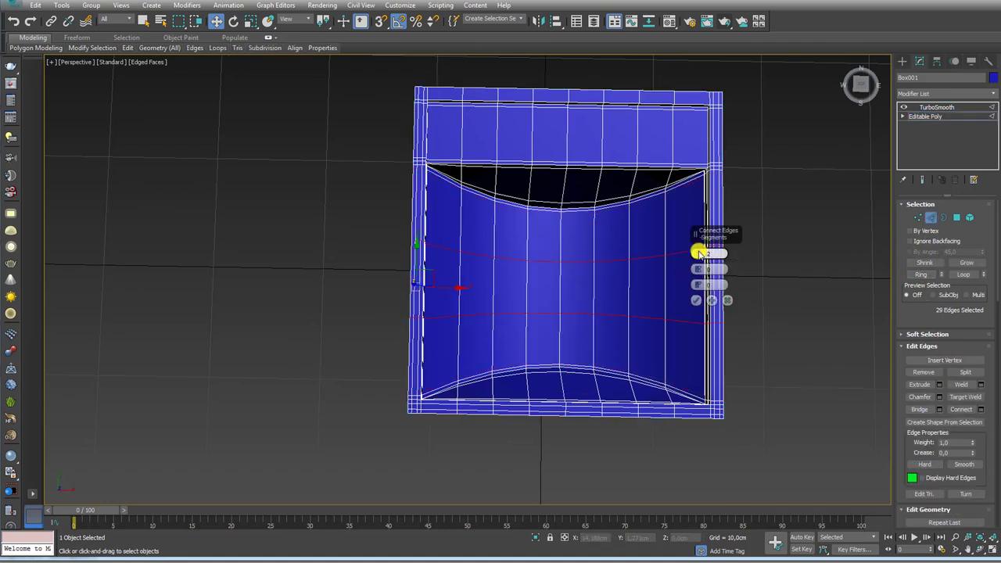
{"action": "left_click_drag", "start_coordinate": [698, 253], "coordinate": [529, 221]}
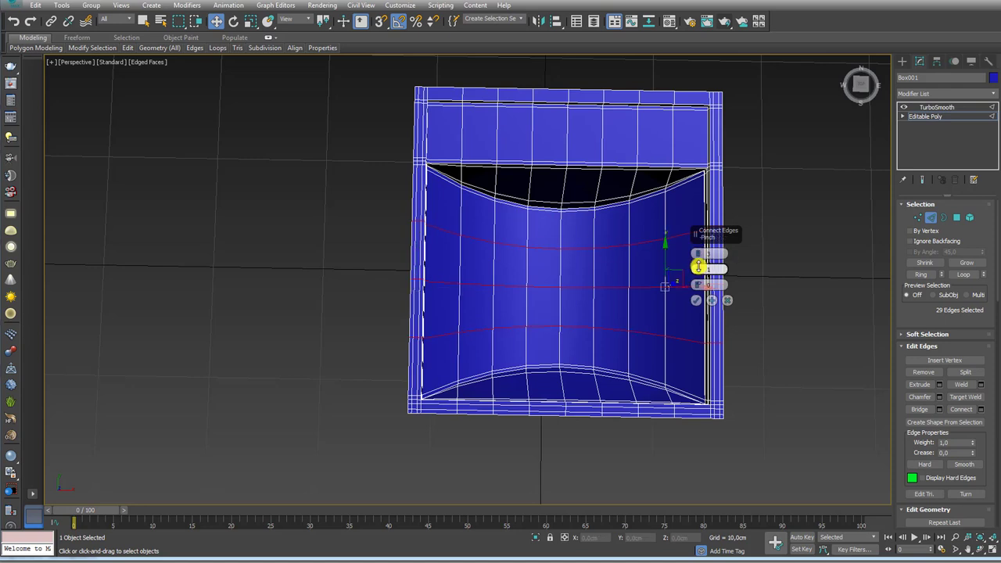
{"action": "left_click", "coordinate": [695, 300]}
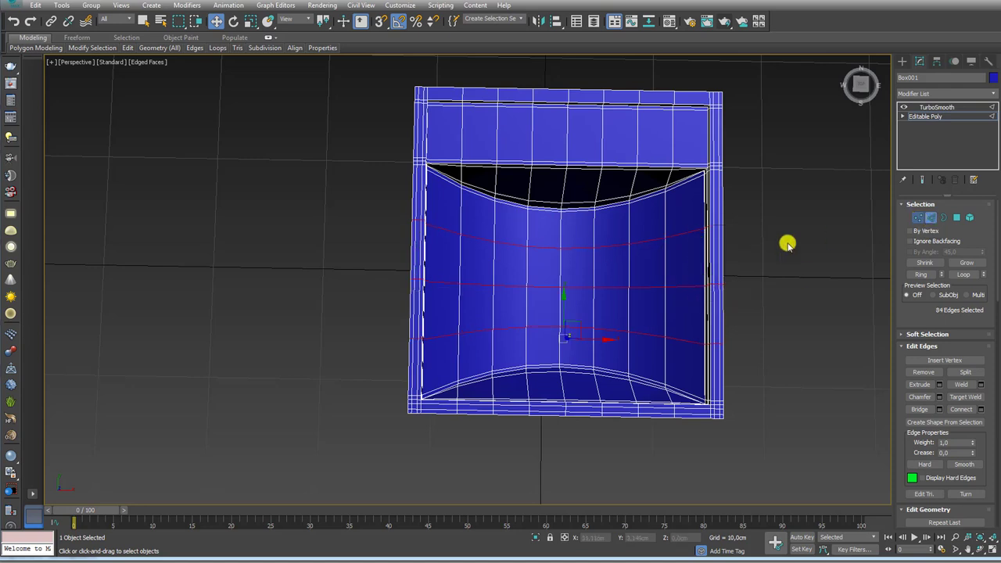
Scale the two centre floor vertices apart.
{"action": "key", "text": "1"}
{"action": "left_click", "coordinate": [592, 283]}
{"action": "left_click", "coordinate": [526, 283], "text": "ctrl"}
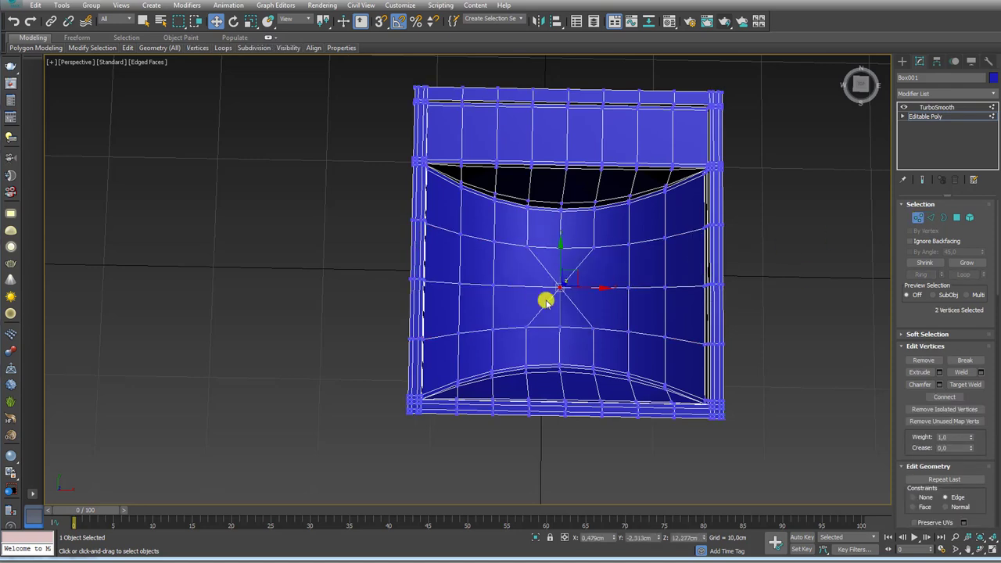
{"action": "scroll", "coordinate": [582, 290], "scroll_direction": "up", "scroll_amount": 4}
{"action": "key", "text": "r"}
{"action": "middle_click_drag", "start_coordinate": [615, 292], "coordinate": [603, 283], "text": "alt"}
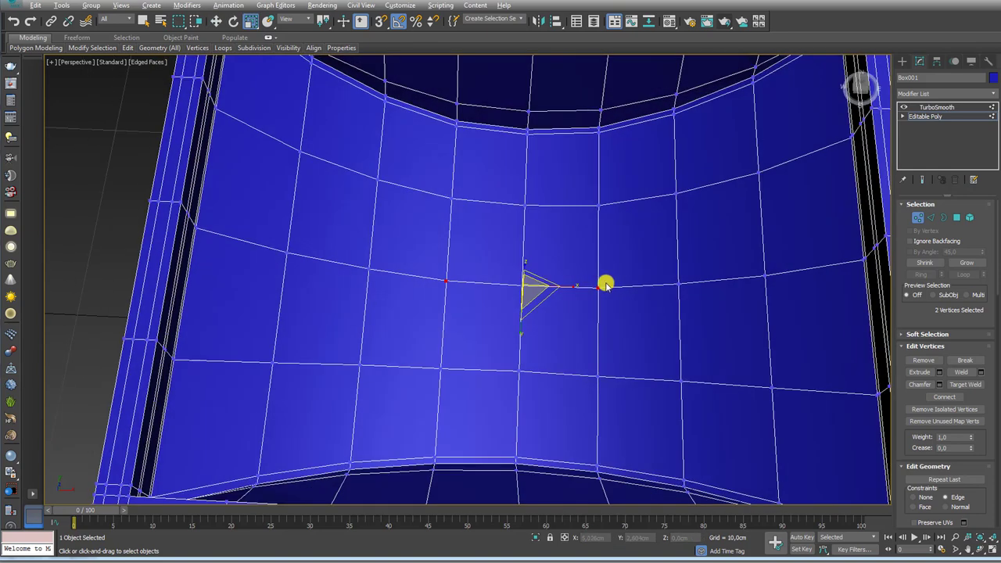
{"action": "left_click_drag", "start_coordinate": [570, 286], "coordinate": [587, 286]}
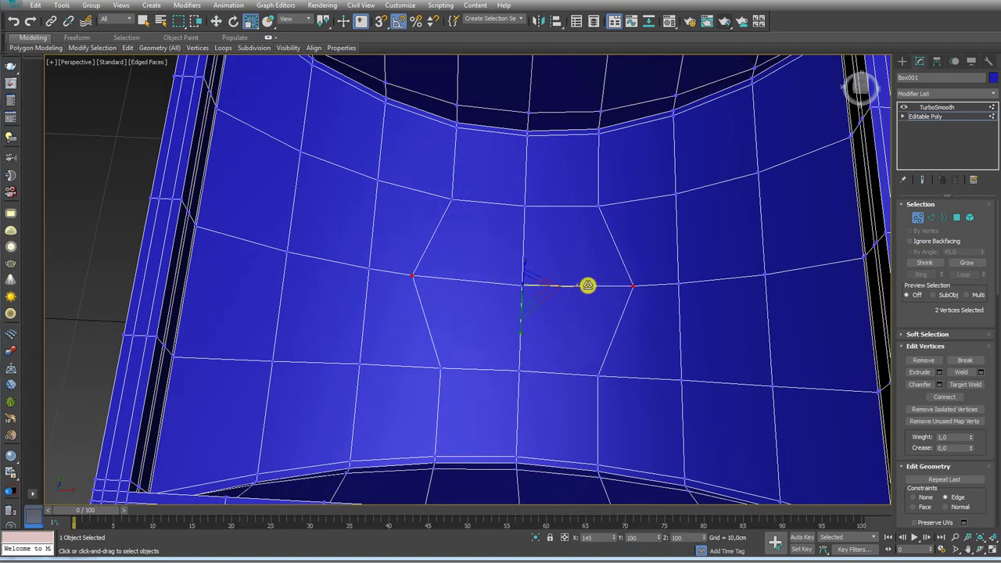
{"action": "scroll", "coordinate": [914, 332], "scroll_direction": "down", "scroll_amount": 3}
{"action": "scroll", "coordinate": [967, 300], "scroll_direction": "down", "scroll_amount": 2}
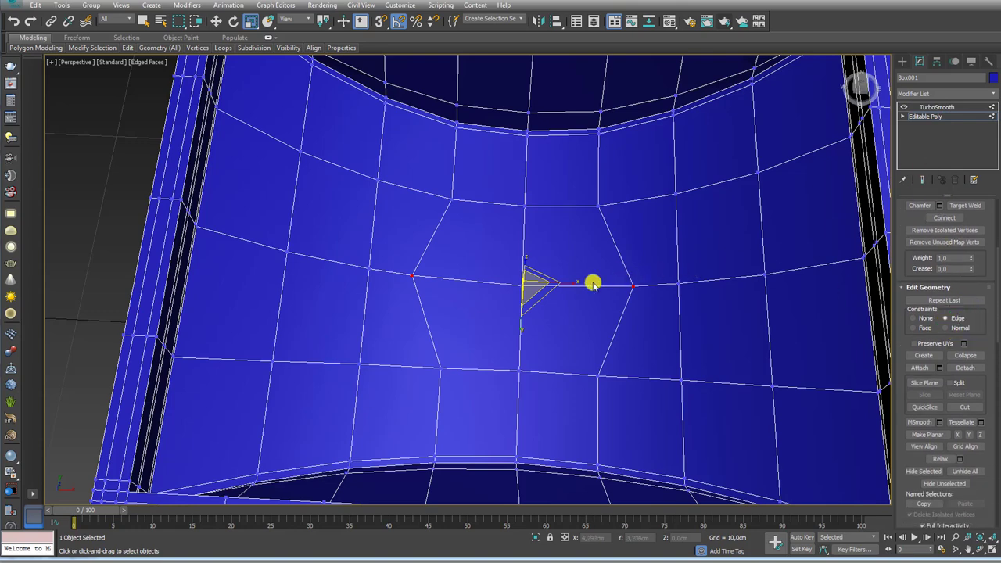
Spread the vertices above and below the floor centre apart.
{"action": "middle_click_drag", "start_coordinate": [592, 281], "coordinate": [571, 221], "text": "alt"}
{"action": "left_click", "coordinate": [526, 190]}
{"action": "left_click", "coordinate": [508, 369], "text": "ctrl"}
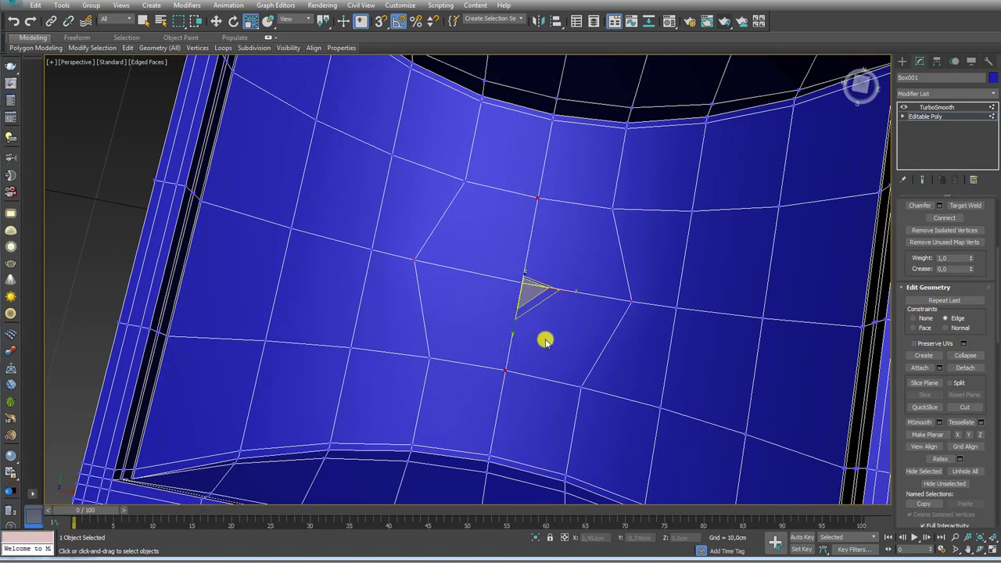
{"action": "left_click_drag", "start_coordinate": [513, 335], "coordinate": [508, 345]}
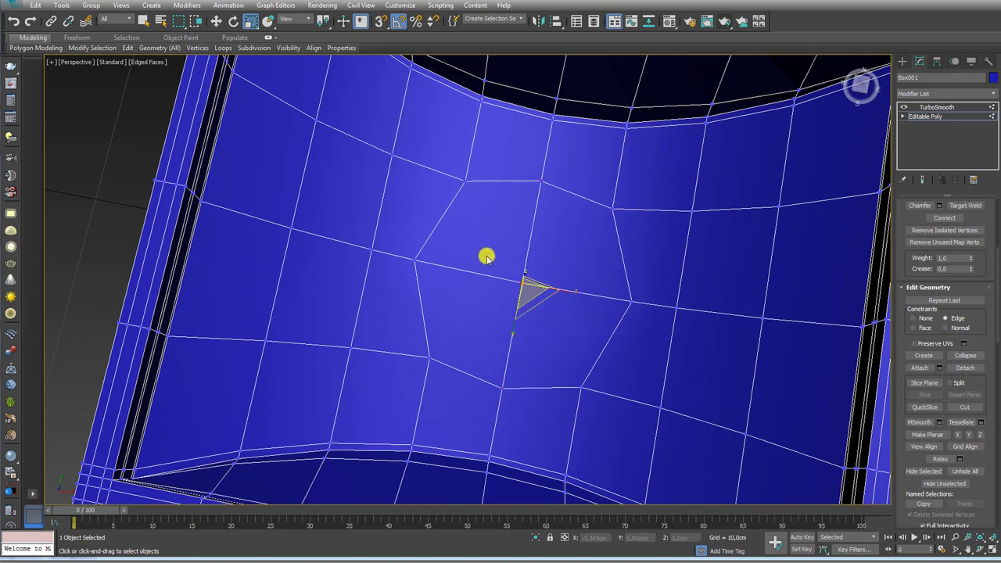
Select the four surrounding vertices together with the centre vertex.
{"action": "left_click", "coordinate": [464, 180], "text": "ctrl"}
{"action": "left_click", "coordinate": [612, 209], "text": "ctrl"}
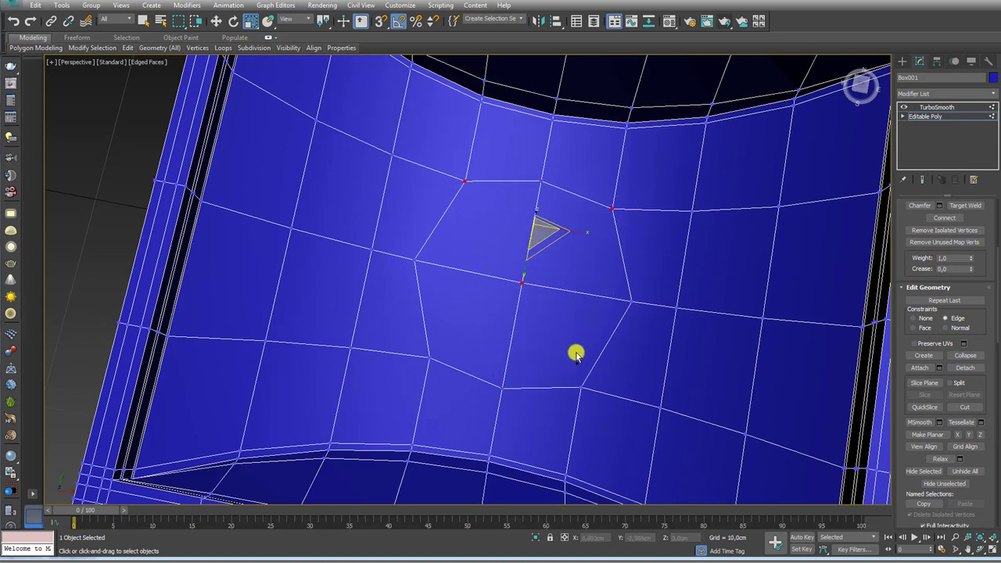
{"action": "left_click", "coordinate": [580, 387], "text": "ctrl"}
{"action": "left_click", "coordinate": [429, 358], "text": "ctrl"}
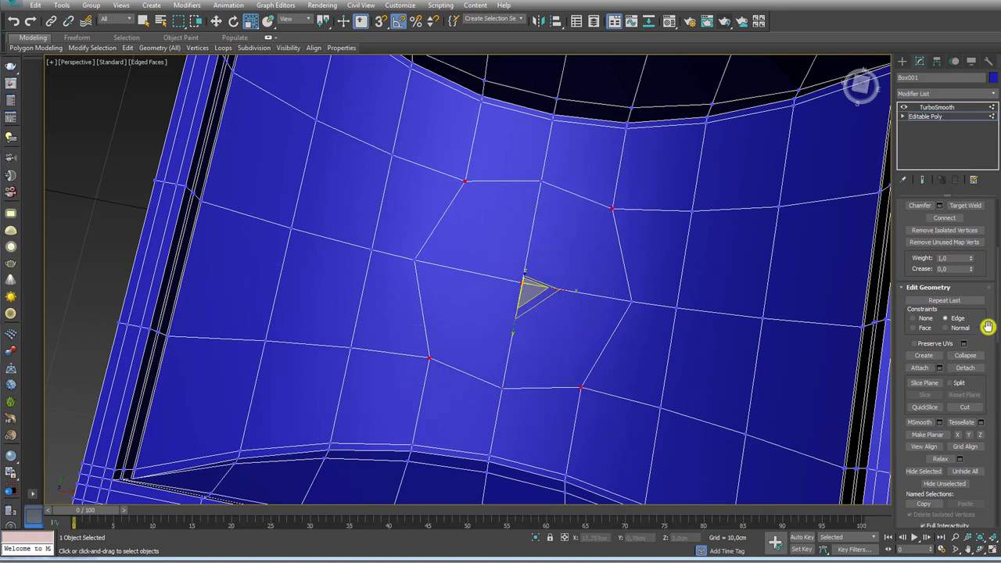
{"action": "left_click_drag", "start_coordinate": [987, 326], "coordinate": [973, 353]}
{"action": "scroll", "coordinate": [970, 346], "scroll_direction": "up", "scroll_amount": 2}
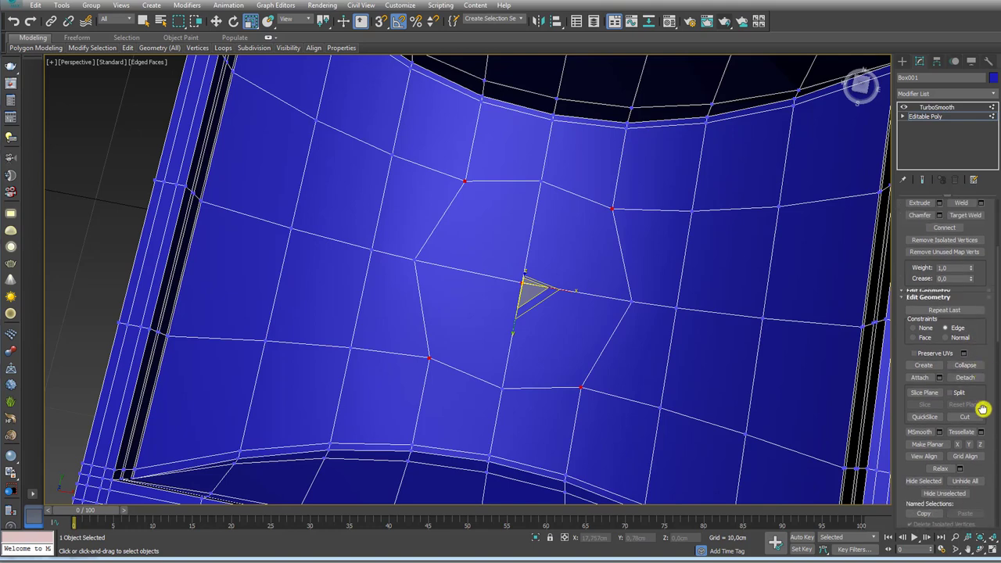
{"action": "scroll", "coordinate": [977, 376], "scroll_direction": "up", "scroll_amount": 2}
Connect the centre vertex to its four neighbours and chamfer it 1.634cm into an octagon.
{"action": "left_click", "coordinate": [944, 350]}
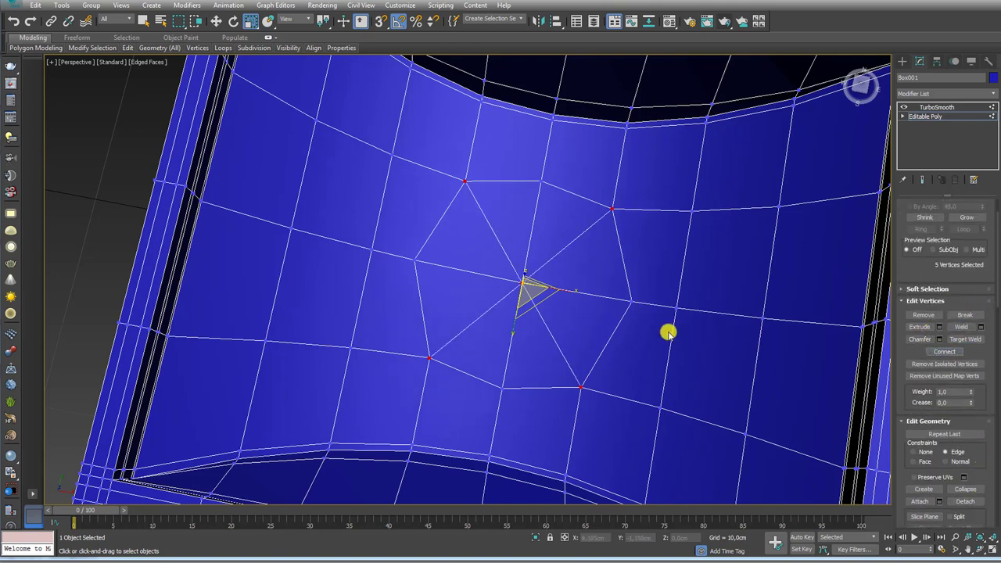
{"action": "left_click", "coordinate": [519, 282]}
{"action": "middle_click_drag", "start_coordinate": [582, 310], "coordinate": [525, 276], "text": "alt"}
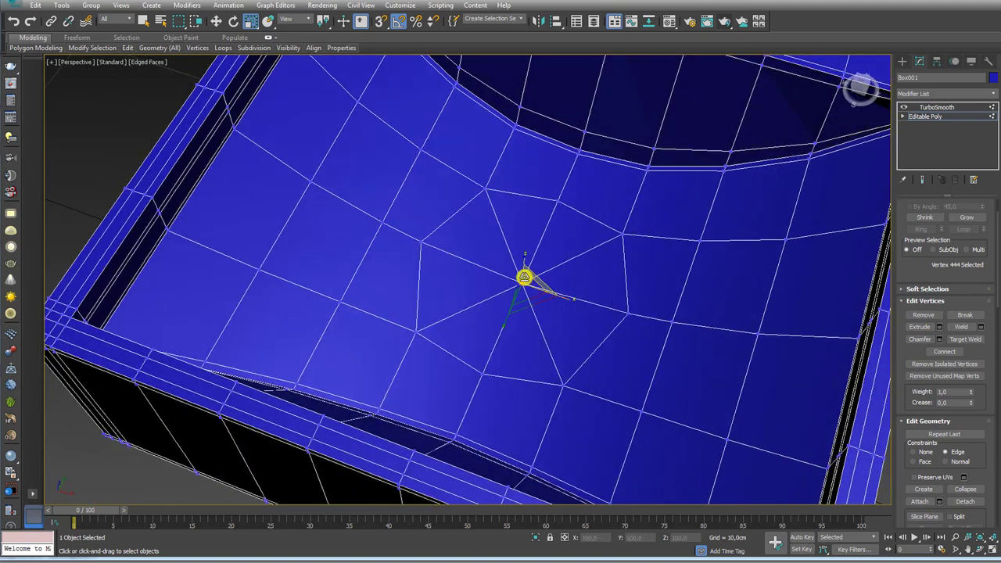
{"action": "left_click", "coordinate": [940, 338]}
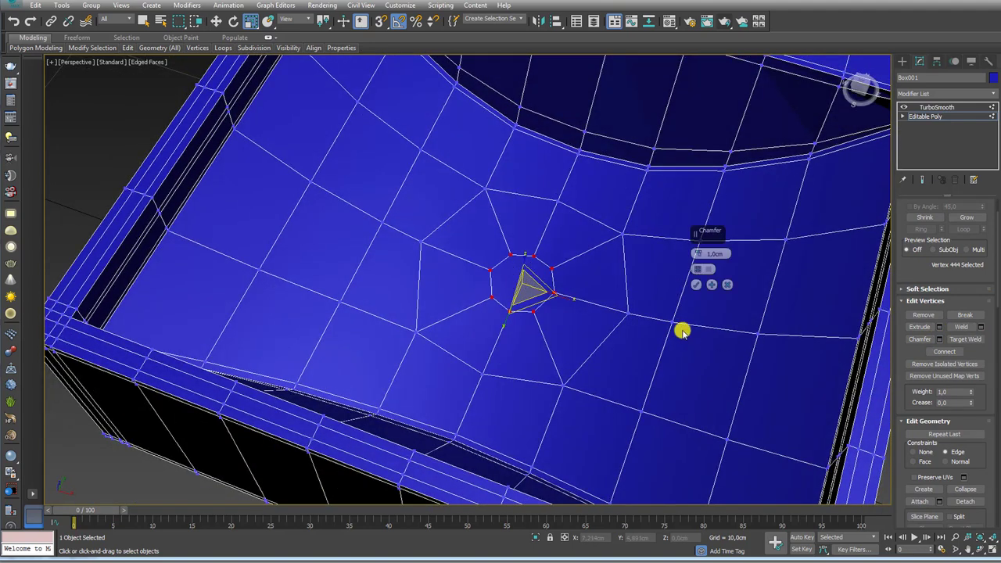
{"action": "left_click_drag", "start_coordinate": [694, 252], "coordinate": [696, 247]}
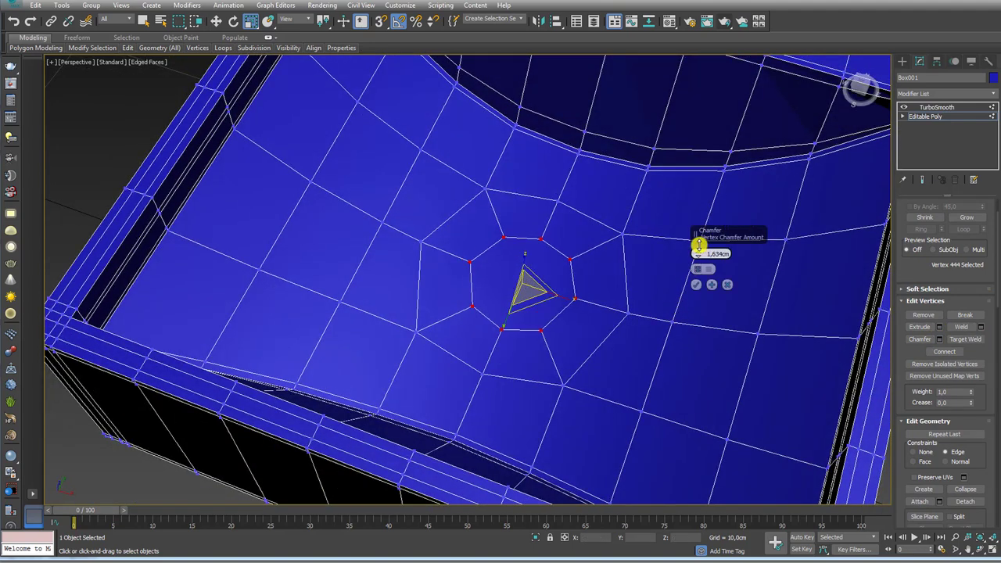
{"action": "left_click", "coordinate": [696, 288]}
Inset the central octagon polygon by 0.106cm.
{"action": "middle_click_drag", "start_coordinate": [555, 266], "coordinate": [882, 180], "text": "alt"}
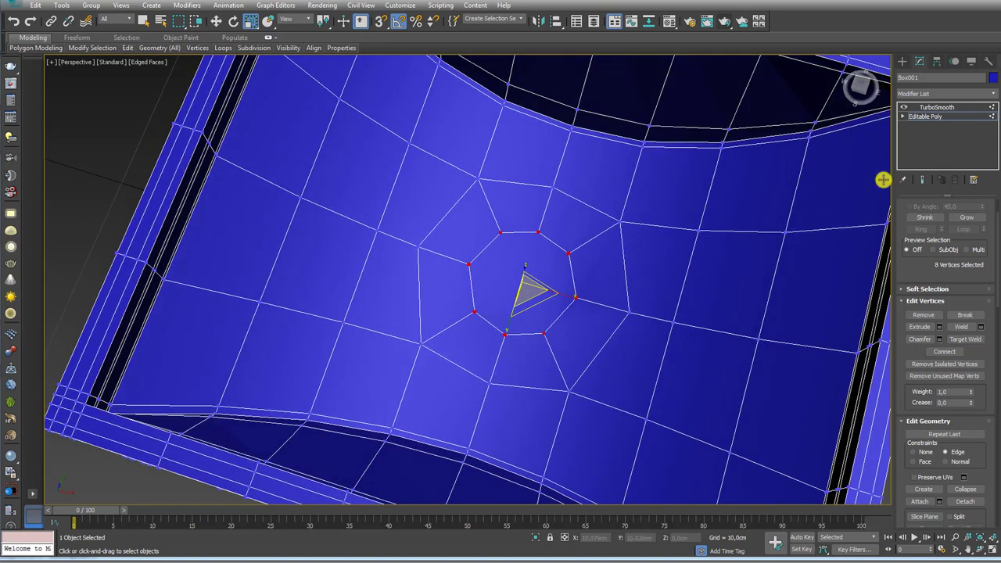
{"action": "left_click", "coordinate": [903, 116]}
{"action": "left_click", "coordinate": [924, 152]}
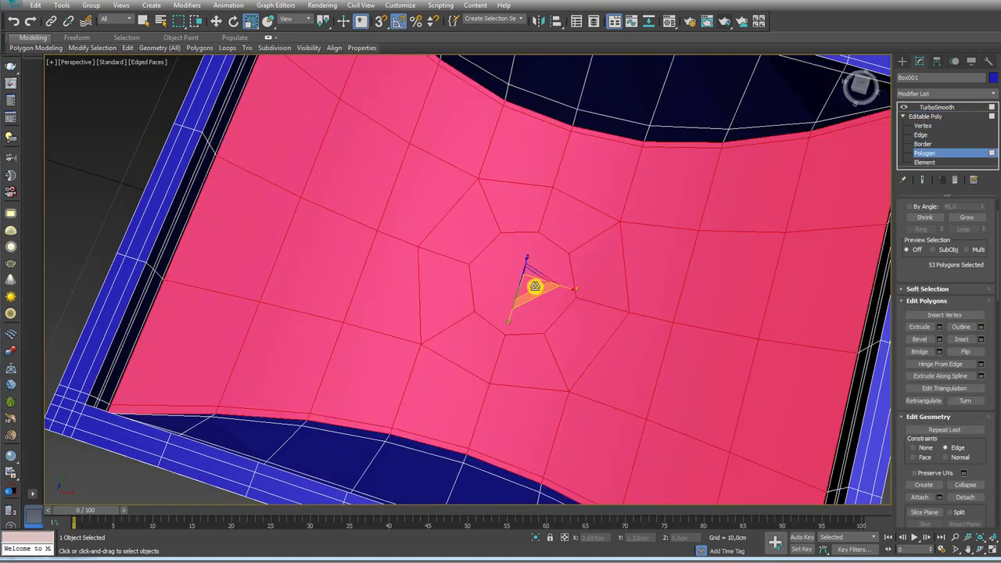
{"action": "left_click", "coordinate": [534, 284]}
{"action": "left_click", "coordinate": [980, 340]}
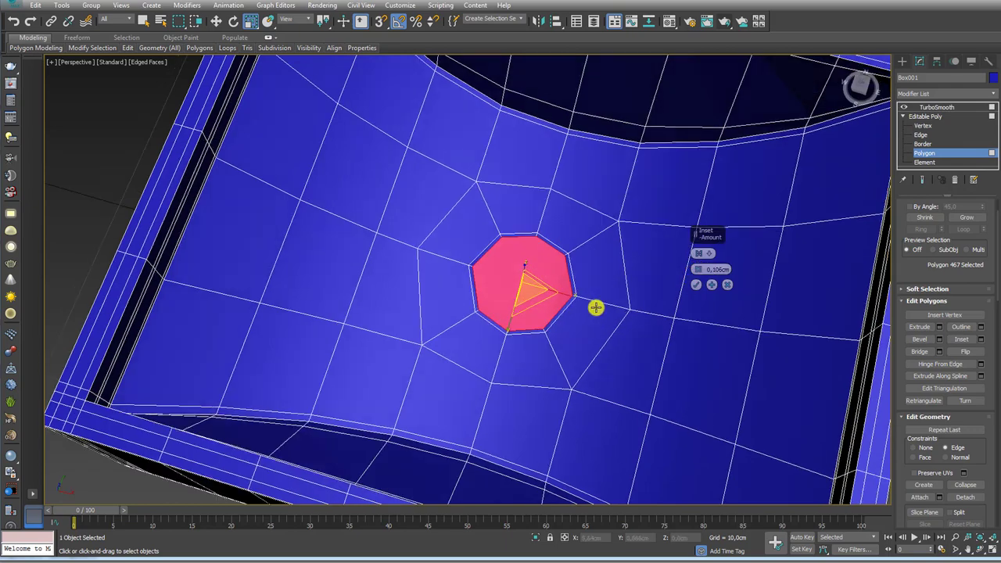
{"action": "middle_click_drag", "start_coordinate": [637, 312], "coordinate": [679, 271], "text": "alt"}
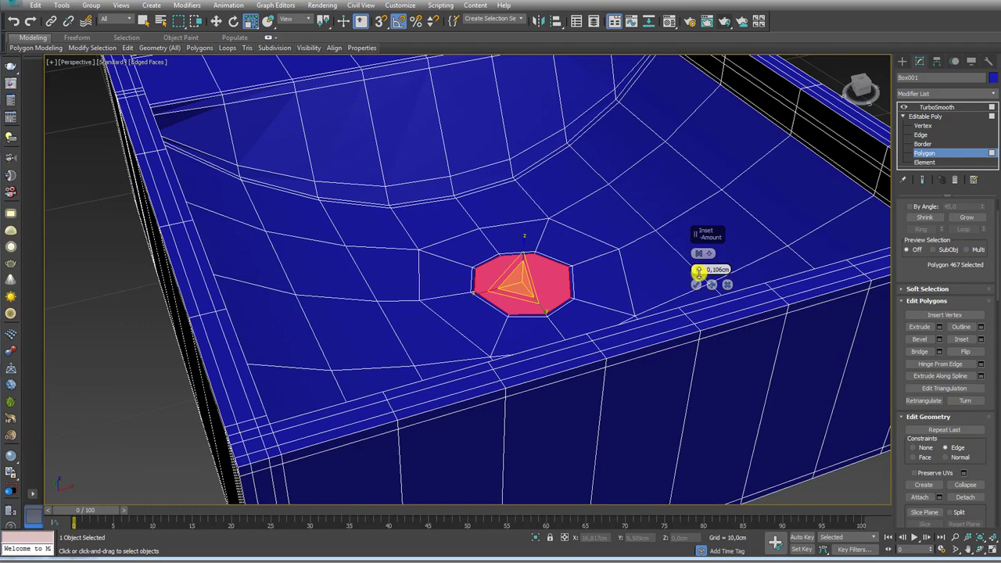
{"action": "left_click", "coordinate": [696, 283]}
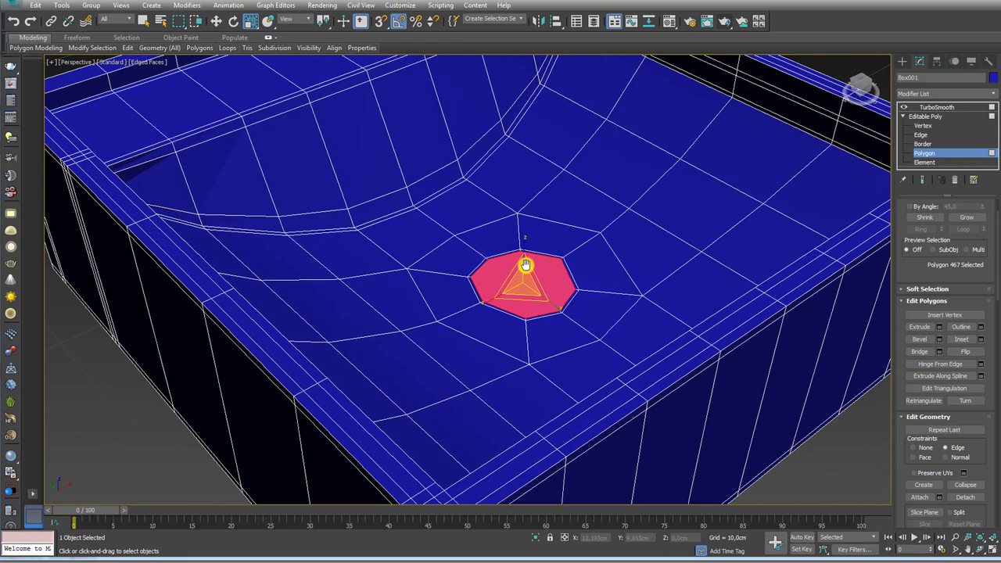
{"action": "scroll", "coordinate": [524, 294], "scroll_direction": "up", "scroll_amount": 5}
{"action": "mouse_move", "coordinate": [520, 268]}
{"action": "left_mouse_down"}
{"action": "mouse_move", "coordinate": [521, 360]}
{"action": "mouse_move", "coordinate": [521, 261]}
{"action": "mouse_move", "coordinate": [531, 380]}
{"action": "mouse_move", "coordinate": [996, 292]}
{"action": "left_mouse_up"}
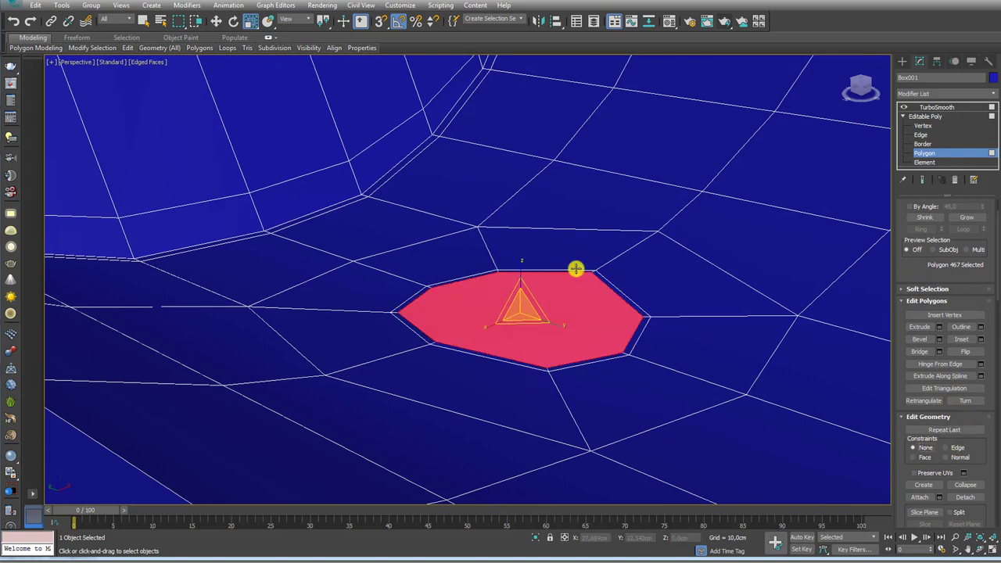
Flatten the octagon polygon to 10% on Z and shrink it slightly.
{"action": "left_click_drag", "start_coordinate": [530, 269], "coordinate": [520, 331]}
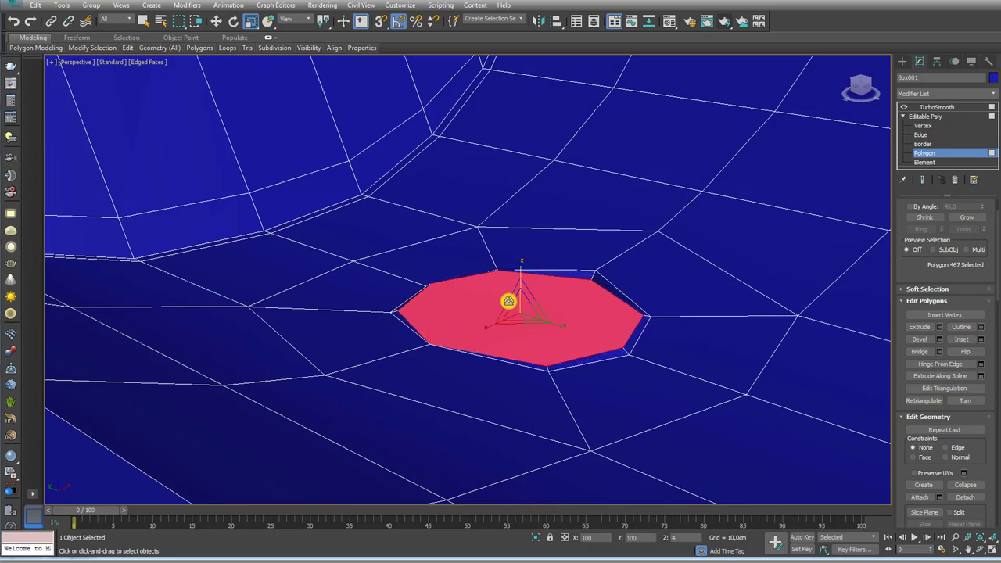
{"action": "scroll", "coordinate": [539, 301], "scroll_direction": "up", "scroll_amount": 5}
{"action": "scroll", "coordinate": [532, 289], "scroll_direction": "down", "scroll_amount": 4}
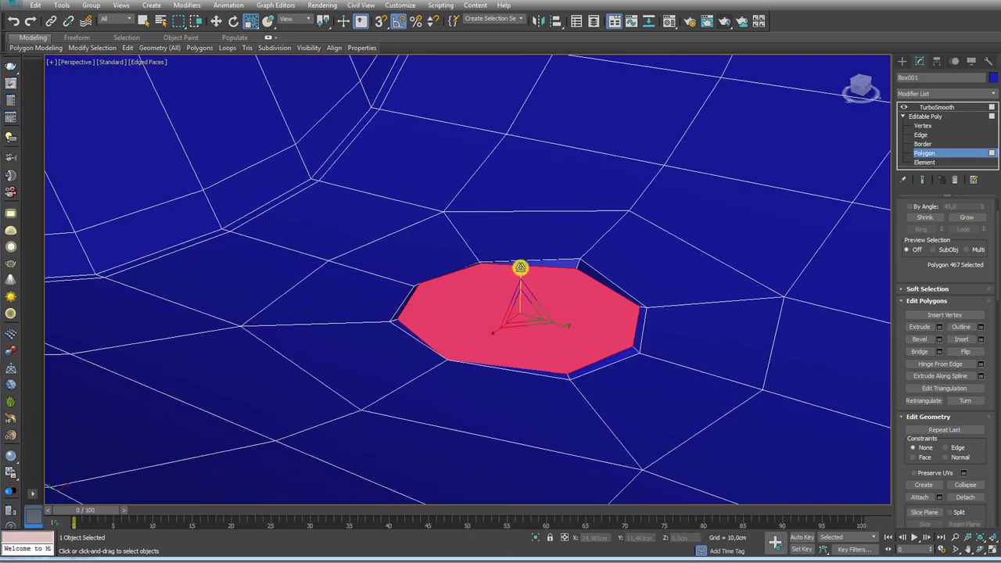
{"action": "mouse_move", "coordinate": [526, 366]}
{"action": "middle_mouse_down", "text": "alt"}
{"action": "mouse_move", "coordinate": [552, 351]}
{"action": "mouse_move", "coordinate": [562, 326]}
{"action": "middle_mouse_up", "text": "alt"}
{"action": "key", "text": "w"}
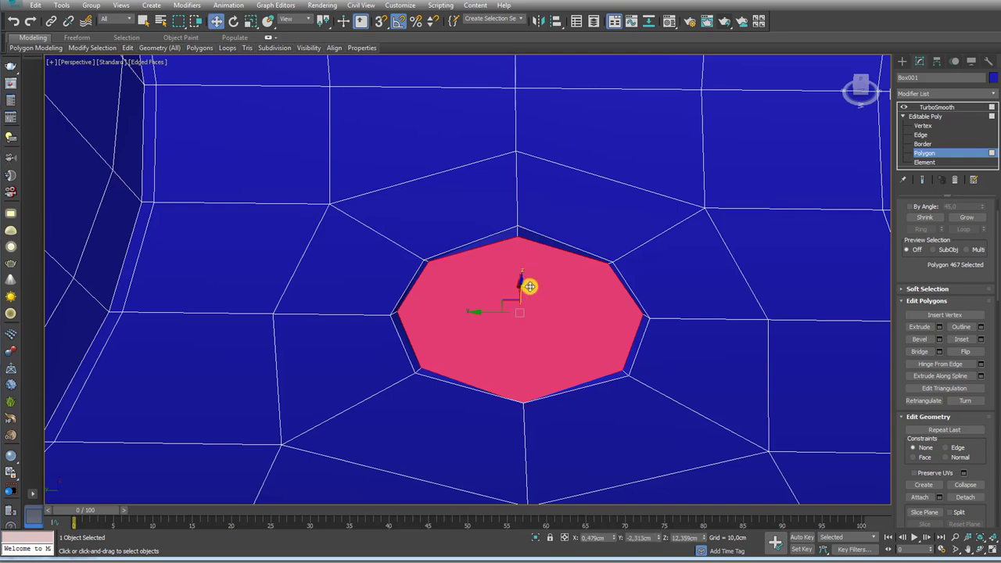
{"action": "key", "text": "e"}
{"action": "key", "text": "r"}
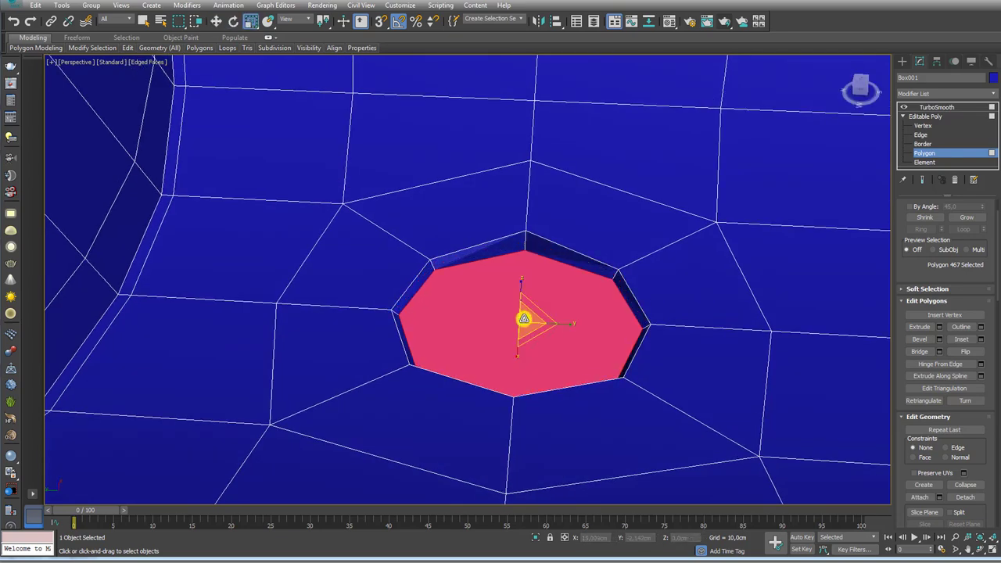
{"action": "left_click_drag", "start_coordinate": [525, 317], "coordinate": [531, 337]}
{"action": "middle_click_drag", "start_coordinate": [532, 315], "coordinate": [639, 297], "text": "alt"}
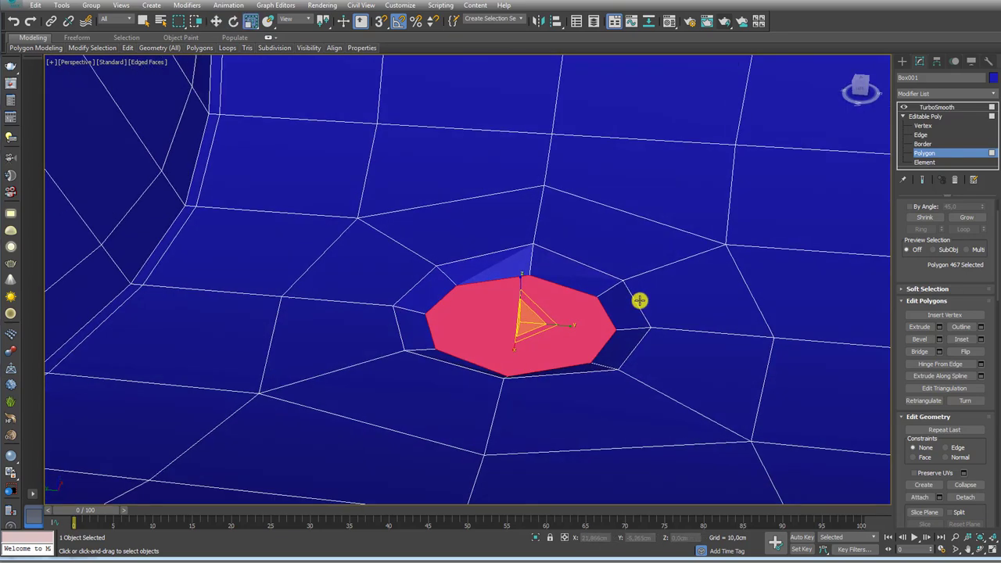
Ring the hole's border edges and connect them with two loops pinched to 67.
{"action": "left_click", "coordinate": [921, 134]}
{"action": "left_click", "coordinate": [612, 290]}
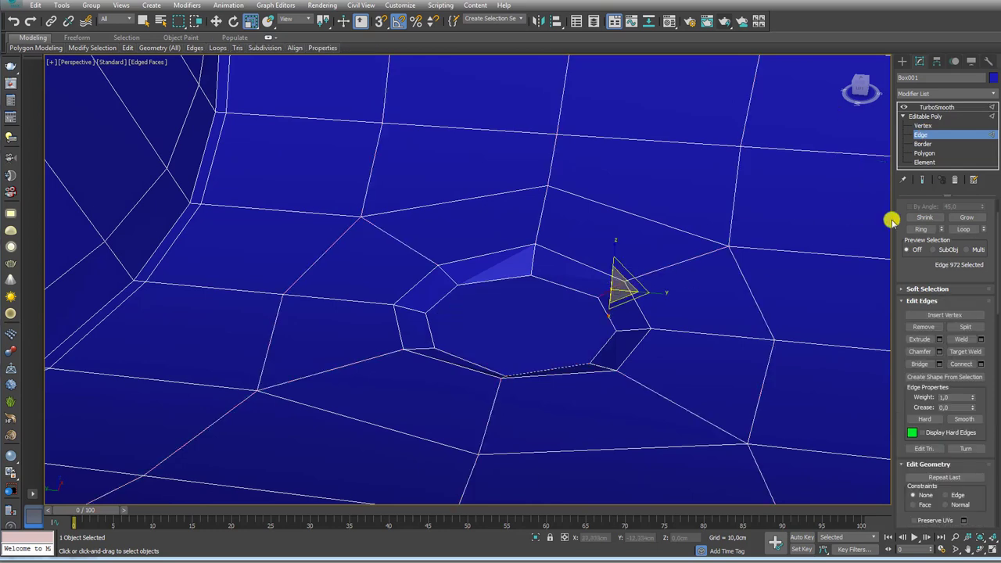
{"action": "left_click", "coordinate": [920, 228]}
{"action": "left_click", "coordinate": [981, 364]}
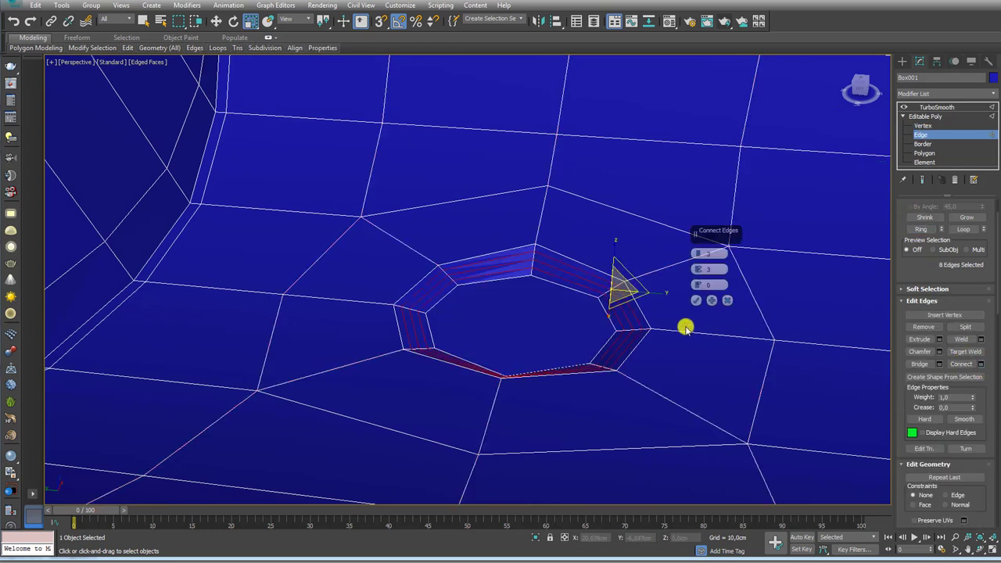
{"action": "left_click_drag", "start_coordinate": [697, 249], "coordinate": [697, 252]}
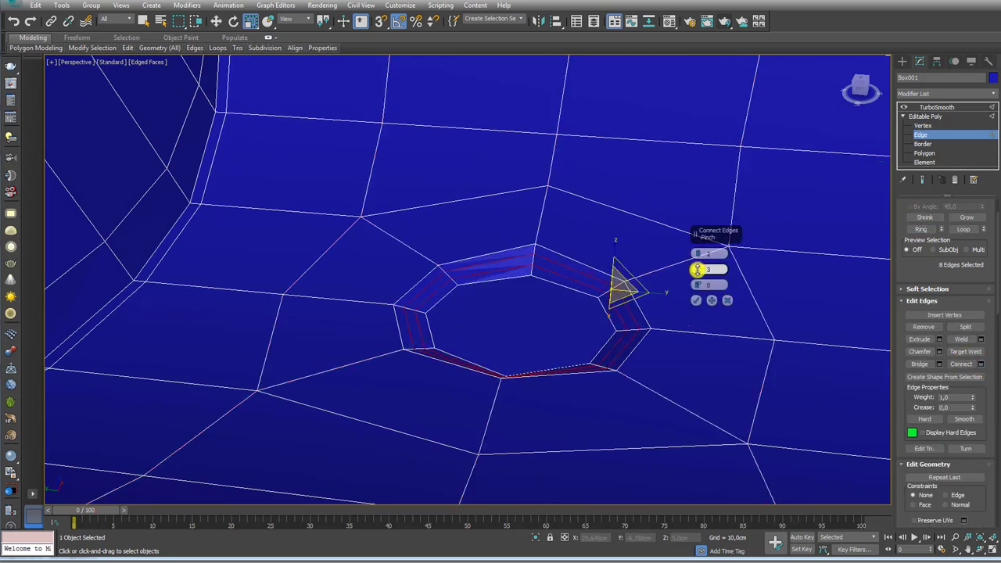
{"action": "left_click_drag", "start_coordinate": [700, 288], "coordinate": [700, 143]}
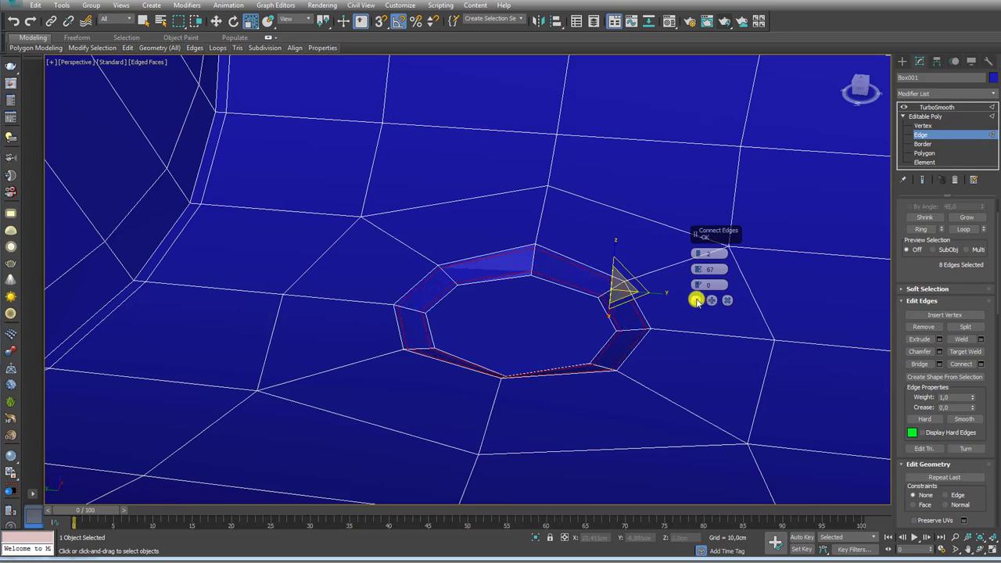
{"action": "left_click", "coordinate": [696, 300]}
Delete the octagon cap polygon to open the drain hole.
{"action": "left_click", "coordinate": [924, 153]}
{"action": "left_click", "coordinate": [547, 327]}
{"action": "key", "text": "Delete"}
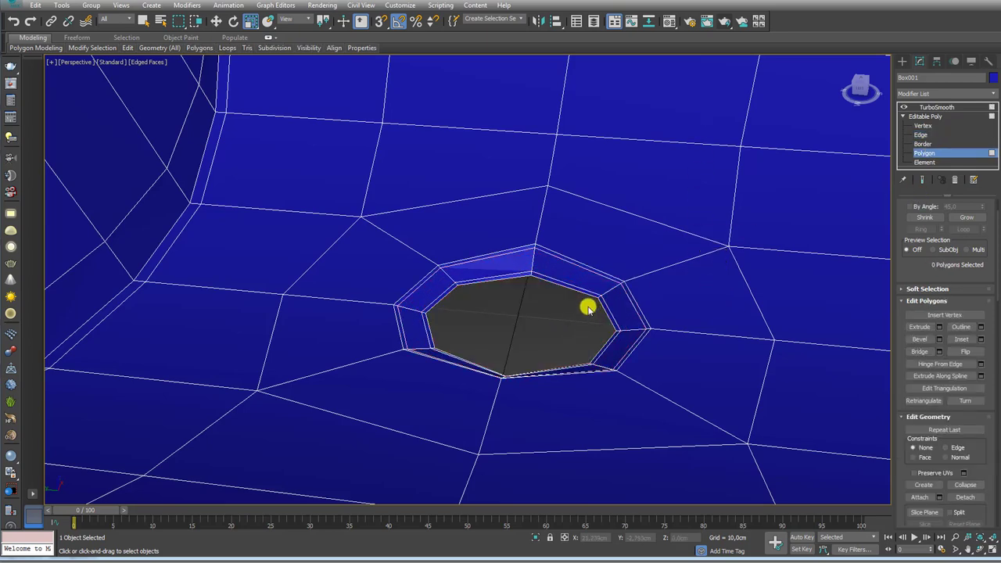
{"action": "key", "text": "z"}
{"action": "middle_click_drag", "start_coordinate": [653, 270], "coordinate": [532, 292], "text": "alt"}
{"action": "left_click", "coordinate": [925, 115]}
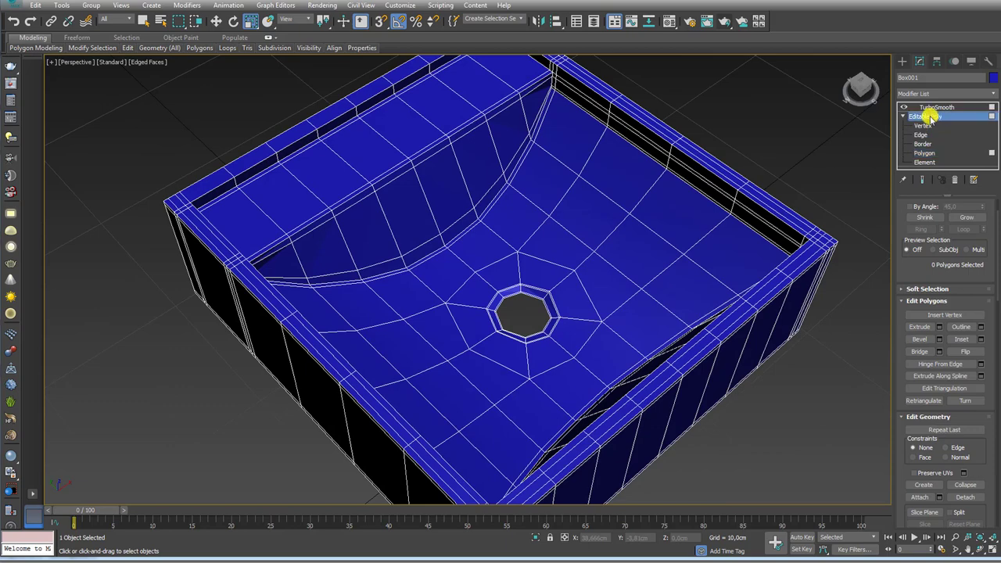
{"action": "mouse_move", "coordinate": [821, 235]}
{"action": "middle_mouse_down", "text": "alt"}
{"action": "mouse_move", "coordinate": [761, 261]}
{"action": "mouse_move", "coordinate": [509, 317]}
{"action": "mouse_move", "coordinate": [812, 214]}
{"action": "middle_mouse_up", "text": "alt"}
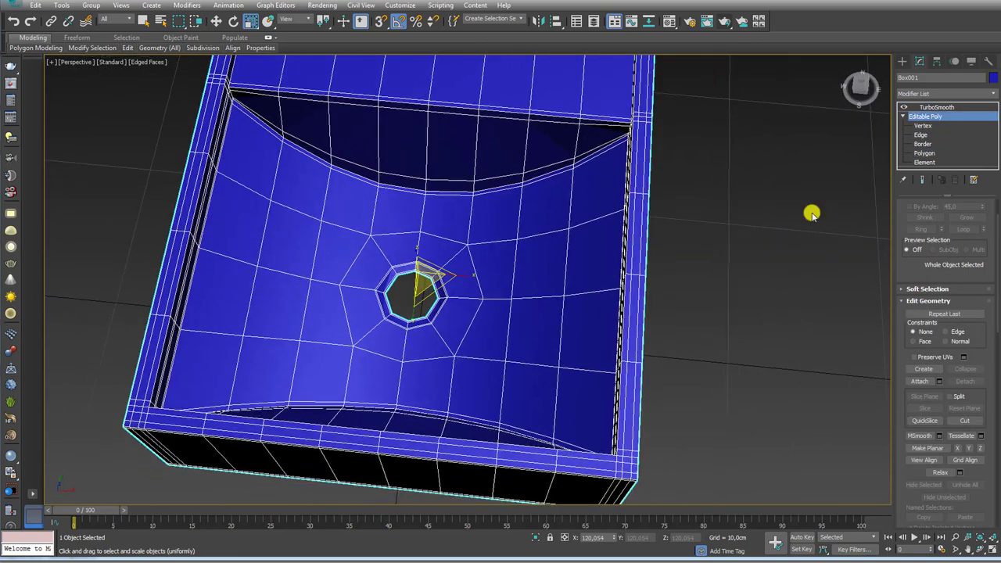
Create a cylinder of radius 1.128cm and move it beside the sink.
{"action": "left_click", "coordinate": [904, 63]}
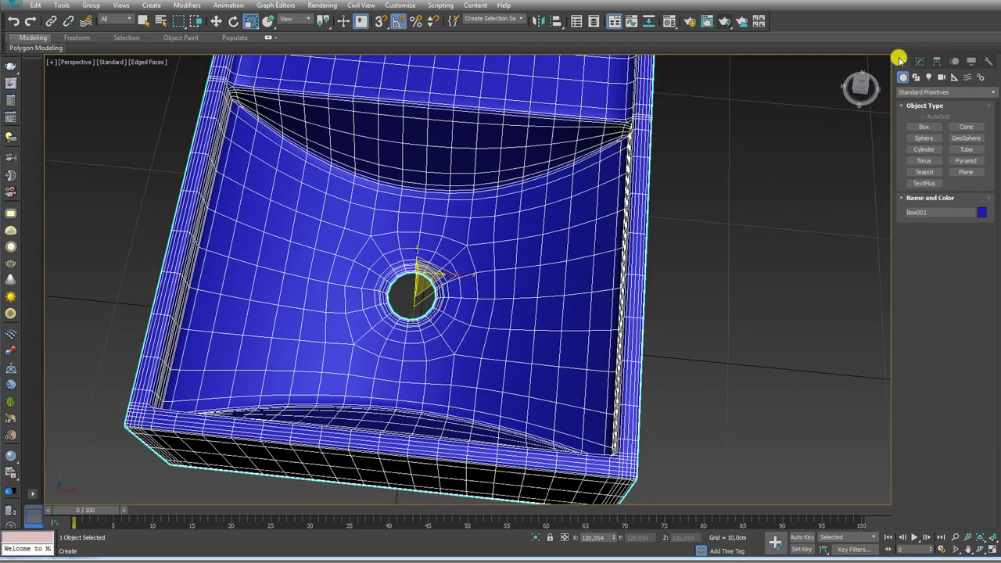
{"action": "left_click_drag", "start_coordinate": [737, 317], "coordinate": [757, 319]}
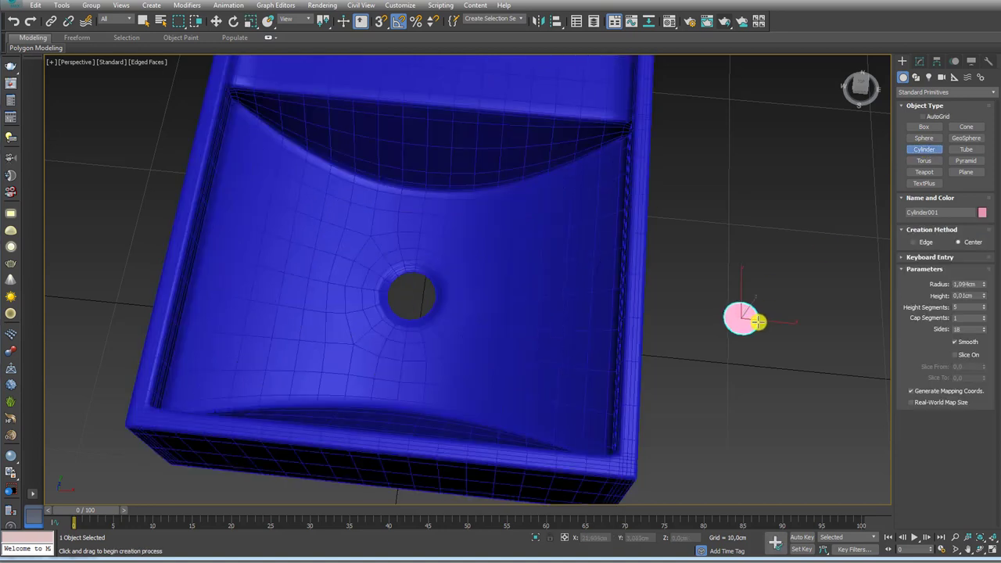
{"action": "left_click", "coordinate": [766, 300]}
{"action": "mouse_move", "coordinate": [766, 299]}
{"action": "middle_mouse_down", "text": "alt"}
{"action": "mouse_move", "coordinate": [741, 268]}
{"action": "mouse_move", "coordinate": [790, 310]}
{"action": "mouse_move", "coordinate": [938, 329]}
{"action": "middle_mouse_up", "text": "alt"}
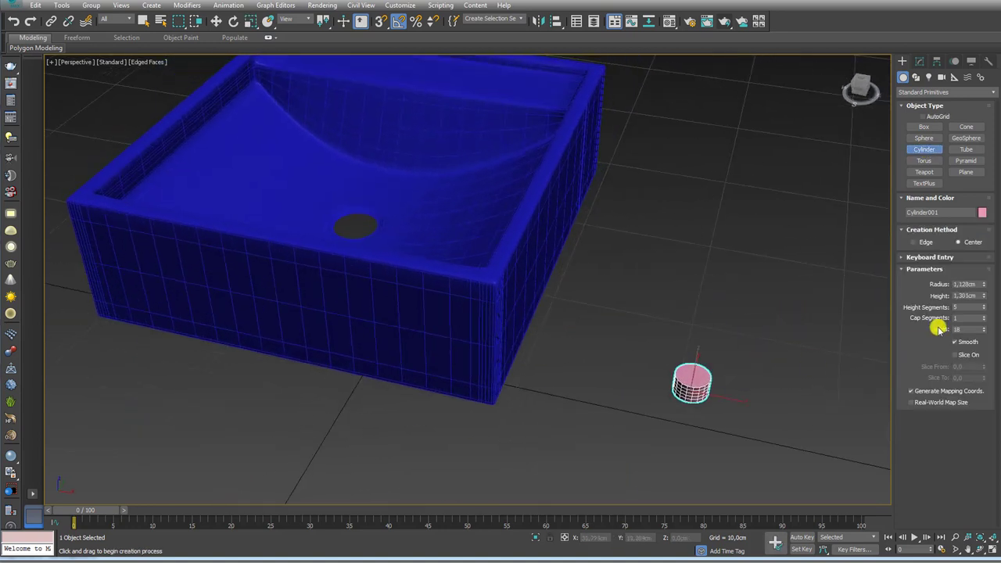
{"action": "middle_click_drag", "start_coordinate": [713, 390], "coordinate": [587, 377]}
{"action": "key", "text": "r"}
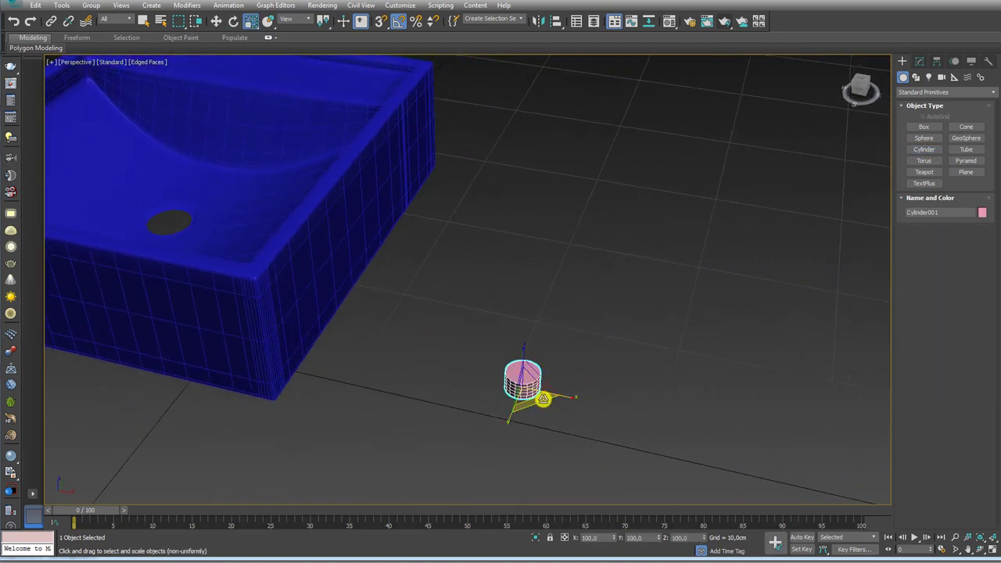
{"action": "key", "text": "z"}
{"action": "key", "text": "w"}
{"action": "scroll", "coordinate": [531, 383], "scroll_direction": "down", "scroll_amount": 5}
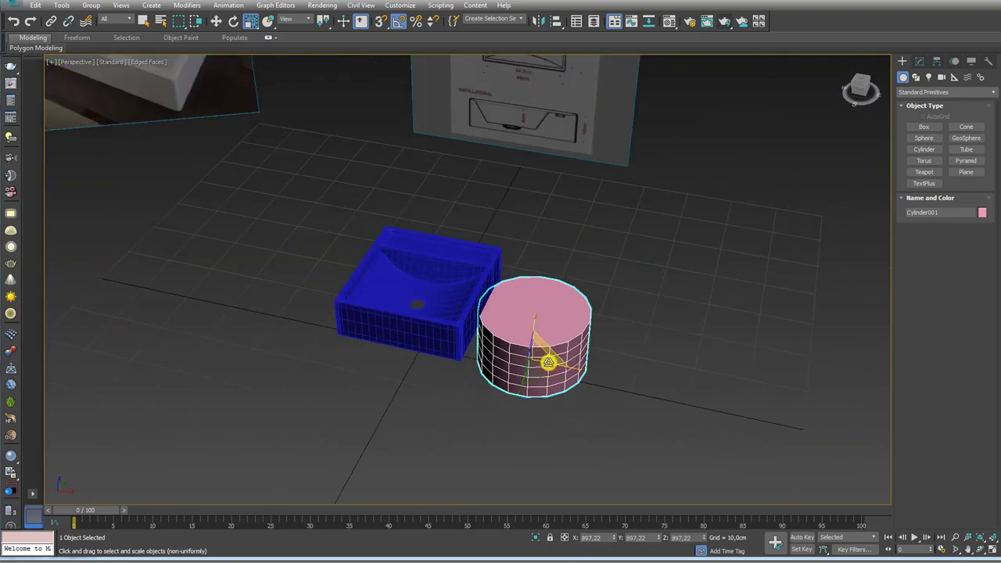
{"action": "left_click_drag", "start_coordinate": [548, 349], "coordinate": [621, 296]}
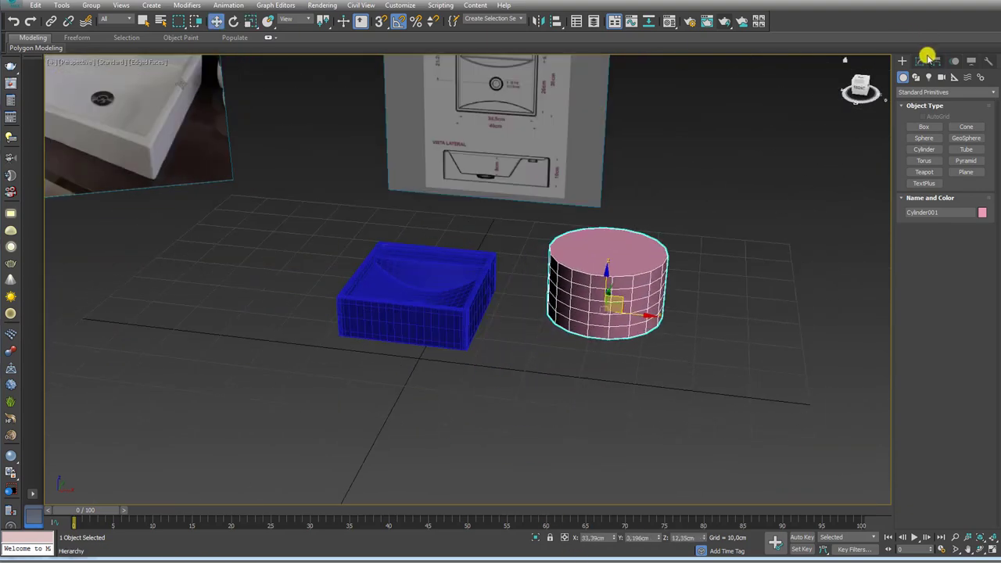
Set the cylinder to height 0.221cm, 1 height segment and 16 sides.
{"action": "left_click", "coordinate": [923, 60]}
{"action": "left_click_drag", "start_coordinate": [983, 230], "coordinate": [983, 277]}
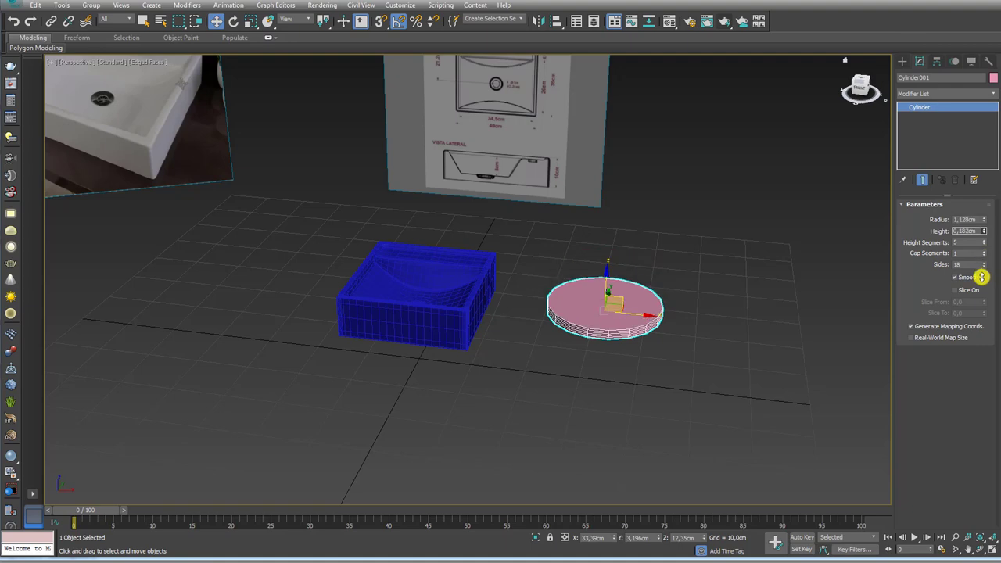
{"action": "scroll", "coordinate": [579, 346], "scroll_direction": "up", "scroll_amount": 5}
{"action": "scroll", "coordinate": [704, 305], "scroll_direction": "down", "scroll_amount": 2}
{"action": "scroll", "coordinate": [860, 258], "scroll_direction": "down", "scroll_amount": 2}
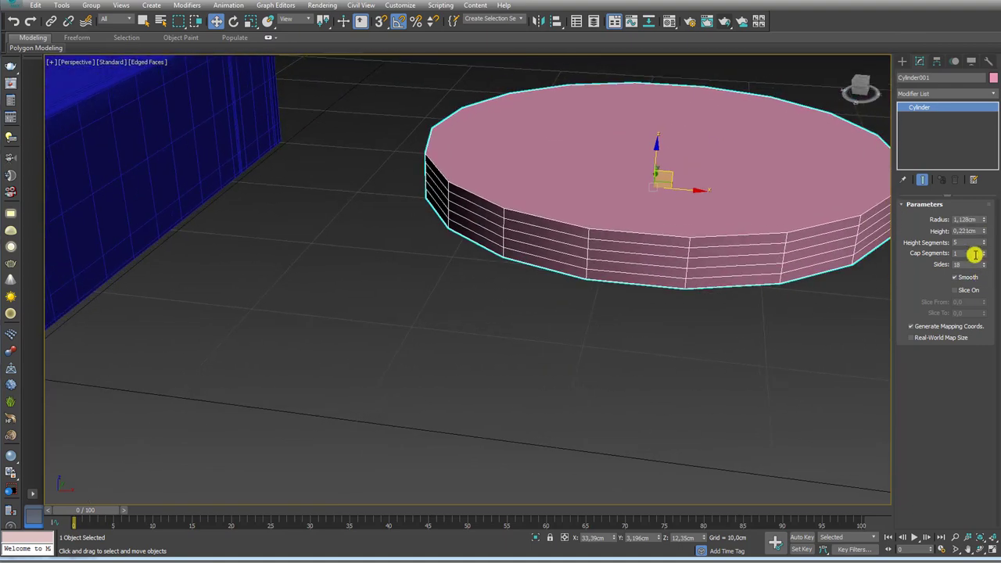
{"action": "right_click", "coordinate": [984, 243]}
{"action": "scroll", "coordinate": [821, 268], "scroll_direction": "up", "scroll_amount": 1}
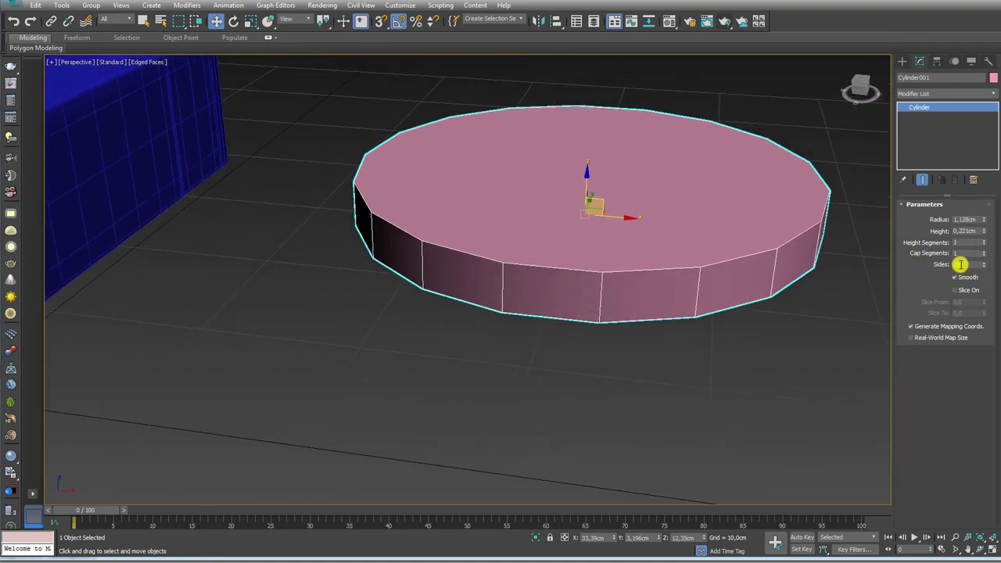
{"action": "type", "text": "6"}
{"action": "key", "text": "Return"}
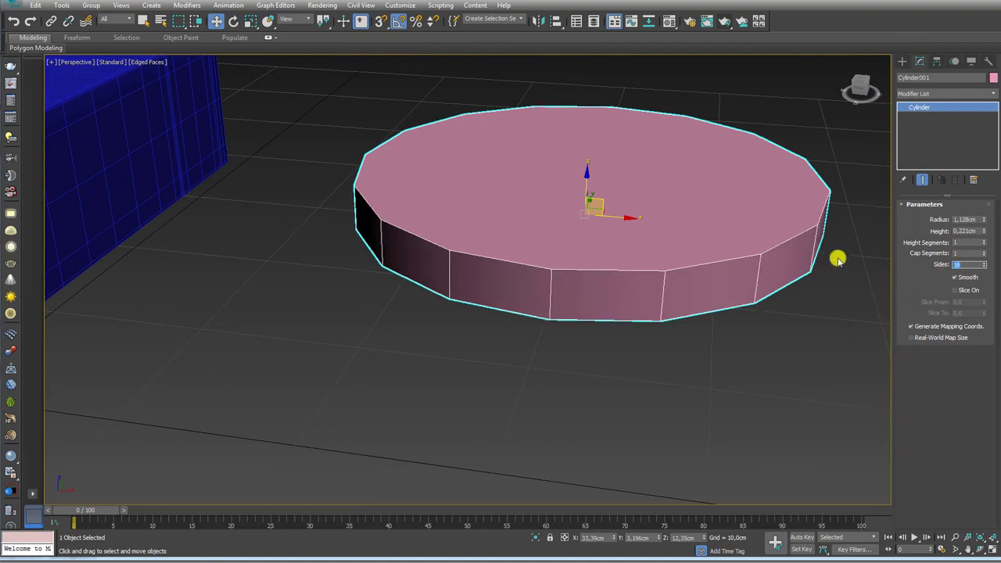
{"action": "middle_click_drag", "start_coordinate": [836, 260], "coordinate": [748, 295]}
Convert the cylinder to Editable Poly and inset its top polygon by a small amount.
{"action": "right_click", "coordinate": [542, 252]}
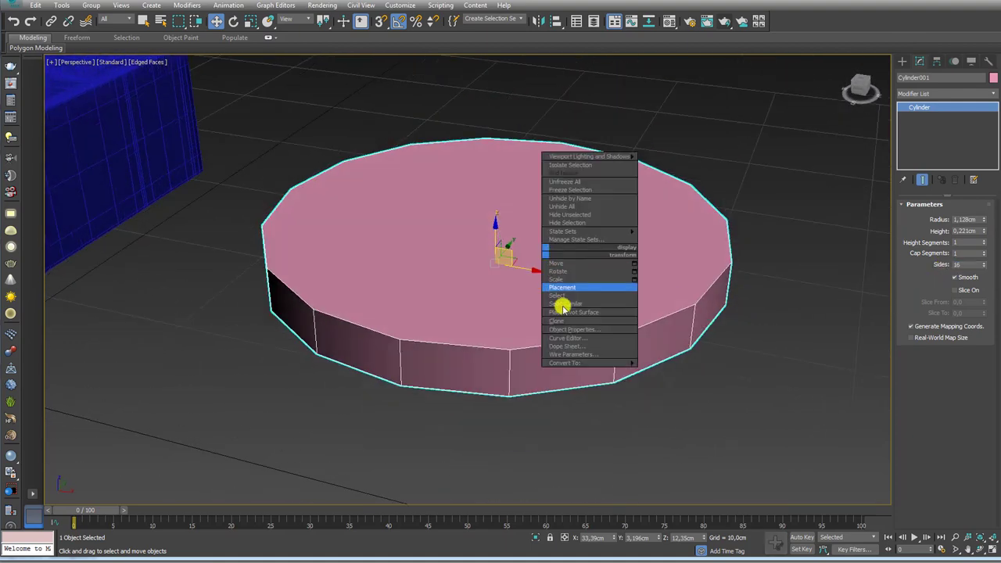
{"action": "left_click", "coordinate": [664, 369]}
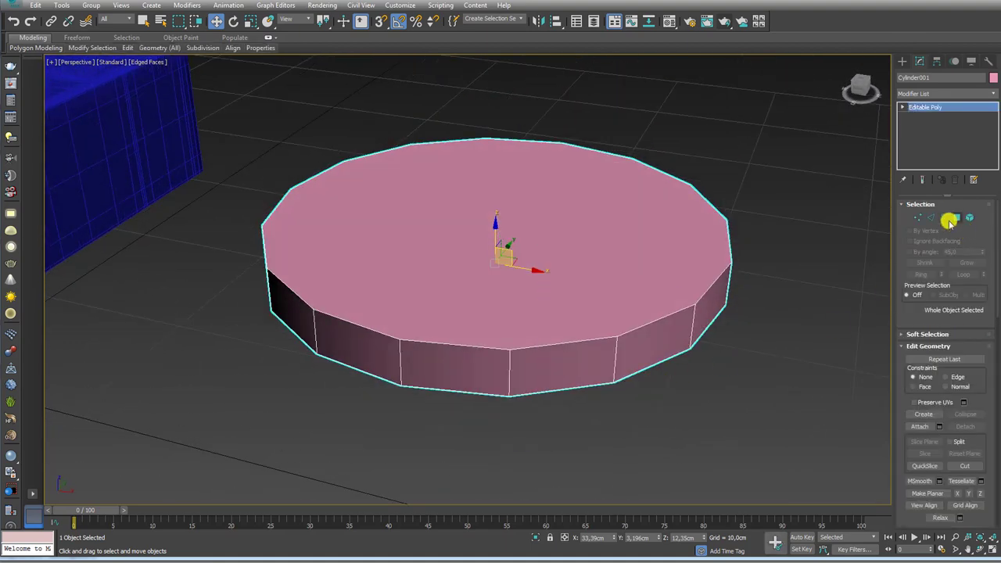
{"action": "left_click", "coordinate": [955, 217]}
{"action": "left_click", "coordinate": [961, 384]}
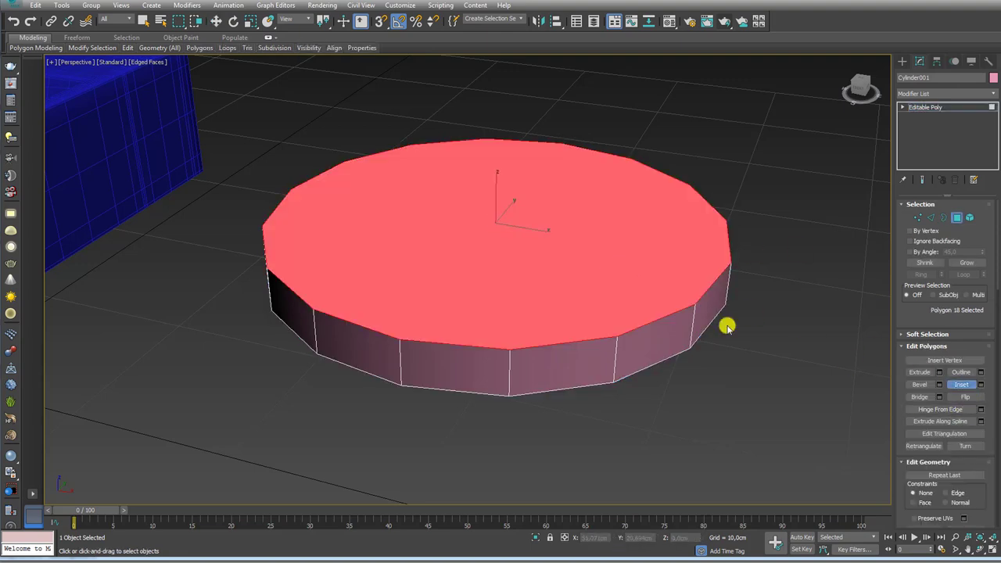
{"action": "left_click_drag", "start_coordinate": [632, 298], "coordinate": [642, 299]}
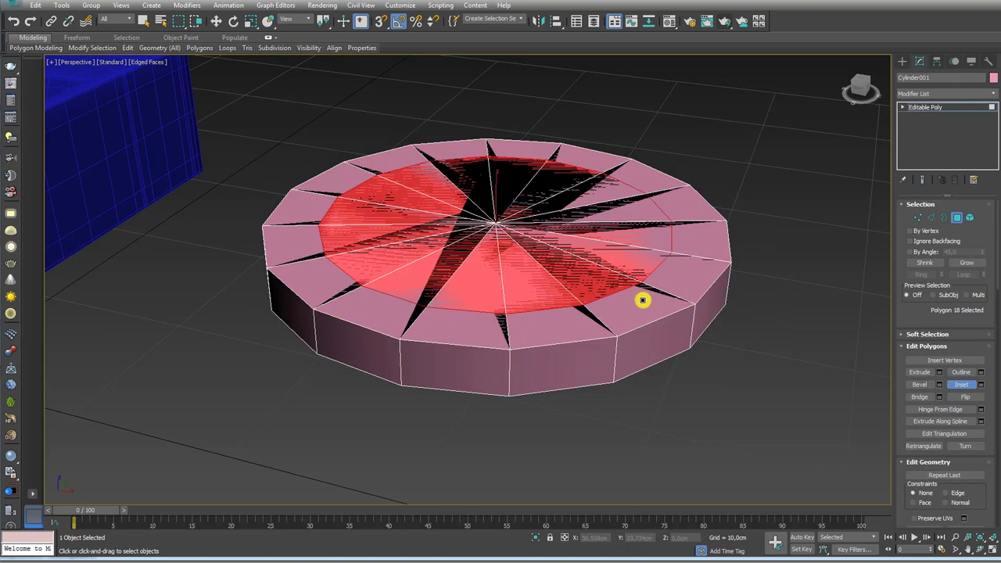
{"action": "right_click", "coordinate": [760, 307]}
{"action": "left_click", "coordinate": [930, 371]}
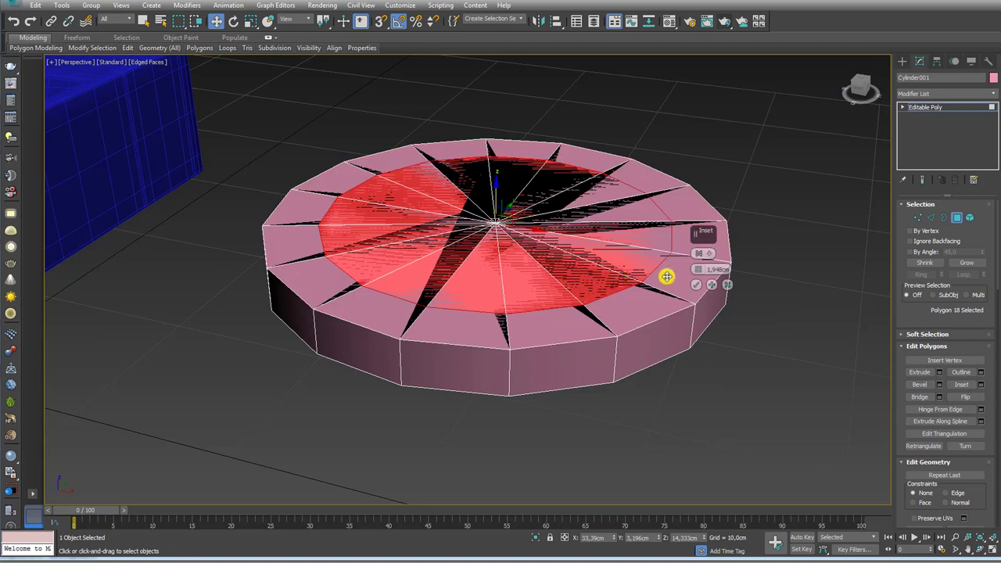
{"action": "mouse_move", "coordinate": [693, 271]}
{"action": "left_mouse_down"}
{"action": "mouse_move", "coordinate": [698, 264]}
{"action": "mouse_move", "coordinate": [698, 275]}
{"action": "left_mouse_up"}
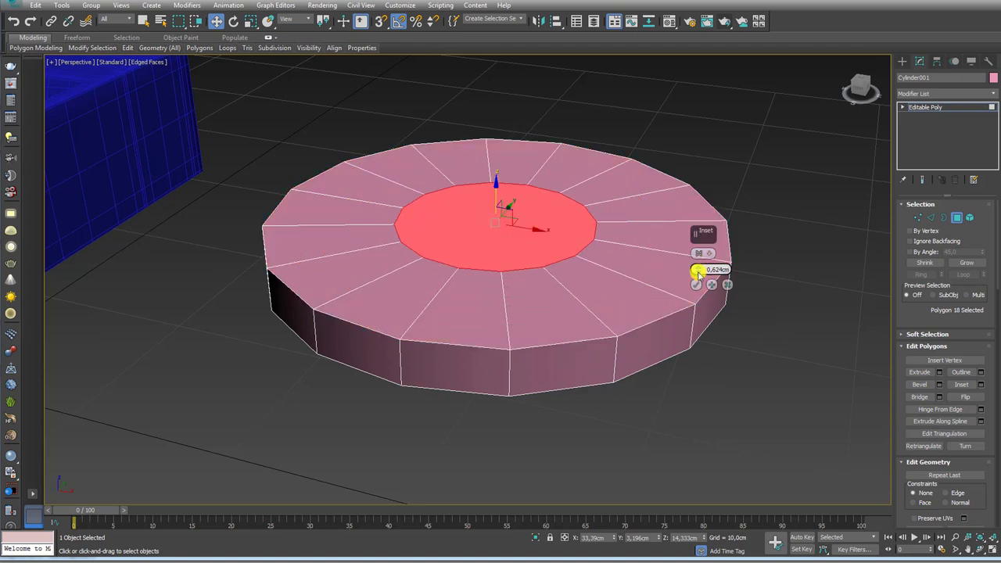
{"action": "left_click", "coordinate": [695, 285]}
Delete the bottom cap, lower the inner top polygon, and extrude it down into a short tube.
{"action": "middle_click_drag", "start_coordinate": [702, 336], "coordinate": [621, 279], "text": "alt"}
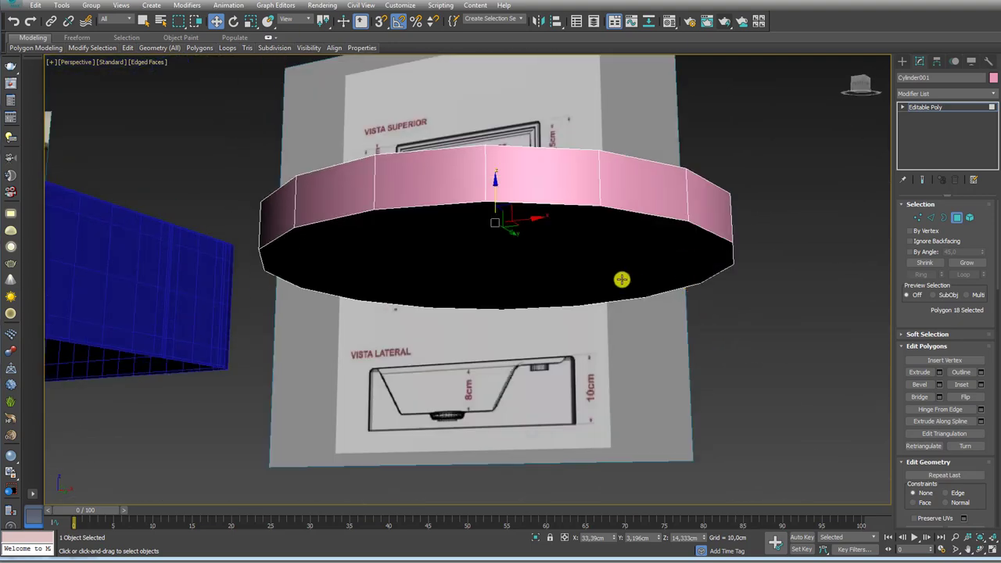
{"action": "left_click", "coordinate": [505, 261]}
{"action": "key", "text": "Delete"}
{"action": "mouse_move", "coordinate": [564, 170]}
{"action": "middle_mouse_down", "text": "alt"}
{"action": "mouse_move", "coordinate": [534, 241]}
{"action": "mouse_move", "coordinate": [521, 217]}
{"action": "middle_mouse_up", "text": "alt"}
{"action": "left_click", "coordinate": [534, 241]}
{"action": "left_click_drag", "start_coordinate": [494, 188], "coordinate": [503, 229]}
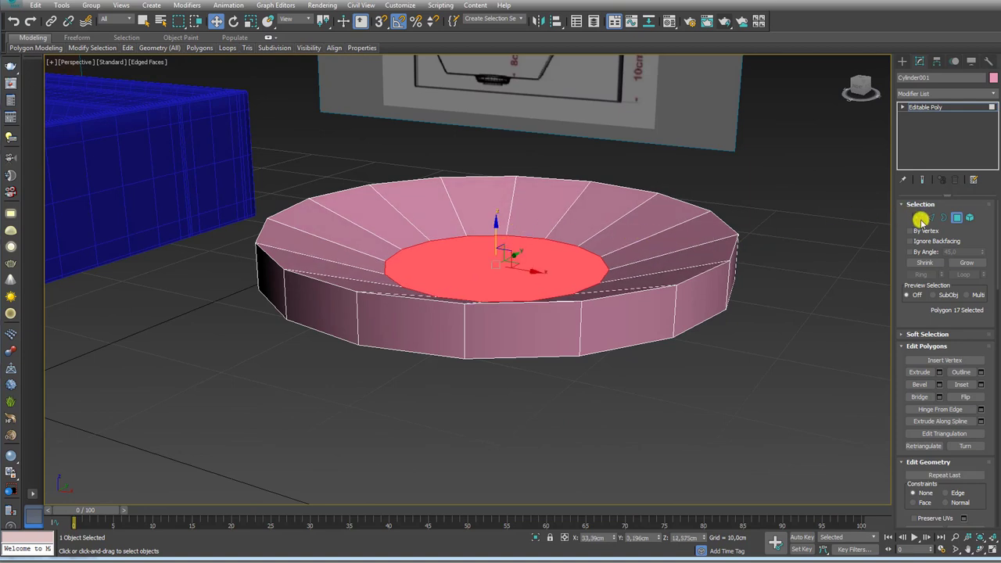
{"action": "left_click", "coordinate": [918, 372]}
{"action": "left_click_drag", "start_coordinate": [547, 263], "coordinate": [543, 263]}
{"action": "key", "text": "w"}
{"action": "key", "text": "ctrl+d"}
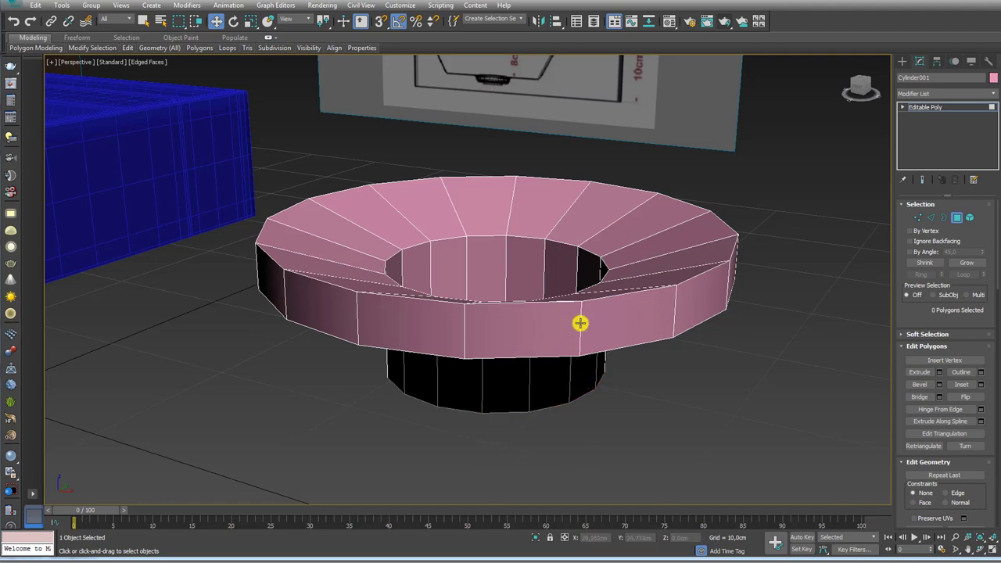
{"action": "mouse_move", "coordinate": [579, 323]}
{"action": "middle_mouse_down", "text": "alt"}
{"action": "mouse_move", "coordinate": [569, 328]}
{"action": "mouse_move", "coordinate": [583, 297]}
{"action": "middle_mouse_up", "text": "alt"}
Select the ring's rim edge loops and chamfer them with 3 segments.
{"action": "left_click", "coordinate": [931, 218]}
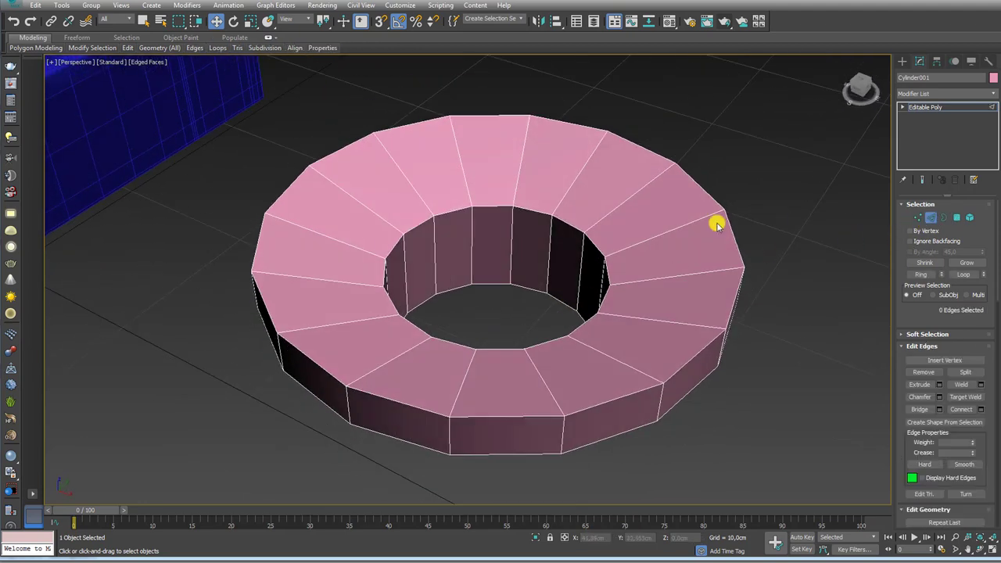
{"action": "left_click", "coordinate": [599, 245]}
{"action": "left_click", "coordinate": [703, 193], "text": "ctrl"}
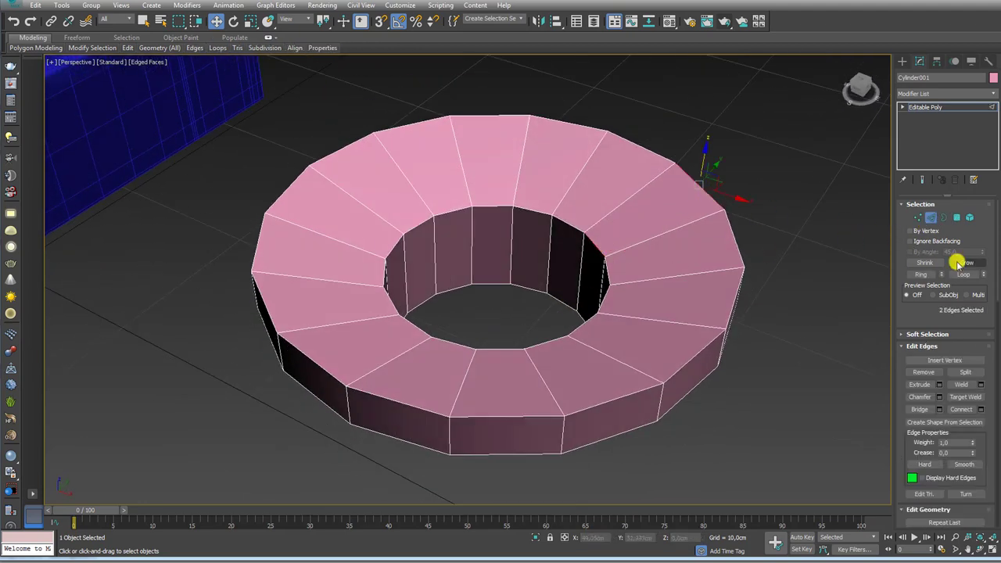
{"action": "left_click", "coordinate": [939, 397]}
{"action": "mouse_move", "coordinate": [695, 273]}
{"action": "left_mouse_down"}
{"action": "mouse_move", "coordinate": [698, 263]}
{"action": "mouse_move", "coordinate": [697, 281]}
{"action": "left_mouse_up"}
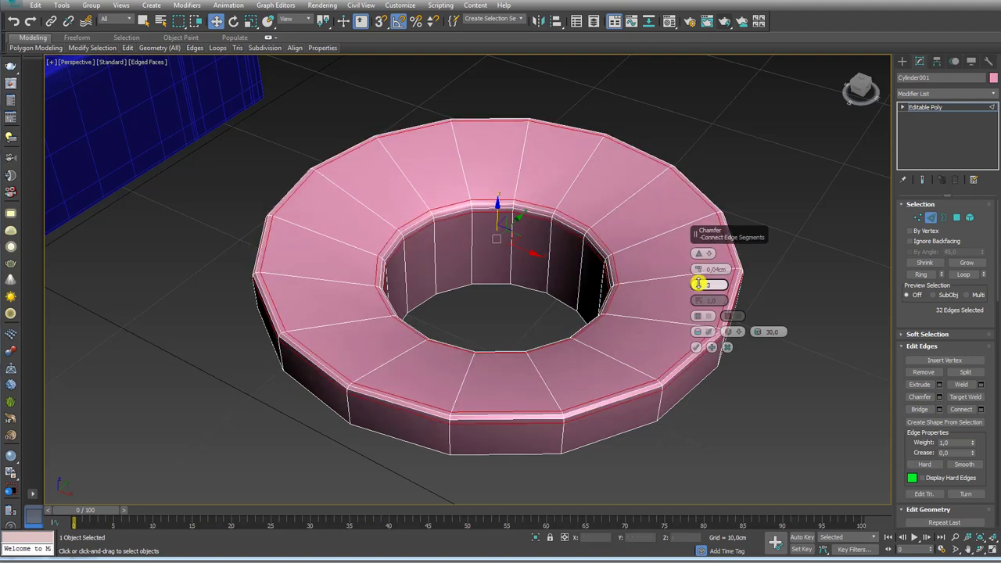
{"action": "left_click", "coordinate": [696, 347]}
Add a TurboSmooth modifier to the whole ring.
{"action": "left_click", "coordinate": [915, 109]}
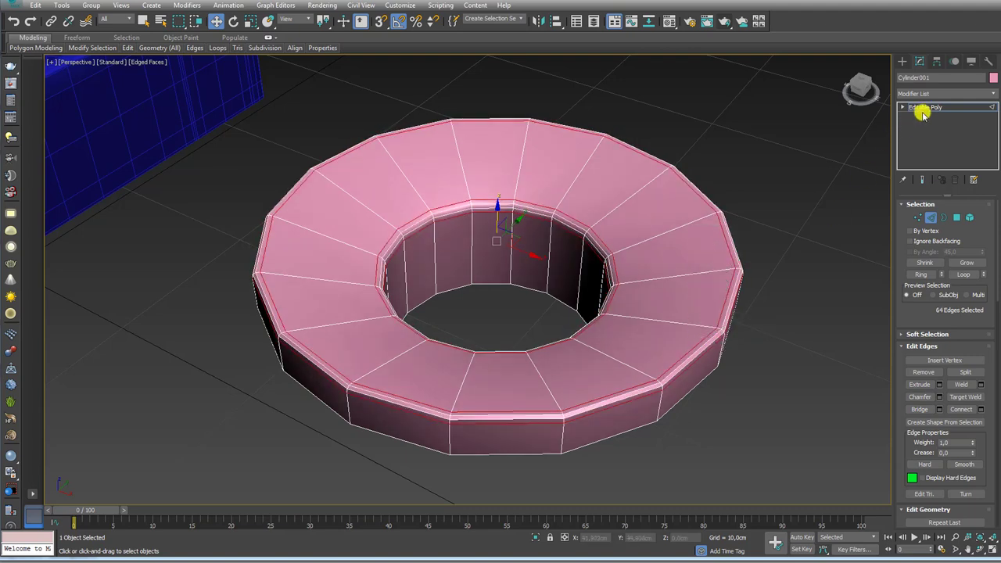
{"action": "left_click", "coordinate": [991, 93]}
{"action": "scroll", "coordinate": [931, 391], "scroll_direction": "down", "scroll_amount": 10}
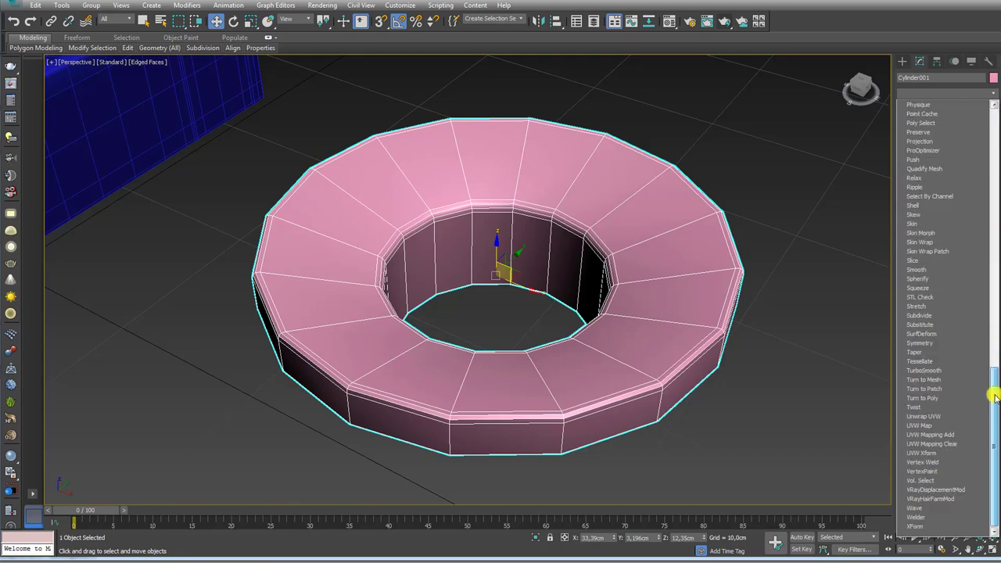
{"action": "left_click", "coordinate": [932, 372]}
{"action": "mouse_move", "coordinate": [743, 293]}
{"action": "middle_mouse_down", "text": "alt"}
{"action": "mouse_move", "coordinate": [697, 310]}
{"action": "mouse_move", "coordinate": [659, 250]}
{"action": "mouse_move", "coordinate": [657, 286]}
{"action": "mouse_move", "coordinate": [661, 196]}
{"action": "mouse_move", "coordinate": [681, 256]}
{"action": "mouse_move", "coordinate": [708, 265]}
{"action": "middle_mouse_up", "text": "alt"}
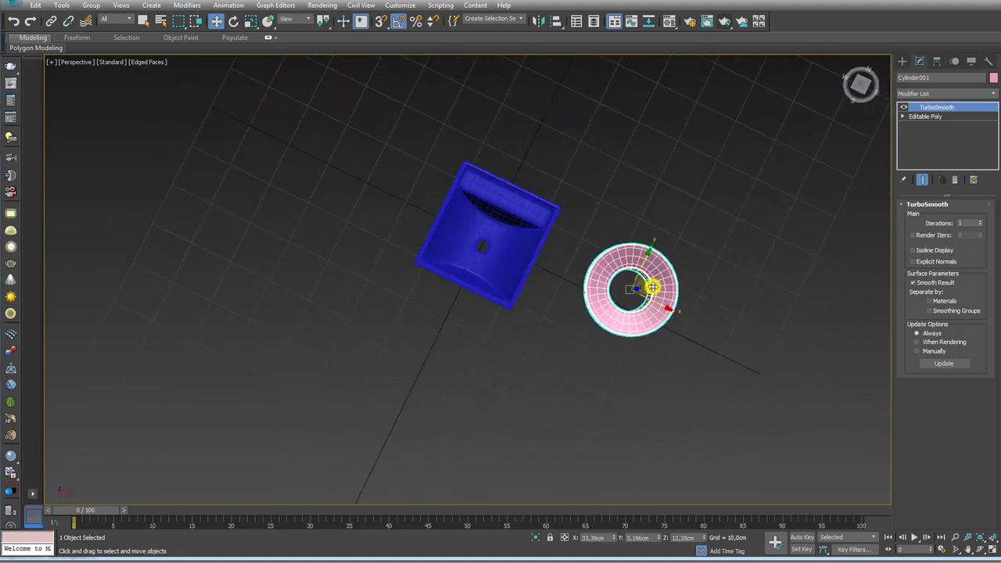
Align the ring to the blue sink, centring it on X and Z.
{"action": "mouse_move", "coordinate": [652, 287]}
{"action": "left_mouse_down"}
{"action": "mouse_move", "coordinate": [545, 263]}
{"action": "mouse_move", "coordinate": [630, 300]}
{"action": "left_mouse_up"}
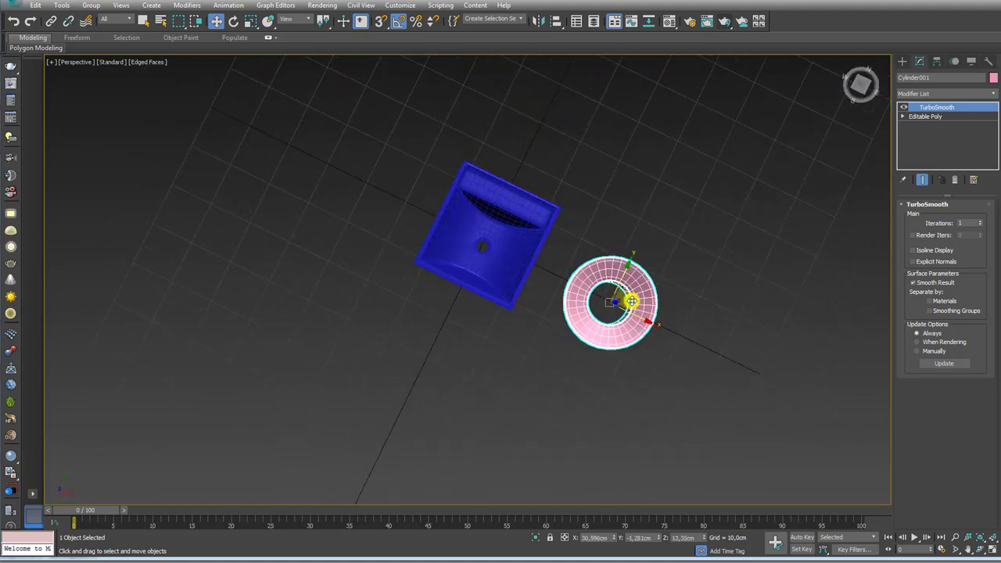
{"action": "left_click", "coordinate": [553, 22]}
{"action": "left_click", "coordinate": [536, 248]}
{"action": "left_click_drag", "start_coordinate": [508, 170], "coordinate": [793, 131]}
{"action": "left_click", "coordinate": [711, 170]}
{"action": "left_click", "coordinate": [792, 170]}
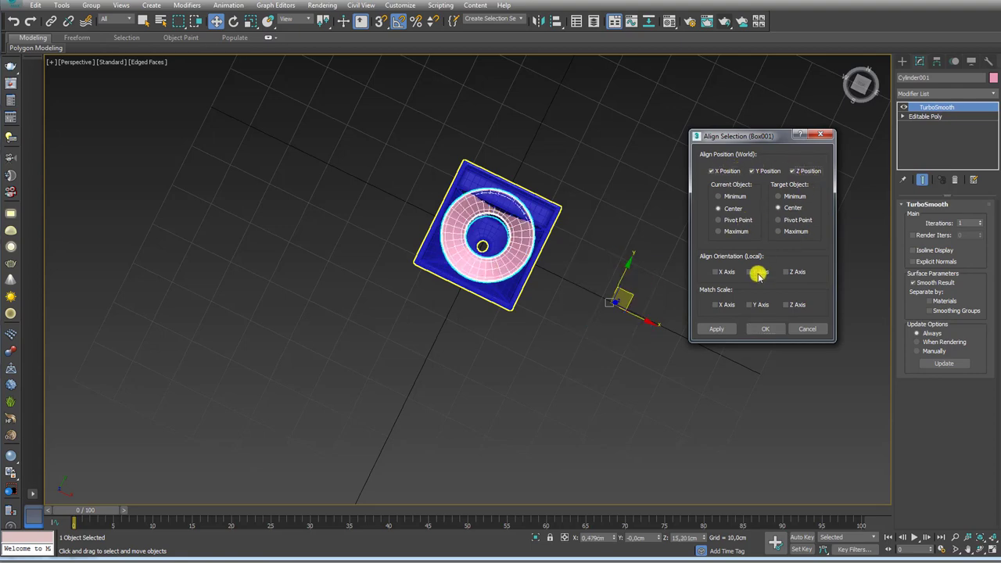
{"action": "left_click", "coordinate": [765, 329]}
In Top view with wireframe display, scale the ring down much smaller.
{"action": "key", "text": "t"}
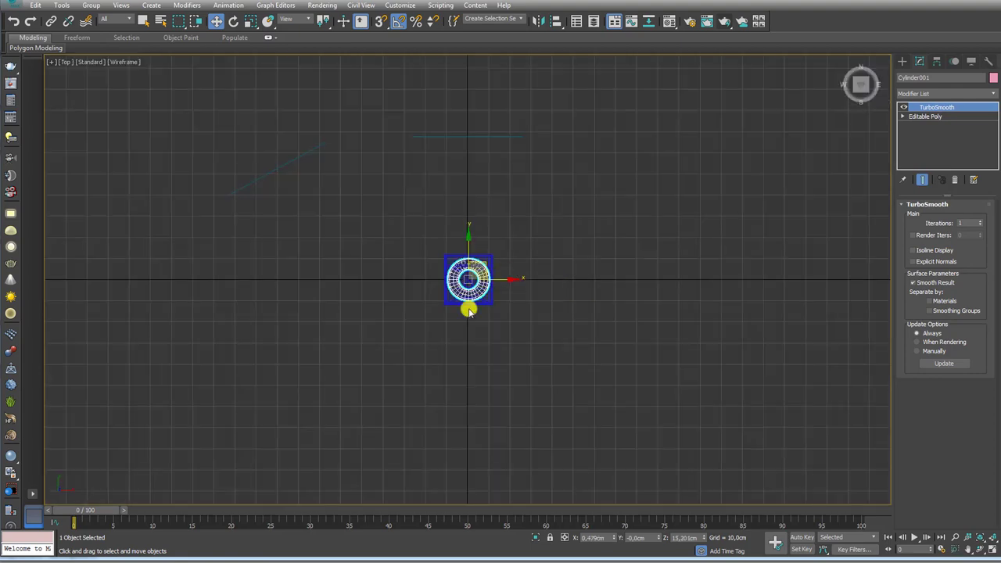
{"action": "scroll", "coordinate": [477, 212], "scroll_direction": "up", "scroll_amount": 5}
{"action": "key", "text": "e"}
{"action": "key", "text": "r"}
{"action": "key", "text": "F3"}
{"action": "left_click_drag", "start_coordinate": [487, 230], "coordinate": [487, 395]}
Move the ring over the sink's drain hole and lower it into the drain.
{"action": "key", "text": "w"}
{"action": "scroll", "coordinate": [476, 161], "scroll_direction": "up", "scroll_amount": 5}
{"action": "left_click_drag", "start_coordinate": [485, 188], "coordinate": [483, 239]}
{"action": "scroll", "coordinate": [494, 257], "scroll_direction": "up", "scroll_amount": 3}
{"action": "key", "text": "F3"}
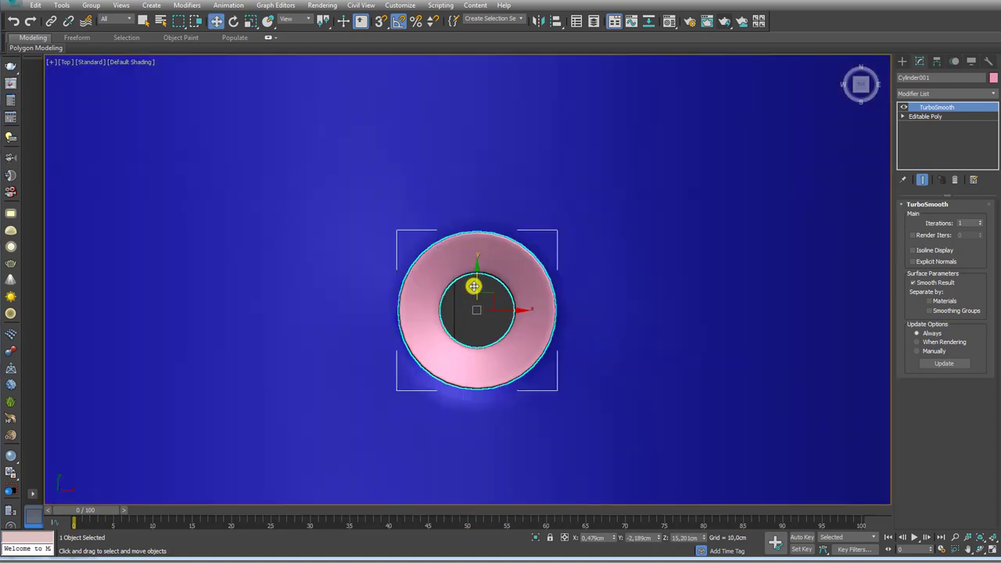
{"action": "middle_click_drag", "start_coordinate": [476, 286], "coordinate": [477, 300], "text": "alt"}
{"action": "scroll", "coordinate": [482, 290], "scroll_direction": "down", "scroll_amount": 5}
{"action": "left_click_drag", "start_coordinate": [497, 291], "coordinate": [499, 344]}
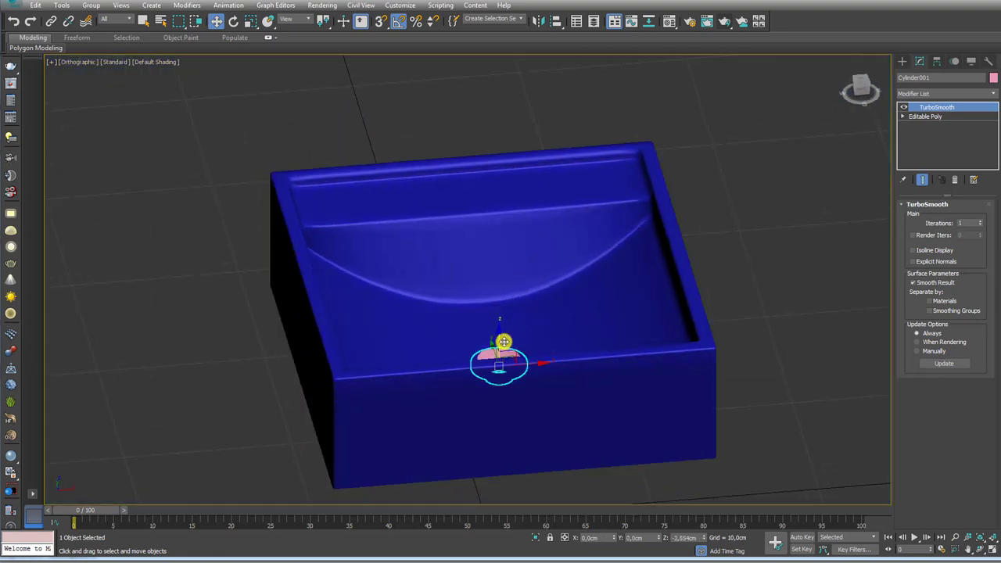
Shrink the drain ring slightly so it fits the drain hole.
{"action": "scroll", "coordinate": [499, 345], "scroll_direction": "up", "scroll_amount": 3}
{"action": "scroll", "coordinate": [504, 348], "scroll_direction": "up", "scroll_amount": 2}
{"action": "scroll", "coordinate": [512, 375], "scroll_direction": "up", "scroll_amount": 3}
{"action": "key", "text": "e"}
{"action": "key", "text": "r"}
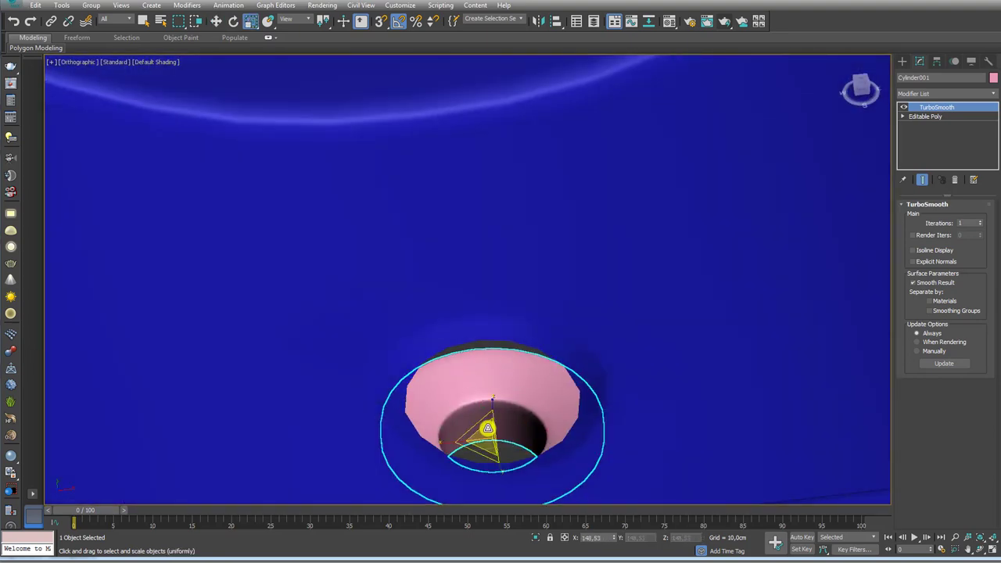
{"action": "key", "text": "w"}
{"action": "left_click_drag", "start_coordinate": [488, 442], "coordinate": [496, 382]}
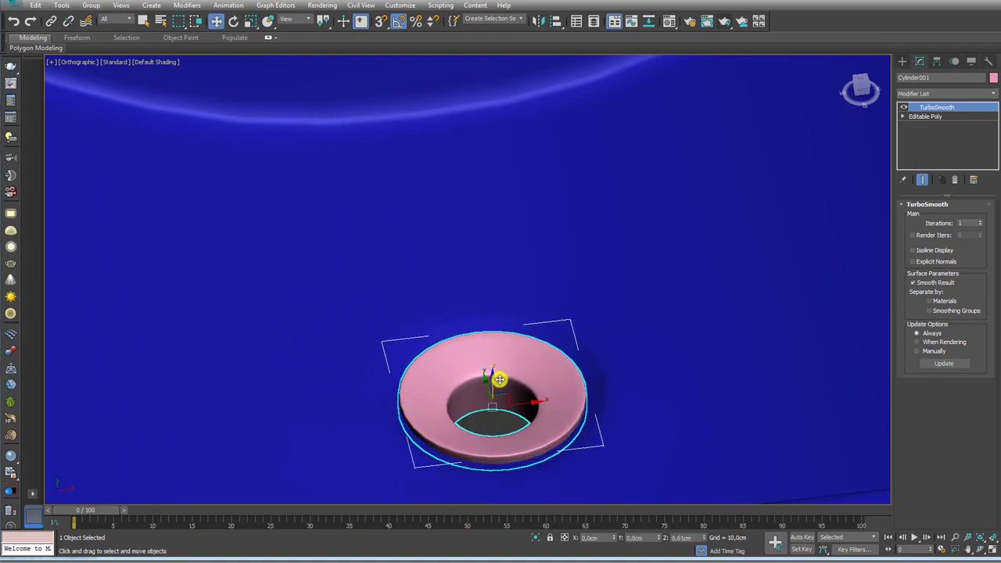
Orbit and pan out to compare the sink with the reference photo and diagram.
{"action": "middle_click_drag", "start_coordinate": [495, 381], "coordinate": [508, 433], "text": "alt"}
{"action": "scroll", "coordinate": [509, 434], "scroll_direction": "down", "scroll_amount": 5}
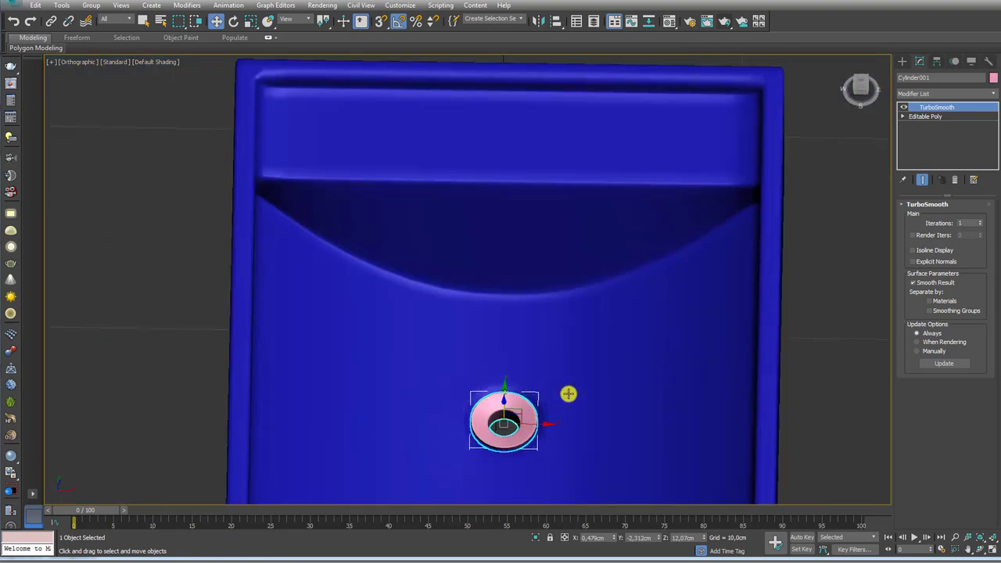
{"action": "mouse_move", "coordinate": [568, 393]}
{"action": "middle_mouse_down", "text": "alt"}
{"action": "mouse_move", "coordinate": [601, 308]}
{"action": "mouse_move", "coordinate": [425, 339]}
{"action": "middle_mouse_up", "text": "alt"}
{"action": "scroll", "coordinate": [592, 306], "scroll_direction": "down", "scroll_amount": 3}
{"action": "scroll", "coordinate": [592, 306], "scroll_direction": "up", "scroll_amount": 4}
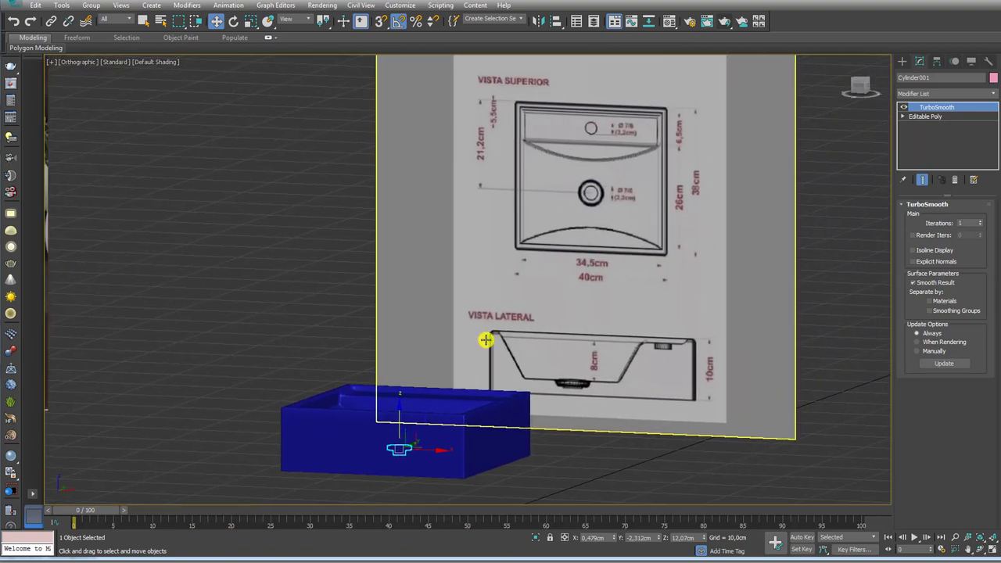
{"action": "scroll", "coordinate": [424, 339], "scroll_direction": "down", "scroll_amount": 2}
{"action": "middle_click_drag", "start_coordinate": [263, 227], "coordinate": [492, 199]}
{"action": "scroll", "coordinate": [492, 198], "scroll_direction": "down", "scroll_amount": 2}
{"action": "scroll", "coordinate": [307, 124], "scroll_direction": "up", "scroll_amount": 2}
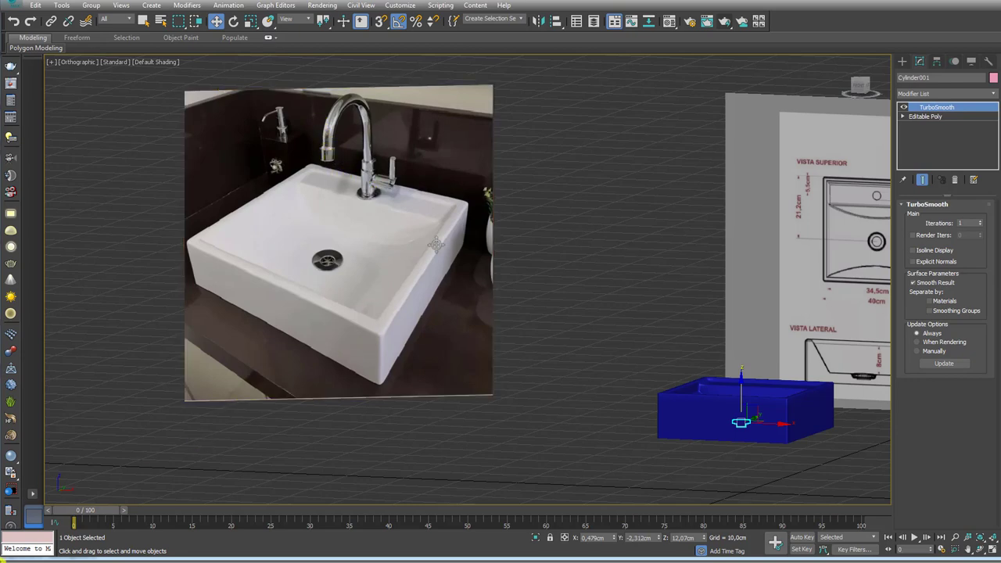
Bring up the GFX Total faucet tutorial in Chrome and browse down to its video playlist and back.
{"action": "left_click", "coordinate": [59, 556]}
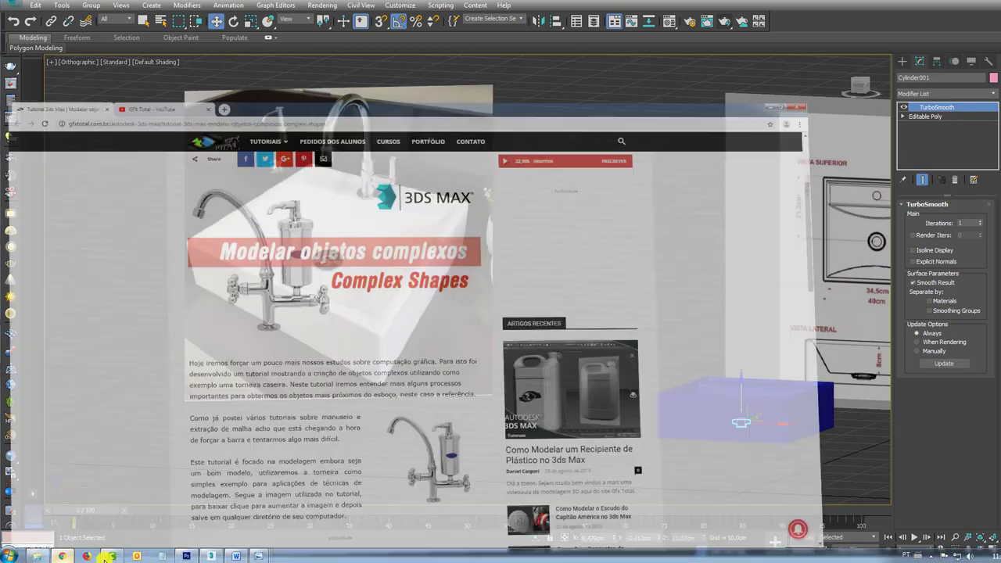
{"action": "scroll", "coordinate": [400, 234], "scroll_direction": "down", "scroll_amount": 3}
{"action": "scroll", "coordinate": [404, 242], "scroll_direction": "down", "scroll_amount": 2}
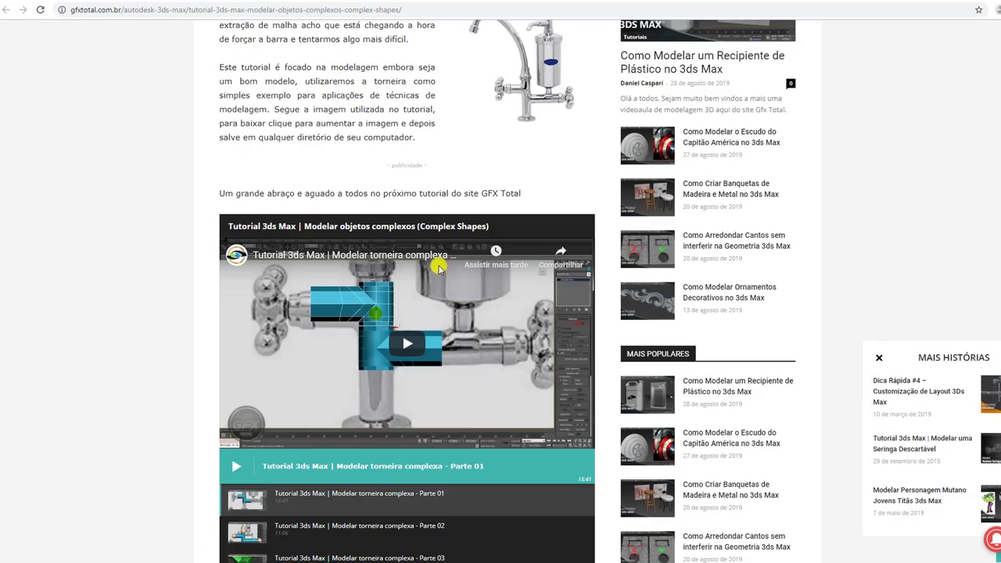
{"action": "scroll", "coordinate": [422, 313], "scroll_direction": "down", "scroll_amount": 2}
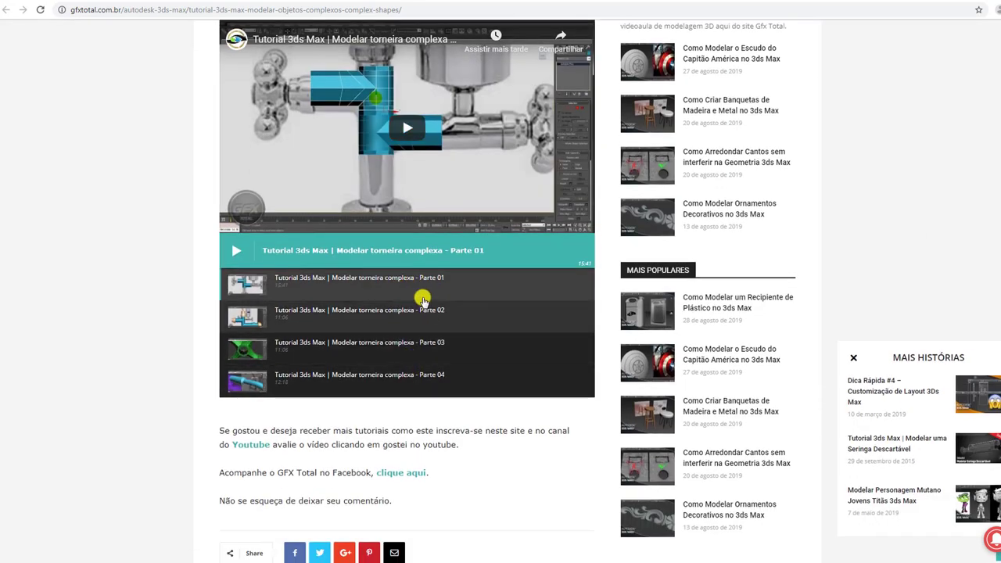
{"action": "scroll", "coordinate": [437, 328], "scroll_direction": "up", "scroll_amount": 4}
{"action": "scroll", "coordinate": [462, 313], "scroll_direction": "up", "scroll_amount": 1}
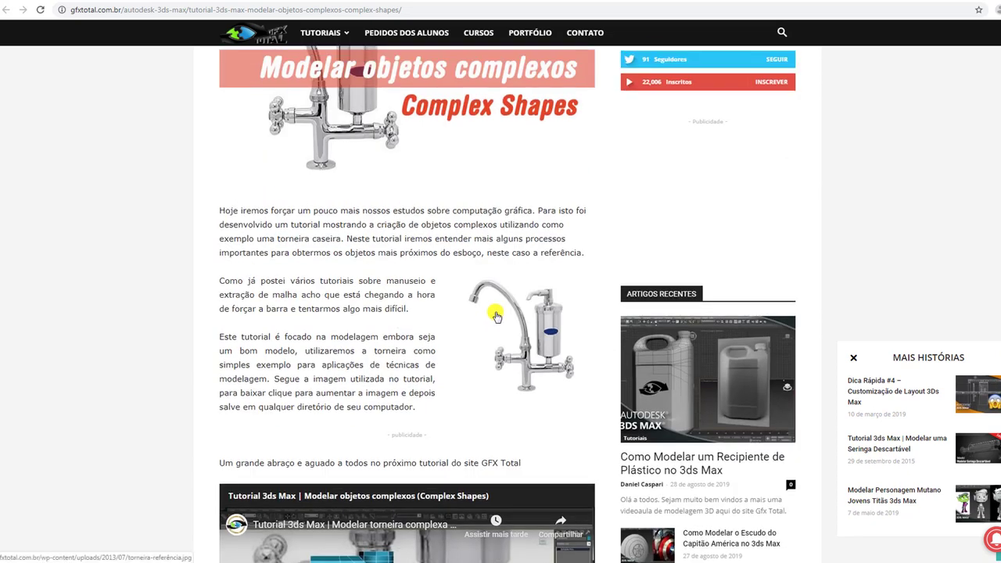
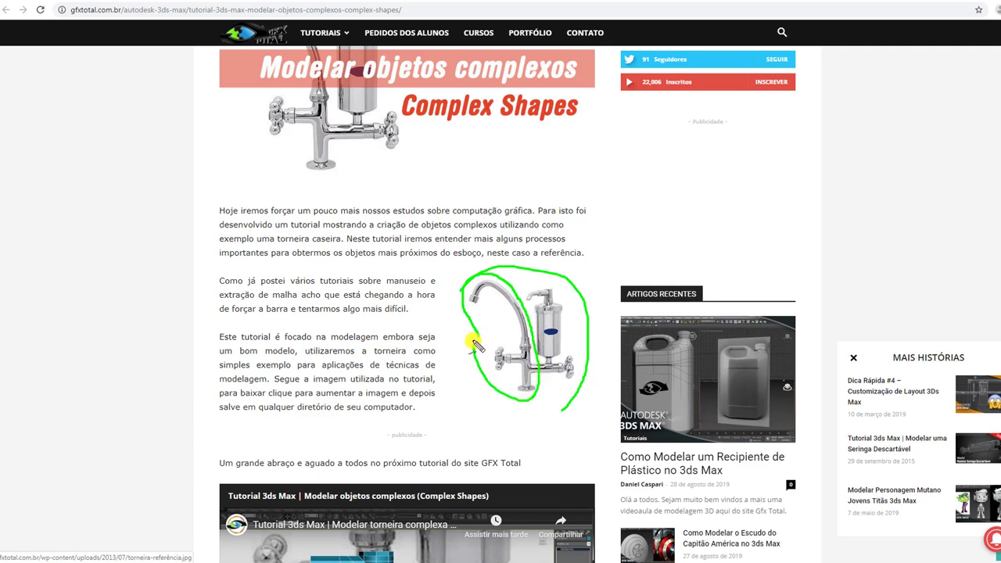
Clone the sink drawing plane as a copy off to its right.
{"action": "key", "text": "Escape"}
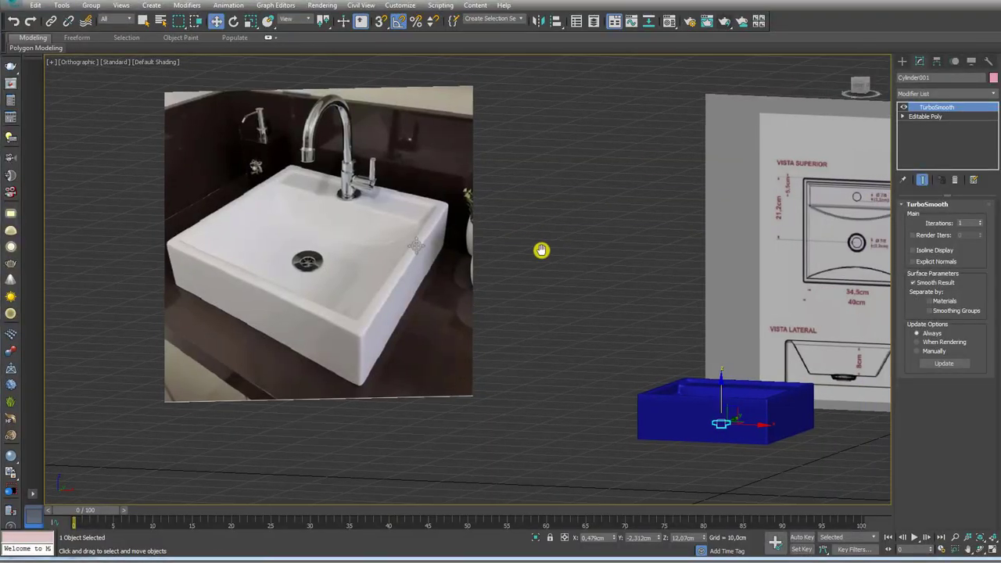
{"action": "scroll", "coordinate": [540, 251], "scroll_direction": "down", "scroll_amount": 3}
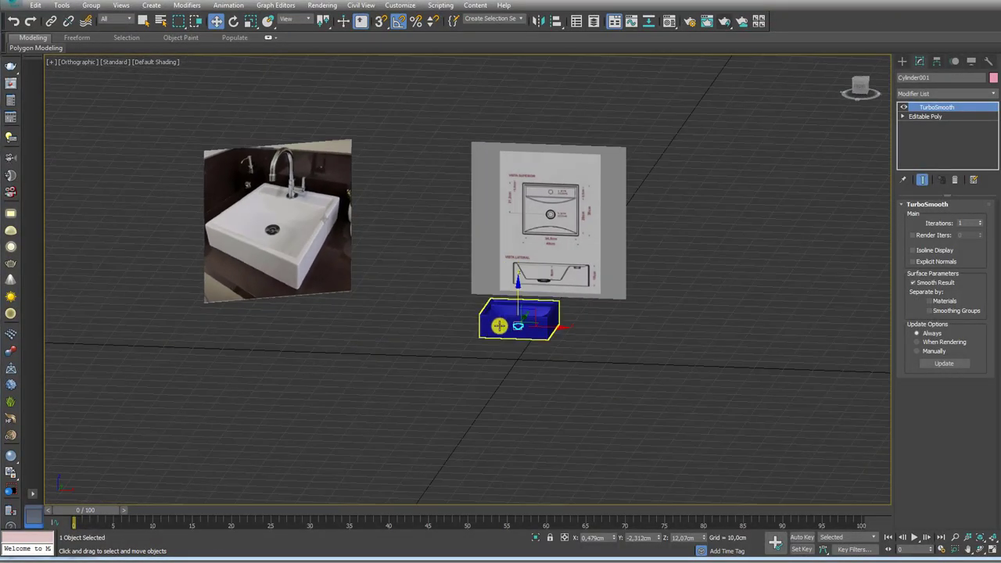
{"action": "left_click", "coordinate": [511, 266]}
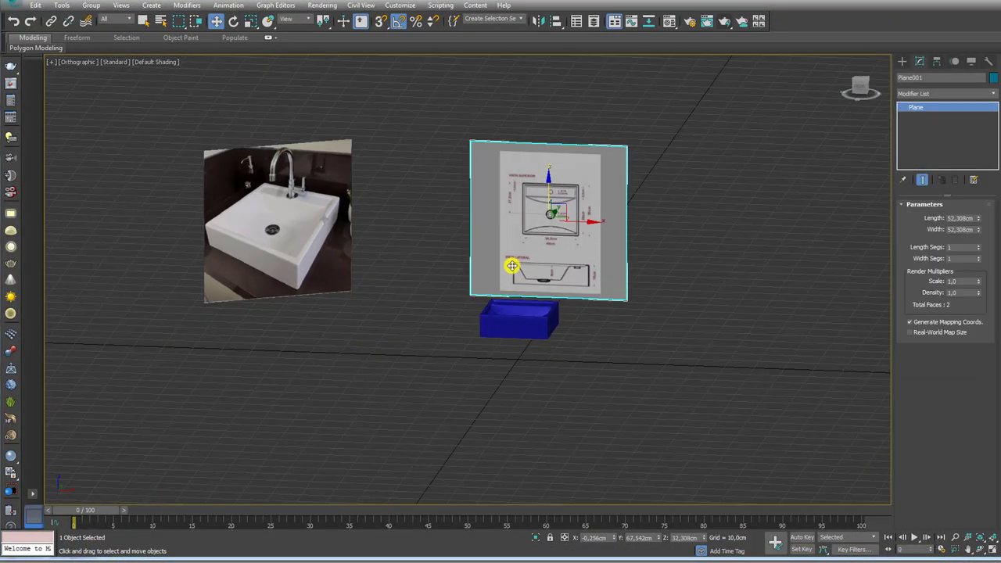
{"action": "left_click_drag", "start_coordinate": [581, 221], "coordinate": [760, 224], "text": "shift"}
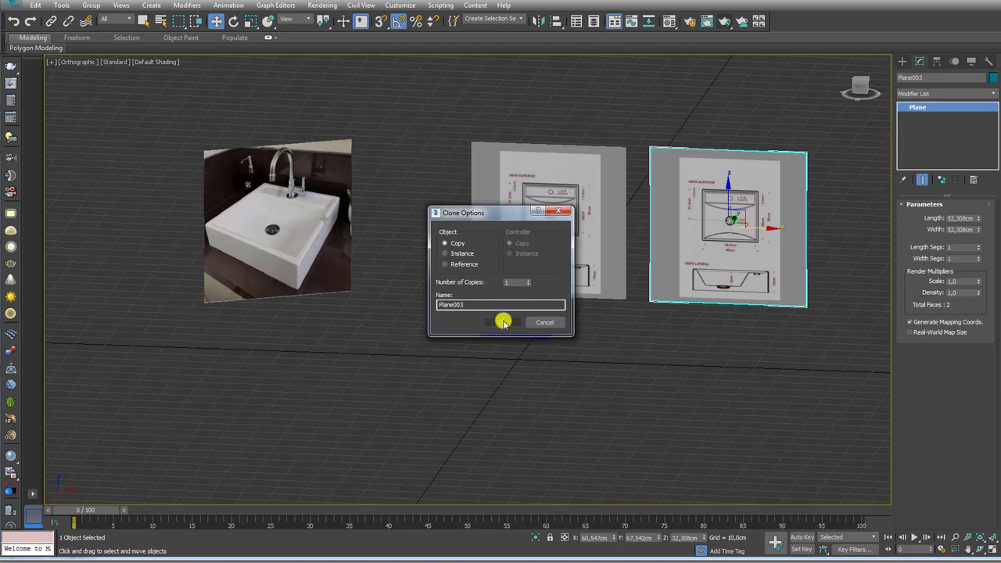
{"action": "left_click", "coordinate": [503, 321]}
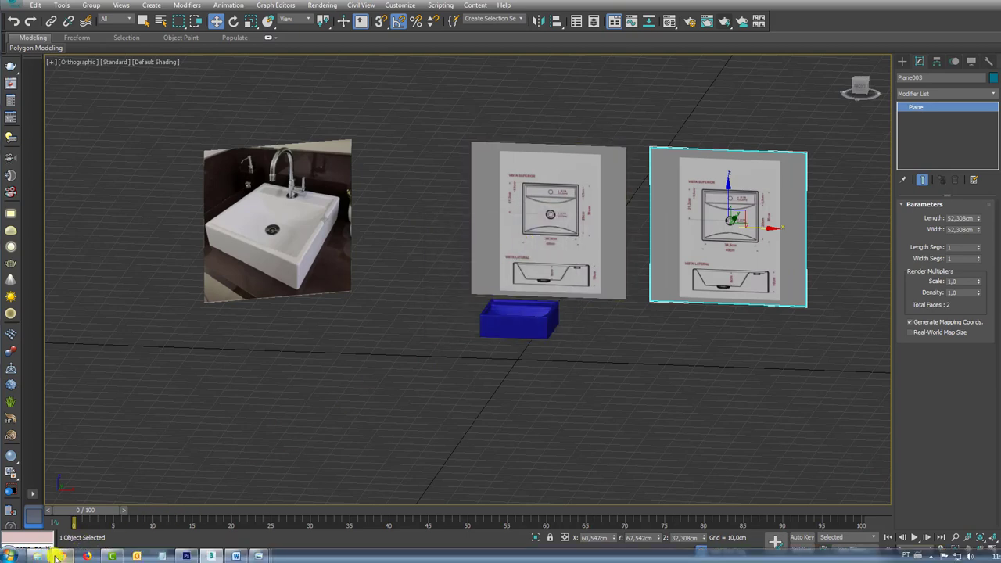
Apply the torneira.jpg faucet photo to the new plane.
{"action": "left_click", "coordinate": [43, 555]}
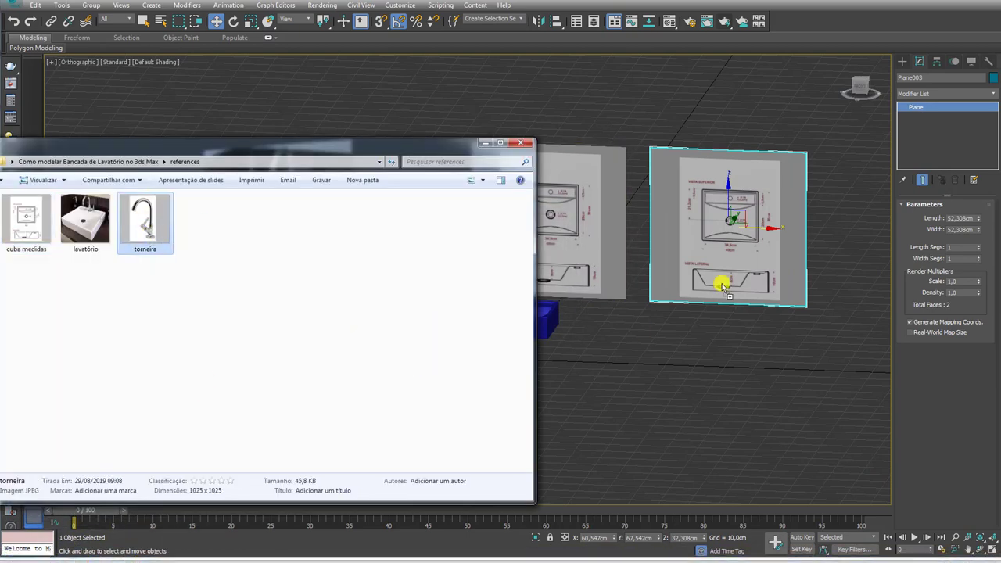
{"action": "left_click_drag", "start_coordinate": [145, 223], "coordinate": [727, 227]}
{"action": "left_click", "coordinate": [483, 143]}
Switch to the Front view and recentre the three reference planes.
{"action": "middle_click_drag", "start_coordinate": [738, 284], "coordinate": [639, 307]}
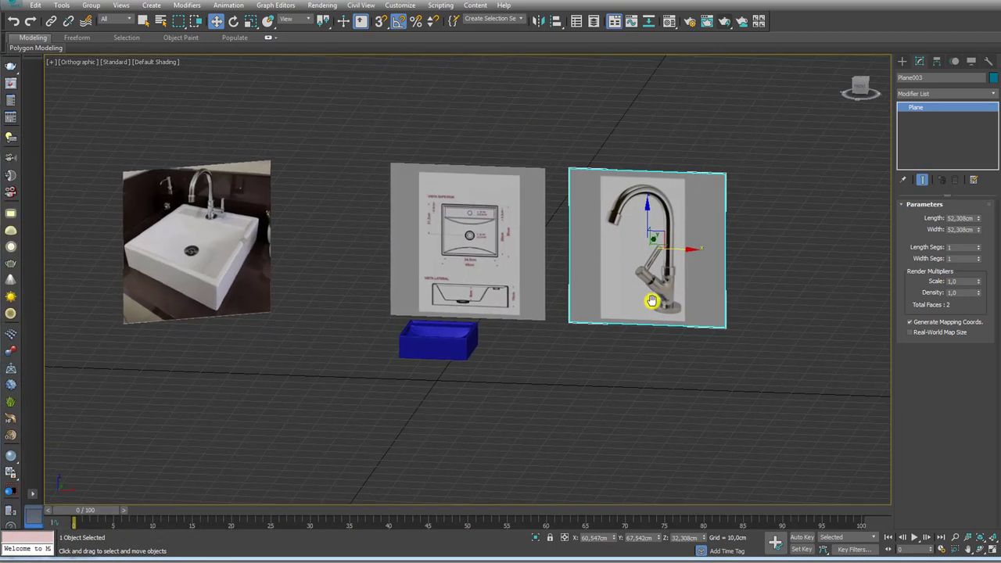
{"action": "key", "text": "f"}
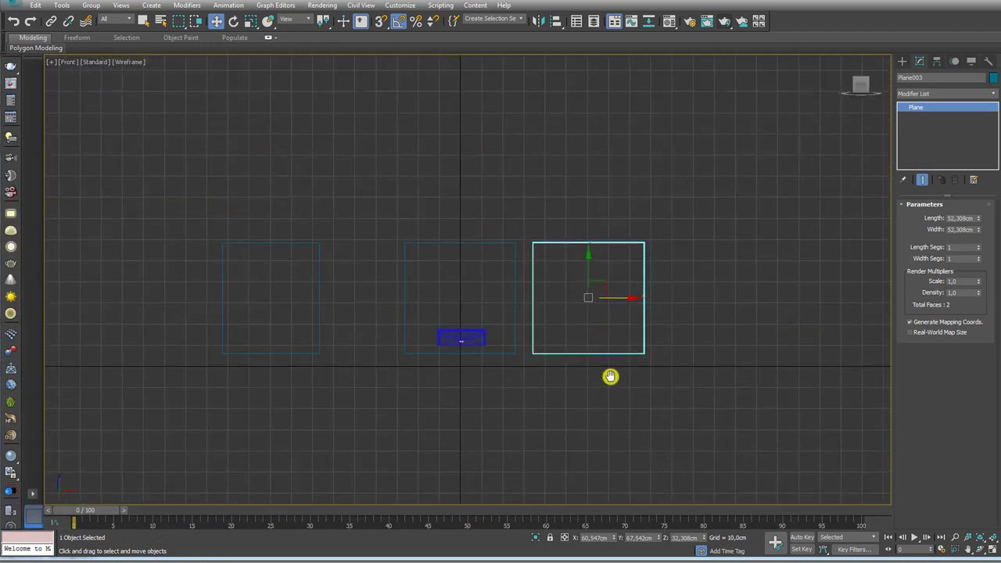
{"action": "scroll", "coordinate": [596, 315], "scroll_direction": "up", "scroll_amount": 5}
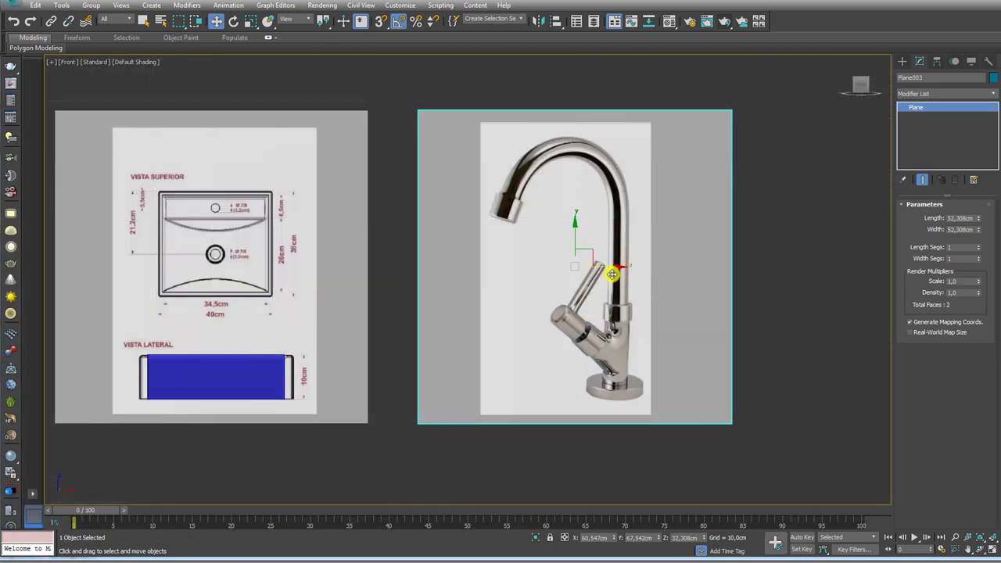
{"action": "middle_click_drag", "start_coordinate": [607, 273], "coordinate": [601, 323]}
{"action": "left_click", "coordinate": [901, 61]}
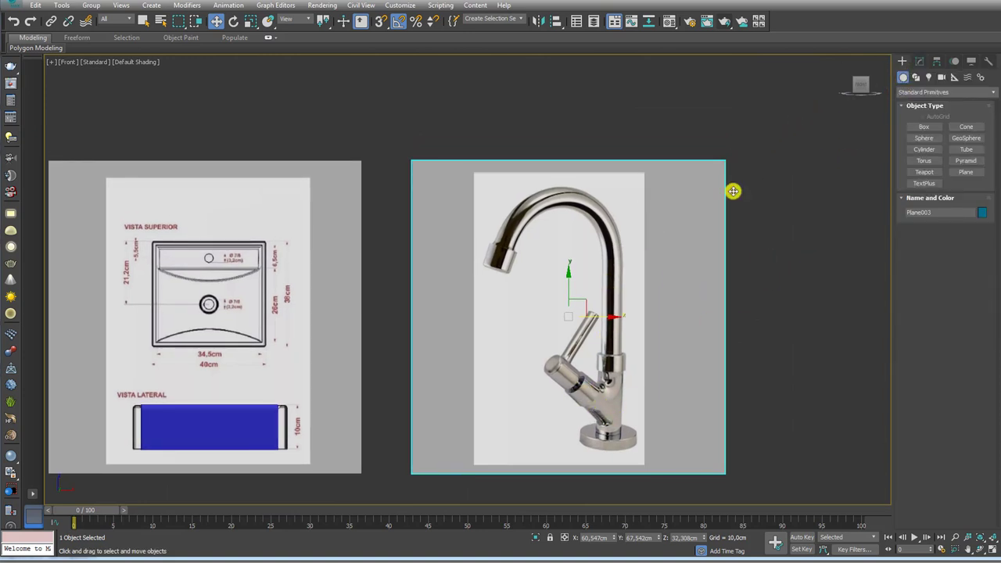
{"action": "mouse_move", "coordinate": [497, 278]}
{"action": "left_mouse_down"}
{"action": "mouse_move", "coordinate": [537, 212]}
{"action": "mouse_move", "coordinate": [615, 274]}
{"action": "mouse_move", "coordinate": [614, 383]}
{"action": "left_mouse_up"}
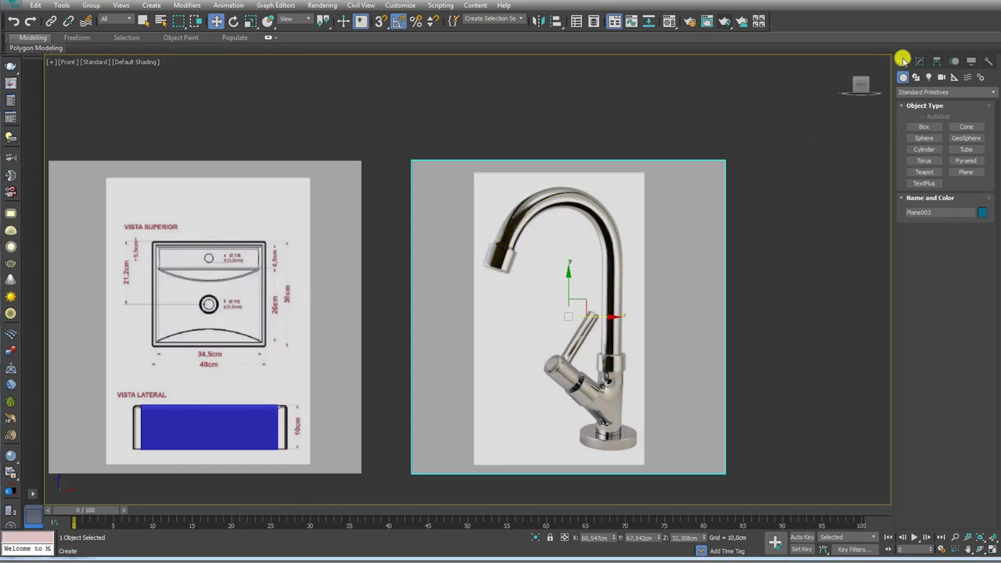
Draw a line spline from the spout tip, over the arch top, and down the faucet column.
{"action": "left_click", "coordinate": [915, 76]}
{"action": "left_click", "coordinate": [924, 135]}
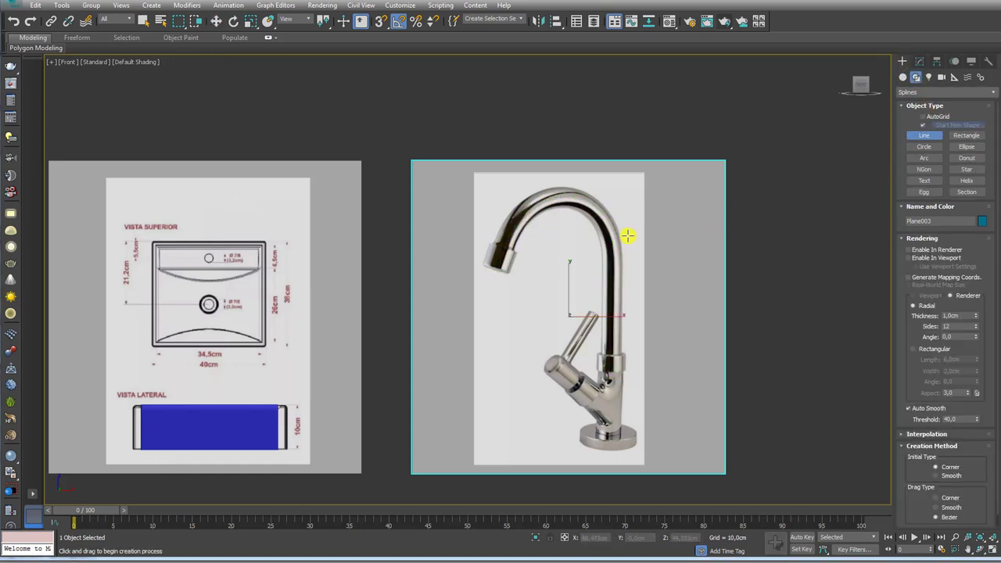
{"action": "middle_click_drag", "start_coordinate": [528, 251], "coordinate": [421, 268]}
{"action": "left_click", "coordinate": [385, 287]}
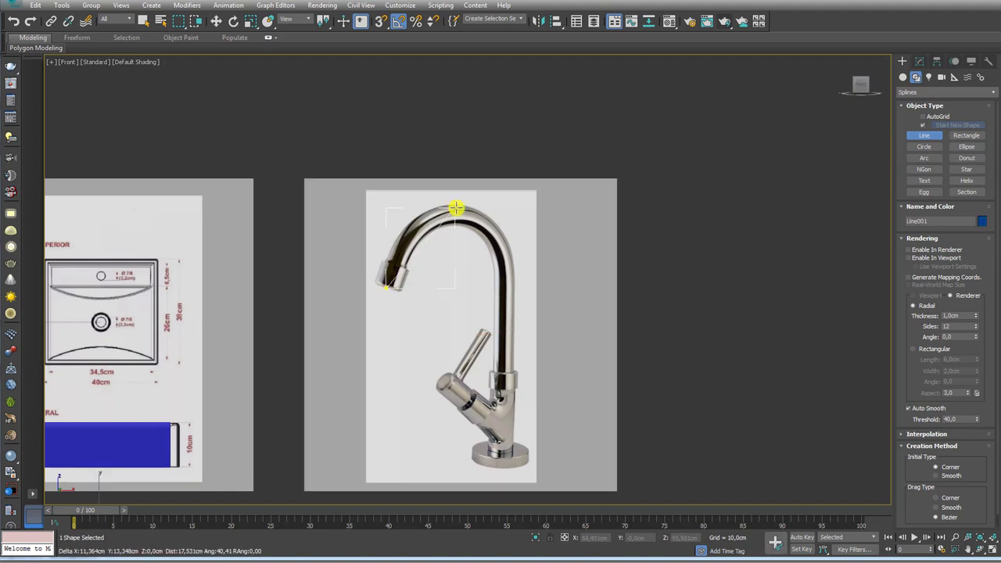
{"action": "left_click", "coordinate": [458, 213]}
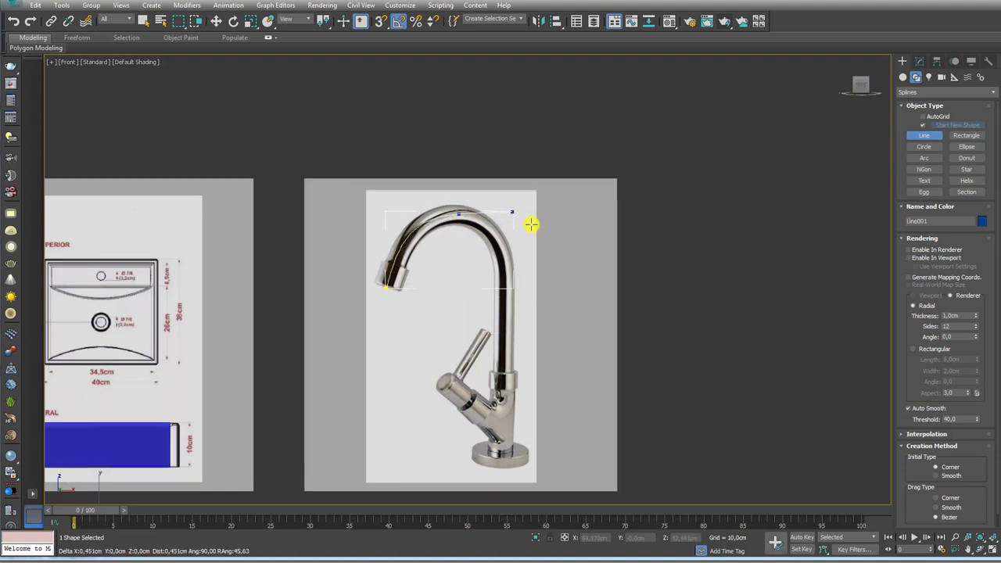
{"action": "left_click", "coordinate": [506, 319]}
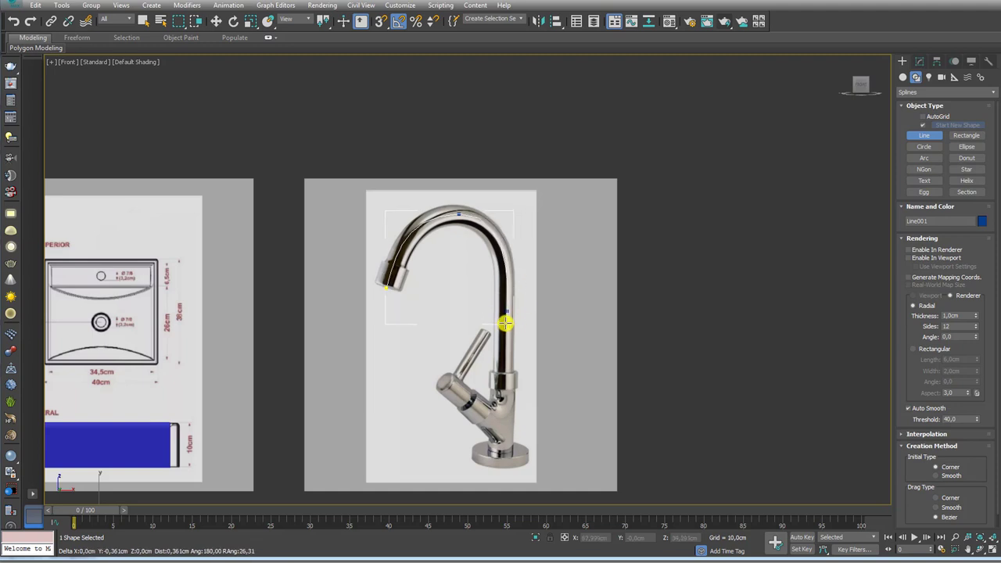
{"action": "right_click", "coordinate": [506, 378]}
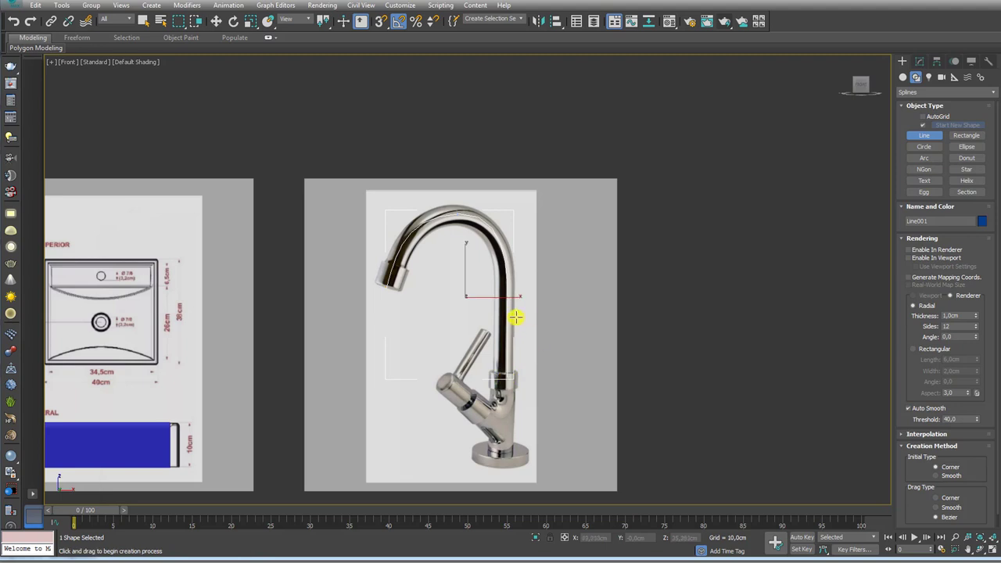
{"action": "key", "text": "F3"}
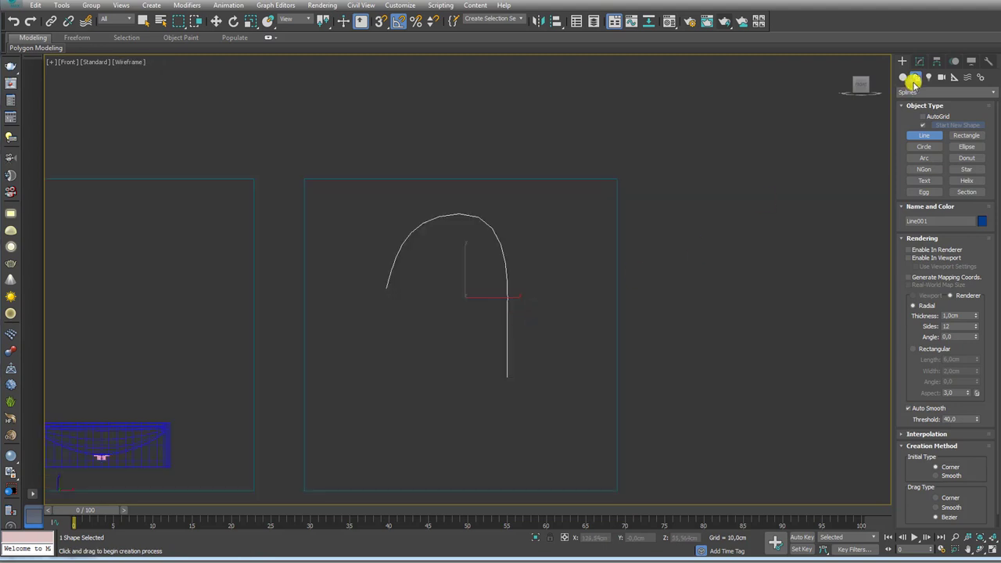
{"action": "left_click", "coordinate": [919, 61]}
In Vertex mode, shorten the top arch vertex's handles to tighten the arch.
{"action": "left_click", "coordinate": [905, 107]}
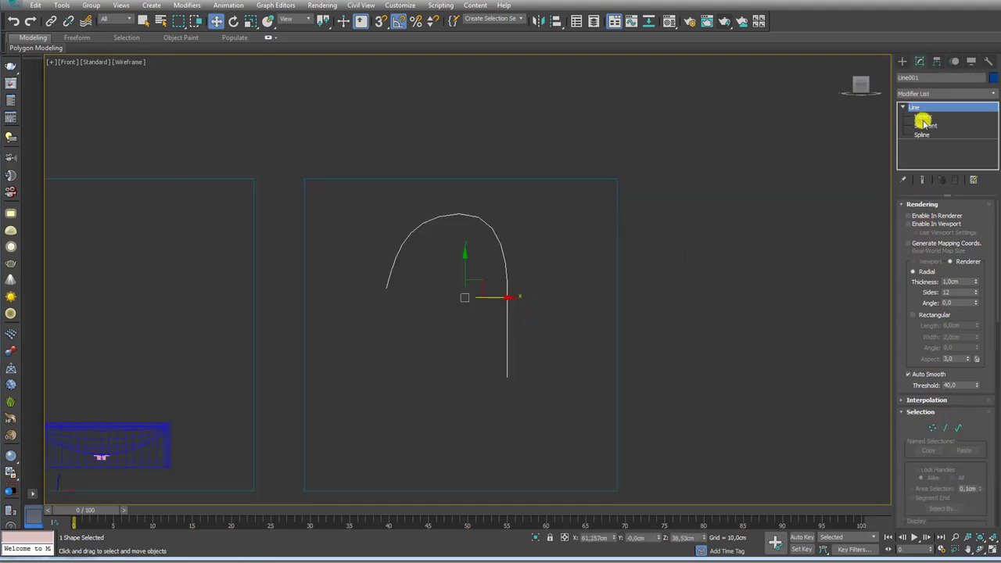
{"action": "left_click", "coordinate": [918, 117]}
{"action": "left_click_drag", "start_coordinate": [423, 239], "coordinate": [427, 235]}
{"action": "key", "text": "alt+w"}
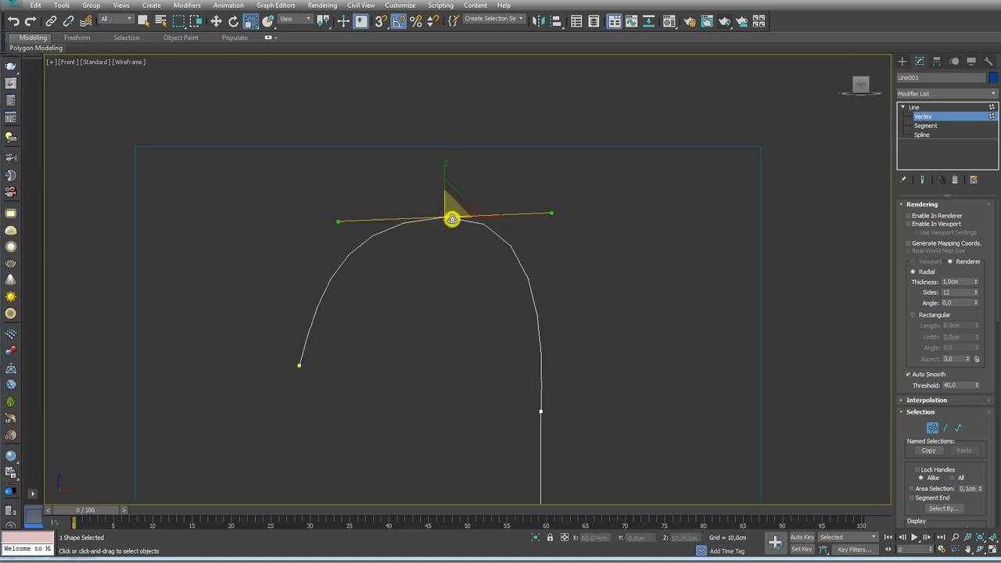
{"action": "left_click_drag", "start_coordinate": [451, 221], "coordinate": [448, 203]}
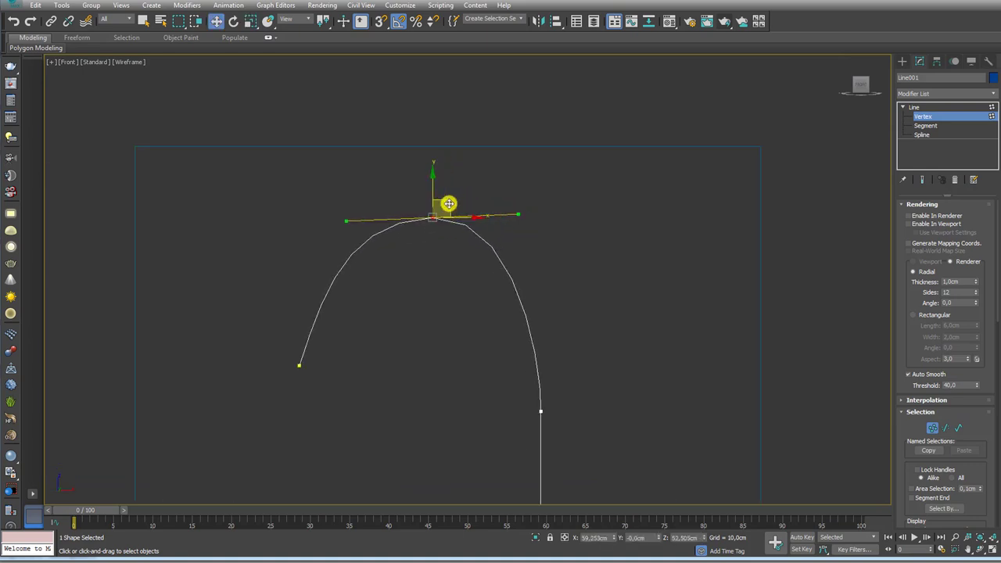
Rotate the Bezier handles of the lower column vertex.
{"action": "left_click", "coordinate": [540, 410]}
{"action": "scroll", "coordinate": [586, 412], "scroll_direction": "up", "scroll_amount": 3}
{"action": "key", "text": "e"}
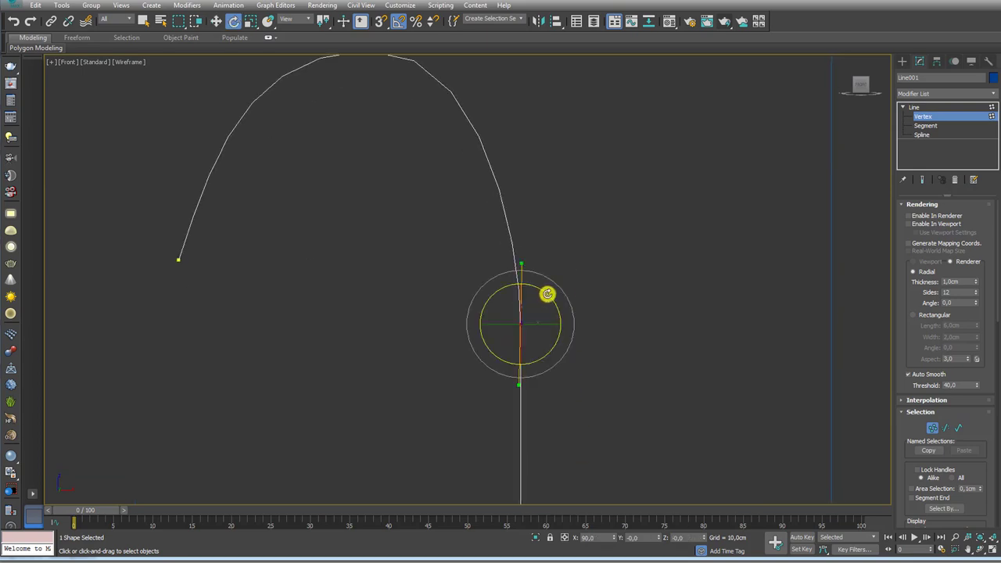
{"action": "mouse_move", "coordinate": [547, 292]}
{"action": "left_mouse_down"}
{"action": "mouse_move", "coordinate": [536, 306]}
{"action": "mouse_move", "coordinate": [533, 236]}
{"action": "left_mouse_up"}
{"action": "key", "text": "r"}
{"action": "key", "text": "q"}
{"action": "key", "text": "w"}
{"action": "scroll", "coordinate": [533, 236], "scroll_direction": "down", "scroll_amount": 3}
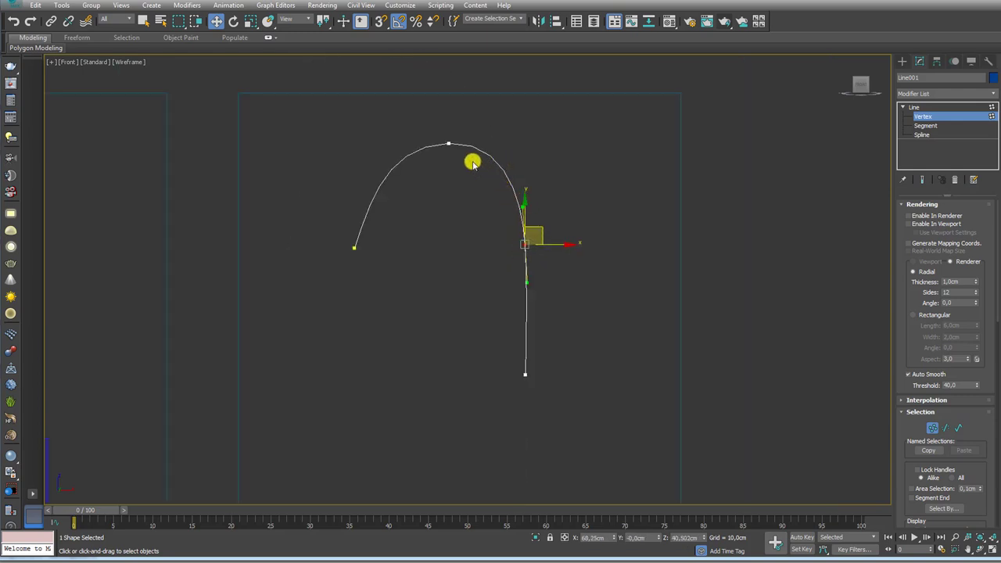
Tilt the top arch vertex's handles by about 5 degrees.
{"action": "left_click", "coordinate": [448, 144]}
{"action": "key", "text": "e"}
{"action": "key", "text": "r"}
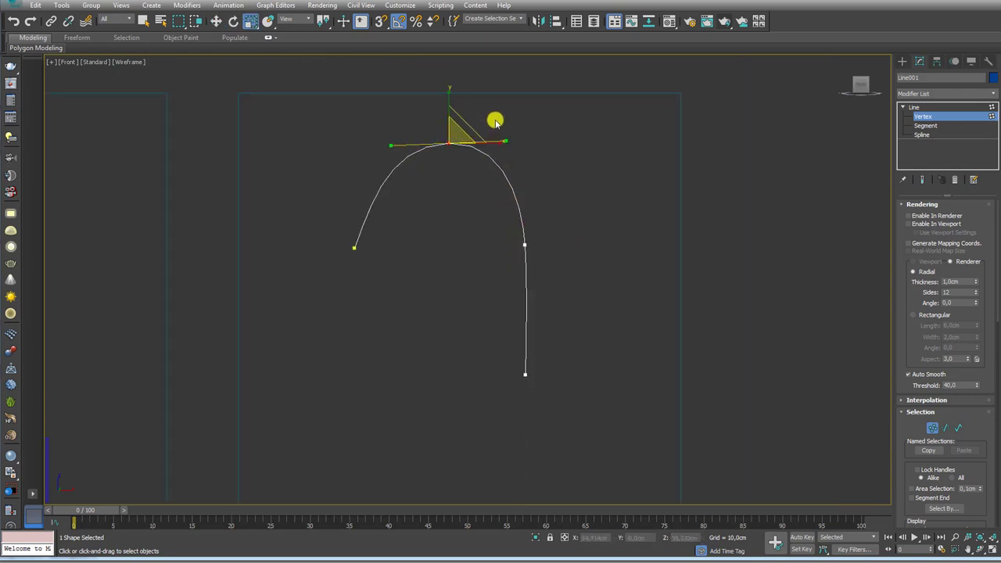
{"action": "key", "text": "e"}
{"action": "left_click_drag", "start_coordinate": [483, 116], "coordinate": [483, 119]}
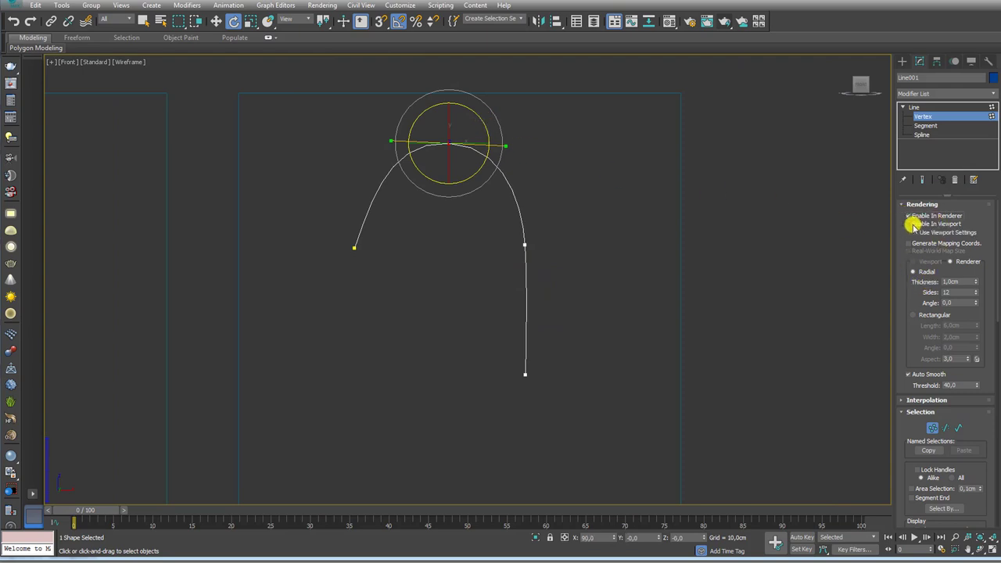
Make the spline render as a radial tube 3.237 cm thick.
{"action": "left_click", "coordinate": [913, 226]}
{"action": "left_click_drag", "start_coordinate": [975, 283], "coordinate": [962, 205]}
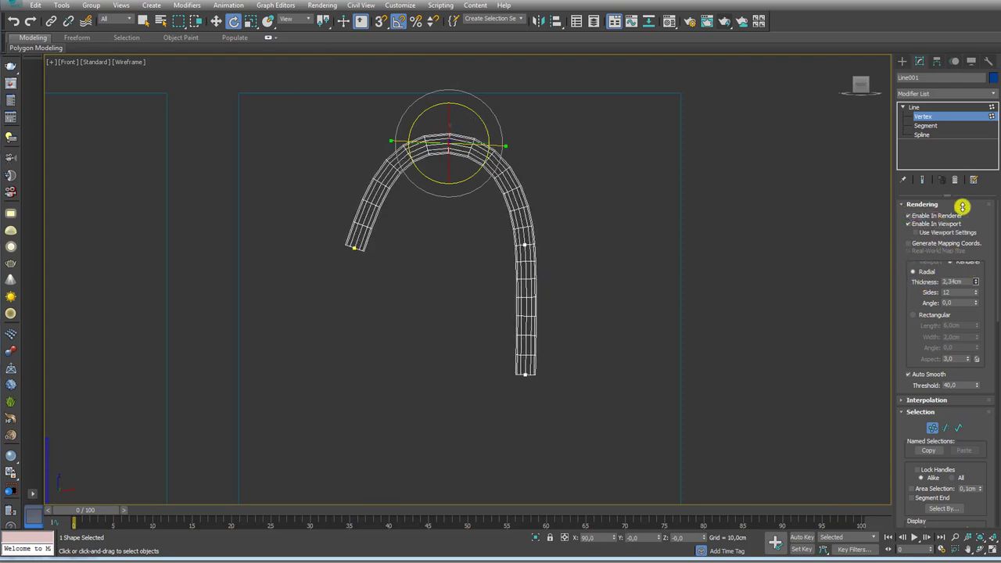
{"action": "key", "text": "F3"}
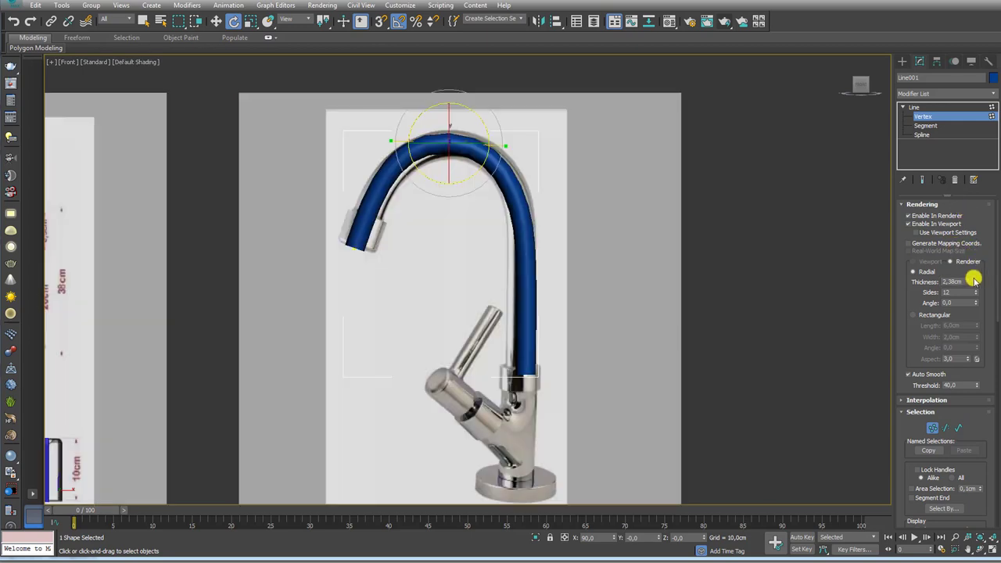
{"action": "left_click_drag", "start_coordinate": [973, 279], "coordinate": [969, 261]}
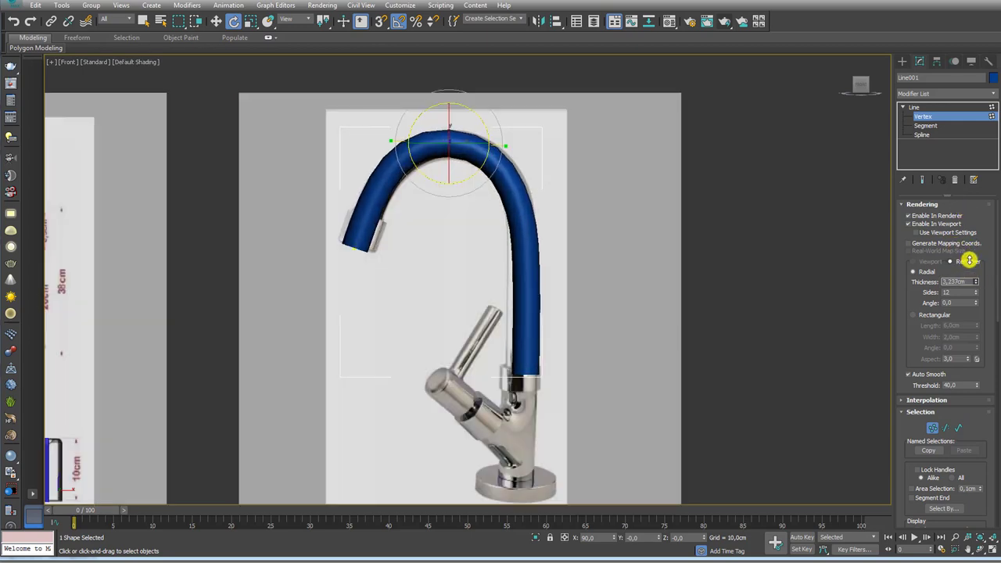
{"action": "key", "text": "F3"}
{"action": "key", "text": "F3"}
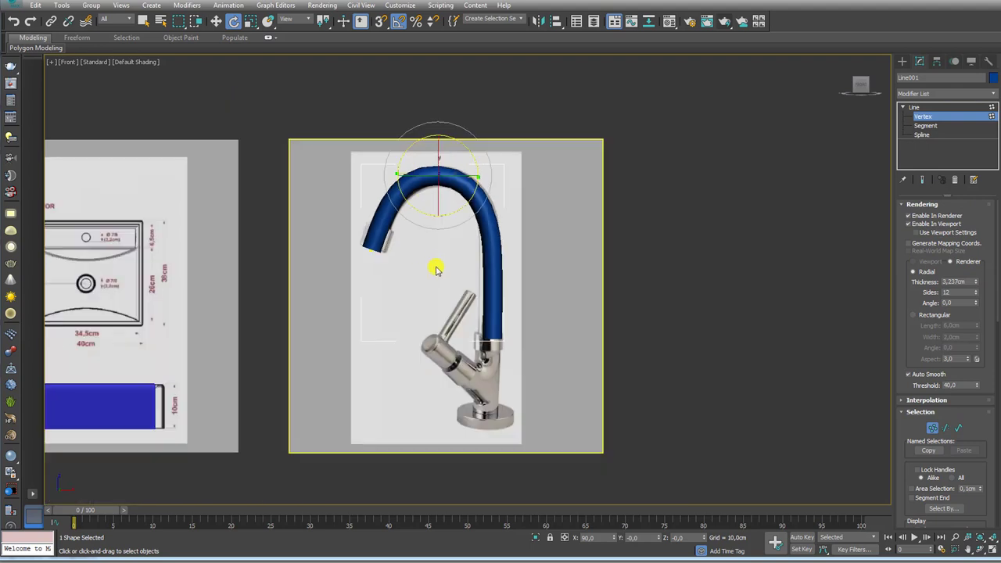
Reshape the spout bend by moving the top vertex of the spout curve.
{"action": "middle_click_drag", "start_coordinate": [421, 248], "coordinate": [435, 264]}
{"action": "left_click_drag", "start_coordinate": [634, 308], "coordinate": [426, 405]}
{"action": "key", "text": "w"}
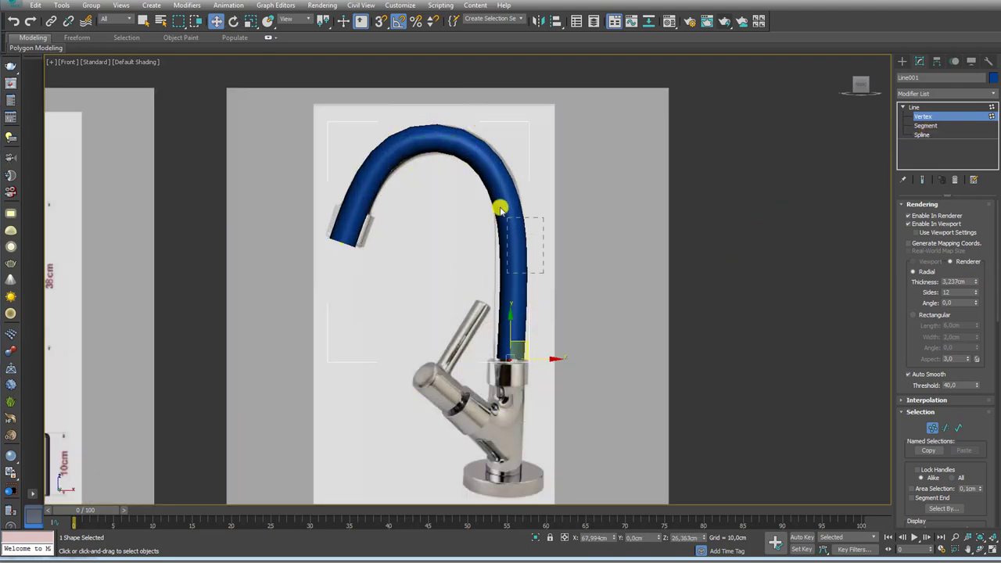
{"action": "left_click", "coordinate": [512, 236]}
{"action": "key", "text": "e"}
{"action": "key", "text": "w"}
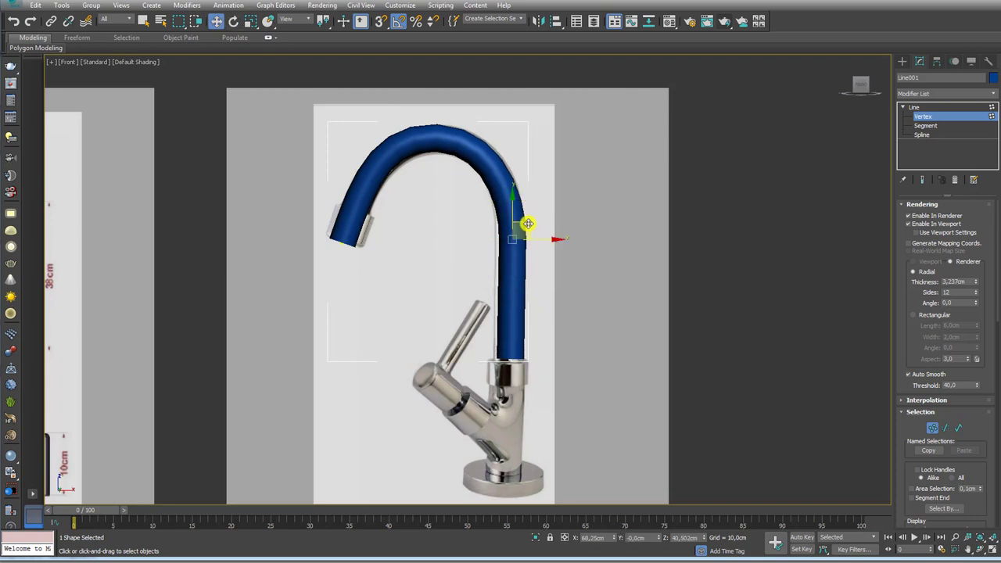
{"action": "left_click_drag", "start_coordinate": [505, 196], "coordinate": [383, 112]}
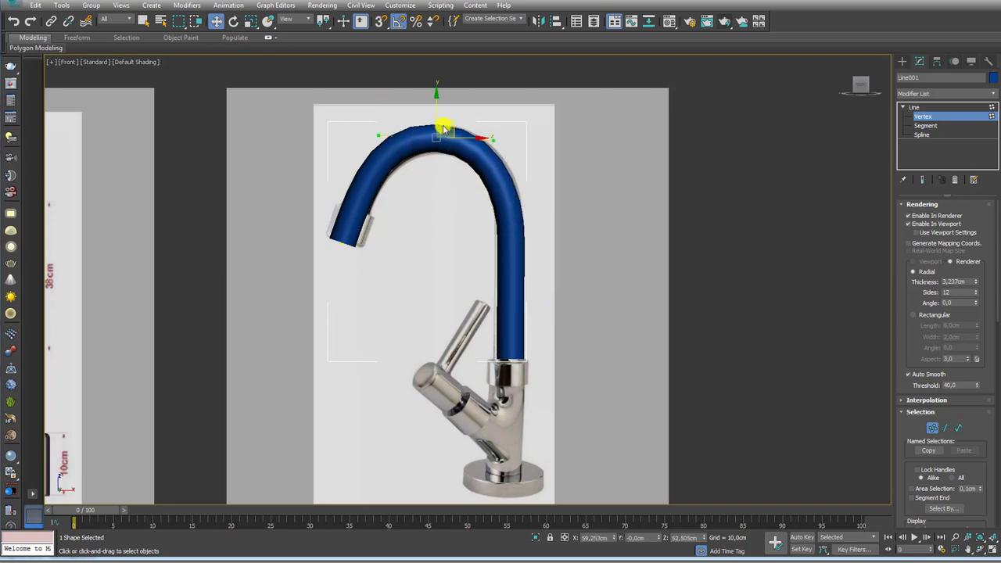
{"action": "left_click_drag", "start_coordinate": [446, 123], "coordinate": [456, 125]}
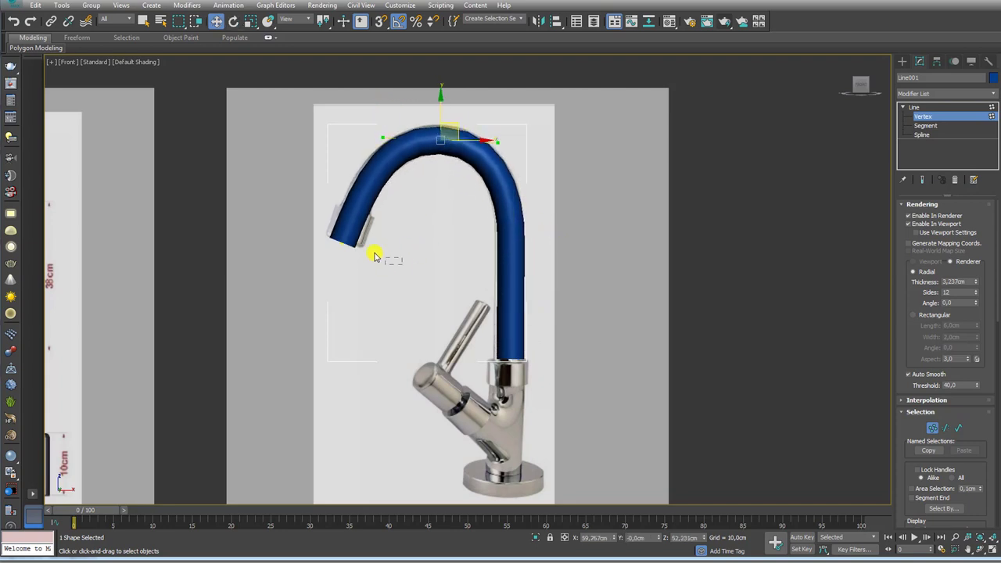
Nudge the top spout vertex slightly left, finishing vertex edits on the line.
{"action": "left_click", "coordinate": [344, 234]}
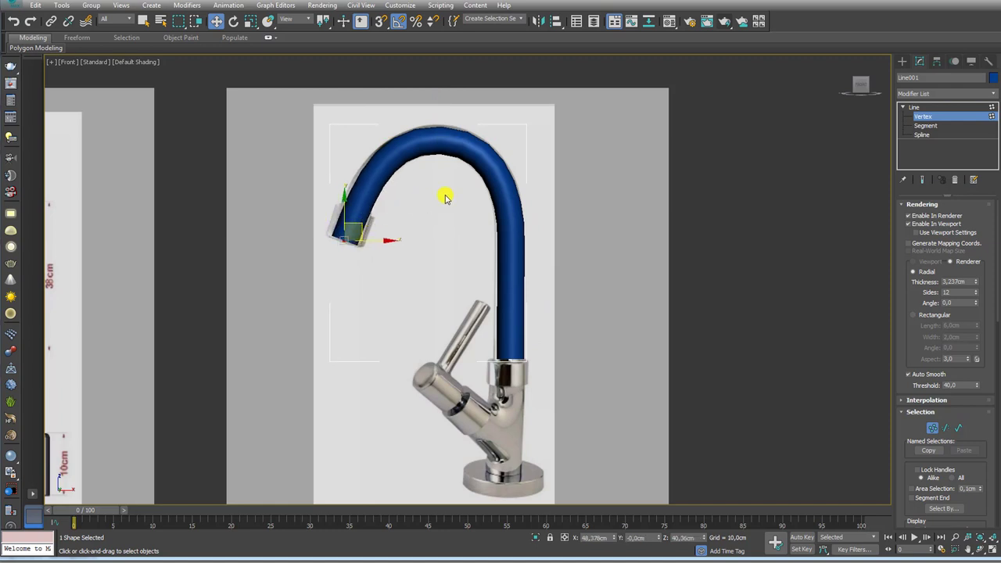
{"action": "left_click", "coordinate": [440, 135]}
{"action": "key", "text": "e"}
{"action": "key", "text": "w"}
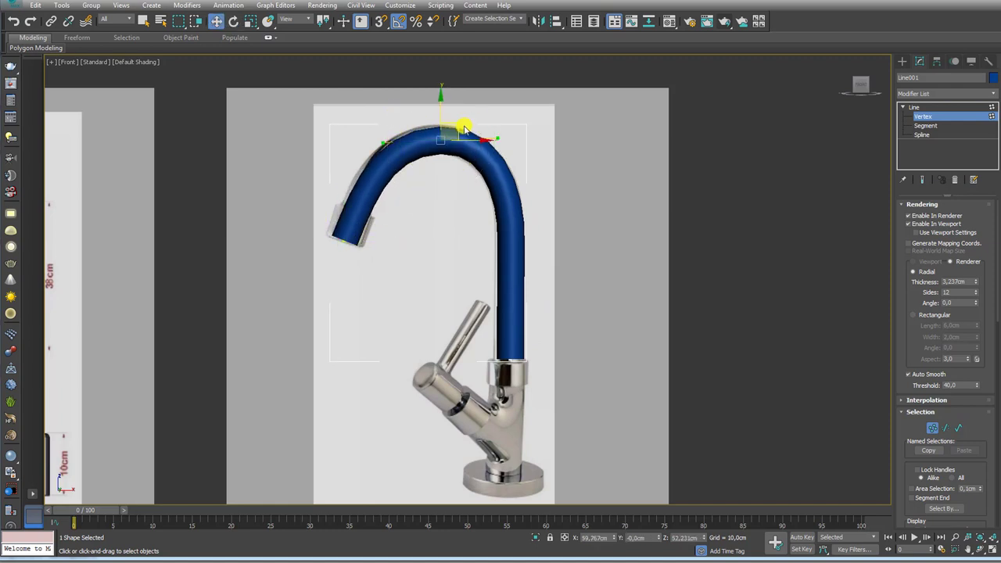
{"action": "left_click_drag", "start_coordinate": [451, 127], "coordinate": [447, 125]}
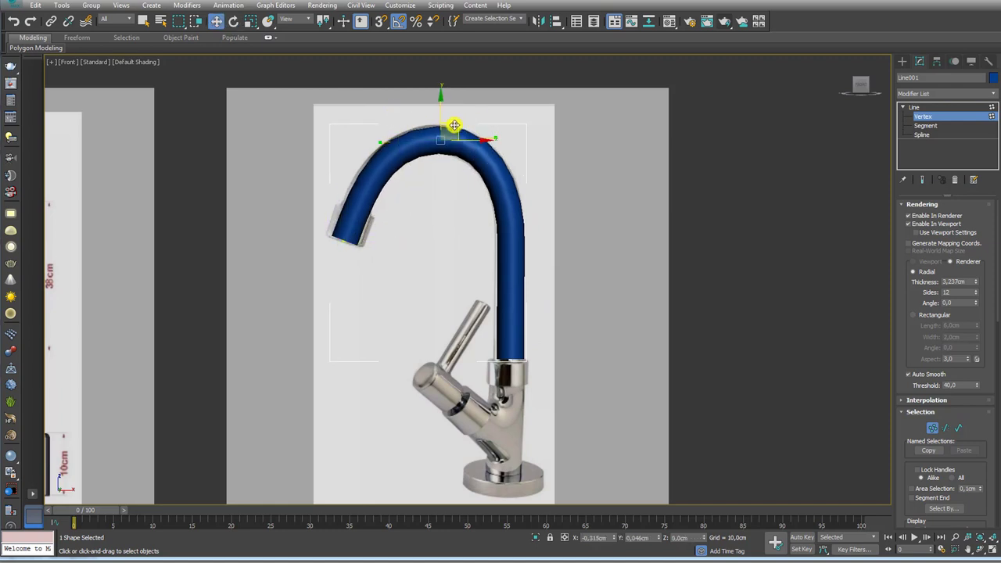
{"action": "left_click", "coordinate": [913, 107]}
{"action": "scroll", "coordinate": [478, 263], "scroll_direction": "down", "scroll_amount": 3}
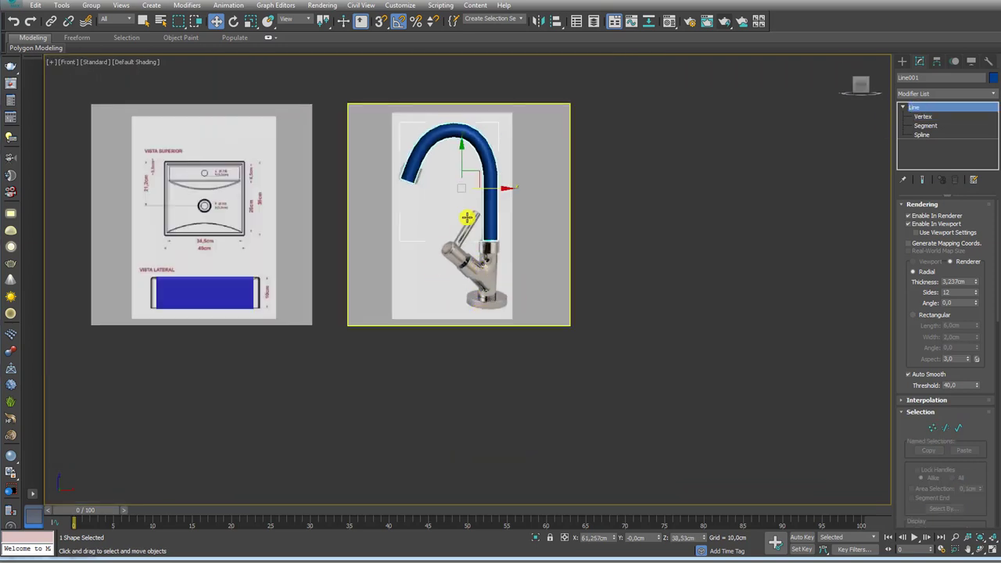
Create a standard cylinder below the spout.
{"action": "left_click", "coordinate": [902, 60]}
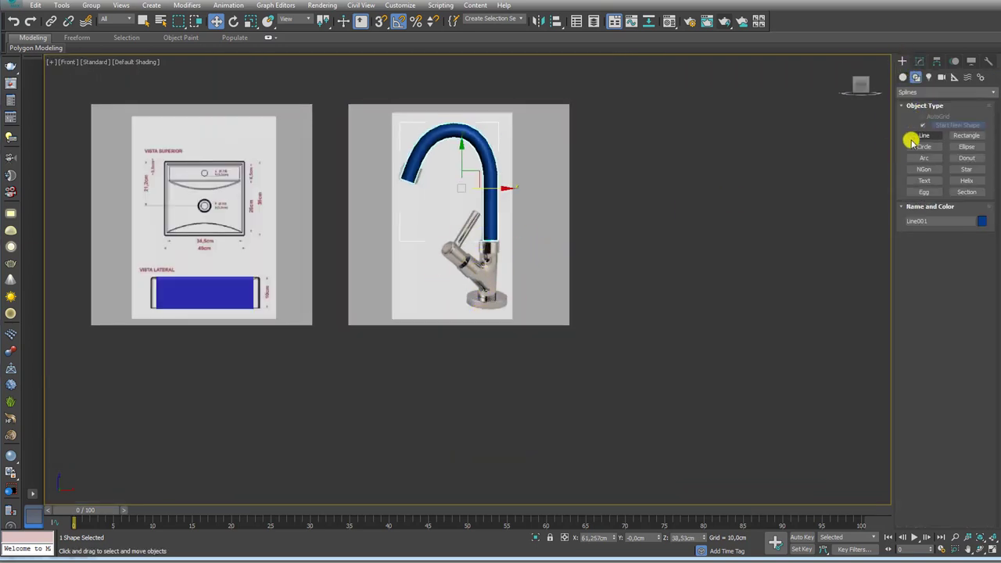
{"action": "left_click", "coordinate": [902, 77]}
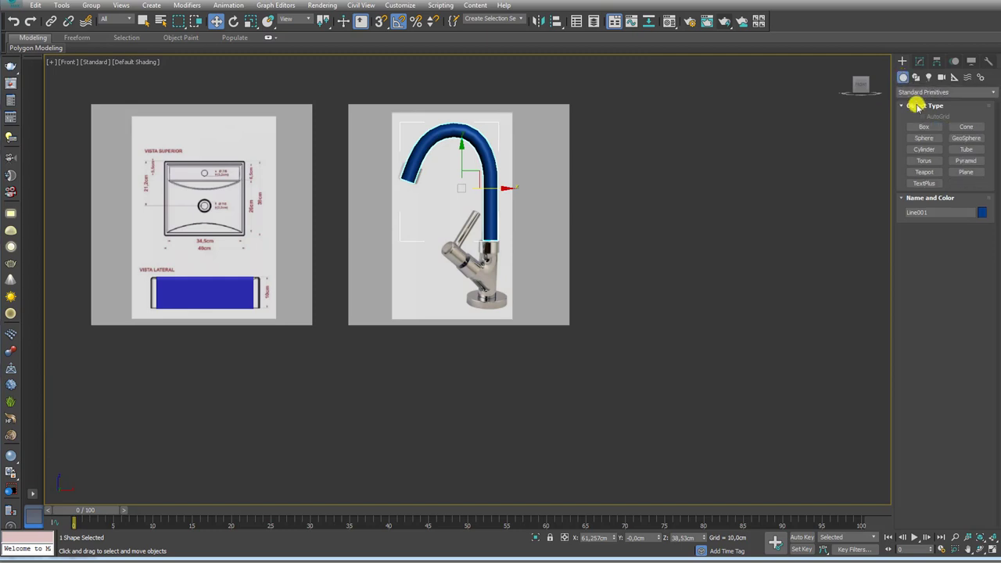
{"action": "left_click", "coordinate": [923, 149]}
{"action": "mouse_move", "coordinate": [547, 226]}
{"action": "middle_mouse_down", "text": "alt"}
{"action": "mouse_move", "coordinate": [548, 266]}
{"action": "mouse_move", "coordinate": [514, 268]}
{"action": "mouse_move", "coordinate": [509, 335]}
{"action": "middle_mouse_up", "text": "alt"}
{"action": "scroll", "coordinate": [509, 336], "scroll_direction": "up", "scroll_amount": 2}
{"action": "left_click_drag", "start_coordinate": [507, 379], "coordinate": [530, 382]}
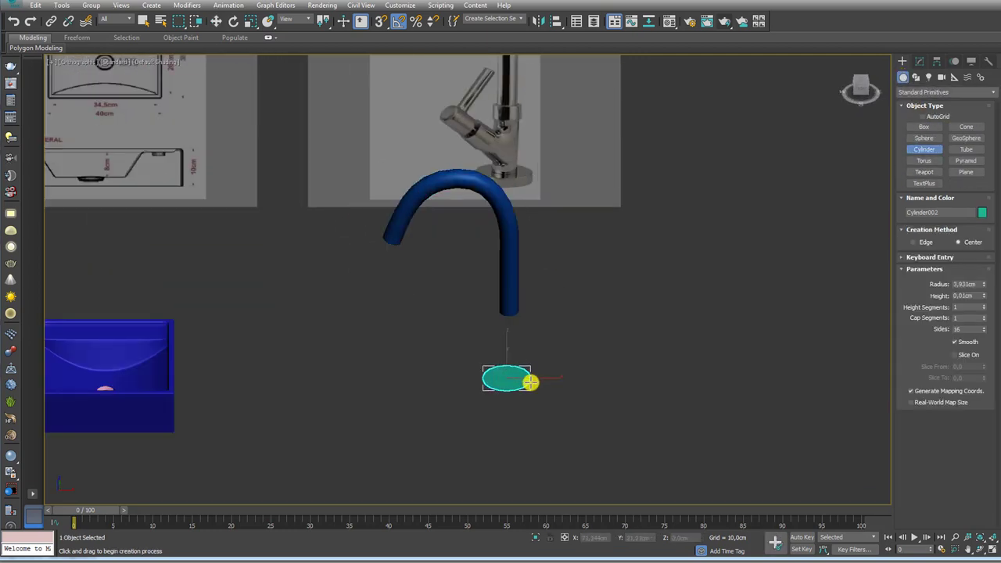
{"action": "left_click", "coordinate": [532, 368]}
Move the cylinder up under the faucet base in the Front view.
{"action": "key", "text": "w"}
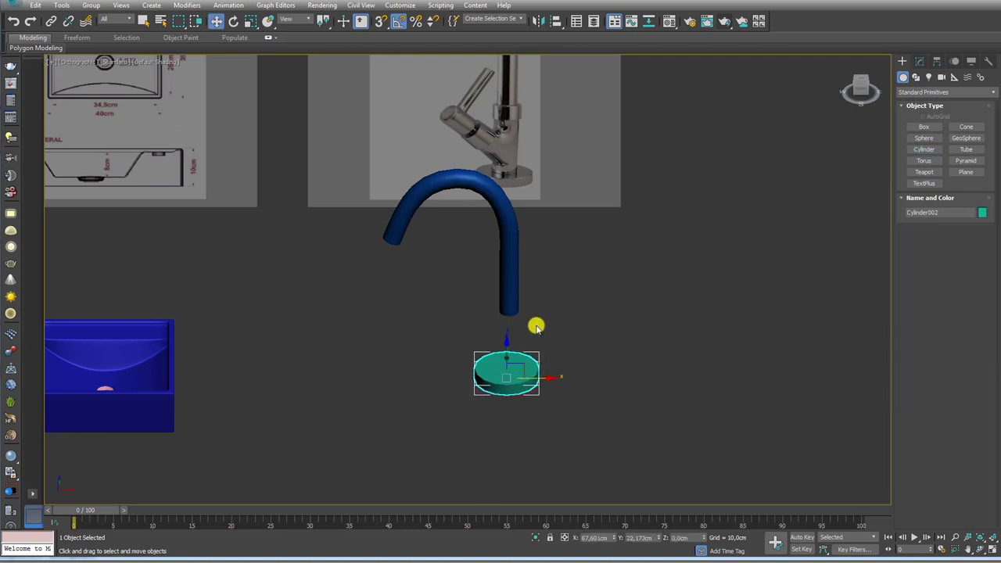
{"action": "key", "text": "f"}
{"action": "scroll", "coordinate": [583, 317], "scroll_direction": "up", "scroll_amount": 2}
{"action": "scroll", "coordinate": [726, 292], "scroll_direction": "up", "scroll_amount": 3}
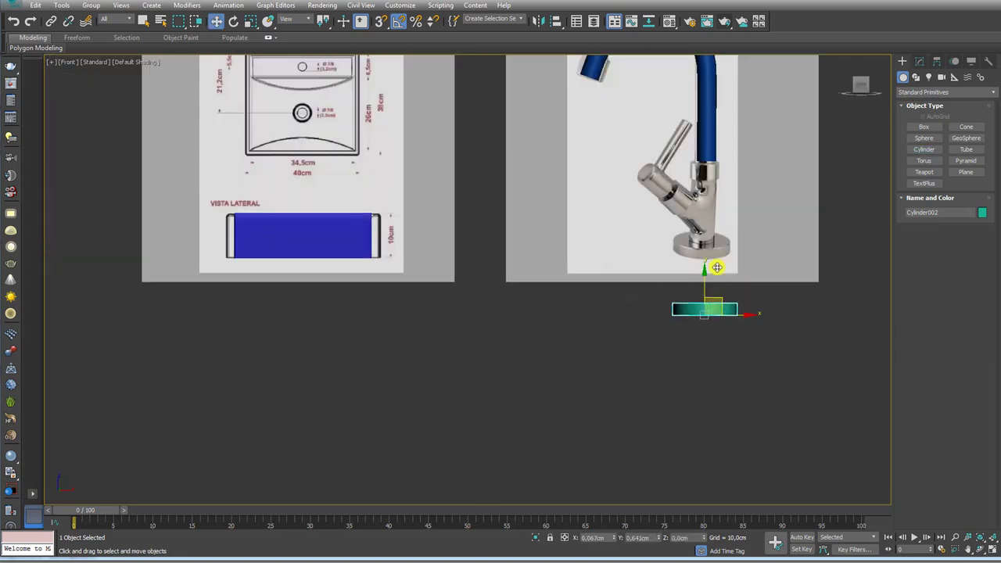
{"action": "left_click_drag", "start_coordinate": [716, 268], "coordinate": [709, 228]}
{"action": "scroll", "coordinate": [710, 231], "scroll_direction": "up", "scroll_amount": 3}
{"action": "scroll", "coordinate": [655, 277], "scroll_direction": "up", "scroll_amount": 2}
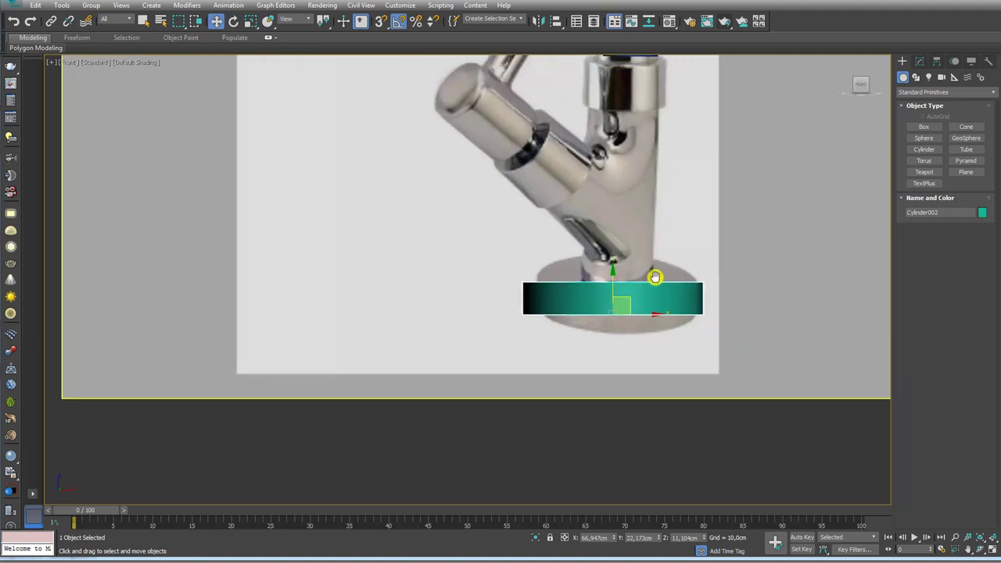
Reduce the cylinder radius to about 4.9 cm and align it with the base.
{"action": "left_click", "coordinate": [919, 60]}
{"action": "left_click_drag", "start_coordinate": [982, 223], "coordinate": [984, 226]}
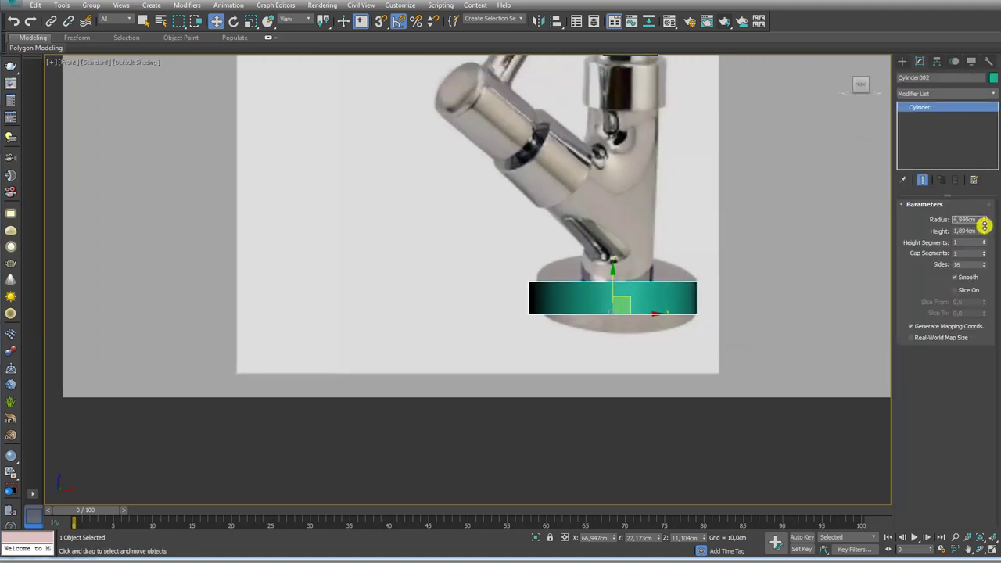
{"action": "left_click_drag", "start_coordinate": [620, 298], "coordinate": [631, 303]}
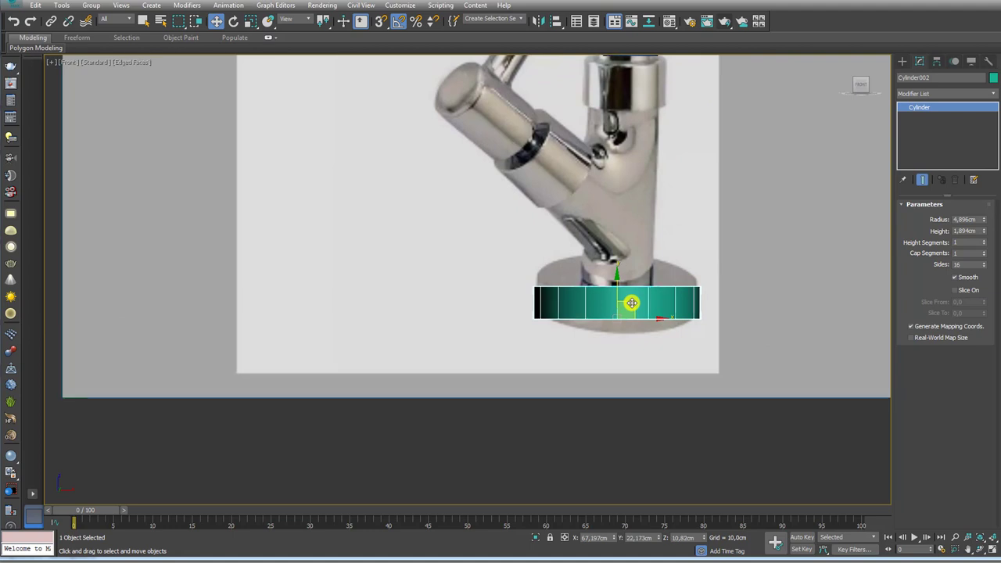
{"action": "middle_click_drag", "start_coordinate": [631, 302], "coordinate": [644, 329], "text": "alt"}
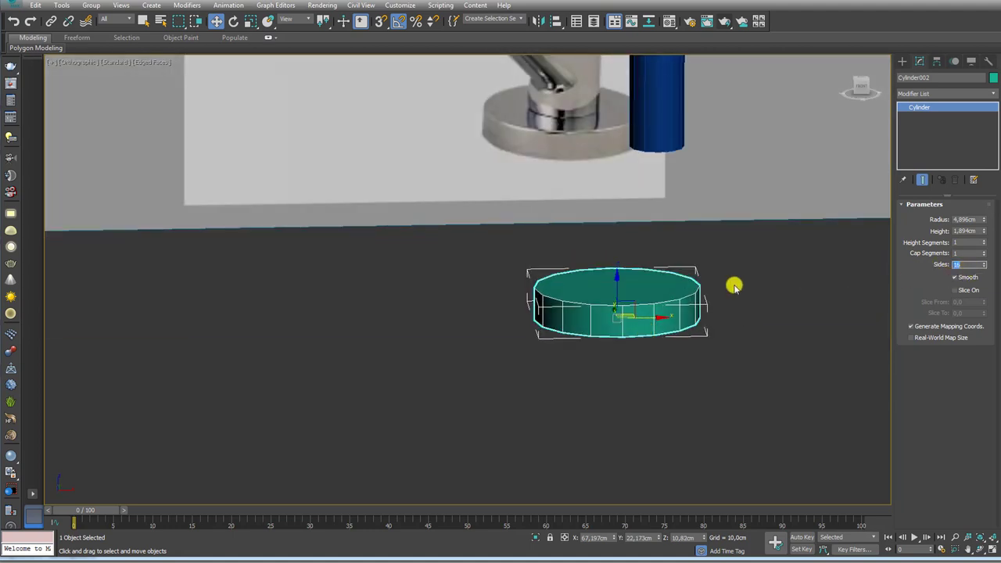
{"action": "middle_click_drag", "start_coordinate": [605, 299], "coordinate": [615, 302], "text": "alt"}
{"action": "right_click", "coordinate": [614, 295]}
{"action": "mouse_move", "coordinate": [649, 408]}
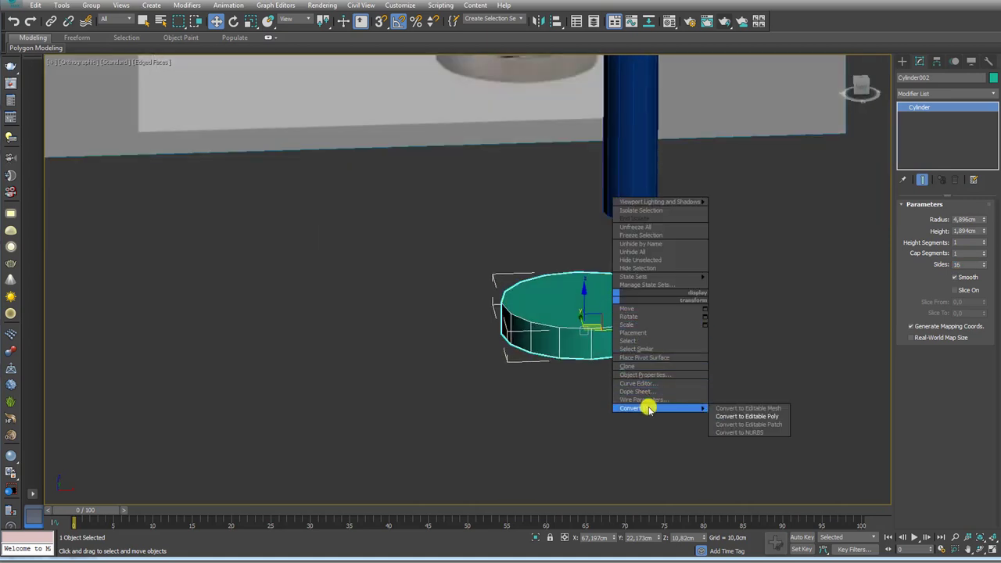
Convert the cylinder to Editable Poly and inset its top face into a small centre disc.
{"action": "left_click", "coordinate": [742, 416]}
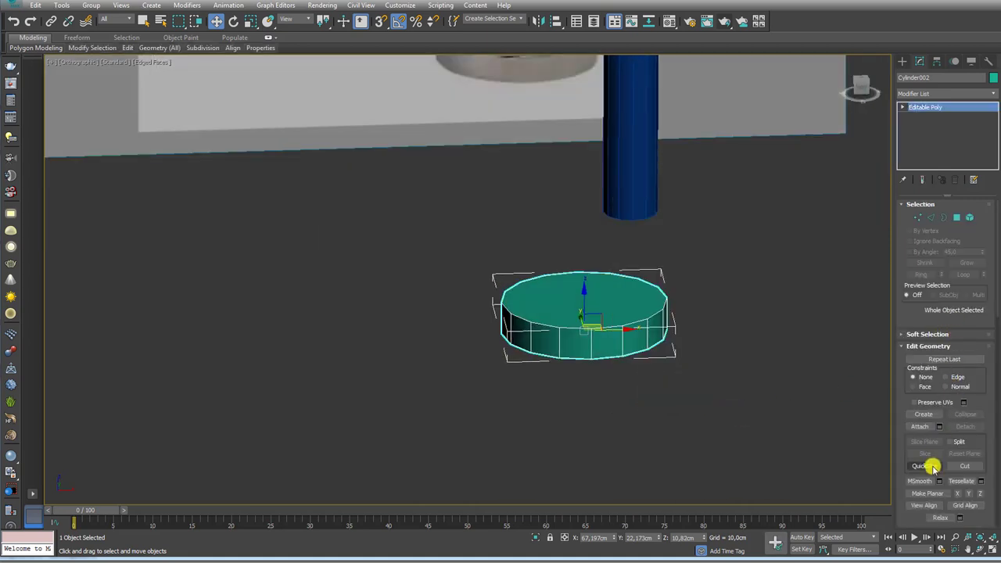
{"action": "left_click", "coordinate": [921, 426]}
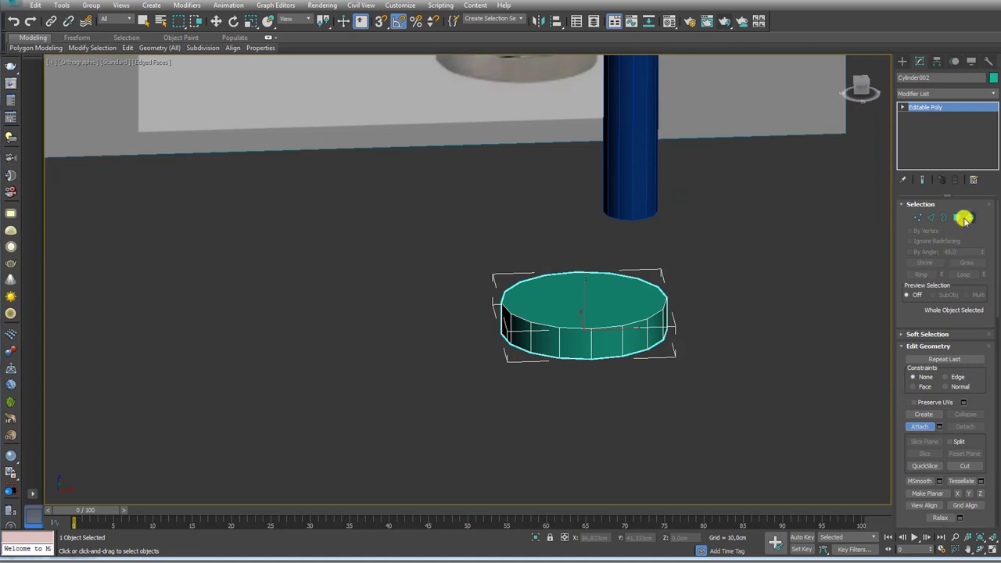
{"action": "left_click", "coordinate": [962, 218]}
{"action": "left_click", "coordinate": [961, 385]}
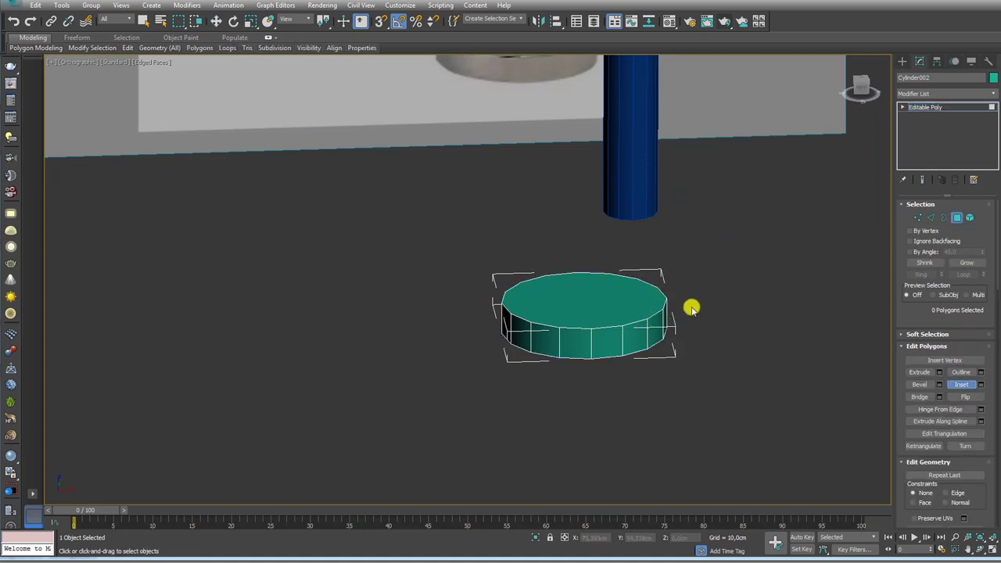
{"action": "left_click", "coordinate": [609, 295]}
{"action": "left_click_drag", "start_coordinate": [607, 298], "coordinate": [578, 270]}
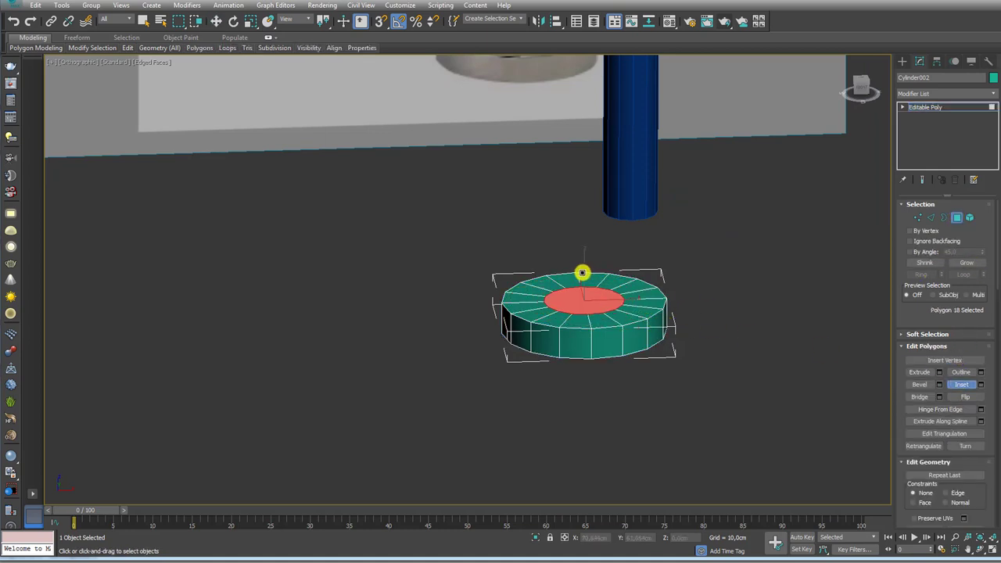
Extrude the centre disc up into a column and add an edge loop near its top.
{"action": "left_click", "coordinate": [919, 372]}
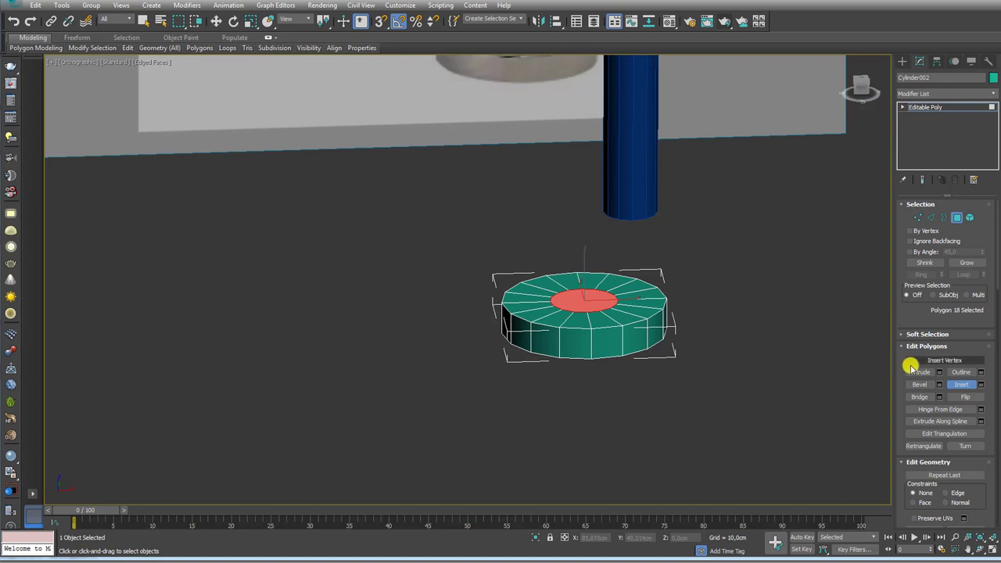
{"action": "left_click_drag", "start_coordinate": [602, 295], "coordinate": [608, 116]}
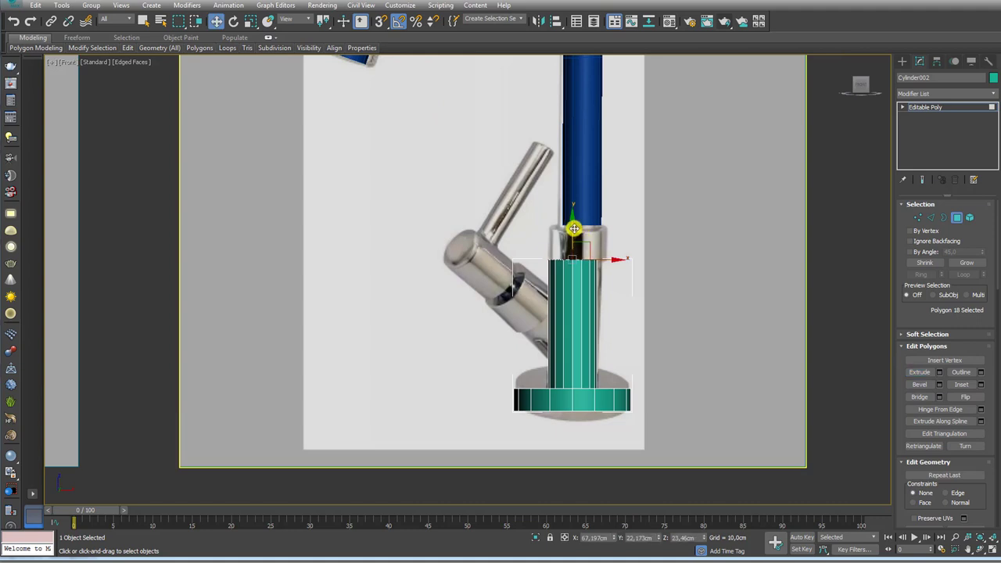
{"action": "left_click_drag", "start_coordinate": [574, 228], "coordinate": [573, 192]}
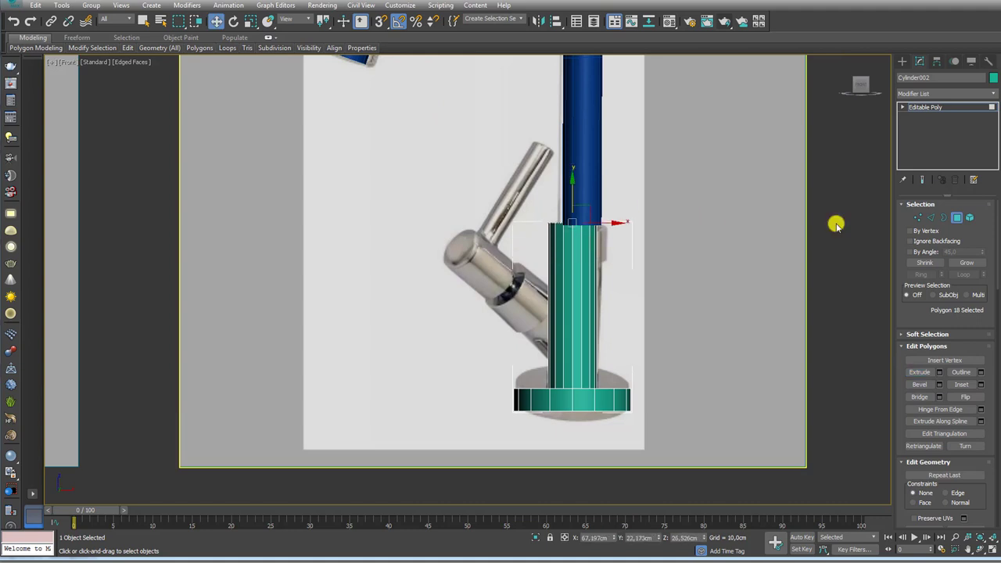
{"action": "left_click", "coordinate": [930, 217]}
{"action": "left_click_drag", "start_coordinate": [681, 297], "coordinate": [535, 352]}
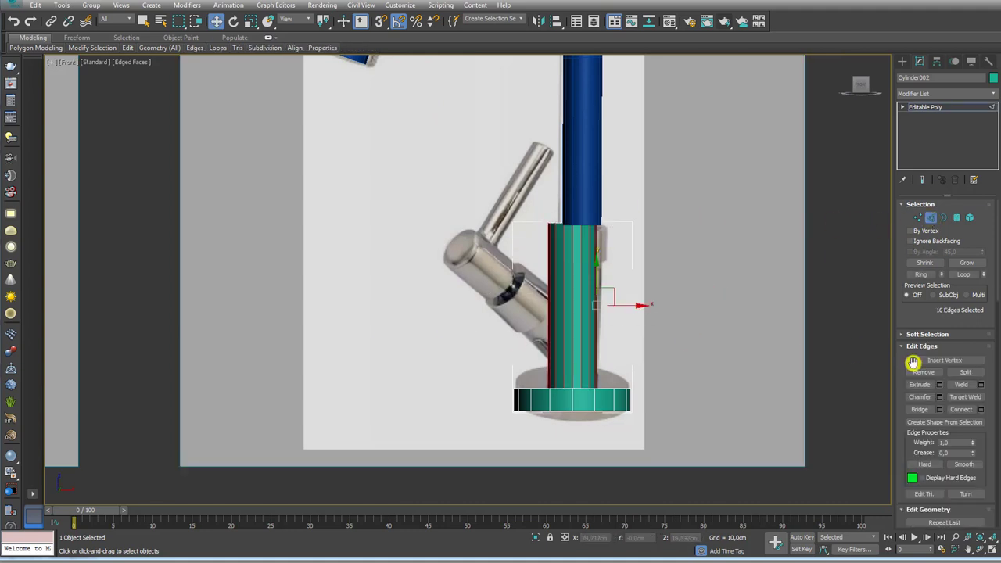
{"action": "left_click", "coordinate": [973, 409]}
{"action": "left_click_drag", "start_coordinate": [570, 278], "coordinate": [576, 233]}
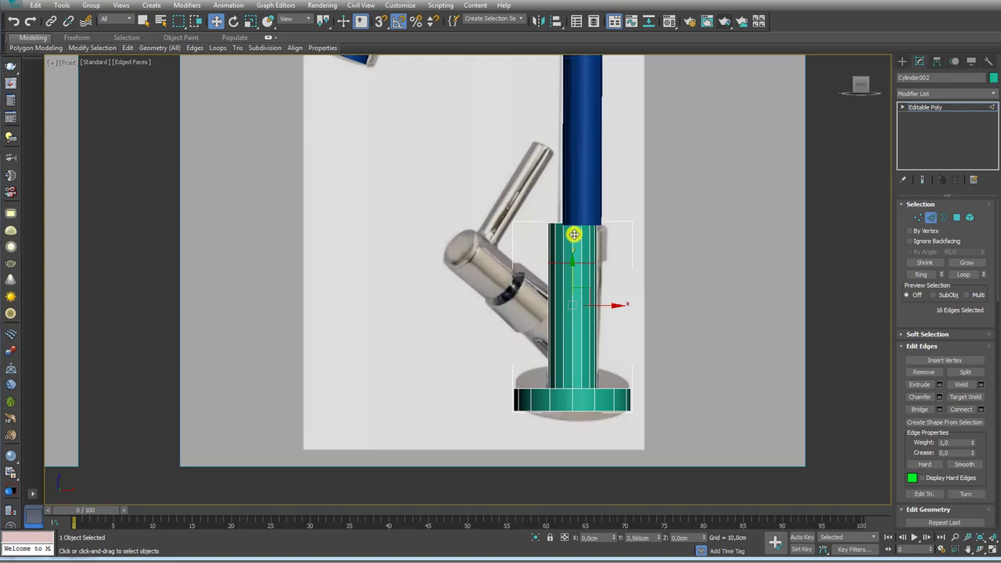
Extrude the column's top band outward by Local Normal 0.284 cm to form a collar.
{"action": "left_click", "coordinate": [956, 217]}
{"action": "left_click_drag", "start_coordinate": [707, 238], "coordinate": [461, 246]}
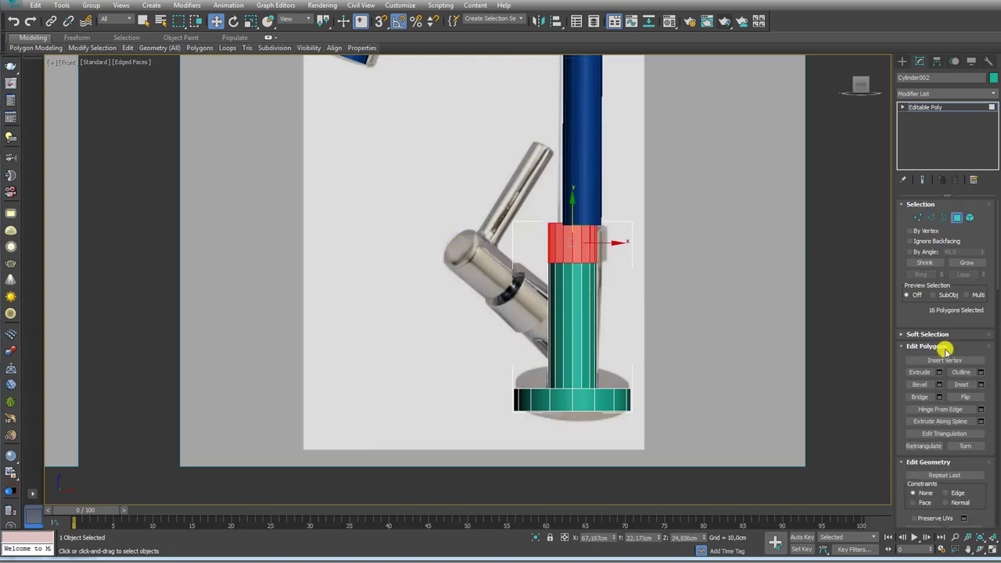
{"action": "left_click", "coordinate": [939, 372]}
{"action": "mouse_move", "coordinate": [738, 306]}
{"action": "middle_mouse_down", "text": "alt"}
{"action": "mouse_move", "coordinate": [677, 302]}
{"action": "mouse_move", "coordinate": [701, 266]}
{"action": "middle_mouse_up", "text": "alt"}
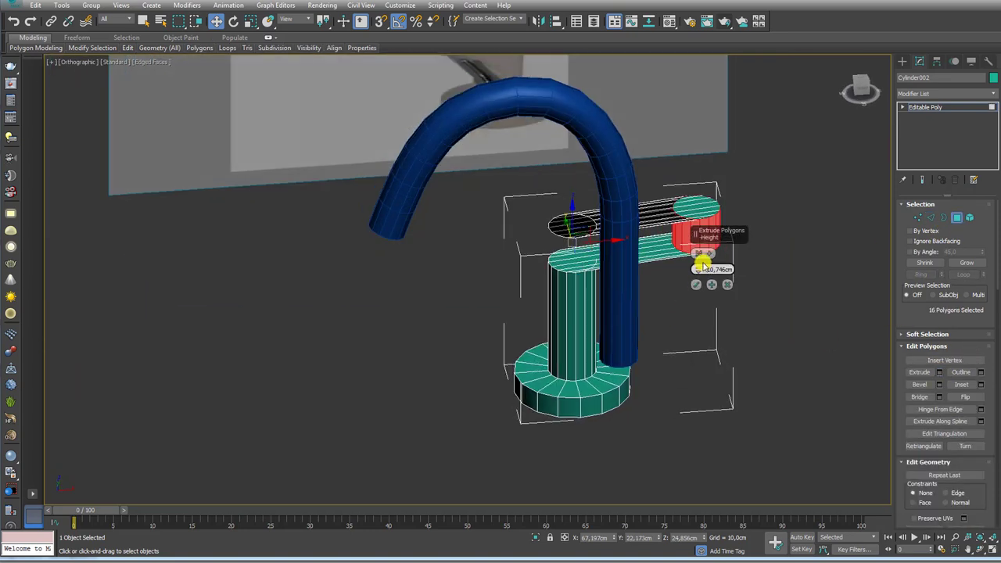
{"action": "left_click", "coordinate": [701, 253]}
{"action": "left_click", "coordinate": [735, 271]}
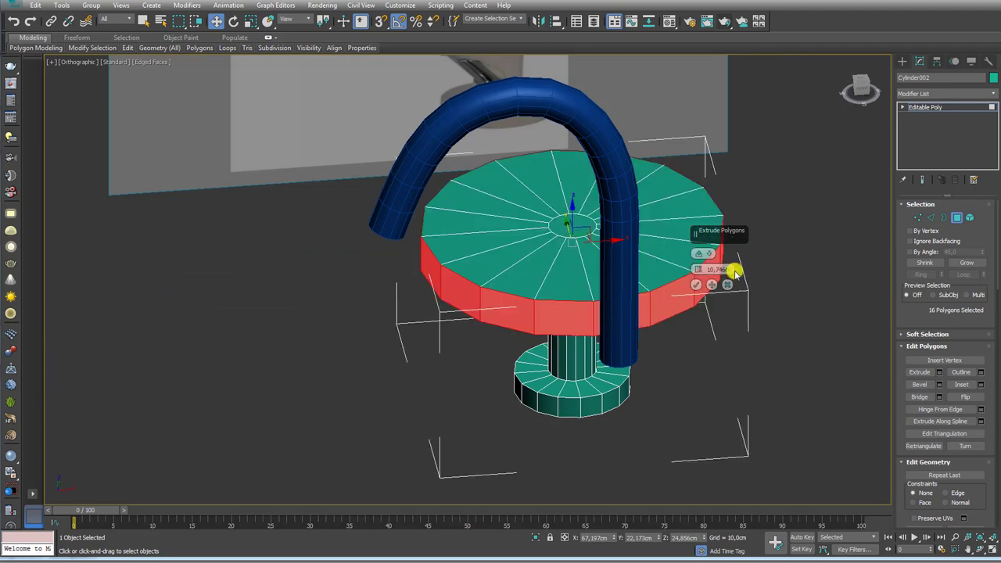
{"action": "mouse_move", "coordinate": [699, 271]}
{"action": "left_mouse_down"}
{"action": "mouse_move", "coordinate": [702, 394]}
{"action": "mouse_move", "coordinate": [709, 327]}
{"action": "left_mouse_up"}
{"action": "left_click", "coordinate": [698, 283]}
{"action": "key", "text": "f"}
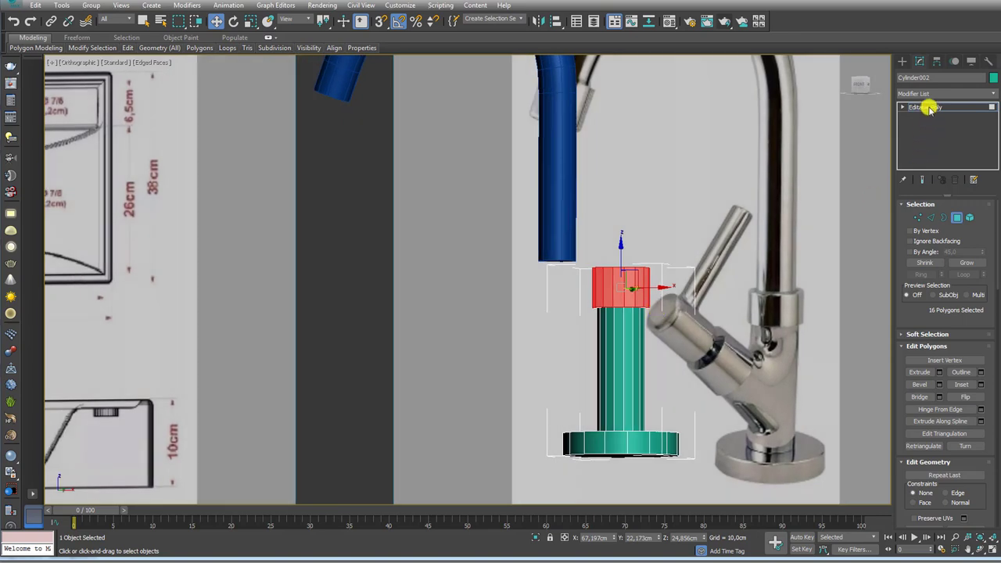
{"action": "left_click", "coordinate": [929, 107]}
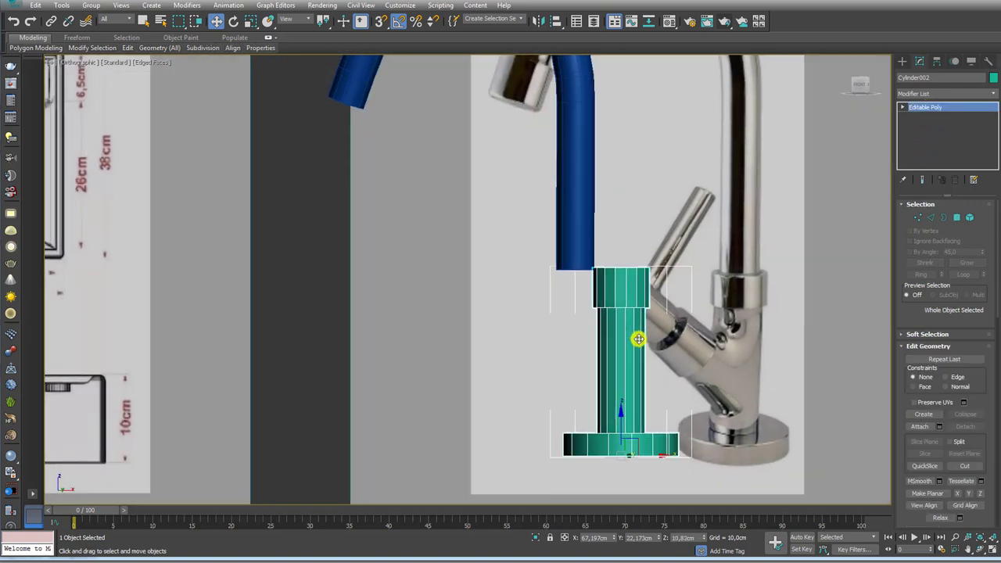
{"action": "middle_click_drag", "start_coordinate": [644, 328], "coordinate": [630, 346], "text": "alt"}
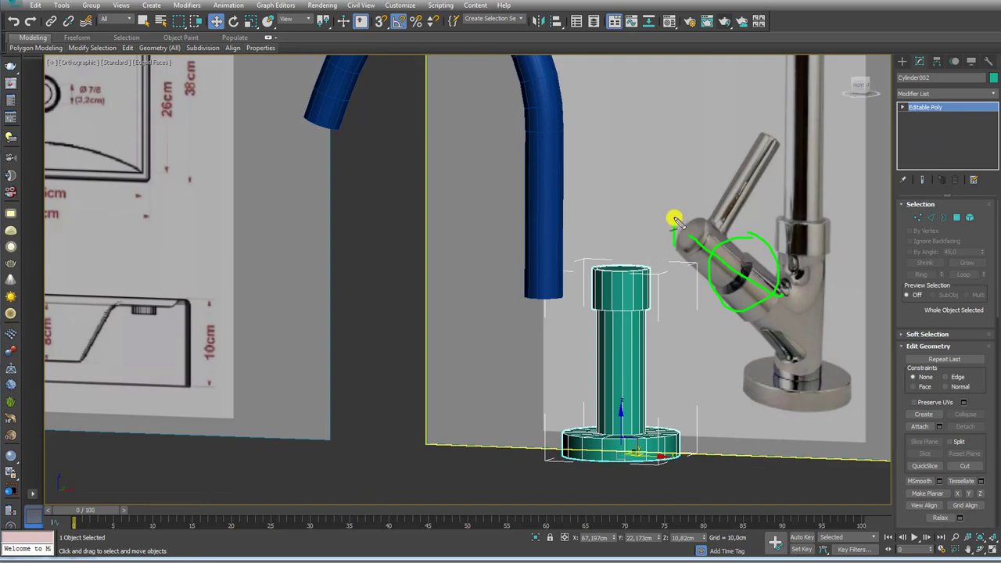
Clone the base column as a separate copy to the right.
{"action": "scroll", "coordinate": [617, 328], "scroll_direction": "down", "scroll_amount": 5}
{"action": "scroll", "coordinate": [605, 335], "scroll_direction": "up", "scroll_amount": 3}
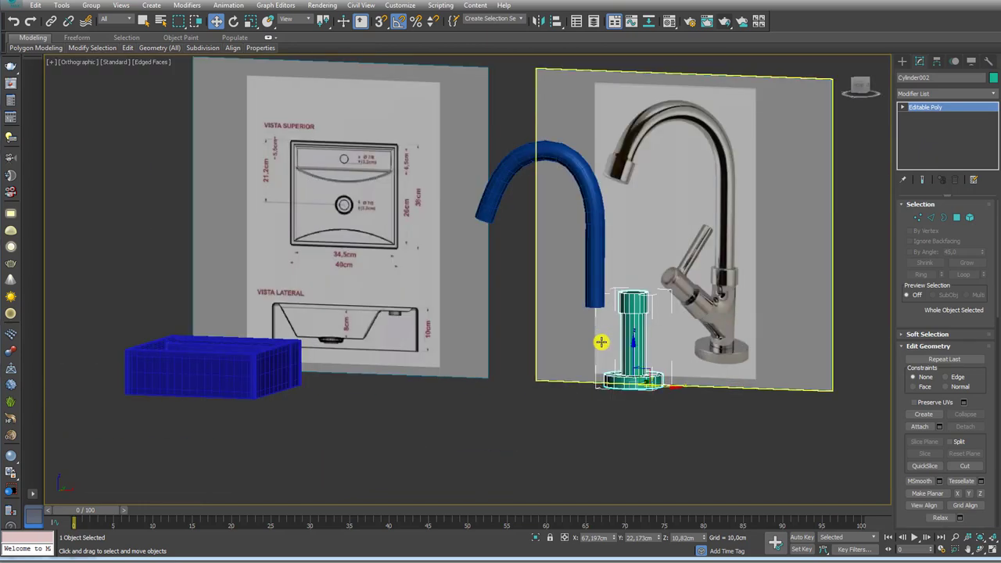
{"action": "scroll", "coordinate": [599, 342], "scroll_direction": "up", "scroll_amount": 3}
{"action": "middle_click_drag", "start_coordinate": [636, 384], "coordinate": [656, 419], "text": "alt"}
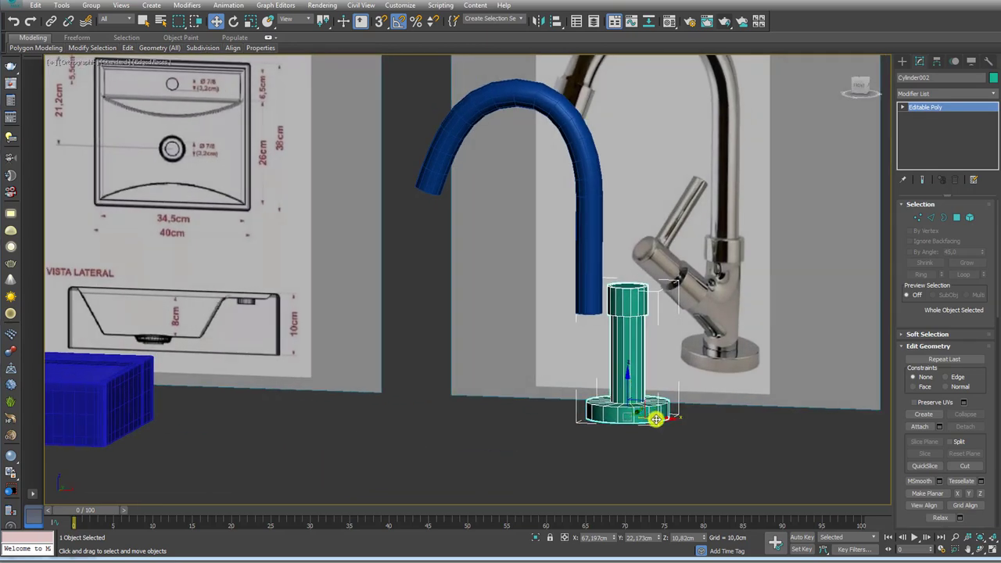
{"action": "left_click_drag", "start_coordinate": [656, 418], "coordinate": [871, 420], "text": "shift"}
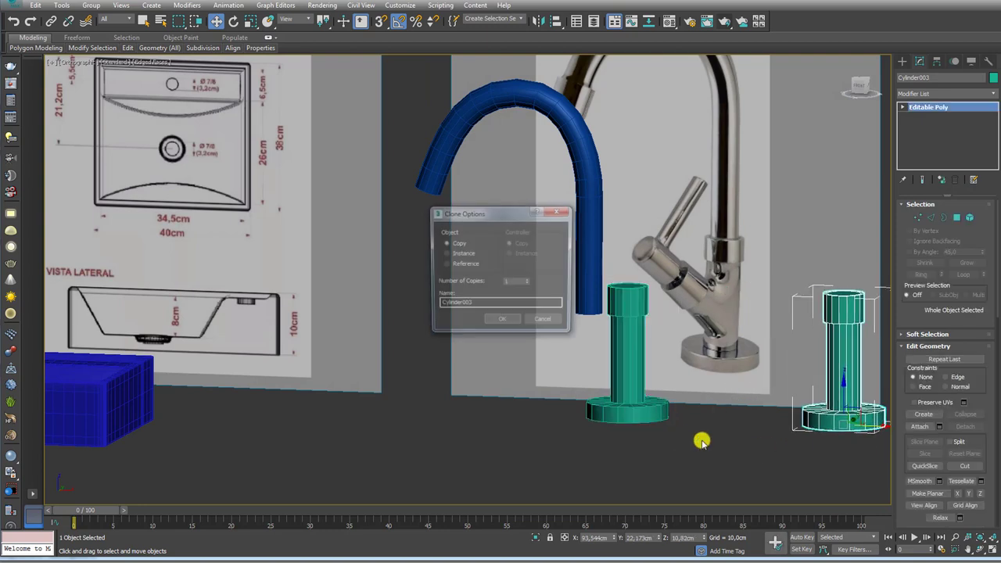
{"action": "left_click", "coordinate": [512, 323]}
Tilt the original column about 25° in Front view and move it onto the faucet body.
{"action": "left_click", "coordinate": [616, 363]}
{"action": "key", "text": "f"}
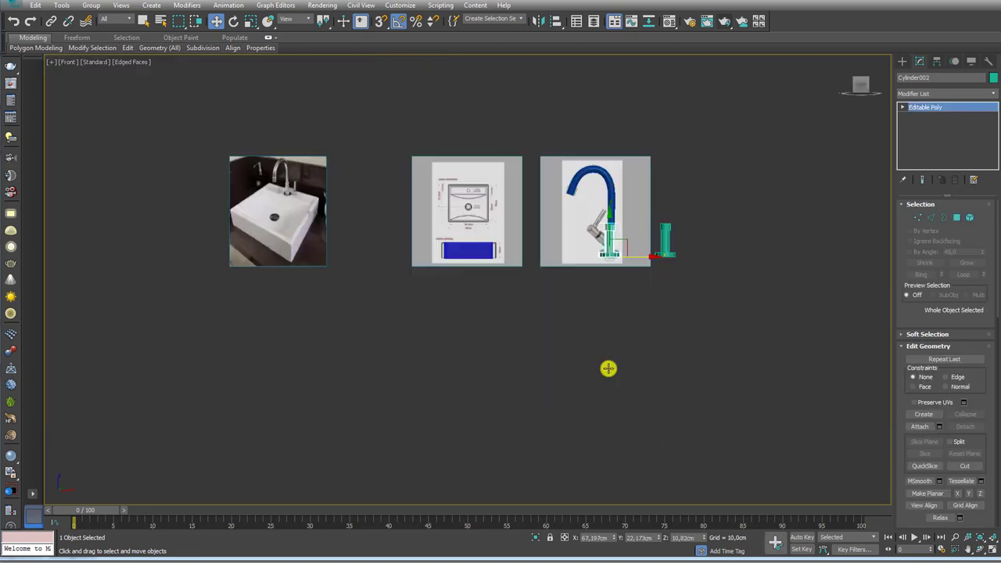
{"action": "scroll", "coordinate": [568, 318], "scroll_direction": "up", "scroll_amount": 4}
{"action": "scroll", "coordinate": [616, 328], "scroll_direction": "up", "scroll_amount": 4}
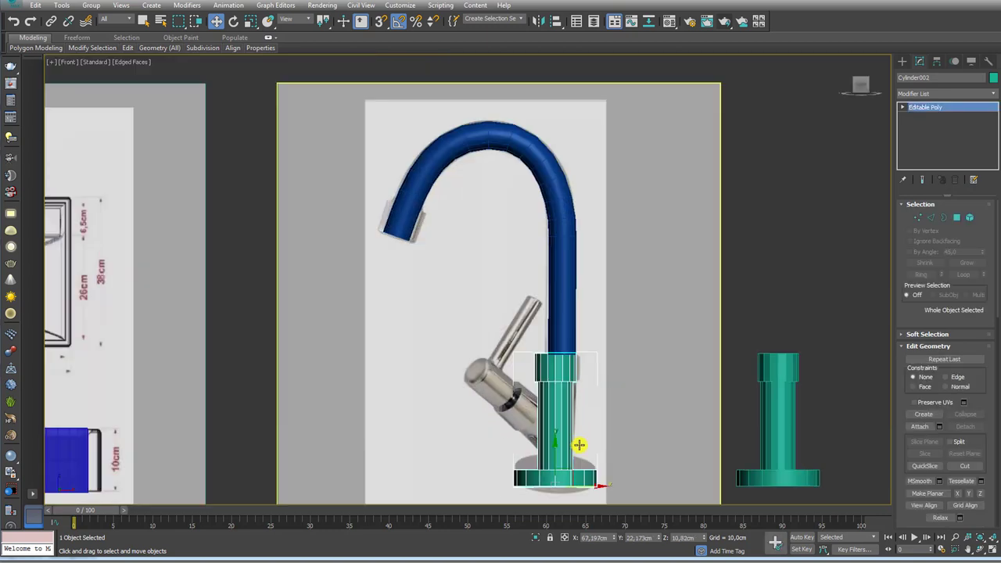
{"action": "middle_click_drag", "start_coordinate": [571, 428], "coordinate": [561, 342]}
{"action": "key", "text": "e"}
{"action": "mouse_move", "coordinate": [576, 344]}
{"action": "left_mouse_down"}
{"action": "mouse_move", "coordinate": [550, 334]}
{"action": "mouse_move", "coordinate": [569, 314]}
{"action": "mouse_move", "coordinate": [622, 370]}
{"action": "mouse_move", "coordinate": [606, 346]}
{"action": "left_mouse_up"}
{"action": "key", "text": "w"}
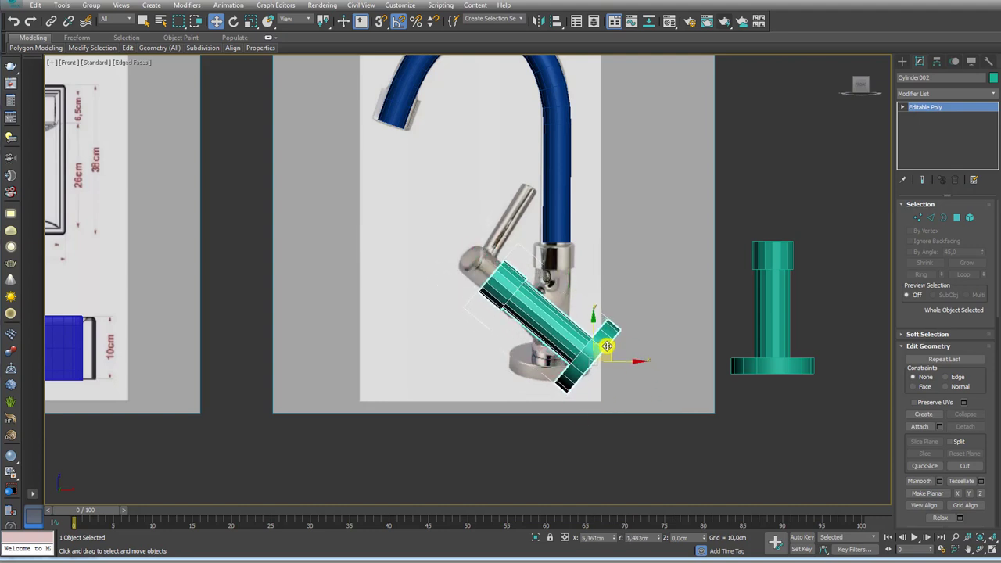
{"action": "scroll", "coordinate": [515, 304], "scroll_direction": "up", "scroll_amount": 3}
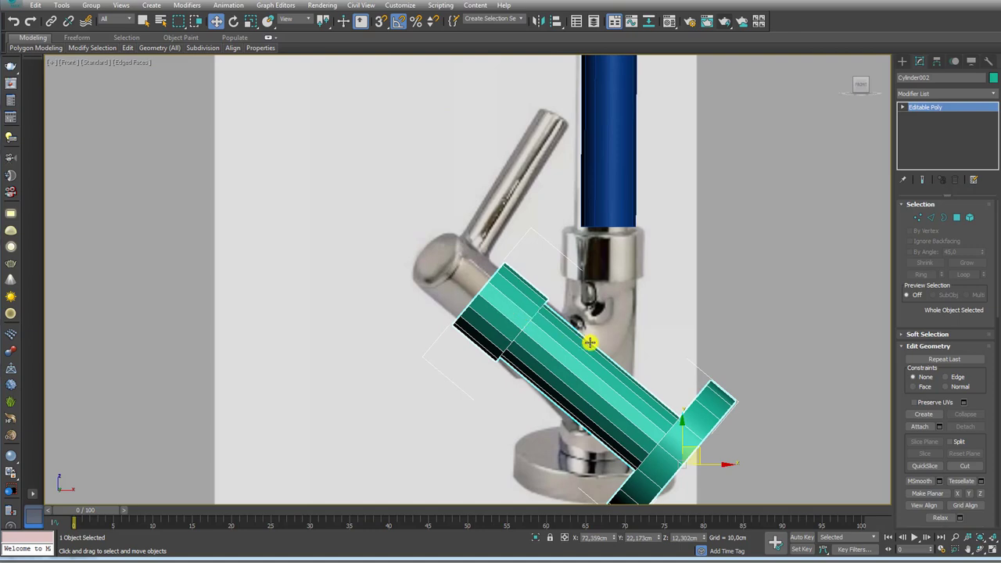
{"action": "scroll", "coordinate": [589, 342], "scroll_direction": "down", "scroll_amount": 3}
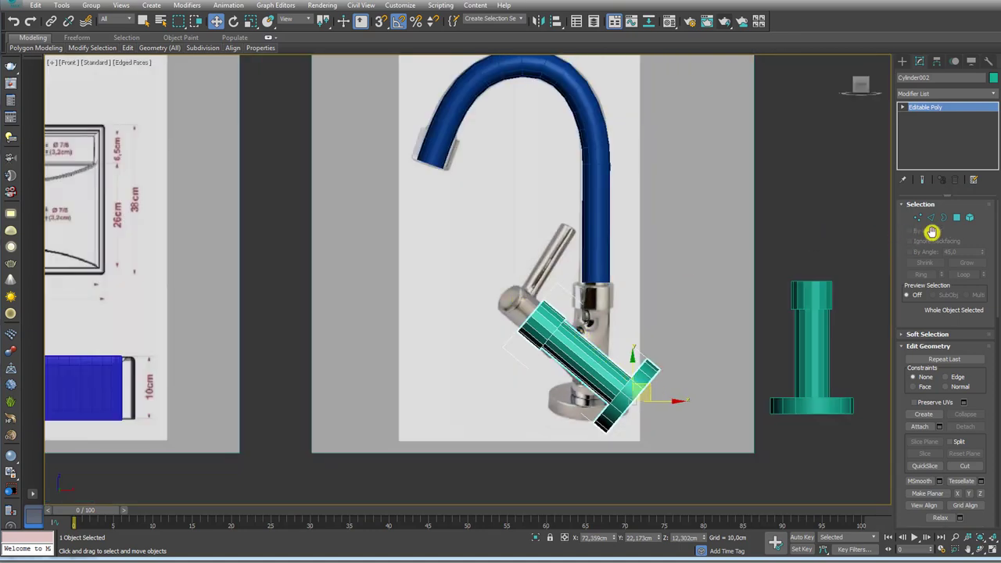
Inset the cylinder's end cap and extrude the inner cap outward into a thin shaft.
{"action": "key", "text": "4"}
{"action": "middle_click_drag", "start_coordinate": [782, 251], "coordinate": [617, 296], "text": "alt"}
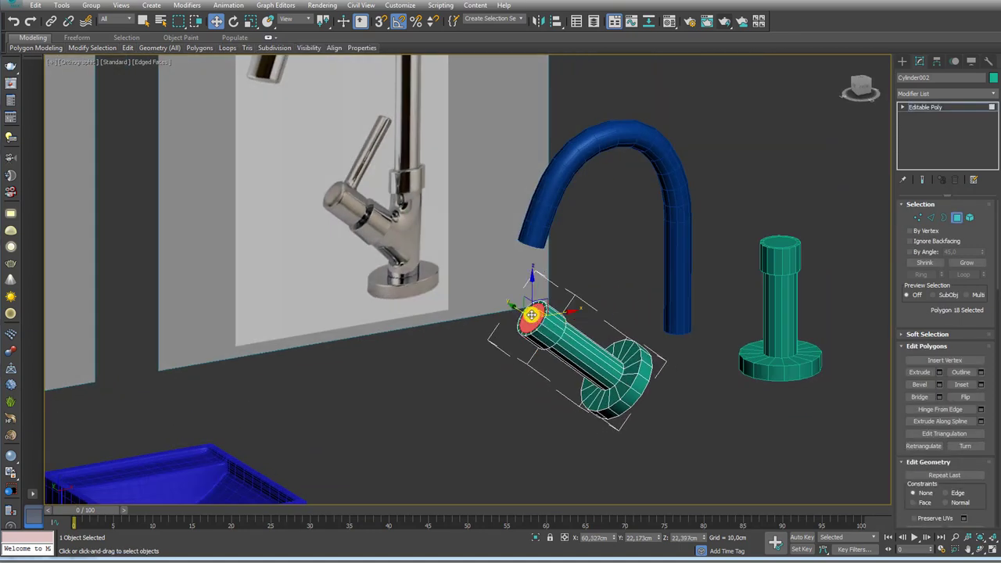
{"action": "scroll", "coordinate": [531, 314], "scroll_direction": "up", "scroll_amount": 3}
{"action": "left_click", "coordinate": [966, 383]}
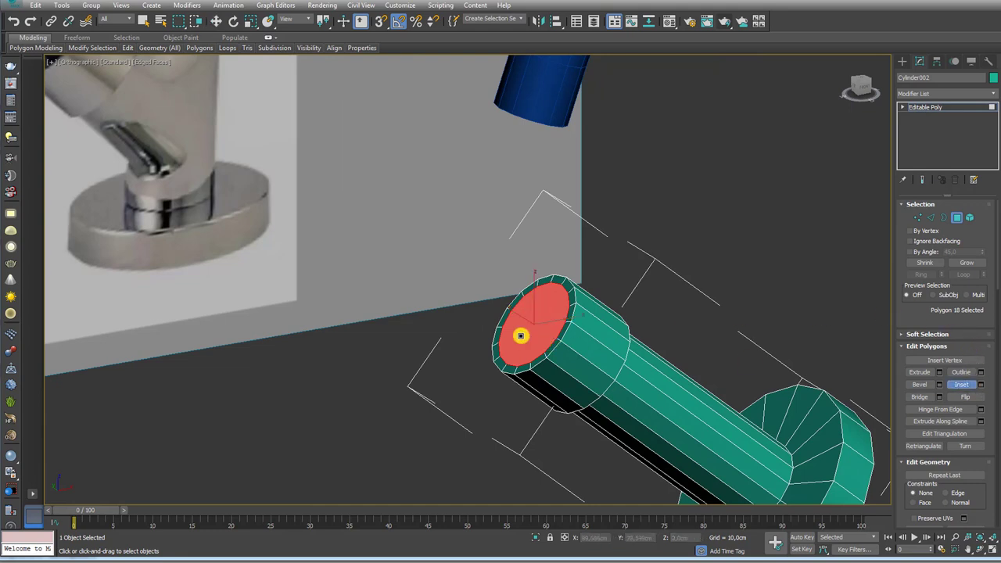
{"action": "left_click_drag", "start_coordinate": [521, 333], "coordinate": [532, 326]}
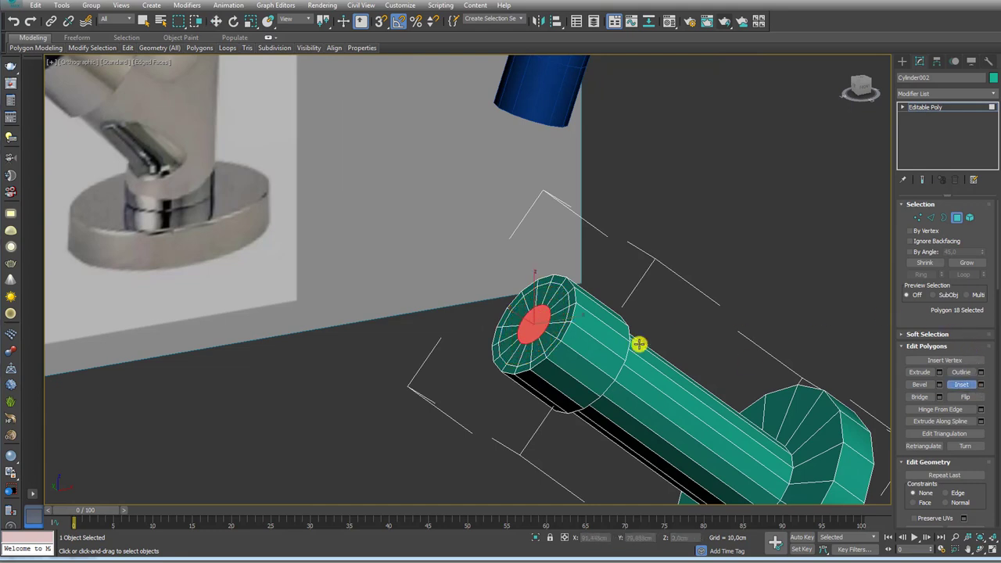
{"action": "left_click", "coordinate": [919, 372]}
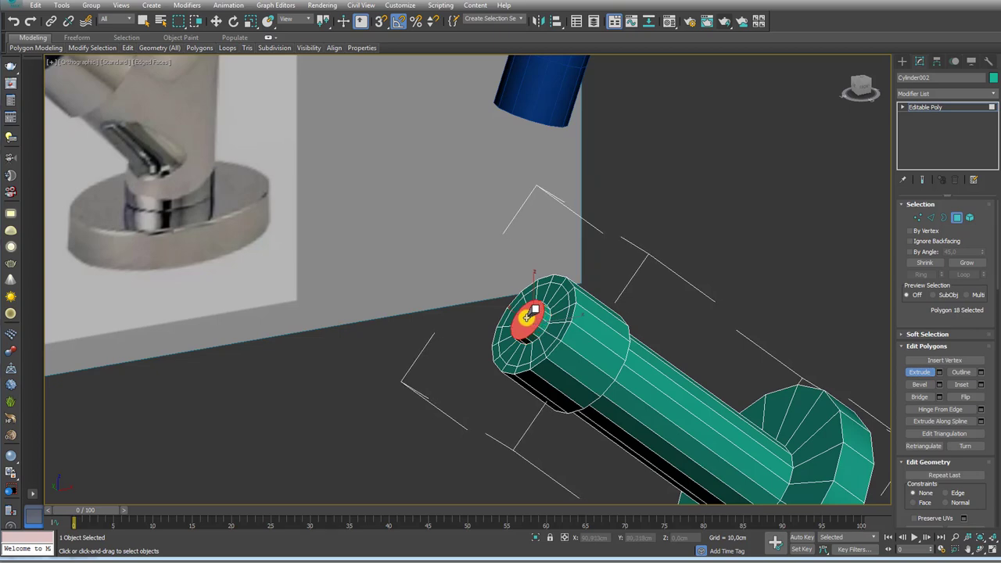
{"action": "left_click_drag", "start_coordinate": [522, 320], "coordinate": [263, 148]}
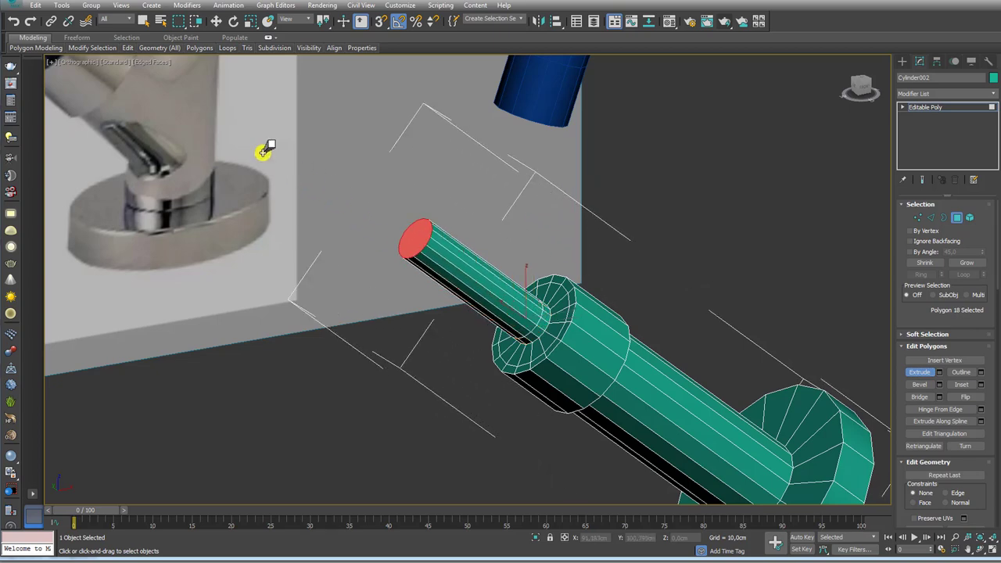
{"action": "key", "text": "w"}
Extrude the shaft's side faces slightly outward into a short sleeve.
{"action": "scroll", "coordinate": [487, 217], "scroll_direction": "up", "scroll_amount": 4}
{"action": "left_click", "coordinate": [463, 338], "text": "shift"}
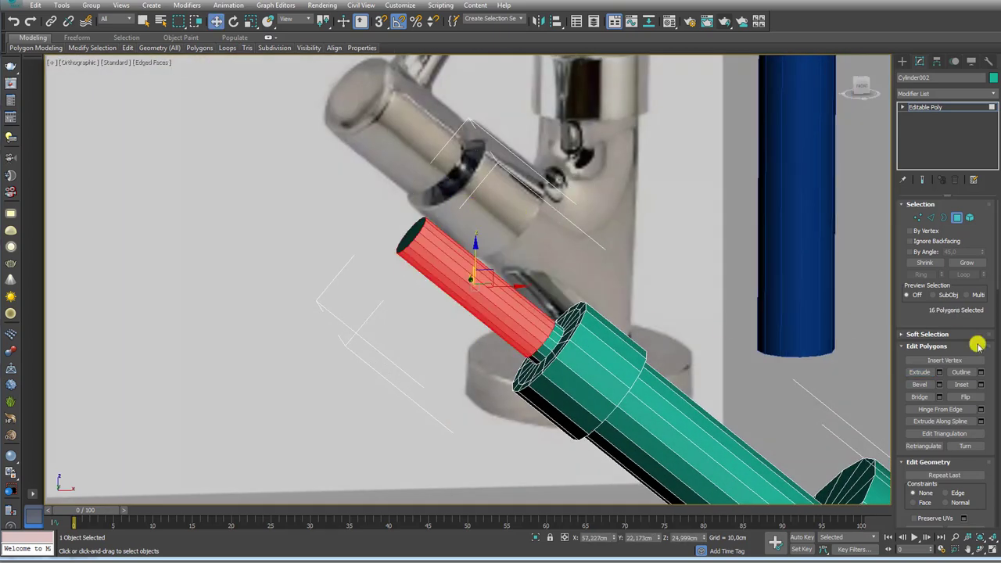
{"action": "left_click", "coordinate": [938, 372]}
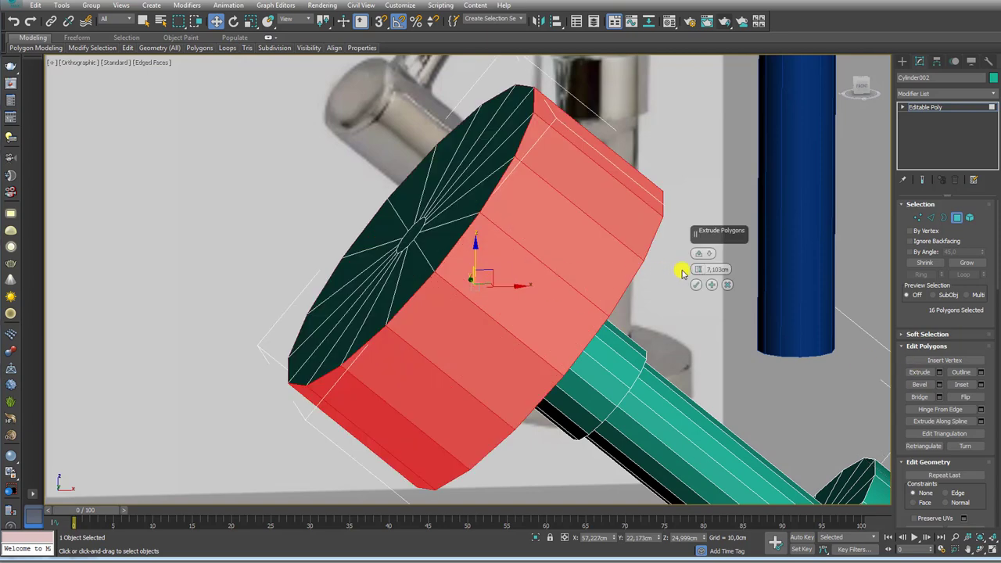
{"action": "left_click_drag", "start_coordinate": [697, 269], "coordinate": [701, 234]}
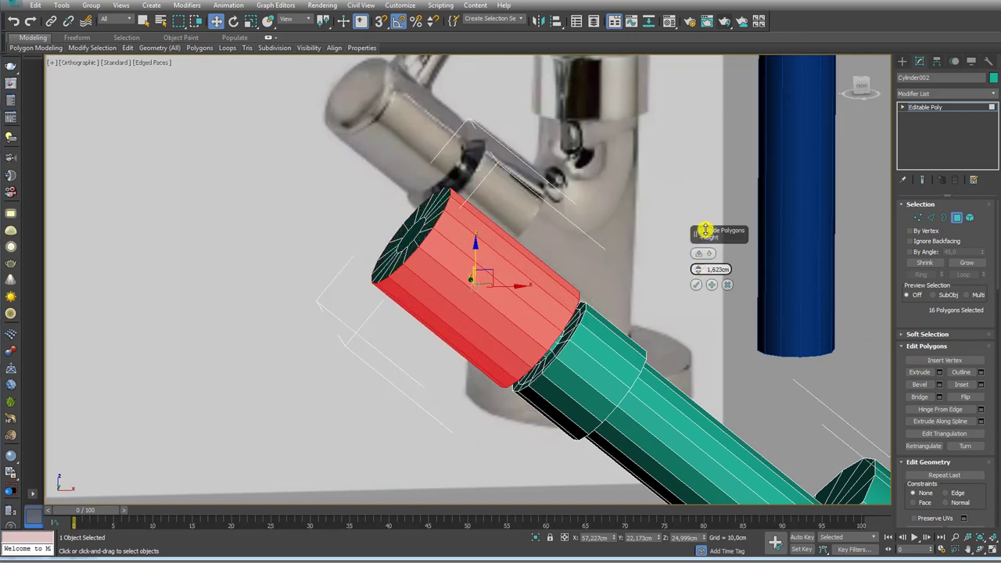
{"action": "left_click", "coordinate": [695, 283]}
Chamfer the end-cap edge loop at 1,0cm with 4 segments to round the tip.
{"action": "left_click", "coordinate": [930, 218]}
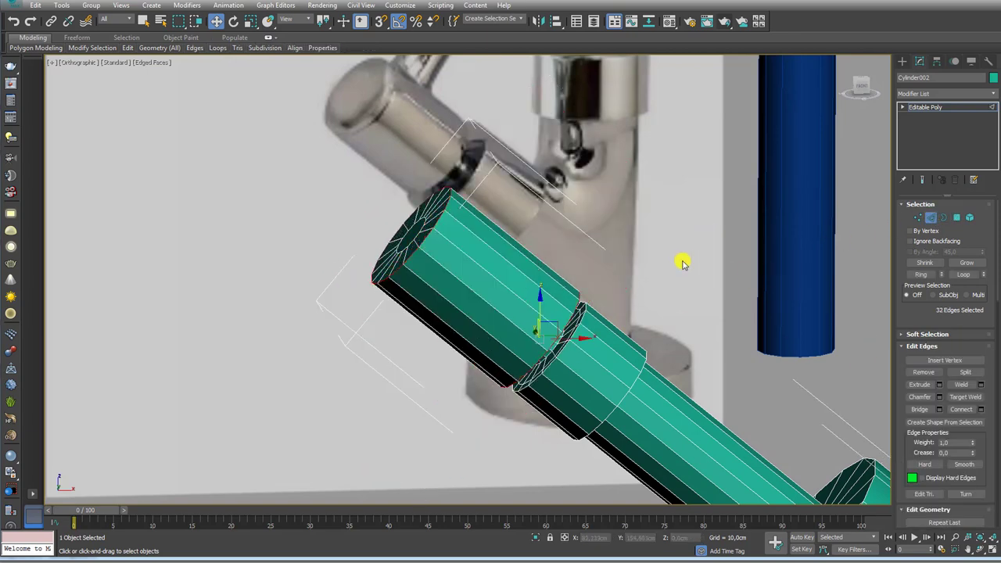
{"action": "left_click_drag", "start_coordinate": [469, 447], "coordinate": [469, 447], "text": "alt"}
{"action": "middle_click_drag", "start_coordinate": [469, 447], "coordinate": [389, 183], "text": "alt"}
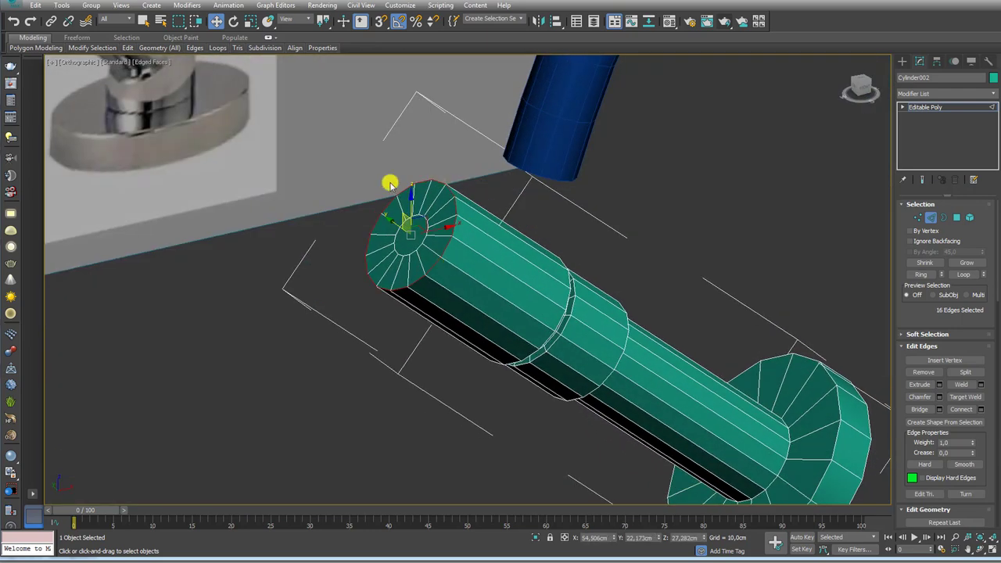
{"action": "left_click", "coordinate": [939, 396]}
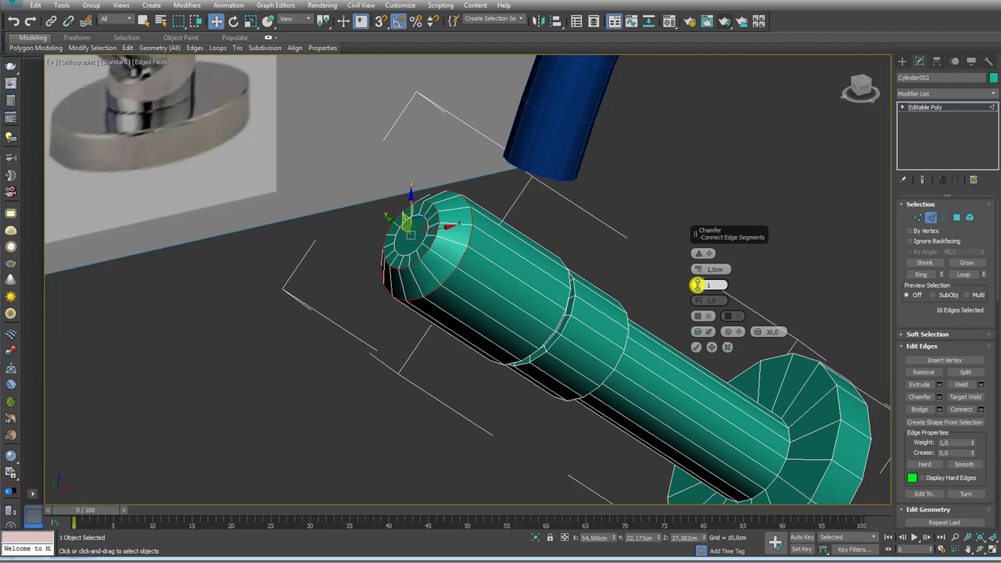
{"action": "left_click_drag", "start_coordinate": [699, 284], "coordinate": [703, 279]}
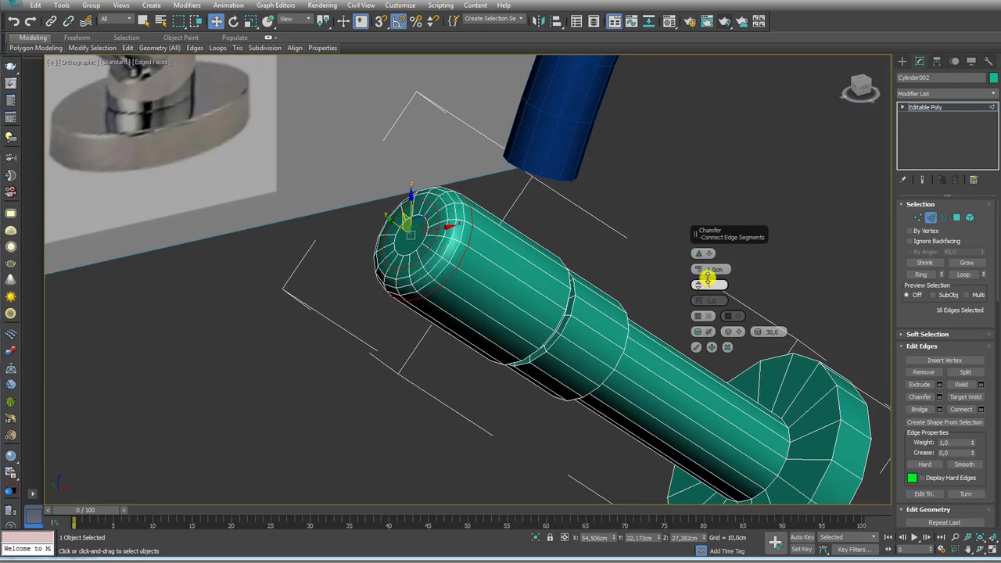
{"action": "left_click", "coordinate": [698, 347]}
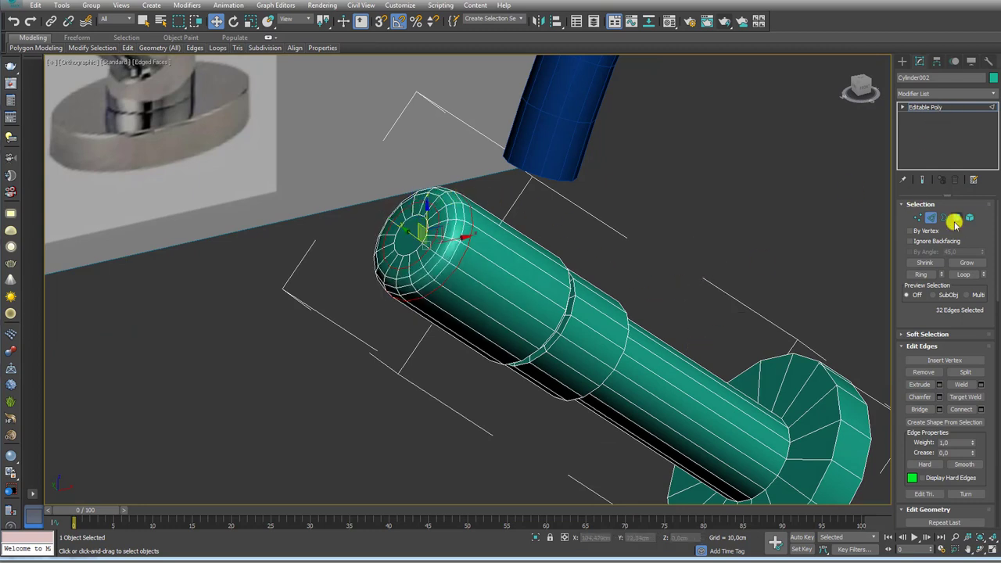
Select the centre polygon of the end cap and orbit around the handle.
{"action": "left_click", "coordinate": [953, 223]}
{"action": "left_click", "coordinate": [409, 224]}
{"action": "middle_click_drag", "start_coordinate": [409, 224], "coordinate": [430, 230], "text": "alt"}
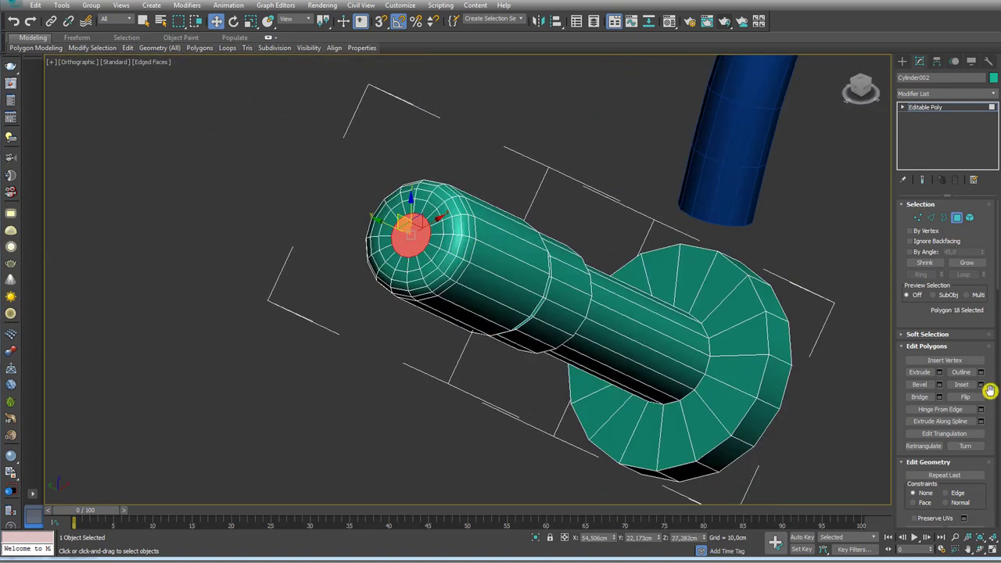
{"action": "scroll", "coordinate": [984, 438], "scroll_direction": "down", "scroll_amount": 3}
{"action": "scroll", "coordinate": [969, 336], "scroll_direction": "down", "scroll_amount": 3}
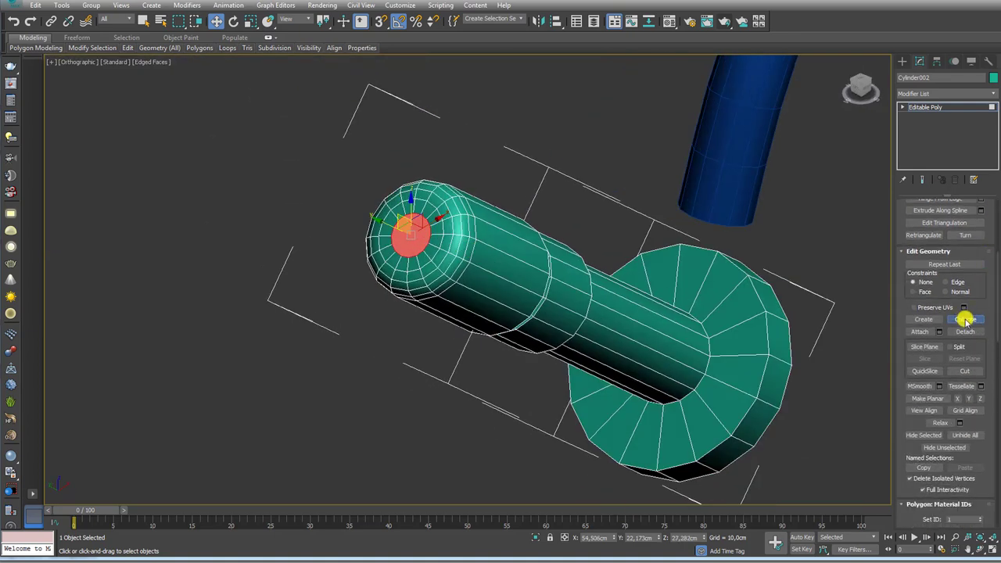
Draw a guide line from the lever's base up to its top.
{"action": "left_click", "coordinate": [923, 110]}
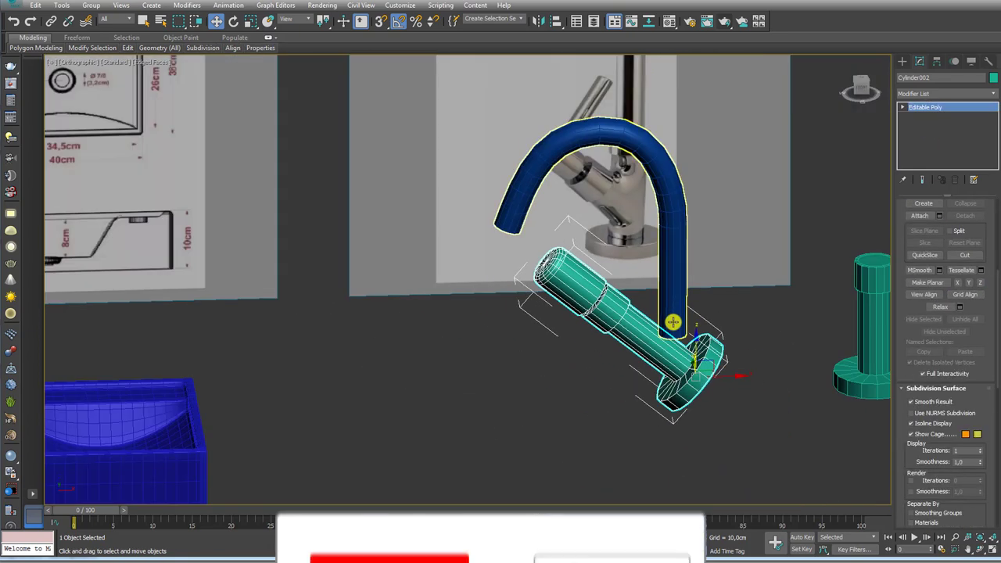
{"action": "scroll", "coordinate": [629, 210], "scroll_direction": "up", "scroll_amount": 2}
{"action": "scroll", "coordinate": [629, 211], "scroll_direction": "up", "scroll_amount": 2}
{"action": "scroll", "coordinate": [628, 210], "scroll_direction": "up", "scroll_amount": 2}
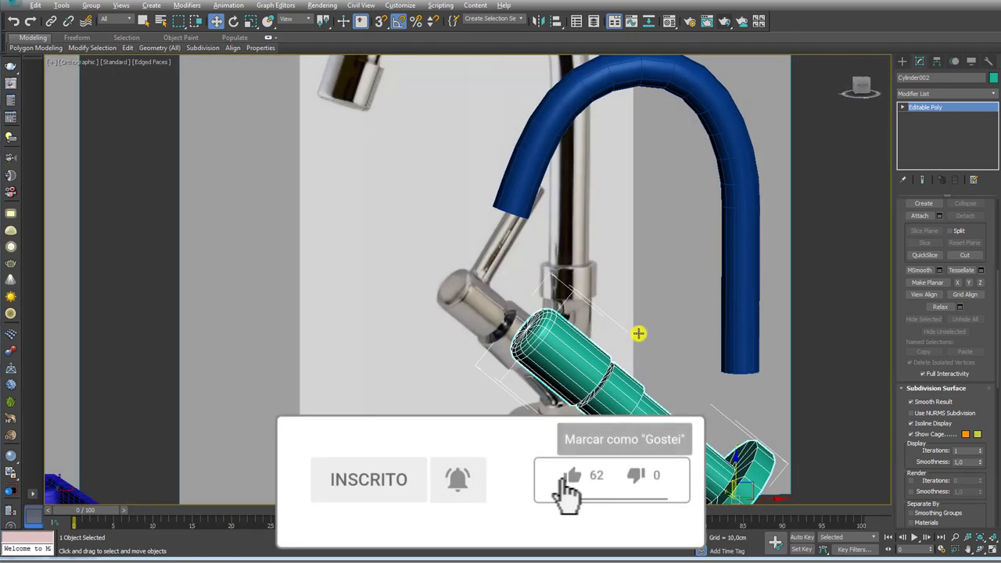
{"action": "left_click", "coordinate": [537, 286]}
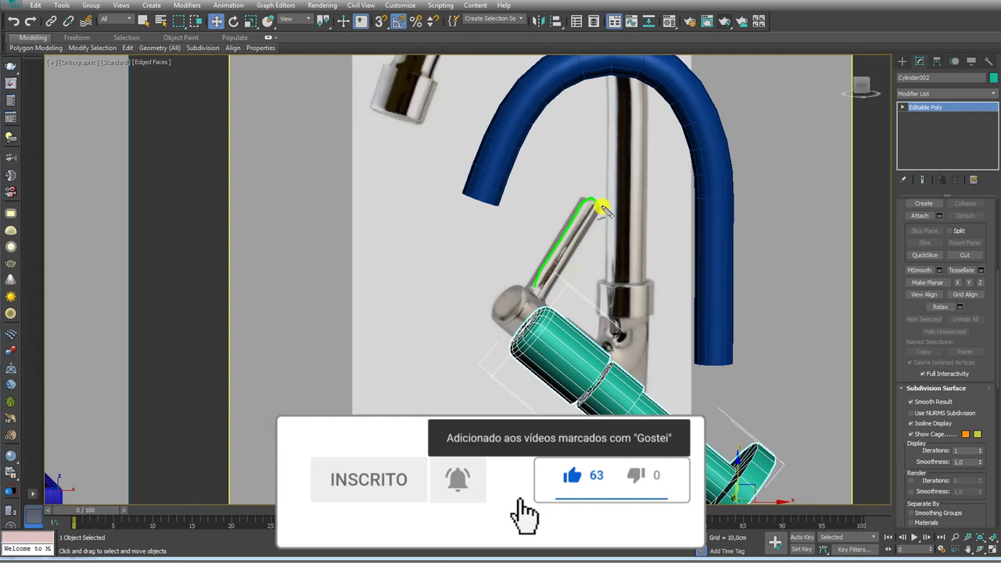
{"action": "left_click", "coordinate": [601, 208]}
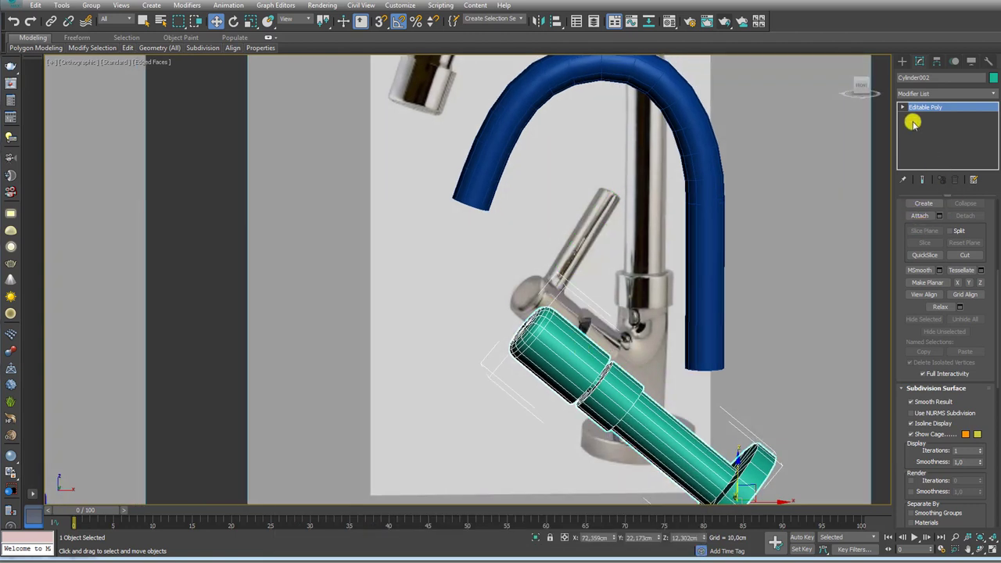
Select the polygons at the handle's end and slide them up toward the lever.
{"action": "left_click", "coordinate": [903, 109]}
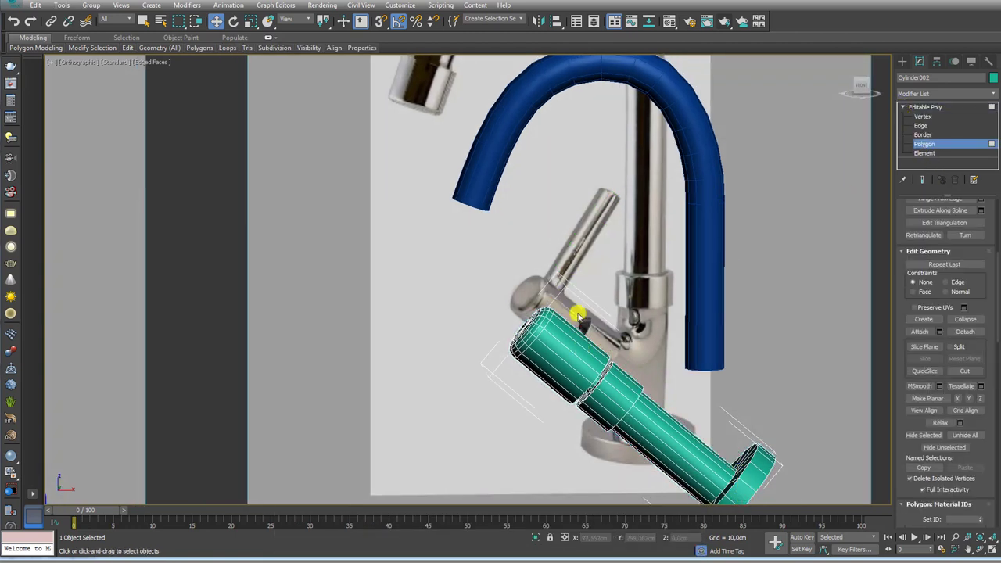
{"action": "left_click_drag", "start_coordinate": [455, 286], "coordinate": [555, 363]}
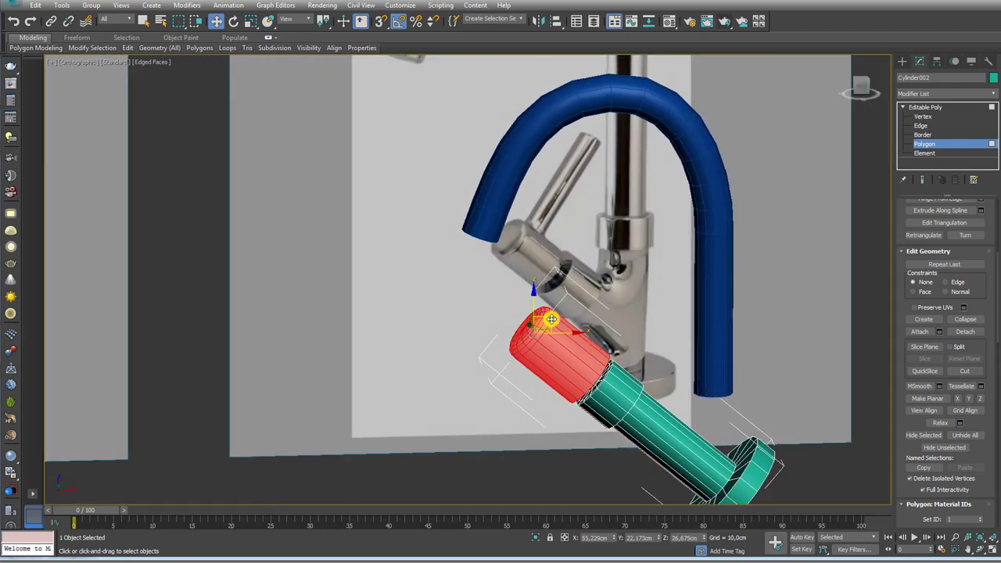
{"action": "left_click_drag", "start_coordinate": [551, 319], "coordinate": [487, 266]}
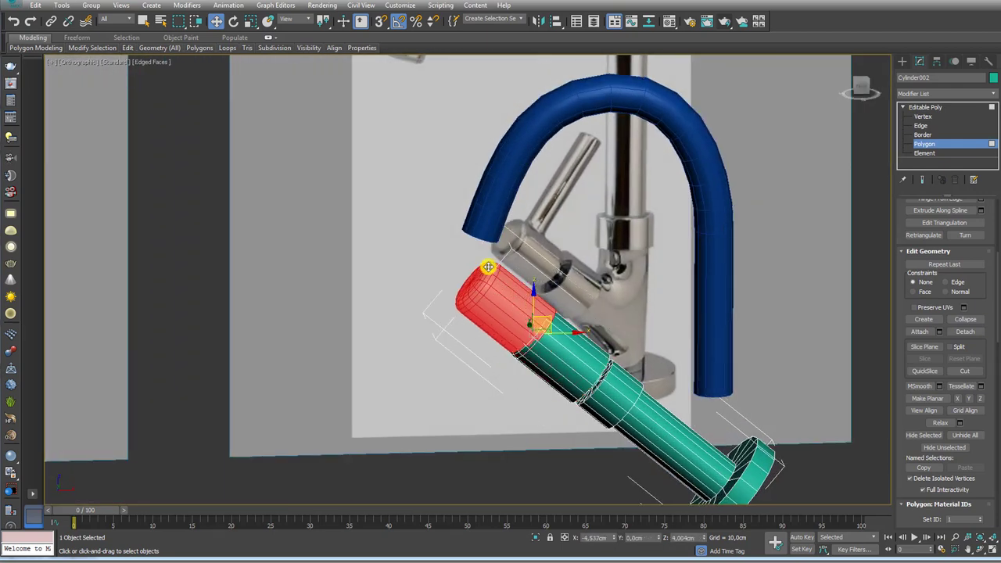